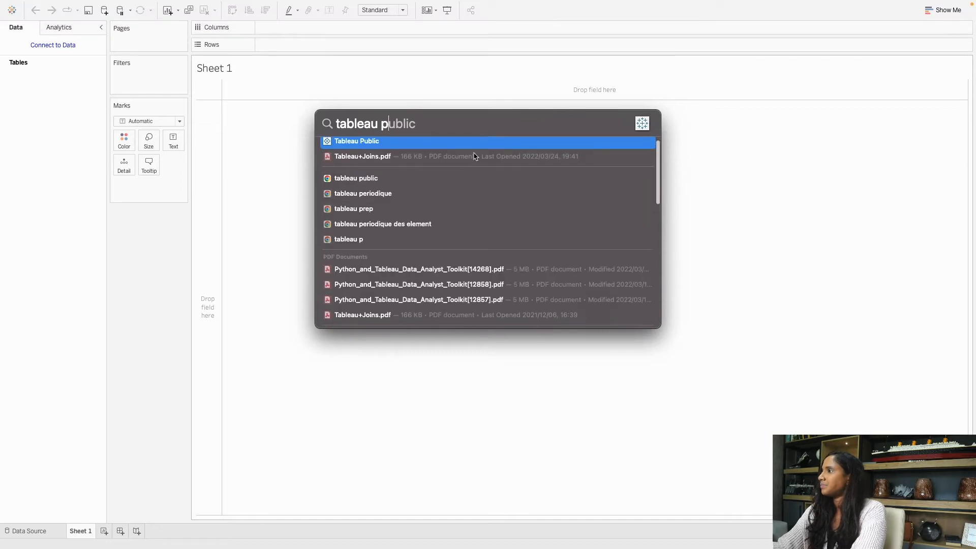
# Launch Tableau Public from the Spotlight search results.
pyautogui.click(480, 146)
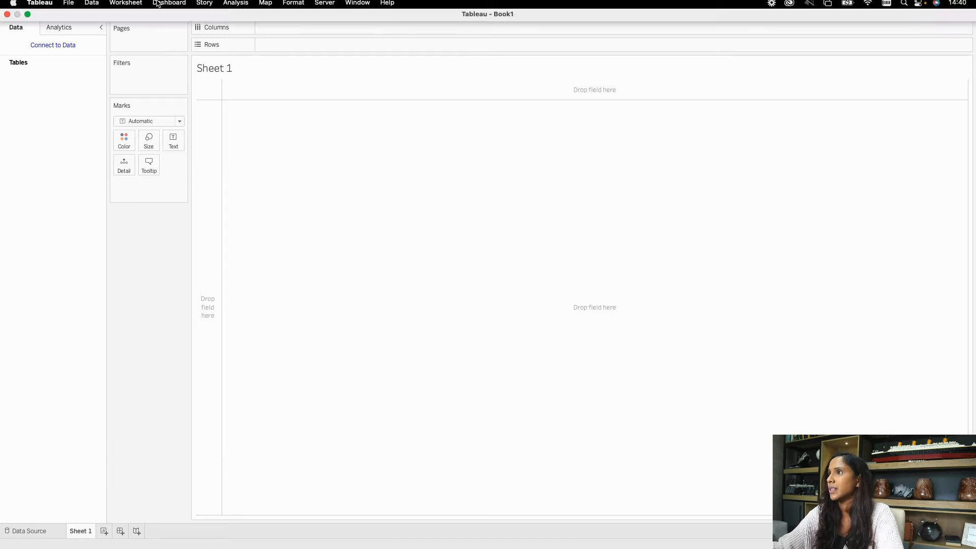
pyautogui.moveTo(750, 546)
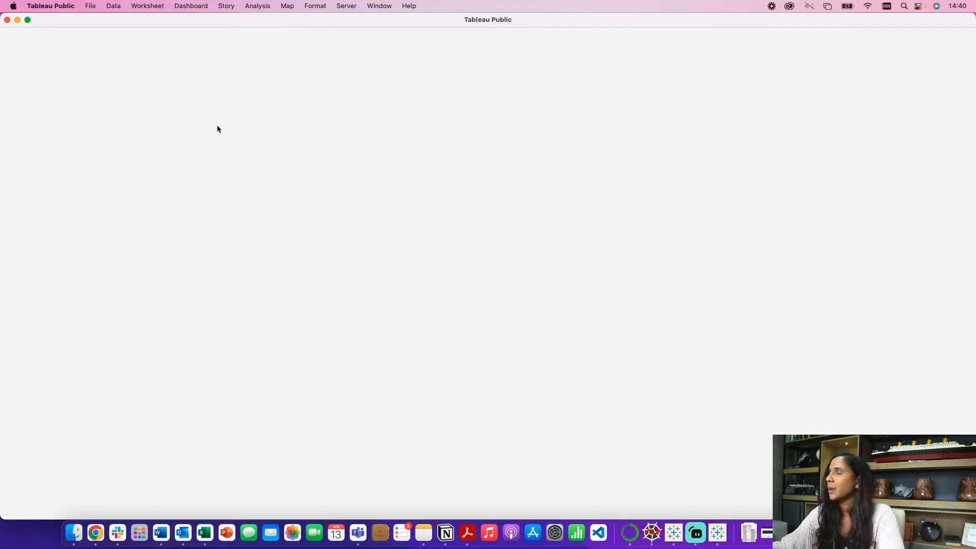
# Switch the Tableau Public window to full screen to show the start page.
pyautogui.click(27, 22)
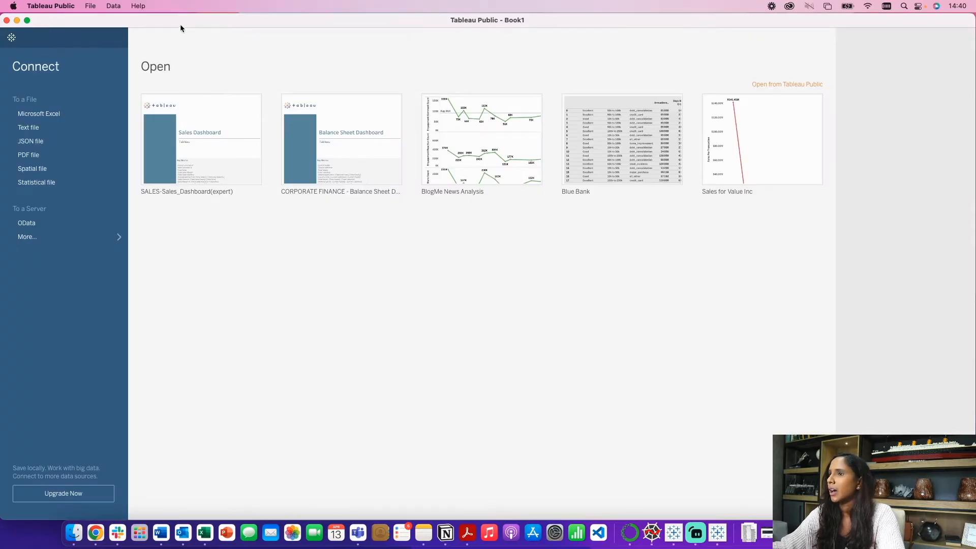
pyautogui.click(27, 20)
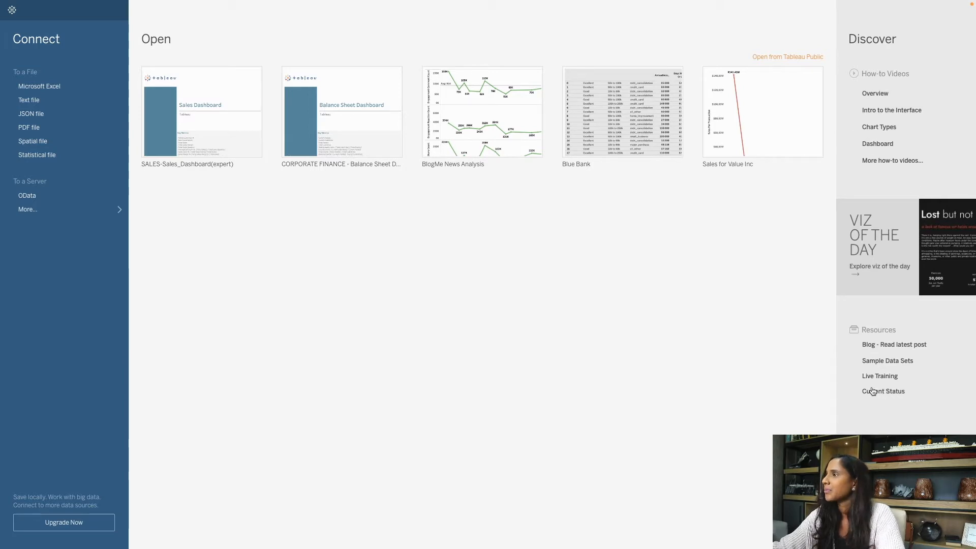
# Connect Sales Data.csv from the Youtube folder as a text-file data source.
pyautogui.click(33, 104)
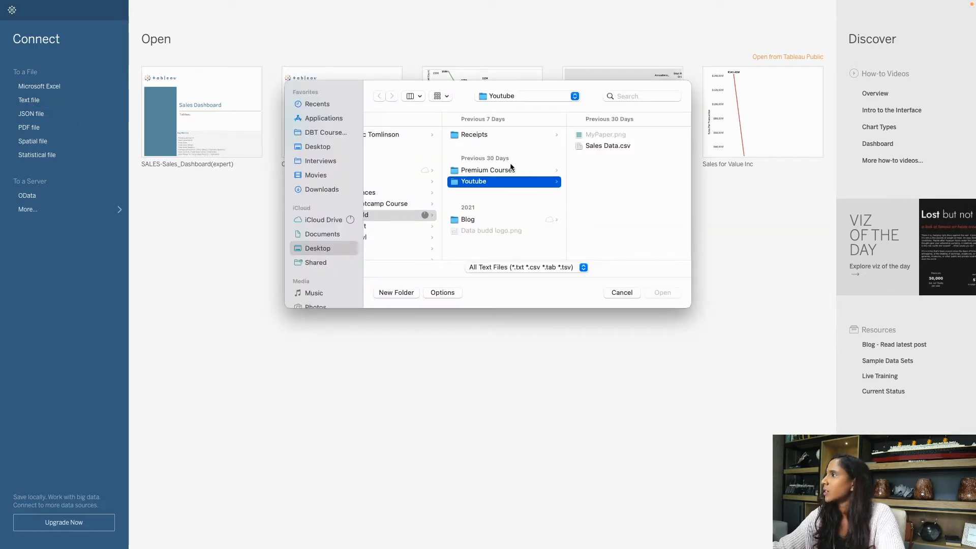
pyautogui.click(617, 146)
pyautogui.hscroll(-1, 485, 151)
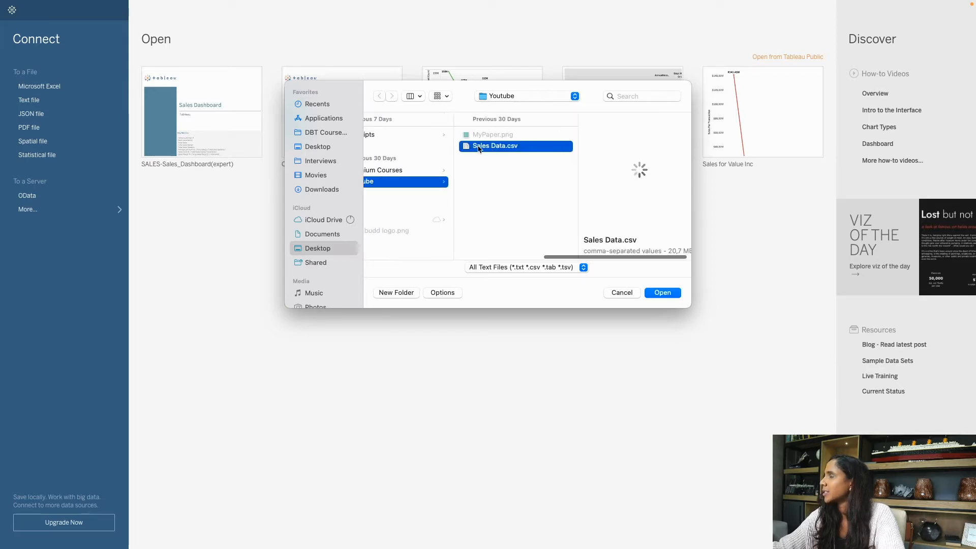
pyautogui.click(667, 294)
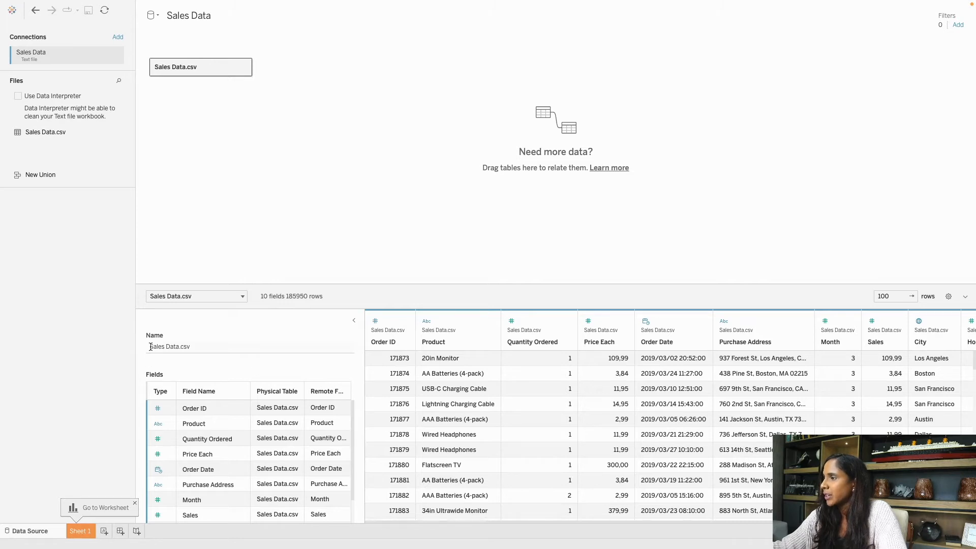
# Keep the data source name as 'Sales Data.csv' without changing it.
pyautogui.click(201, 347)
pyautogui.click(230, 375)
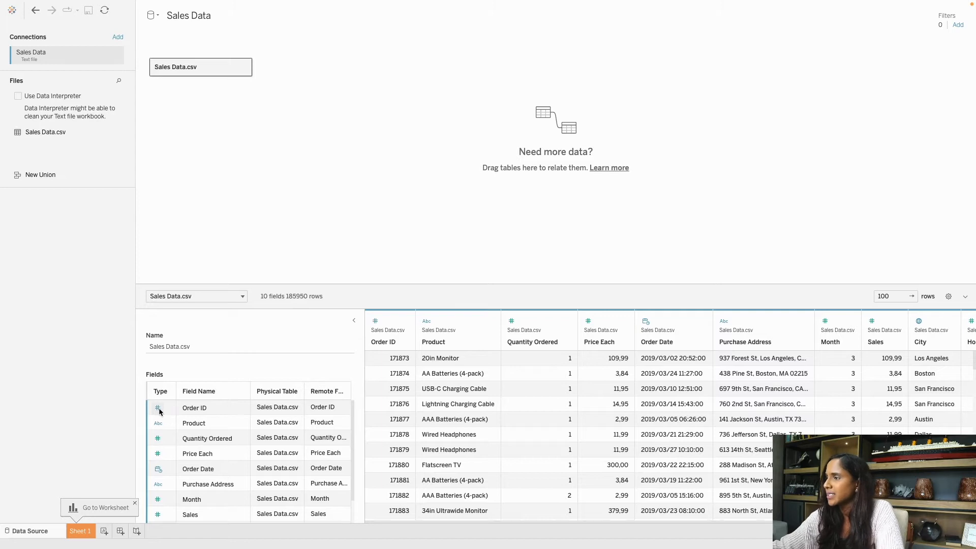
# Check Order ID's data type options, leaving the type unchanged.
pyautogui.click(193, 409)
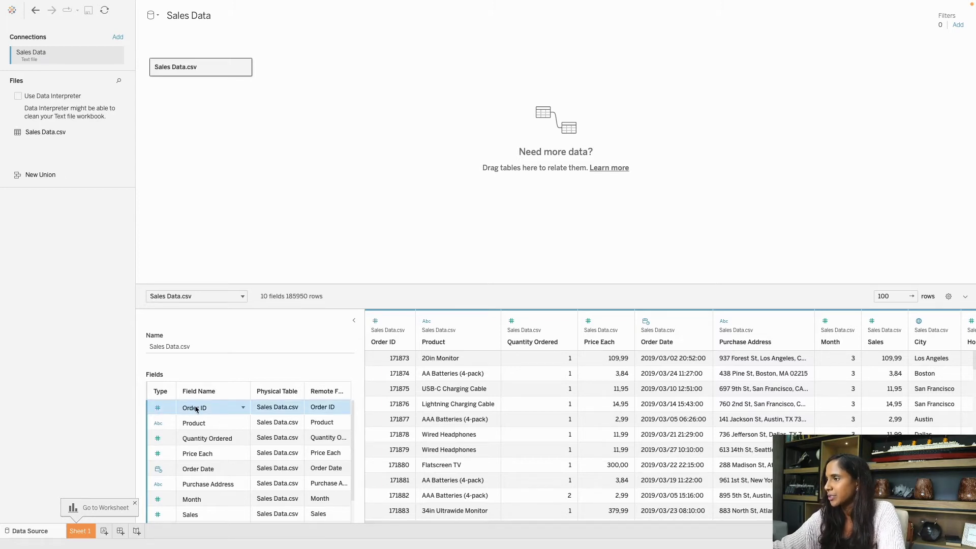
pyautogui.click(158, 410)
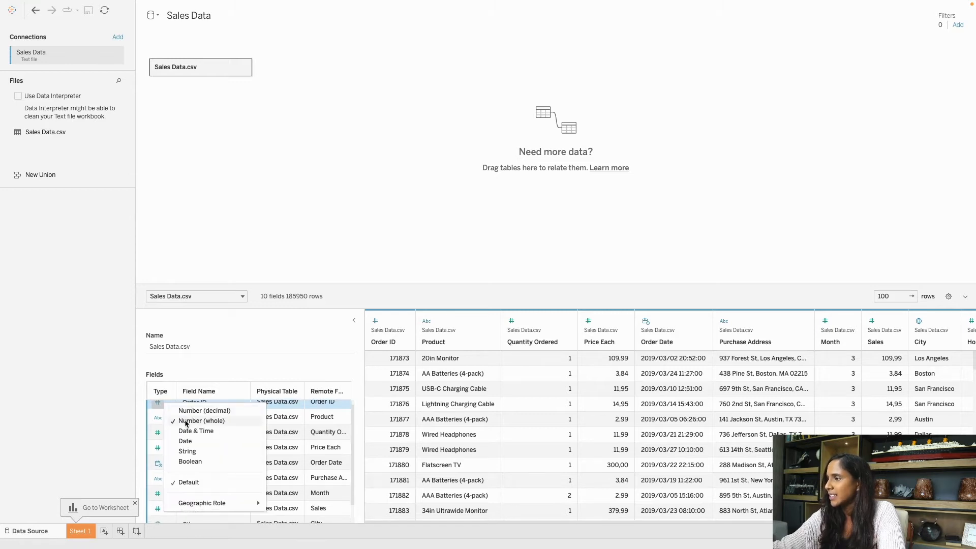
pyautogui.click(200, 379)
pyautogui.click(161, 410)
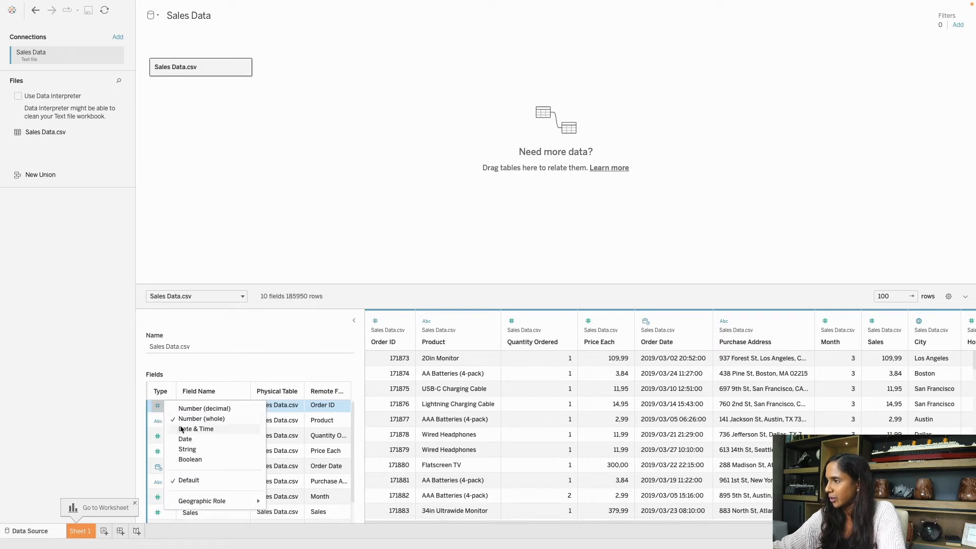
pyautogui.click(191, 386)
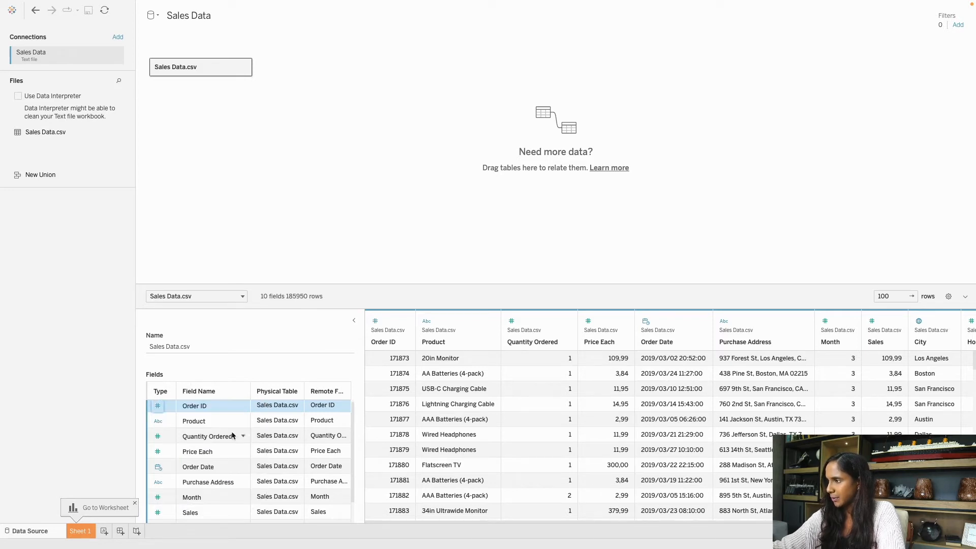
# Inspect the data types of Product and City, leaving both unchanged.
pyautogui.click(195, 426)
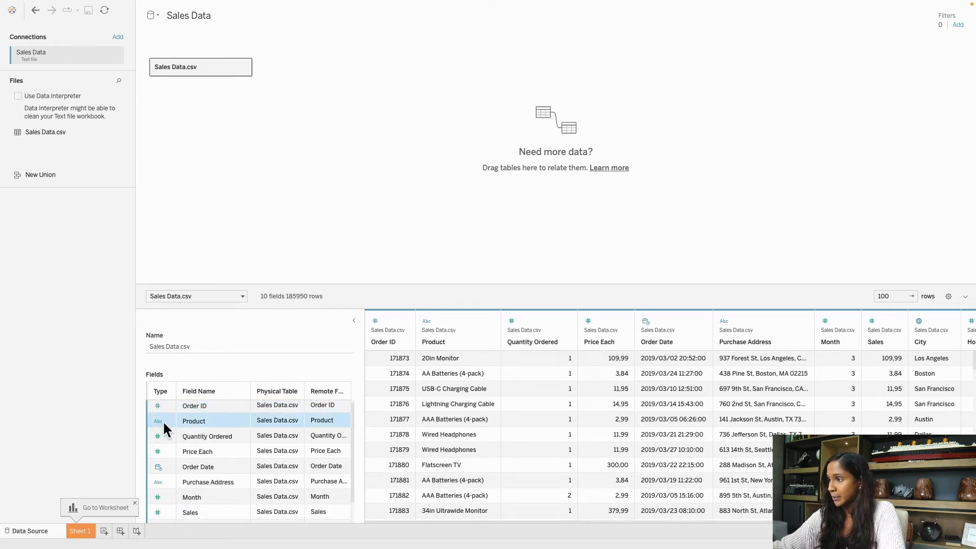
pyautogui.click(158, 422)
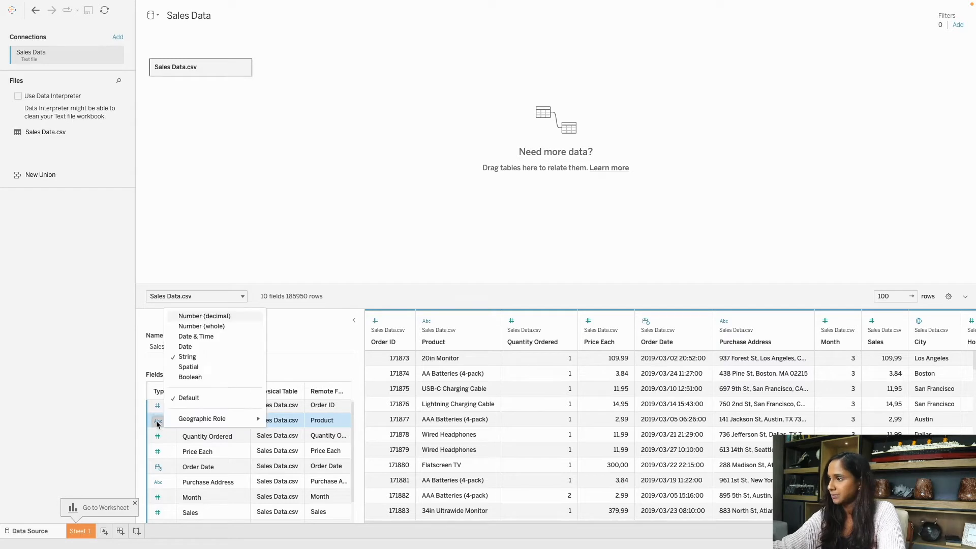
pyautogui.click(219, 440)
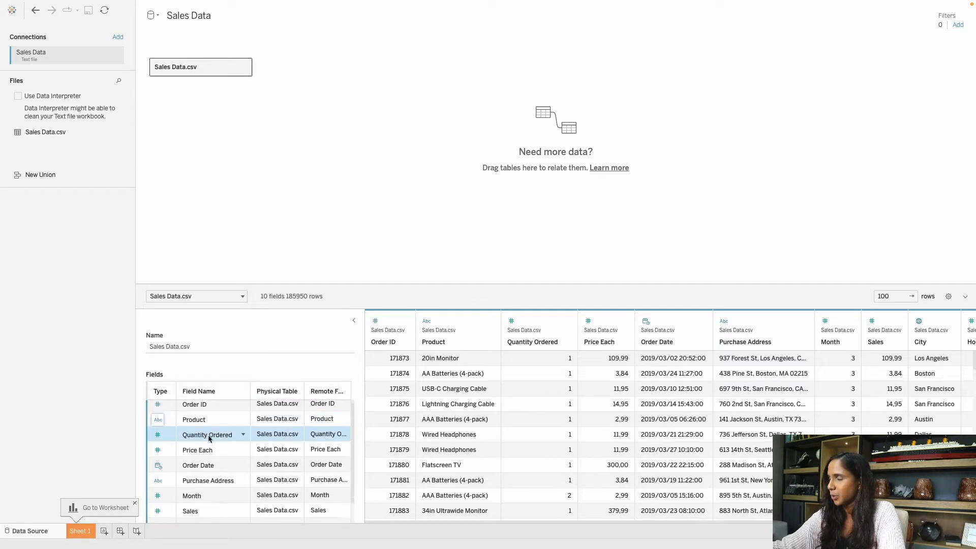
pyautogui.scroll(-1, 203, 437)
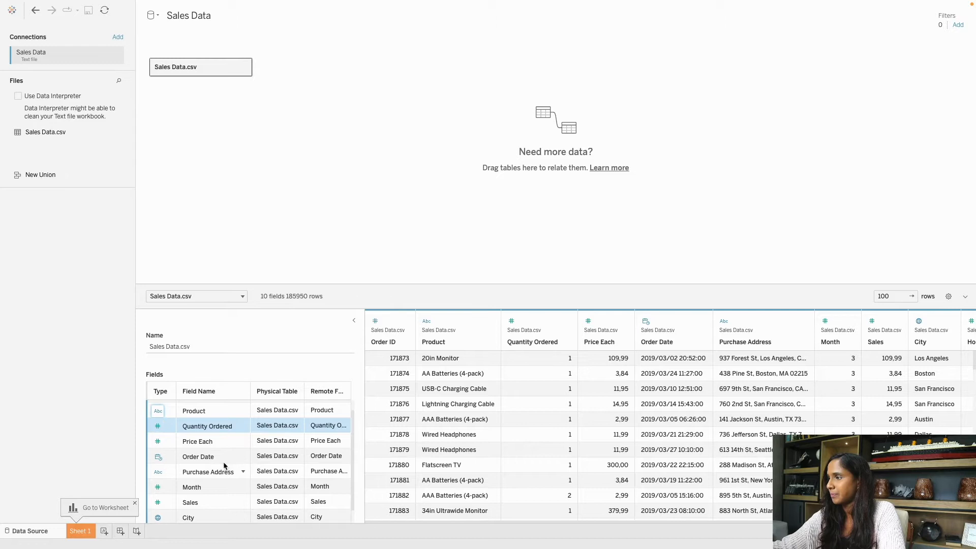
pyautogui.scroll(-1, 201, 460)
pyautogui.click(200, 445)
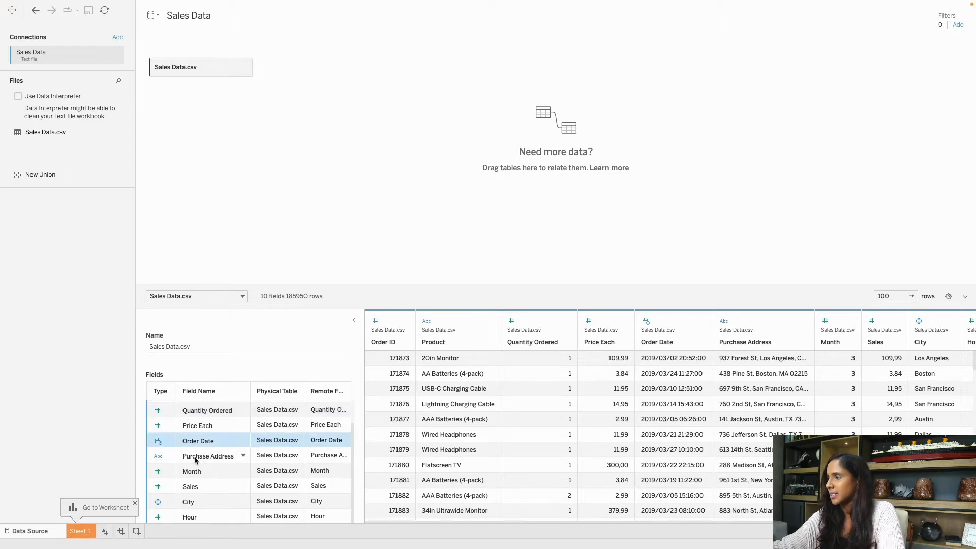
pyautogui.click(197, 500)
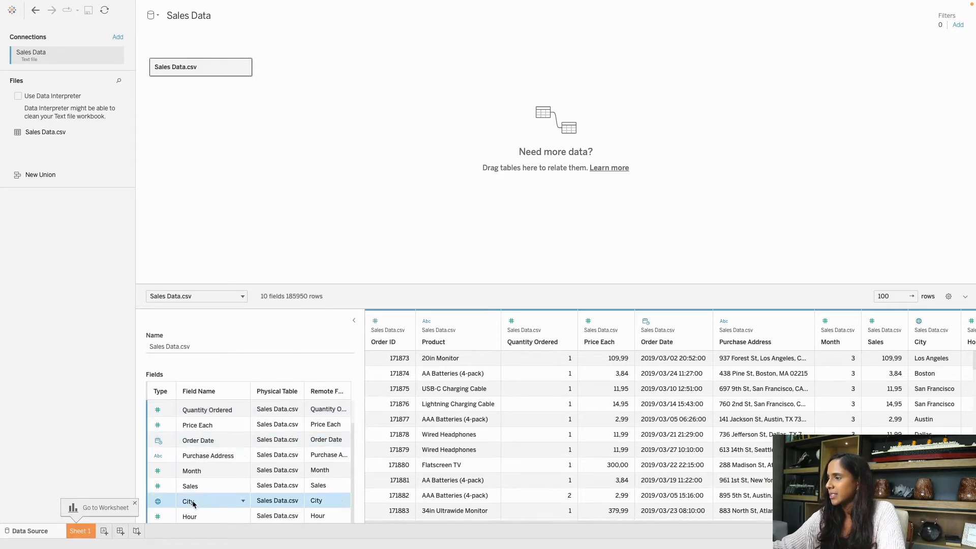
pyautogui.click(159, 503)
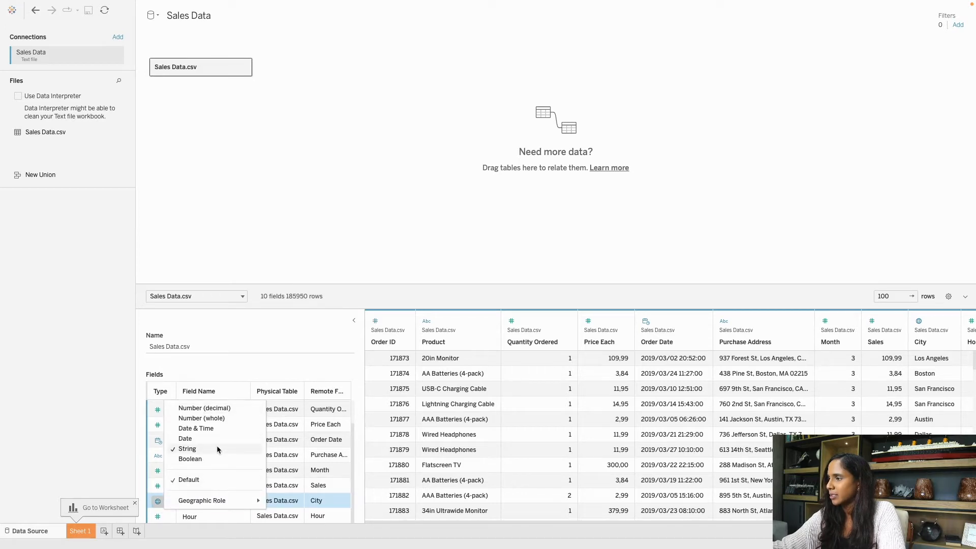
pyautogui.moveTo(226, 502)
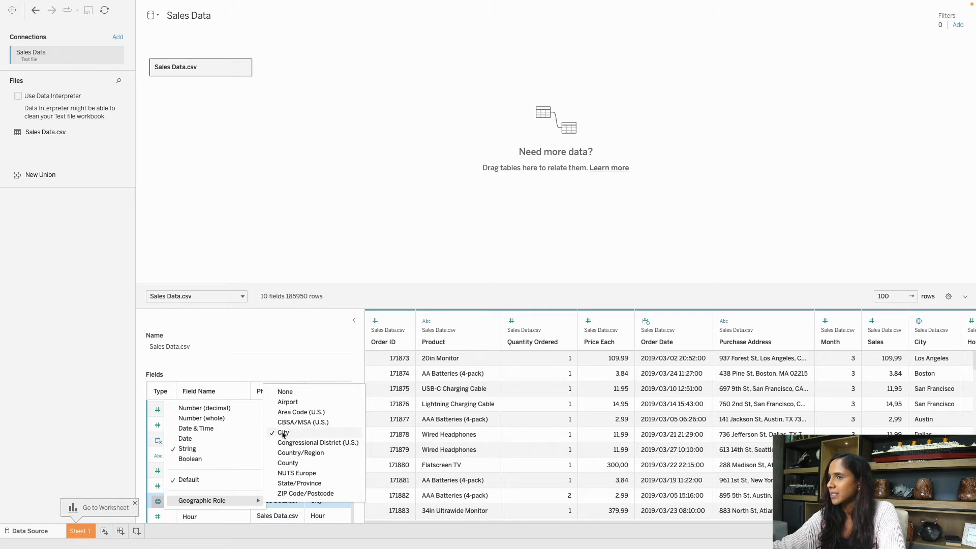
pyautogui.click(246, 357)
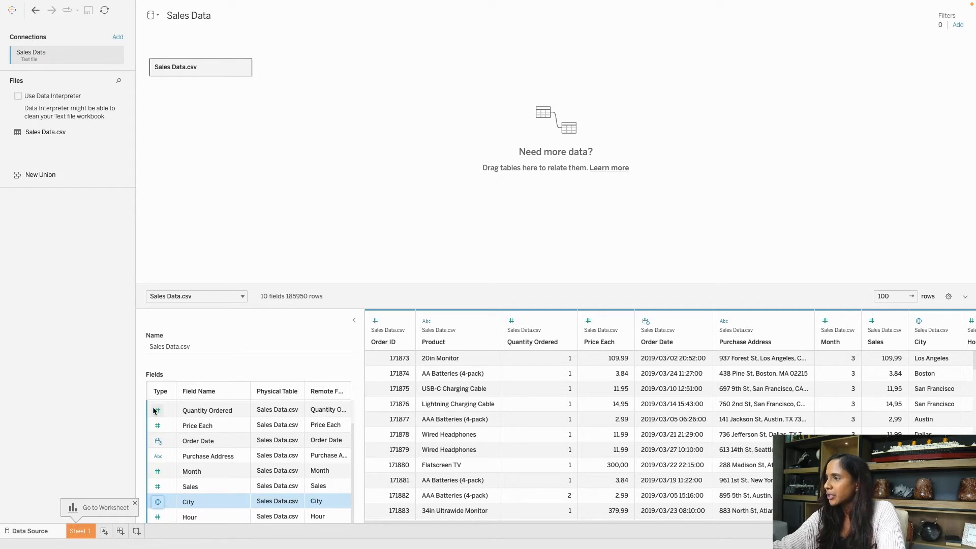
# Recheck Order ID's type, then narrow the fields list to widen the data preview.
pyautogui.scroll(1, 163, 415)
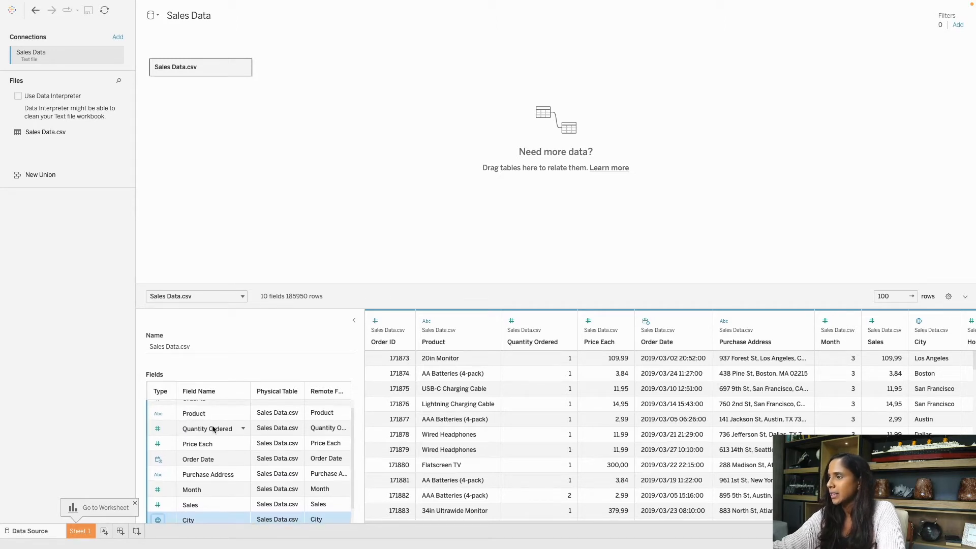
pyautogui.scroll(1, 166, 418)
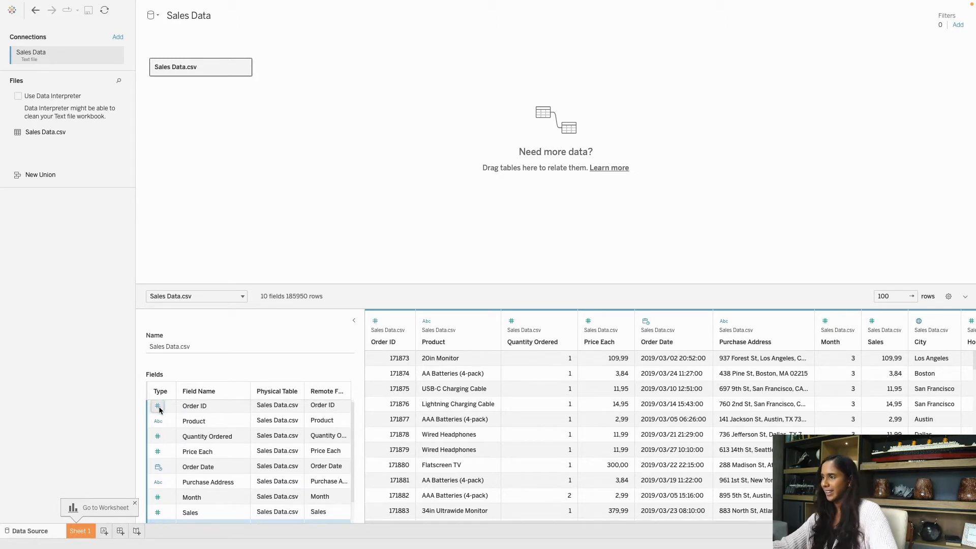
pyautogui.click(158, 407)
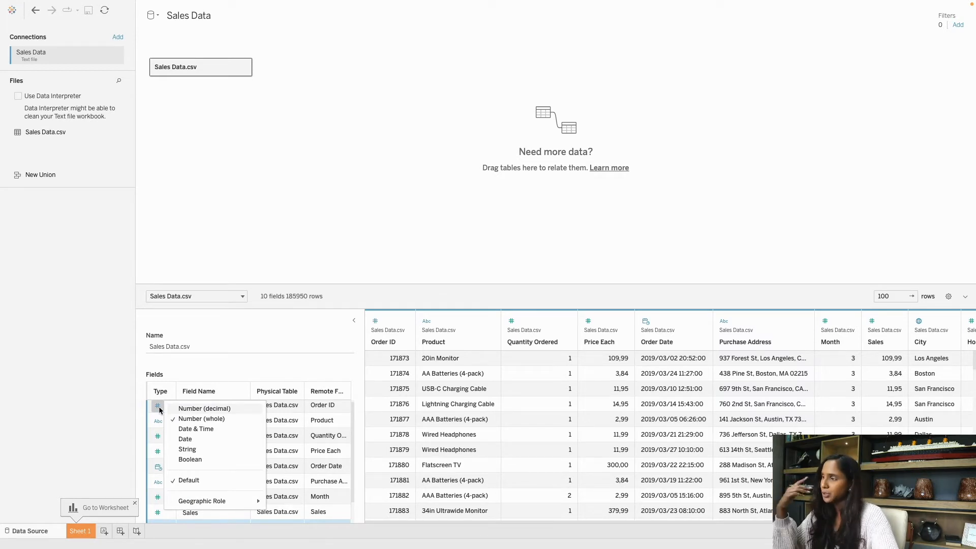
pyautogui.click(283, 366)
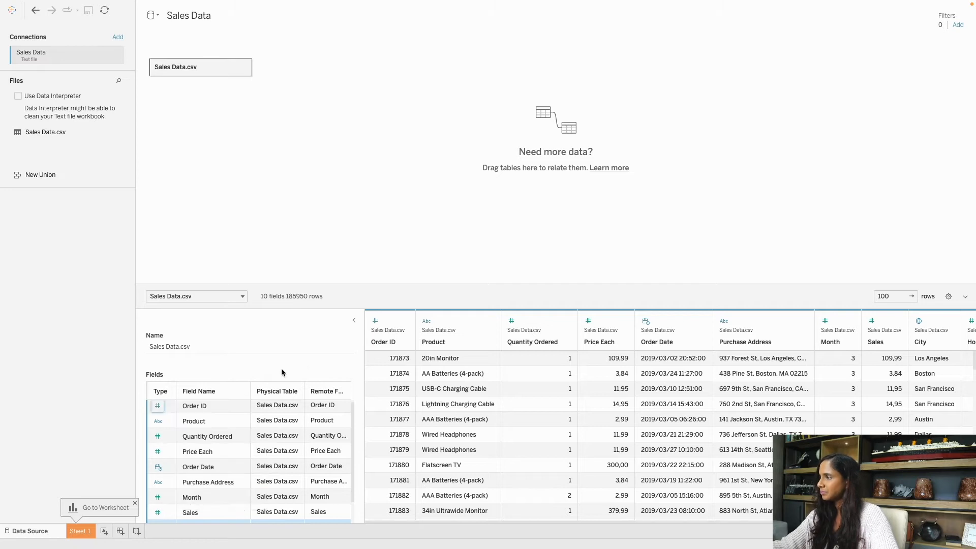
pyautogui.moveTo(364, 345); pyautogui.dragTo(281, 335)
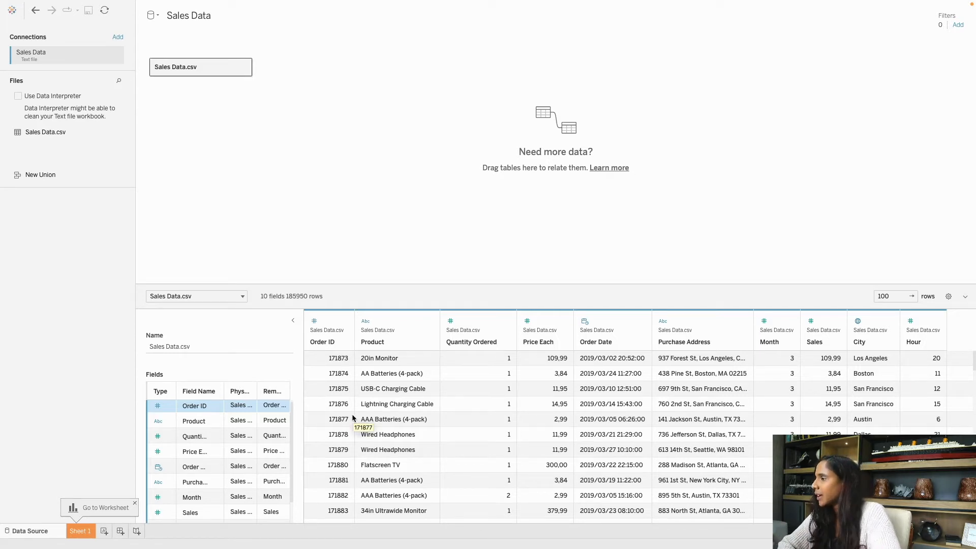
# Inspect product, quantity, price 11,95, order date and address values in the preview.
pyautogui.scroll(-2, 351, 414)
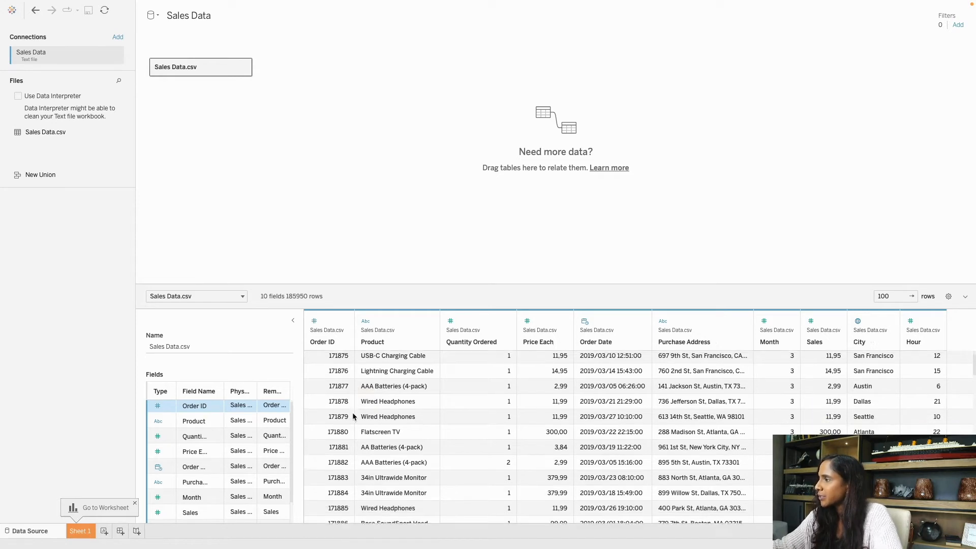
pyautogui.click(405, 402)
pyautogui.click(389, 370)
pyautogui.scroll(2, 387, 368)
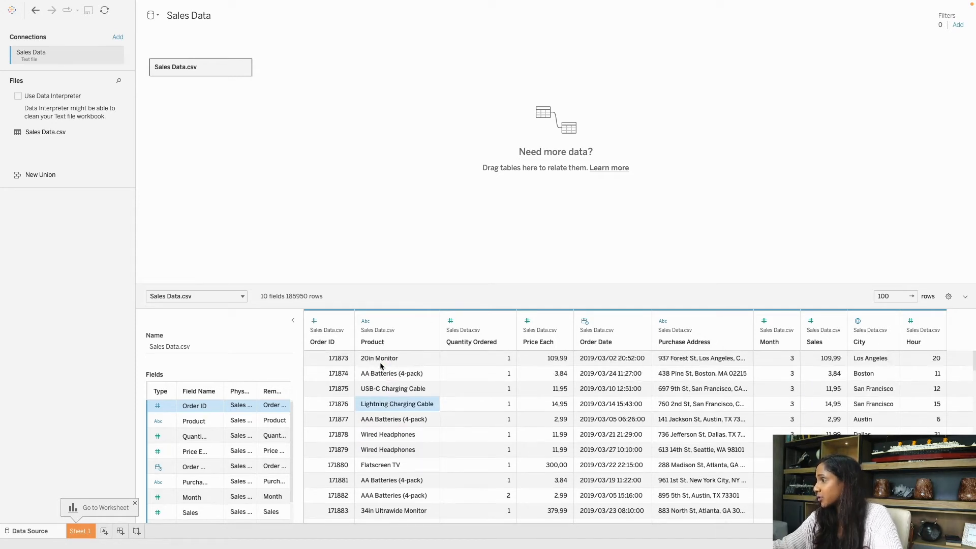
pyautogui.click(400, 394)
pyautogui.click(480, 393)
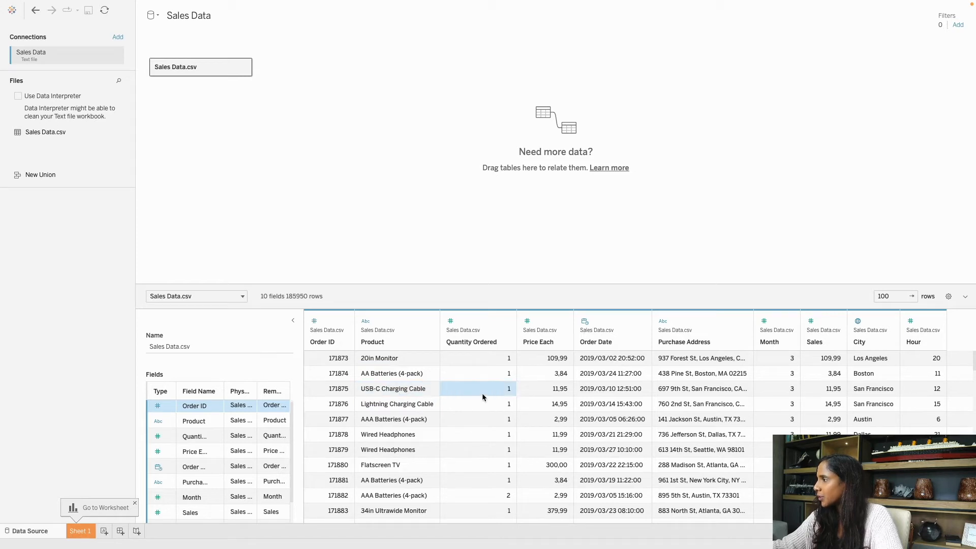
pyautogui.click(408, 395)
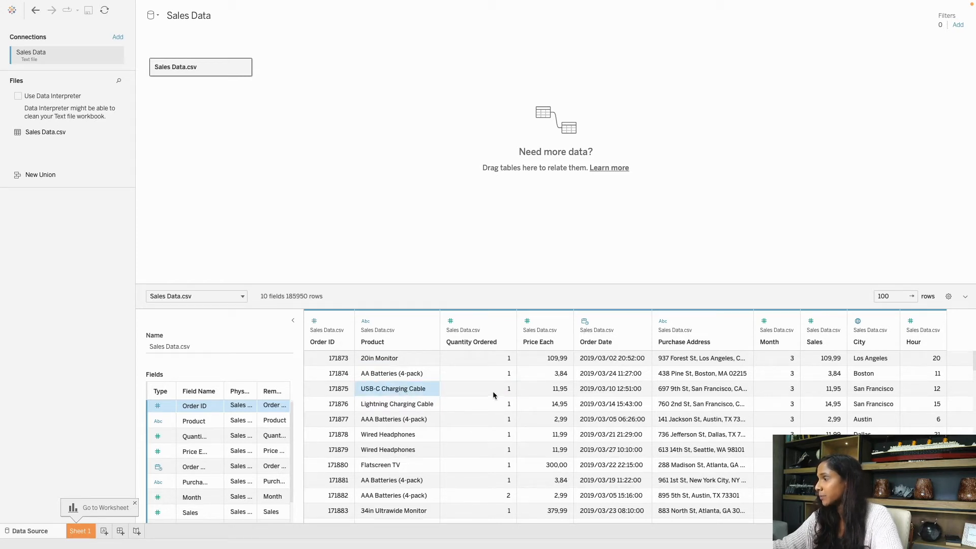
pyautogui.click(538, 390)
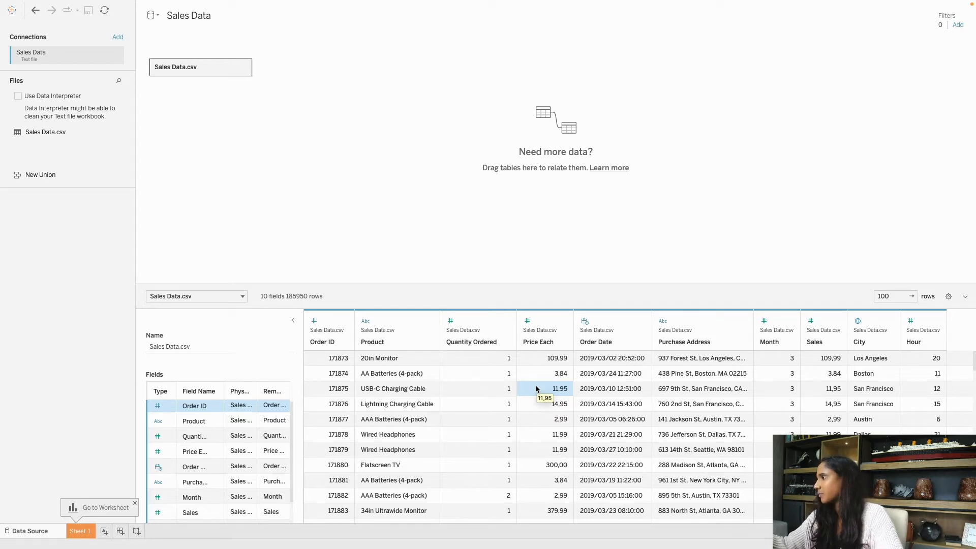
pyautogui.click(609, 390)
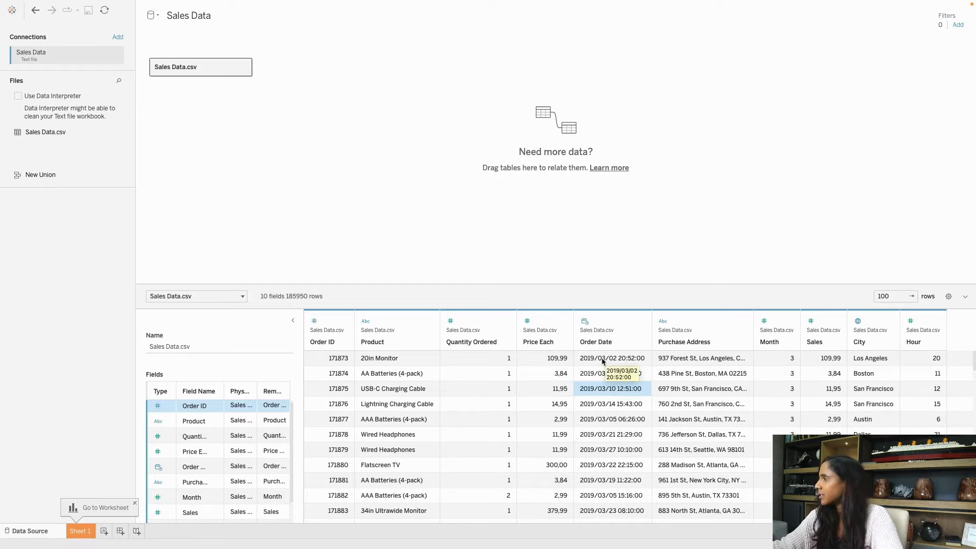
pyautogui.click(732, 379)
pyautogui.click(717, 406)
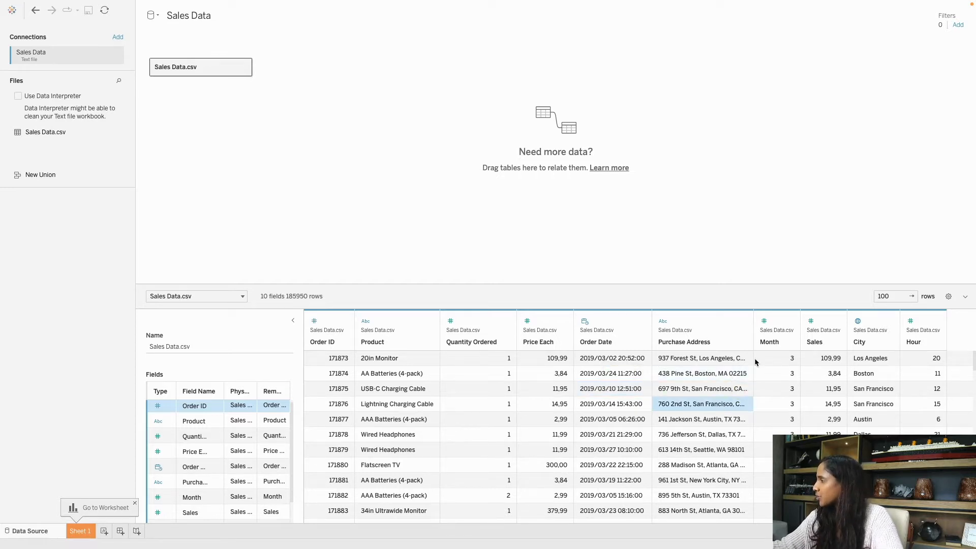
# Widen the Purchase Address column so full addresses are readable.
pyautogui.moveTo(755, 334); pyautogui.dragTo(794, 334)
pyautogui.scroll(-2, 729, 384)
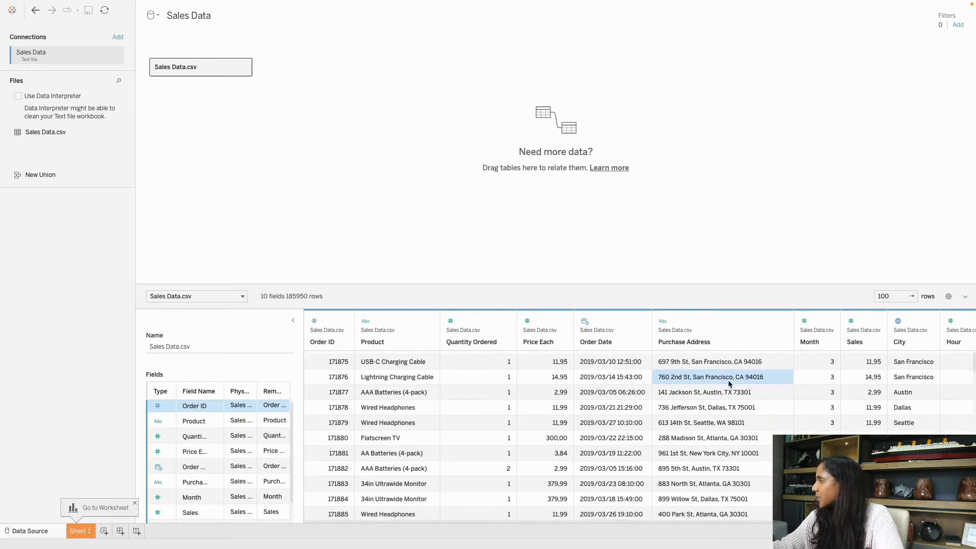
pyautogui.scroll(2, 731, 381)
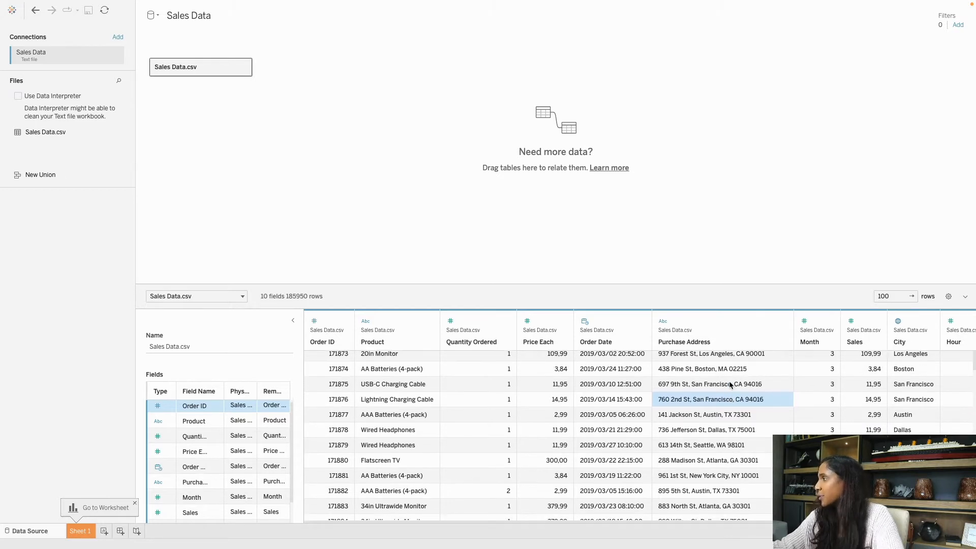
pyautogui.click(823, 374)
pyautogui.scroll(-1, 821, 373)
pyautogui.scroll(-1, 820, 374)
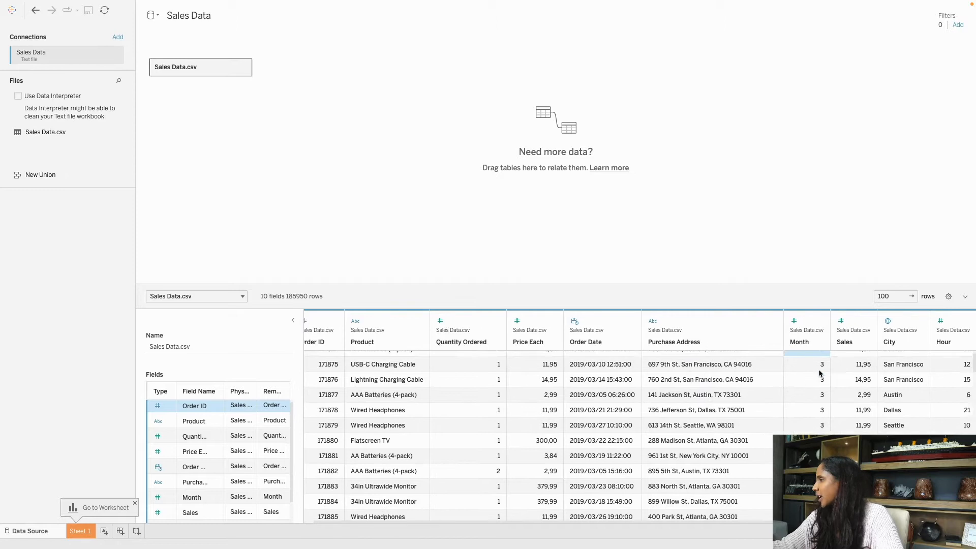
pyautogui.scroll(2, 820, 372)
pyautogui.hscroll(1, 819, 371)
# Compare Sales, San Francisco addresses with their City values, and Hour values like 15.
pyautogui.click(848, 359)
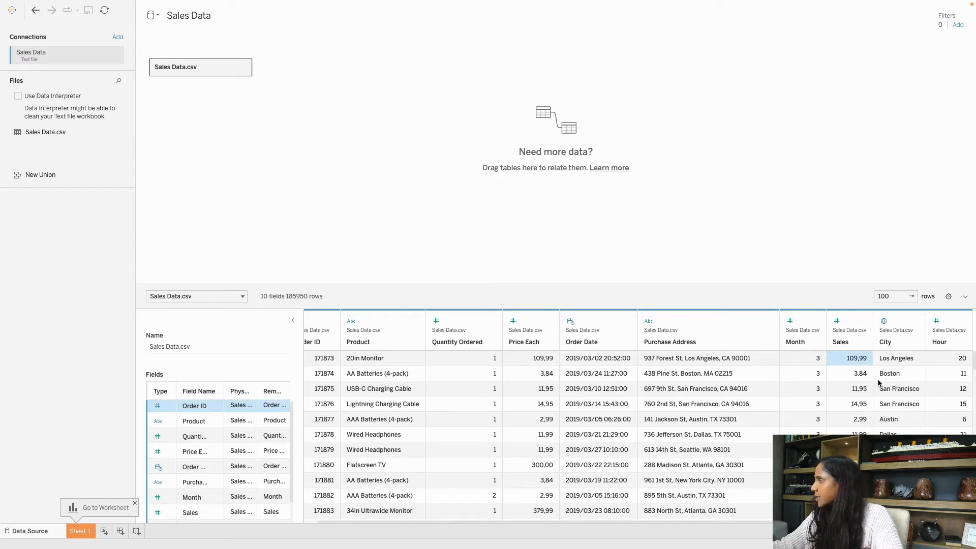
pyautogui.click(883, 362)
pyautogui.click(892, 394)
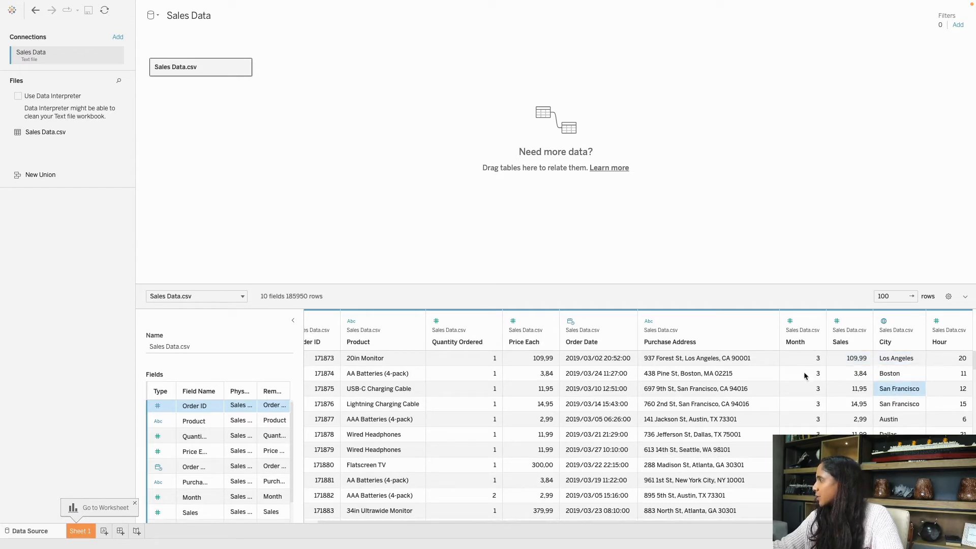
pyautogui.click(667, 396)
pyautogui.click(876, 395)
pyautogui.click(672, 405)
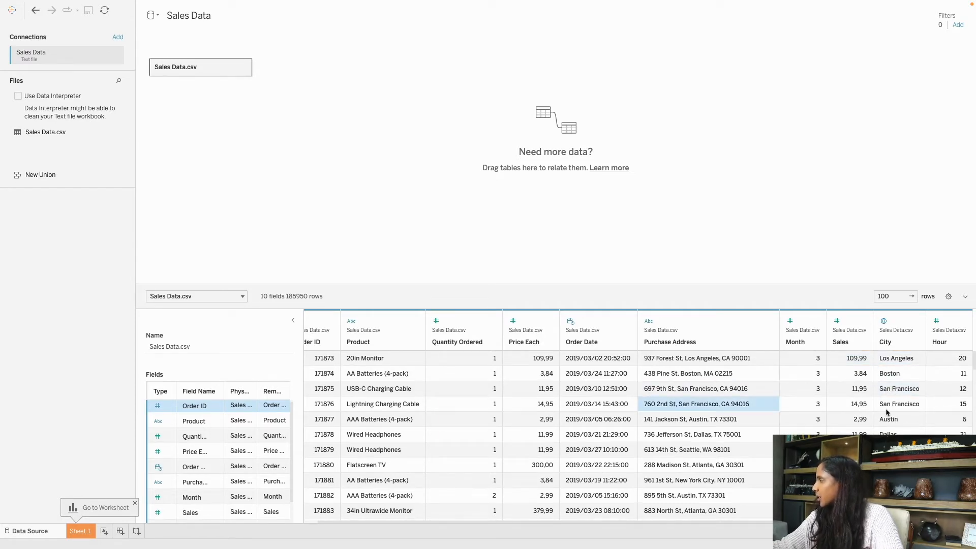
pyautogui.click(887, 410)
pyautogui.click(722, 406)
pyautogui.click(908, 402)
pyautogui.click(928, 359)
pyautogui.click(940, 389)
pyautogui.click(940, 405)
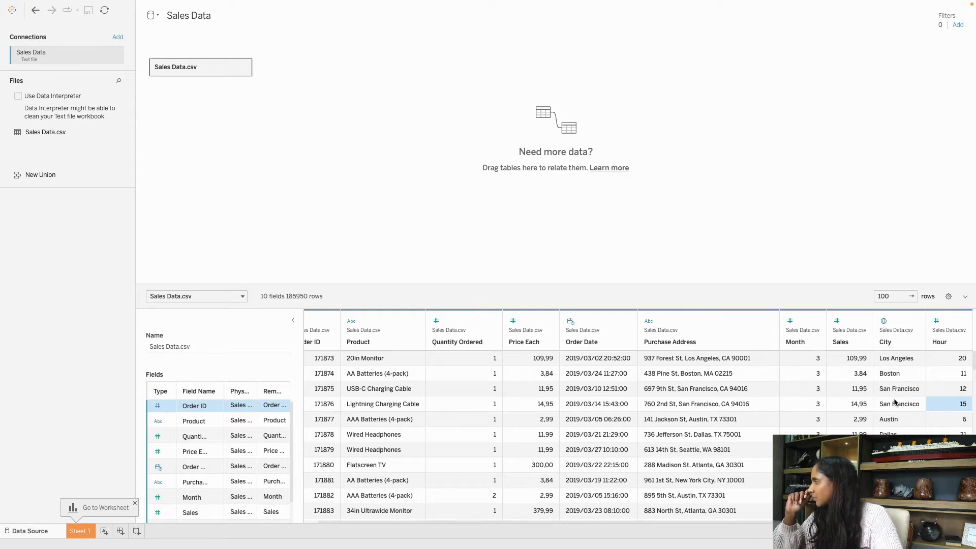
# Compare Price Each values such as 2,99 and 109,99.
pyautogui.click(859, 391)
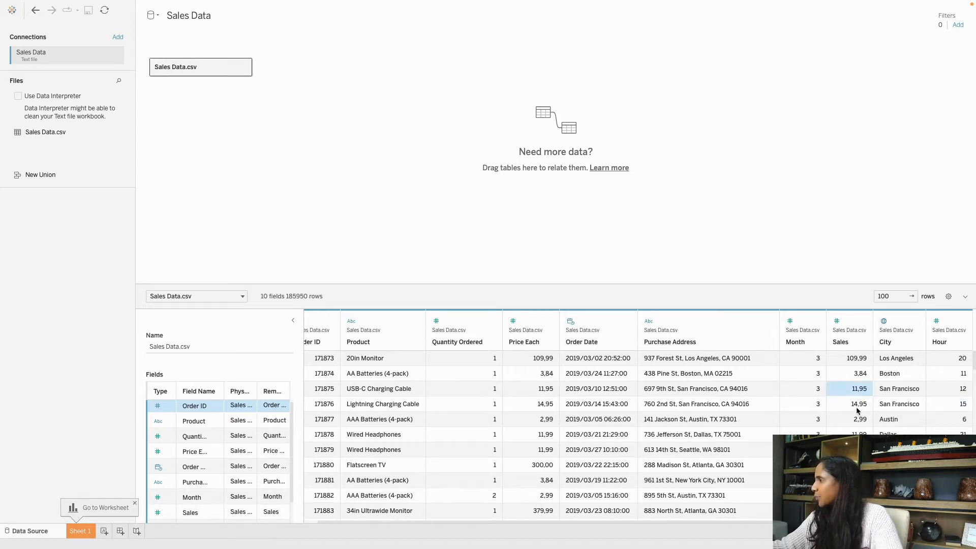
pyautogui.click(534, 374)
pyautogui.click(538, 417)
pyautogui.click(537, 360)
pyautogui.click(536, 419)
# Browse further rows: AAA Batteries (4-pack), a quantity-2 order's price, and Los Angeles city.
pyautogui.hscroll(-1, 538, 418)
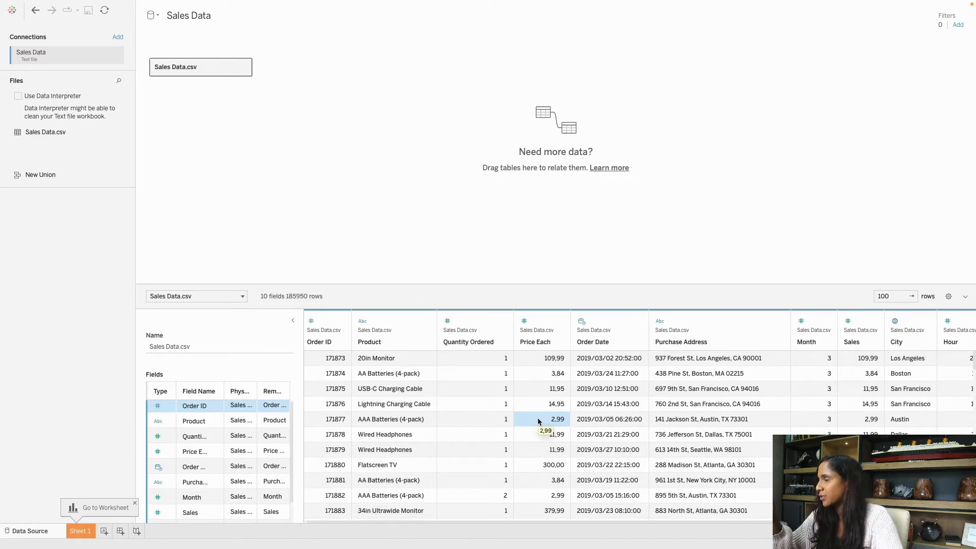
pyautogui.scroll(-1, 538, 417)
pyautogui.scroll(-1, 538, 417)
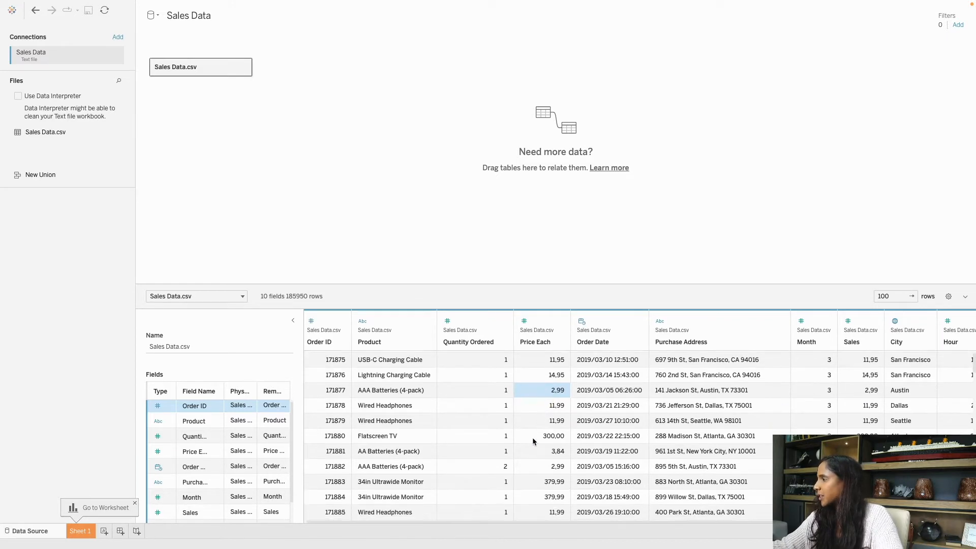
pyautogui.click(379, 470)
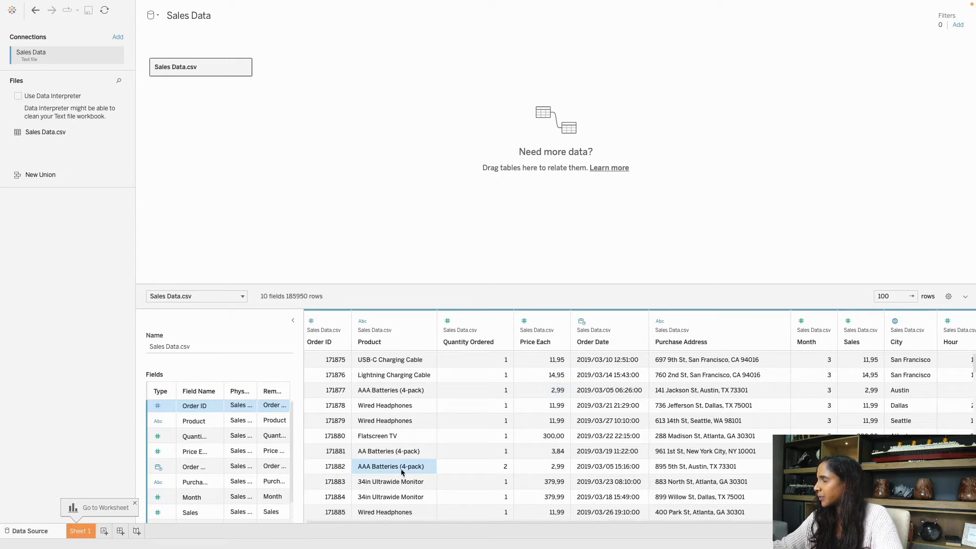
pyautogui.scroll(1, 477, 468)
pyautogui.scroll(-1, 528, 492)
pyautogui.click(501, 481)
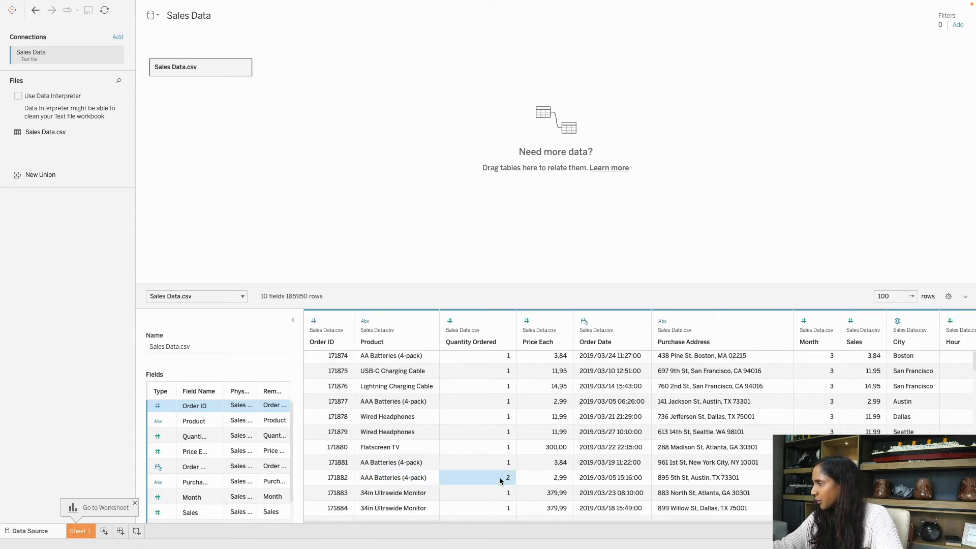
pyautogui.click(549, 483)
pyautogui.scroll(-1, 550, 485)
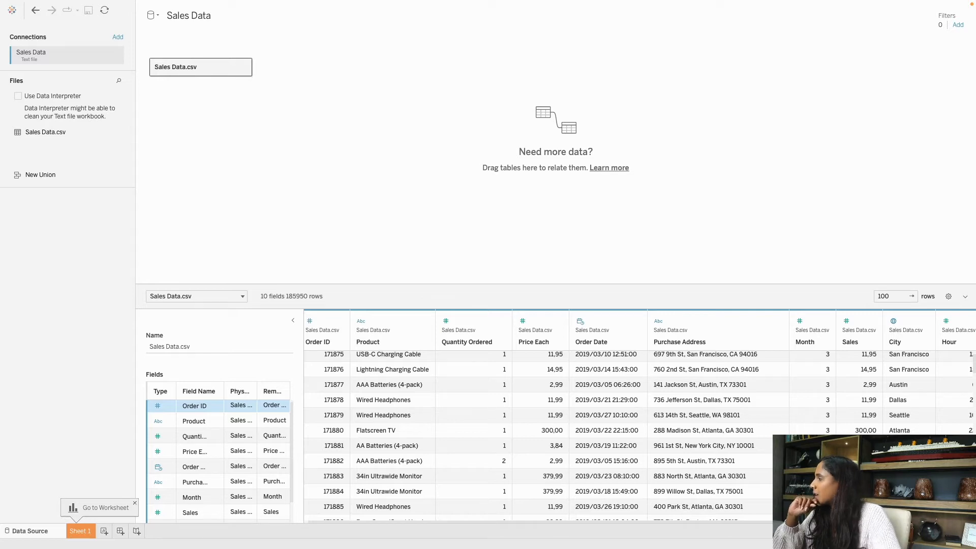
pyautogui.scroll(-2, 754, 387)
pyautogui.scroll(3, 753, 387)
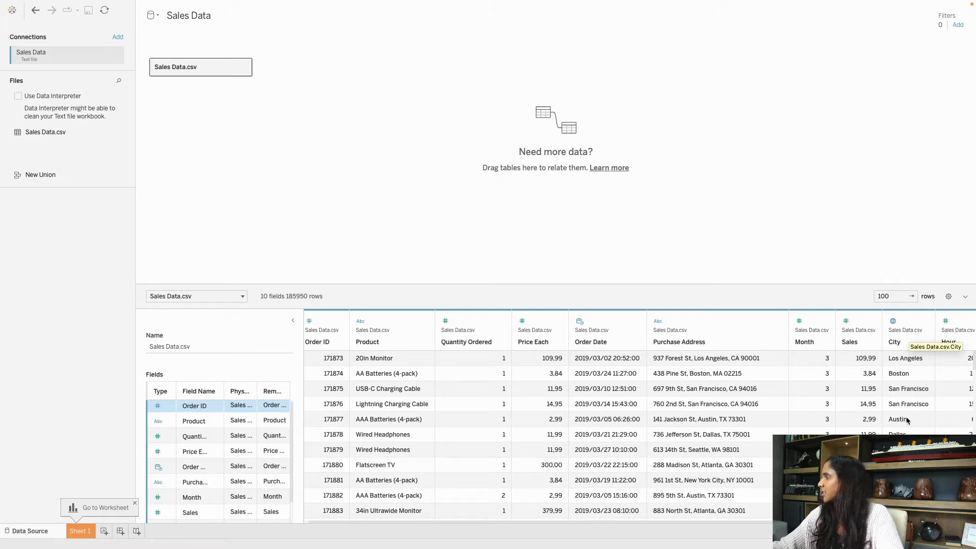
pyautogui.click(915, 363)
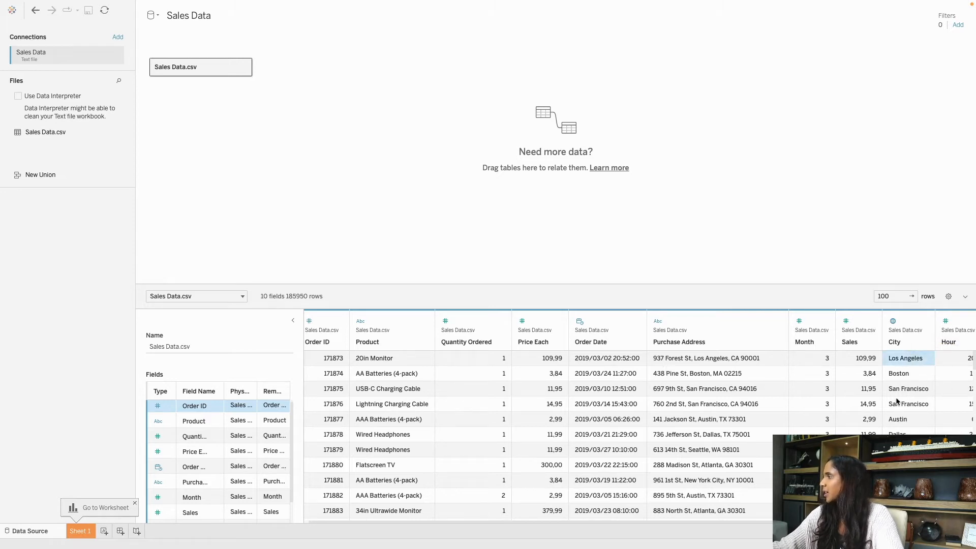
# Add a City data source filter keeping only Los Angeles, leaving 29605 rows.
pyautogui.click(959, 27)
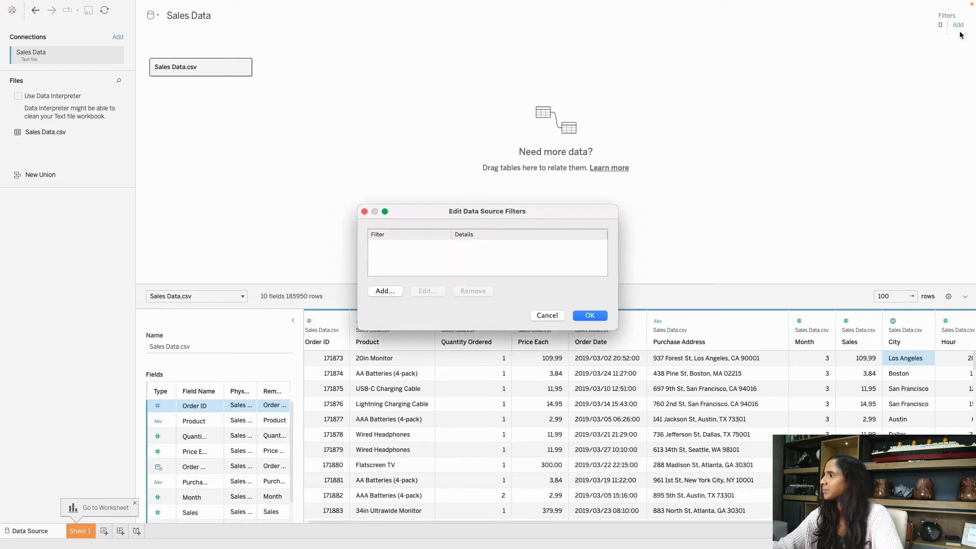
pyautogui.click(383, 292)
pyautogui.click(419, 213)
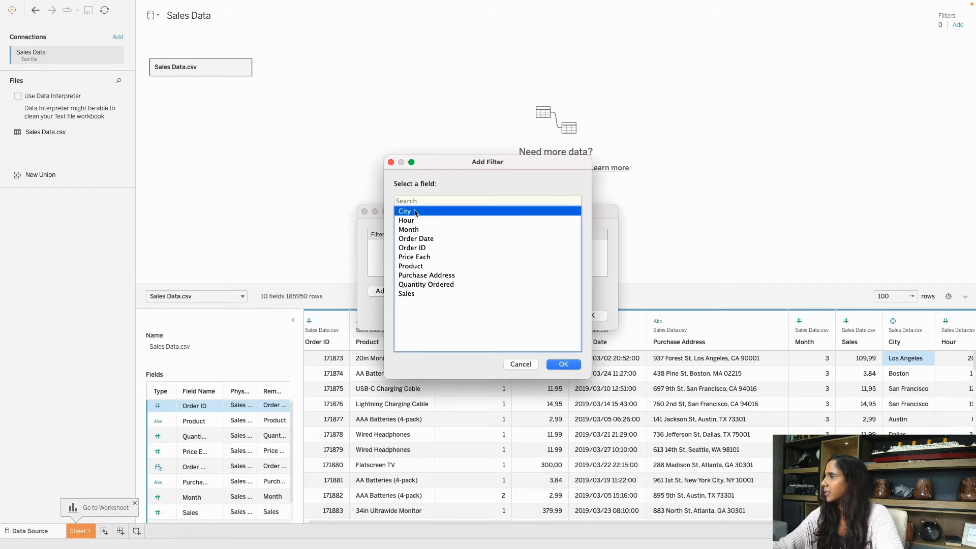
pyautogui.moveTo(487, 163); pyautogui.dragTo(697, 185)
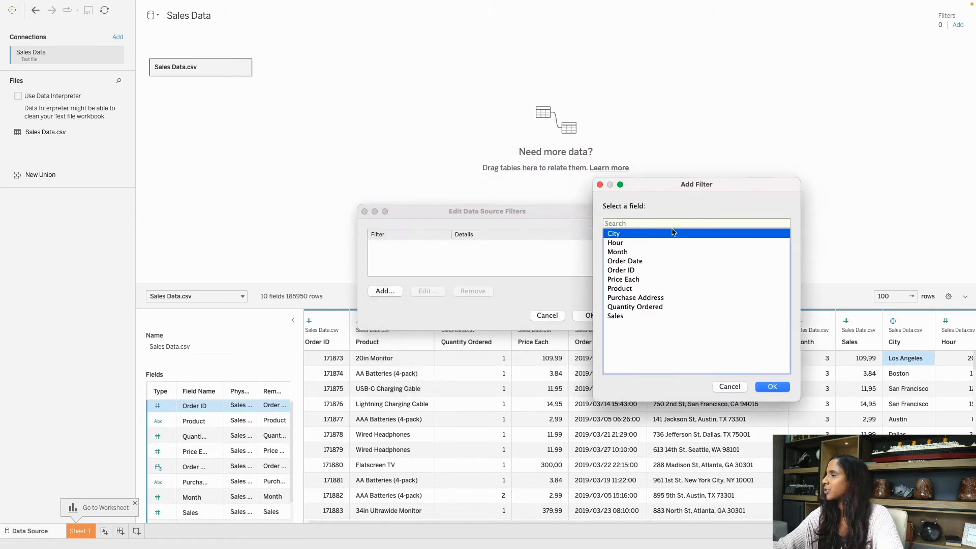
pyautogui.click(769, 388)
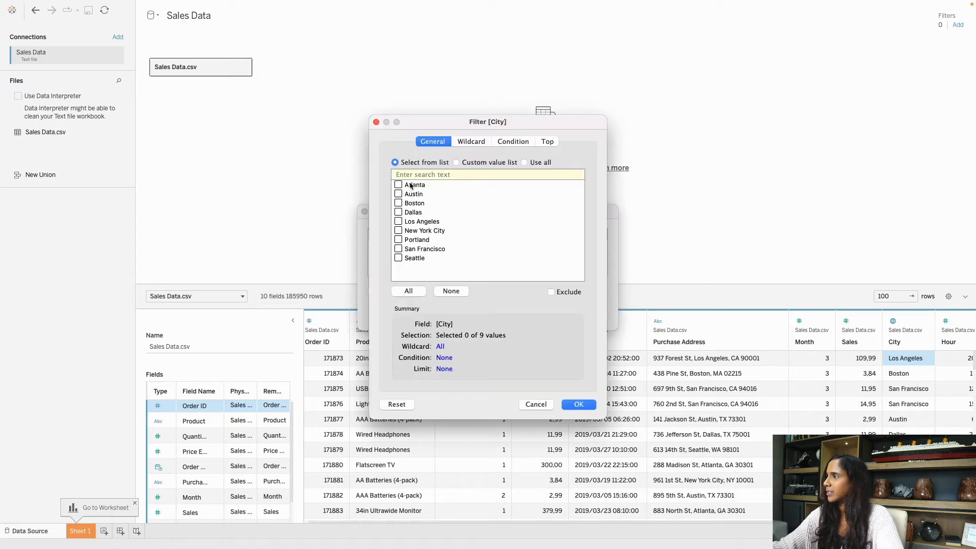
pyautogui.click(399, 222)
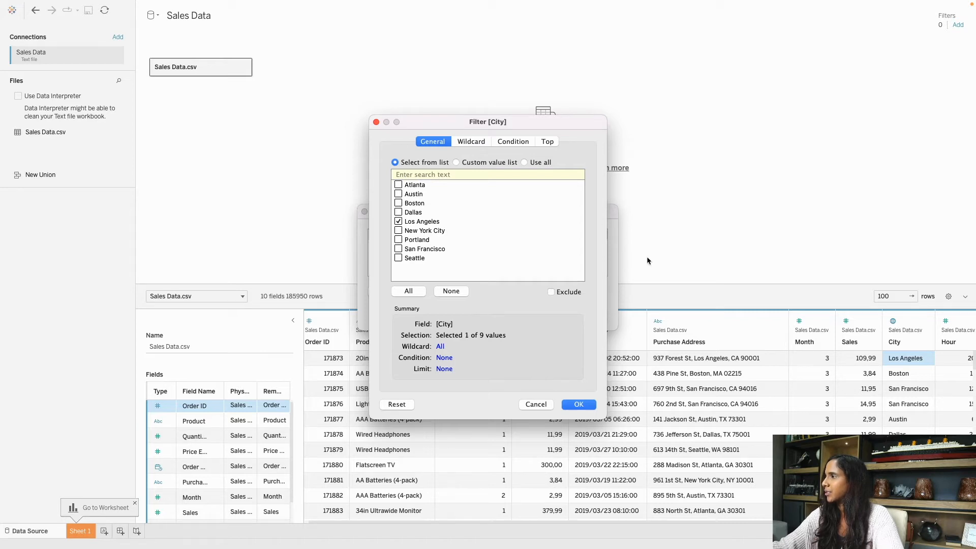
pyautogui.click(589, 405)
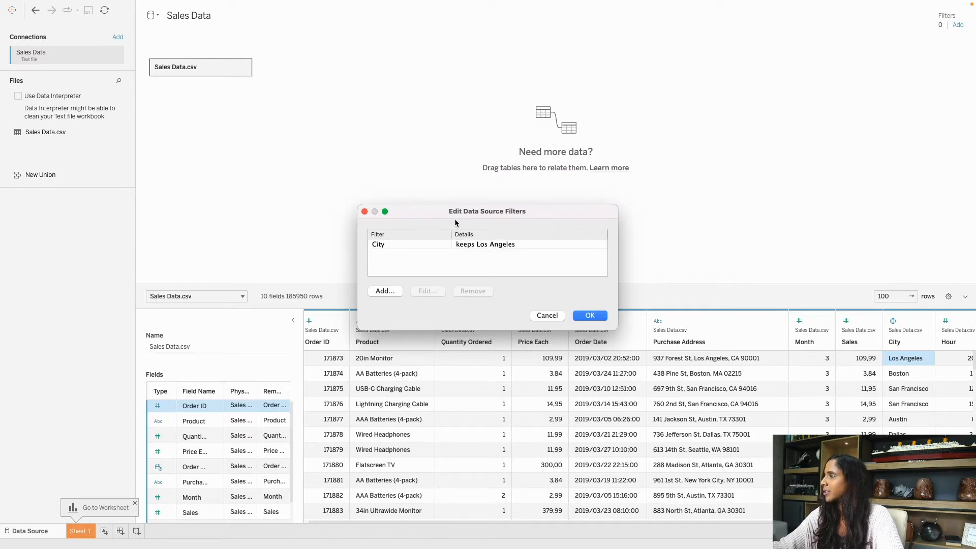
pyautogui.click(402, 245)
pyautogui.click(517, 252)
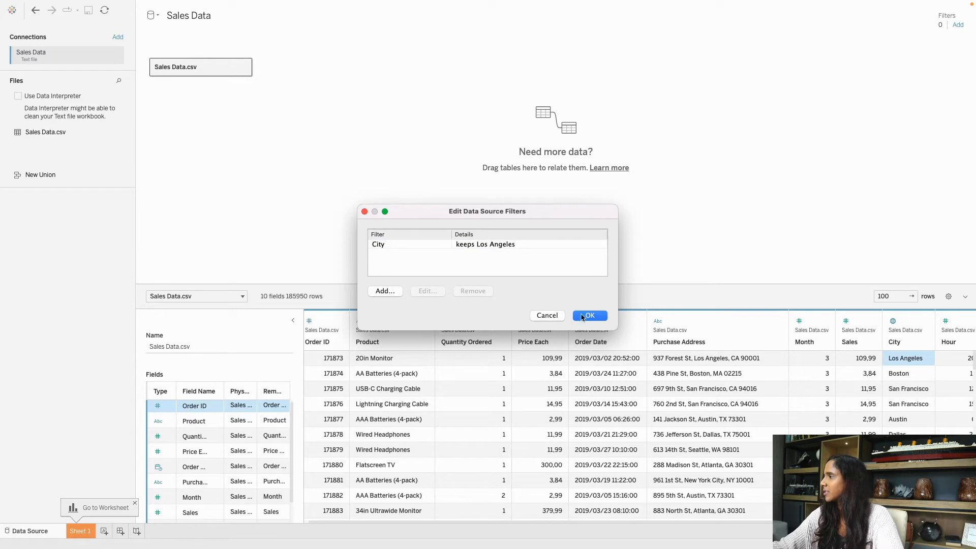
pyautogui.click(589, 316)
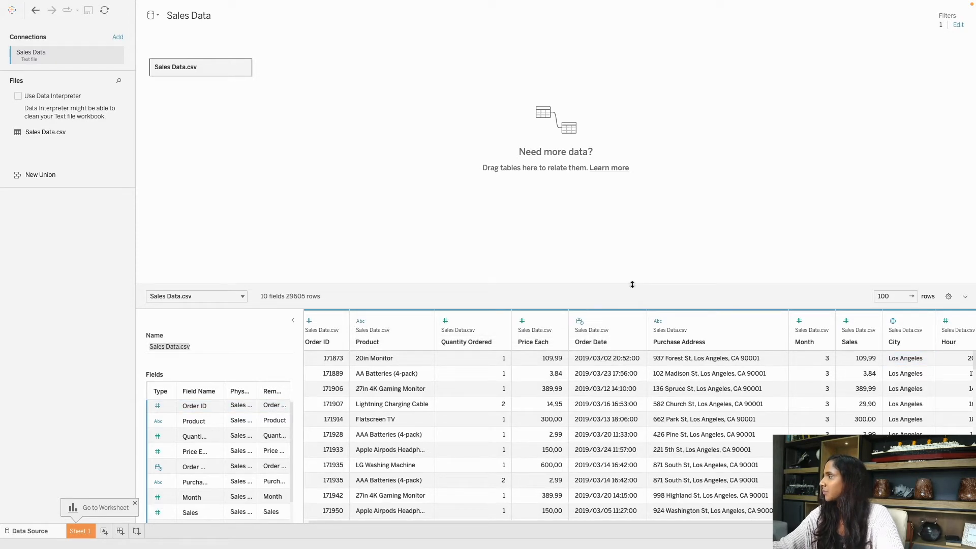
pyautogui.scroll(-5, 774, 362)
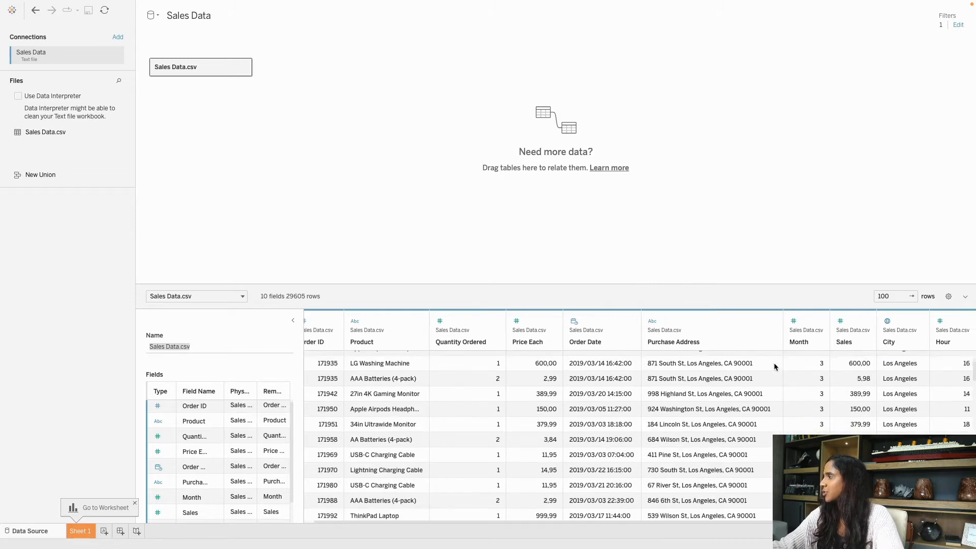
pyautogui.scroll(-10, 745, 367)
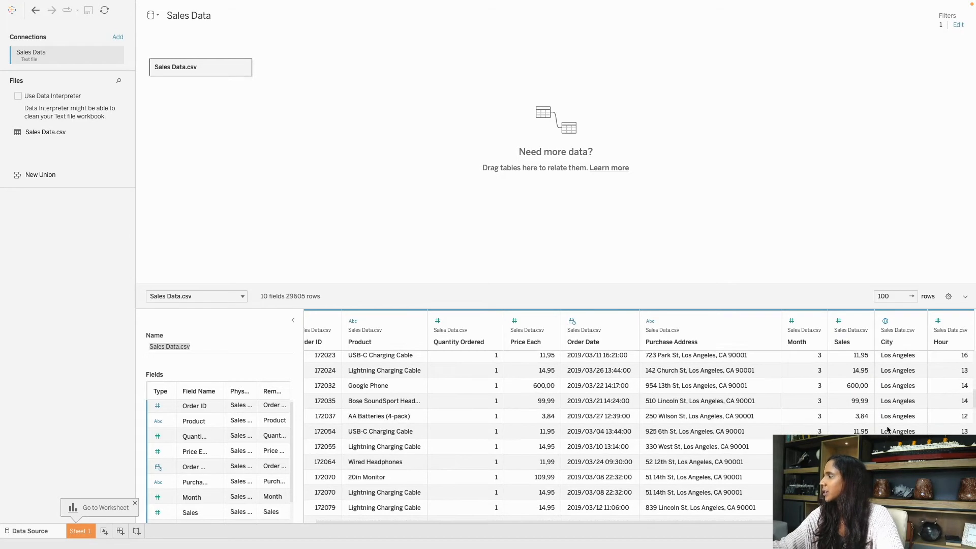
pyautogui.scroll(15, 888, 430)
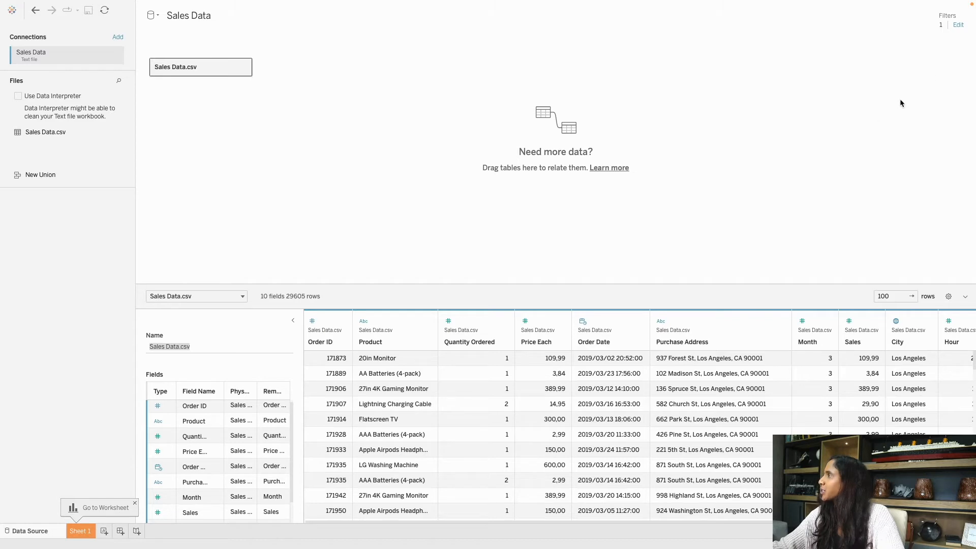
pyautogui.click(941, 51)
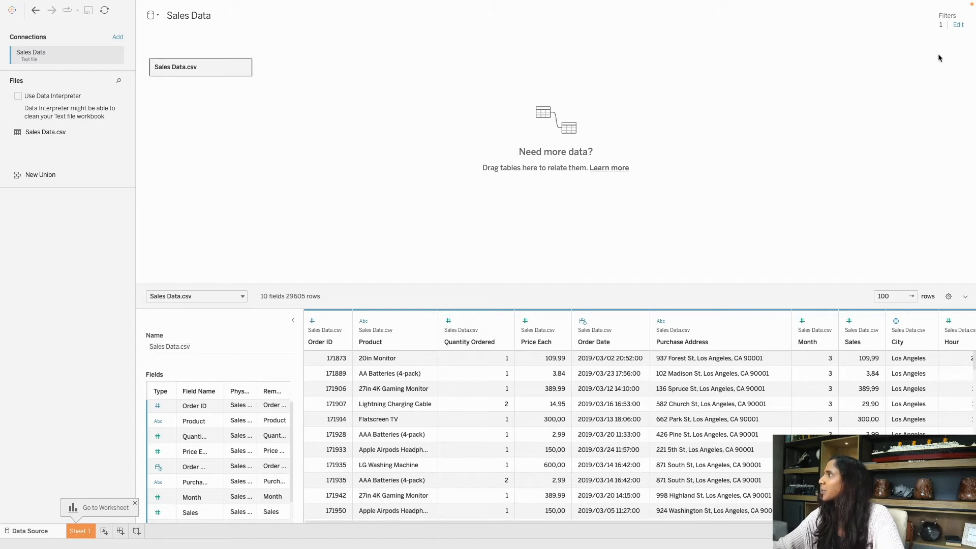
# Delete the Los Angeles-only City filter from the data source filters.
pyautogui.click(957, 26)
pyautogui.click(413, 246)
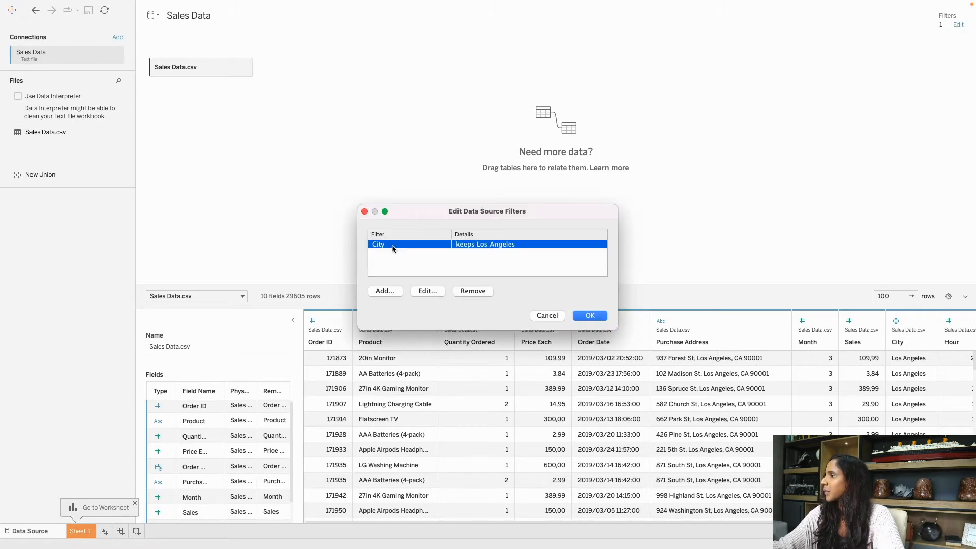
pyautogui.click(477, 292)
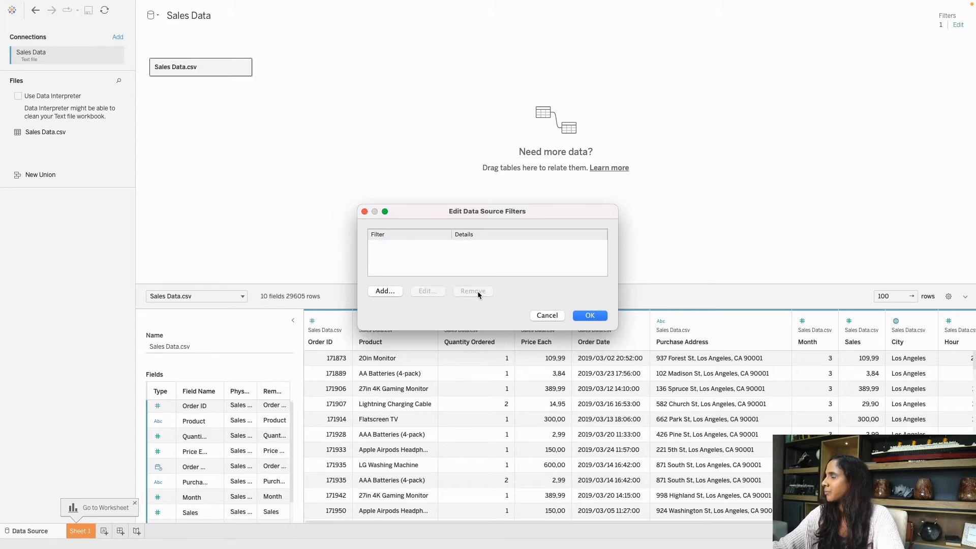
pyautogui.click(590, 317)
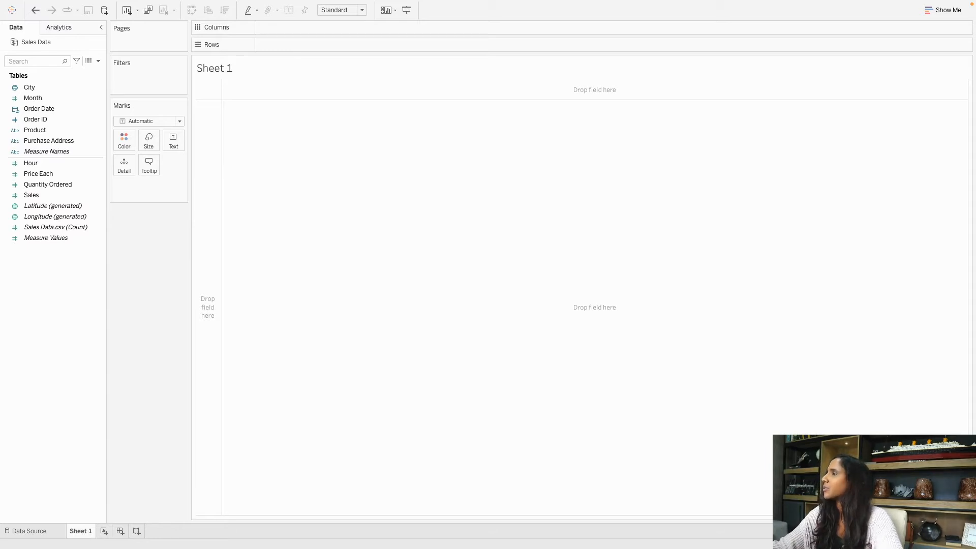
pyautogui.click(12, 11)
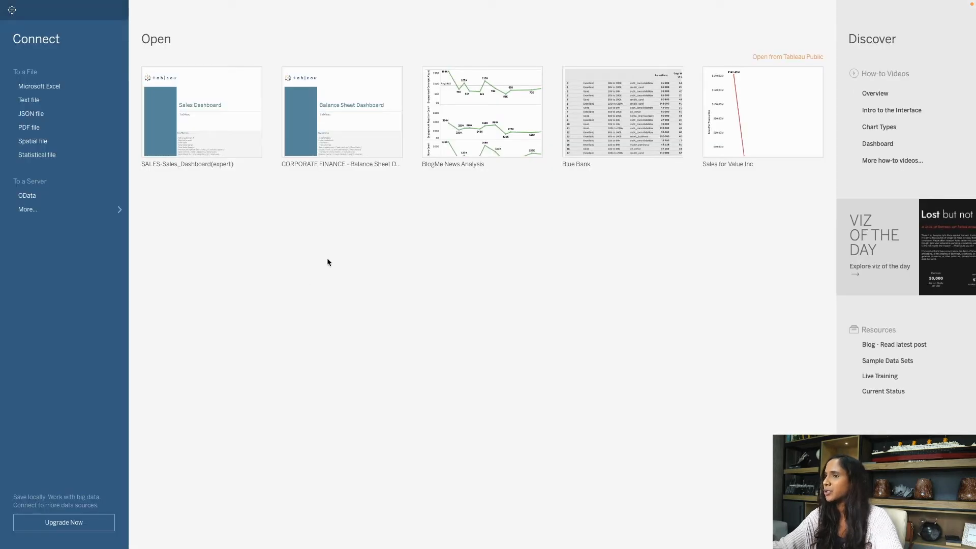
pyautogui.click(13, 11)
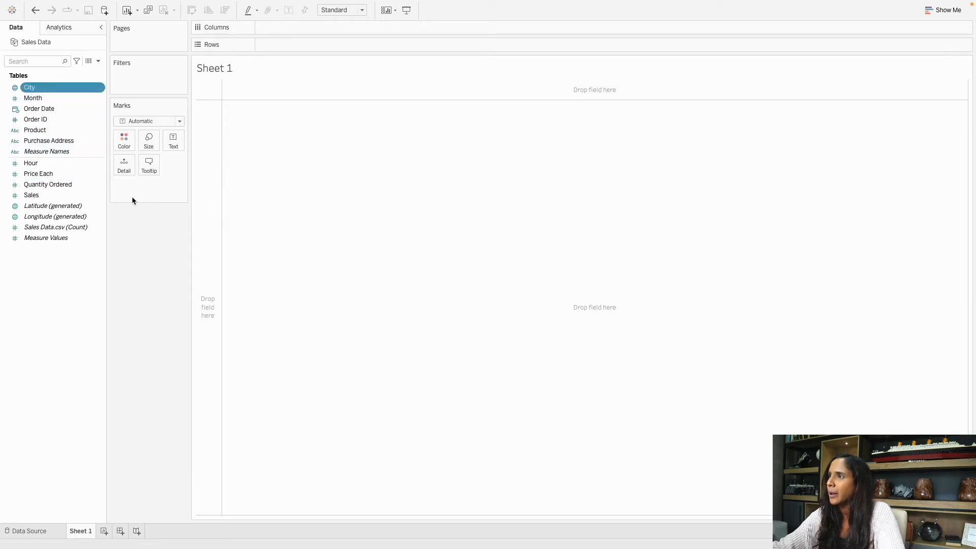
pyautogui.click(55, 175)
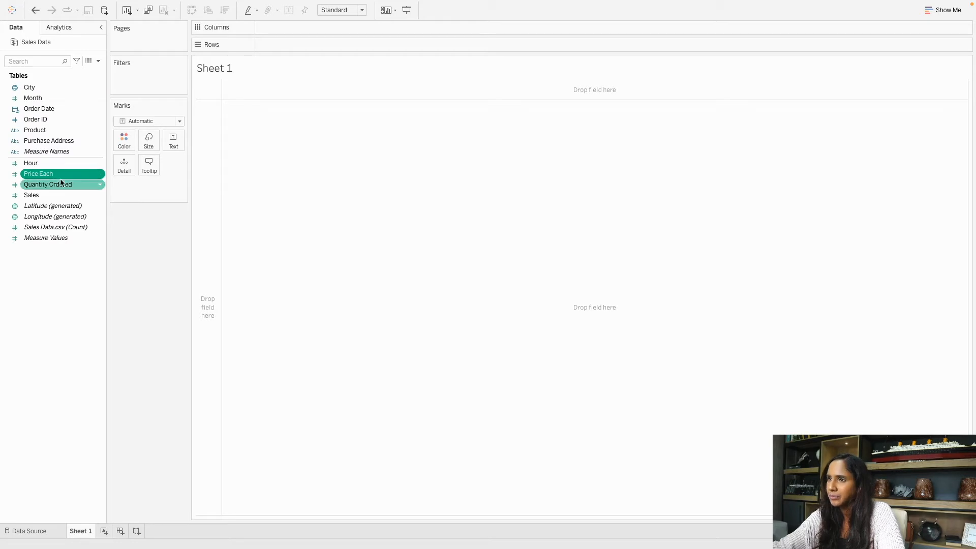
pyautogui.click(51, 88)
pyautogui.click(59, 109)
pyautogui.click(59, 130)
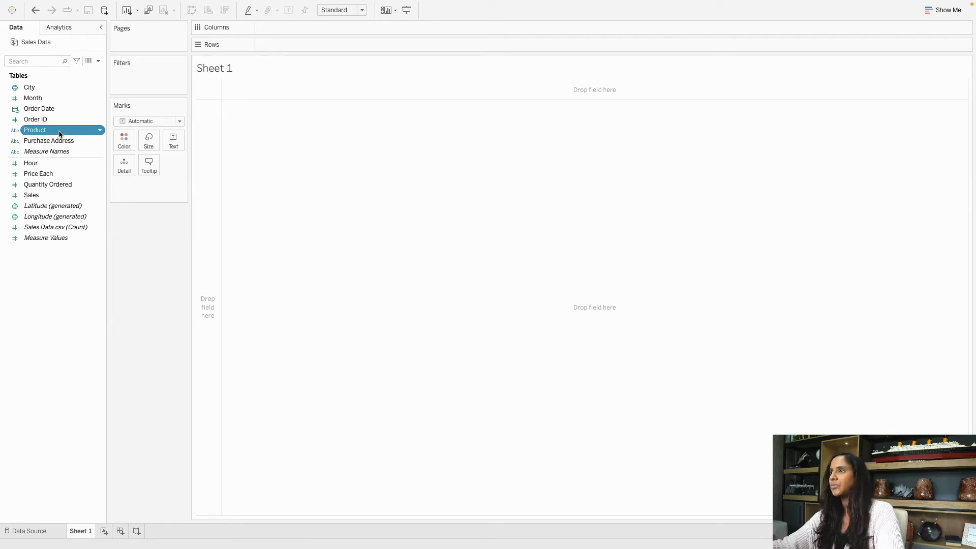
pyautogui.click(52, 97)
pyautogui.click(55, 218)
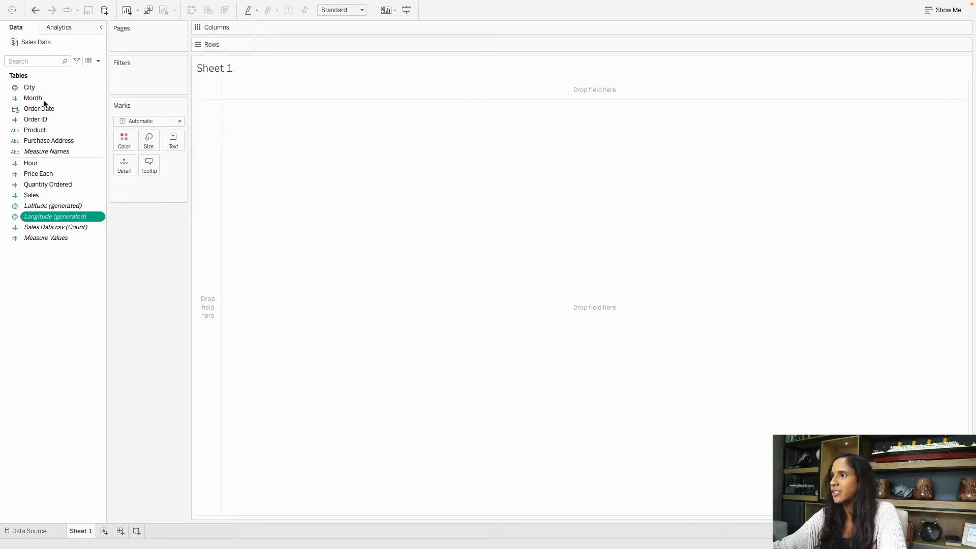
pyautogui.click(69, 174)
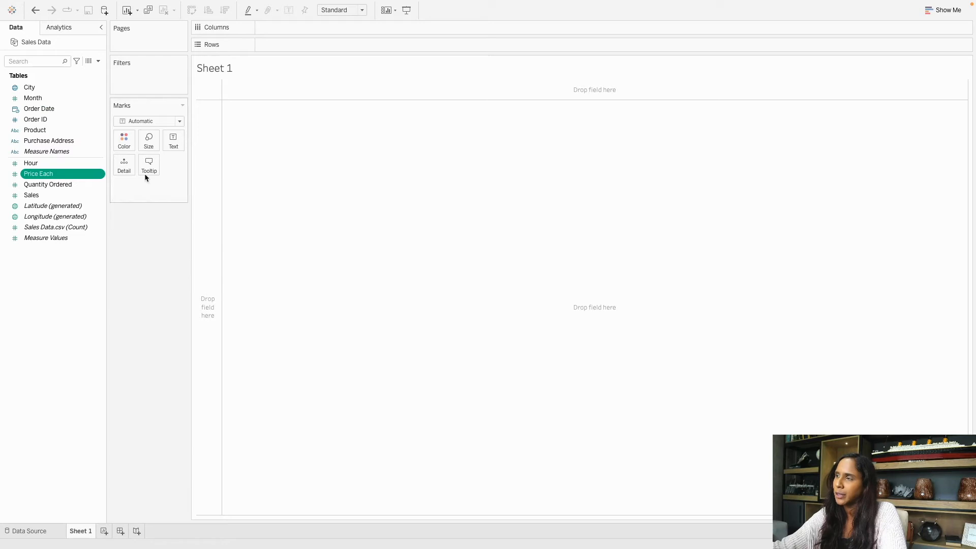
pyautogui.moveTo(61, 174)
pyautogui.mouseDown()
pyautogui.moveTo(47, 114)
pyautogui.moveTo(60, 187)
pyautogui.mouseUp()
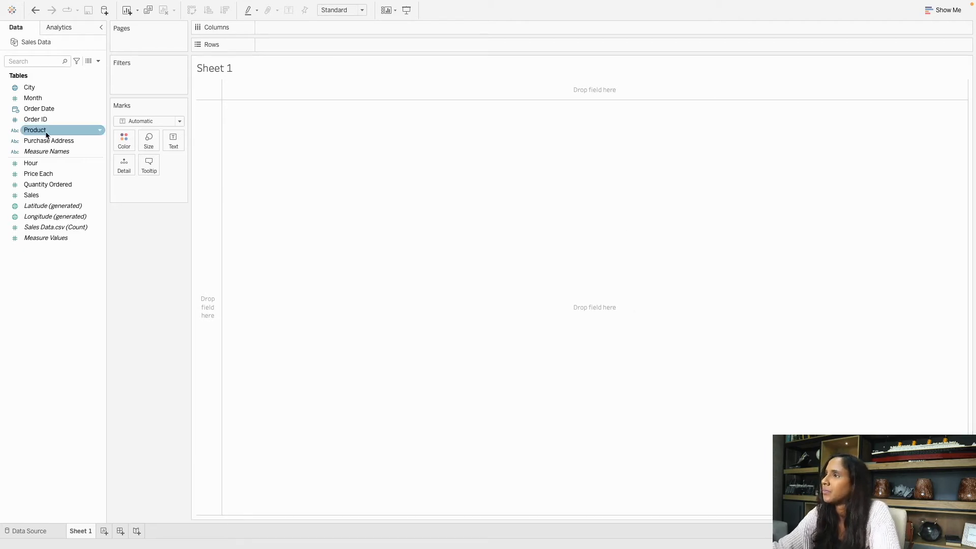
pyautogui.click(49, 110)
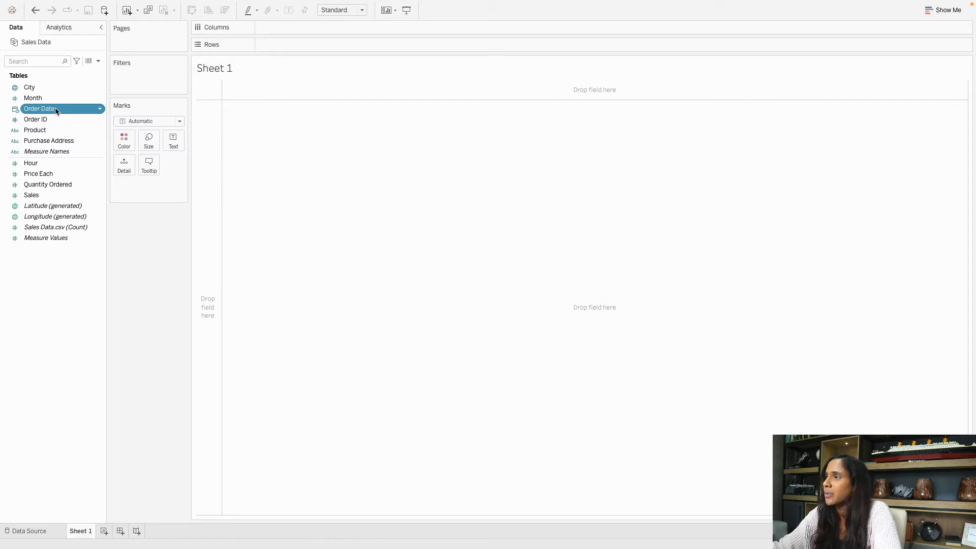
# Put Order Date on Rows, drill to Quarter, Month and Day, then collapse back to YEAR.
pyautogui.moveTo(55, 111); pyautogui.dragTo(309, 48)
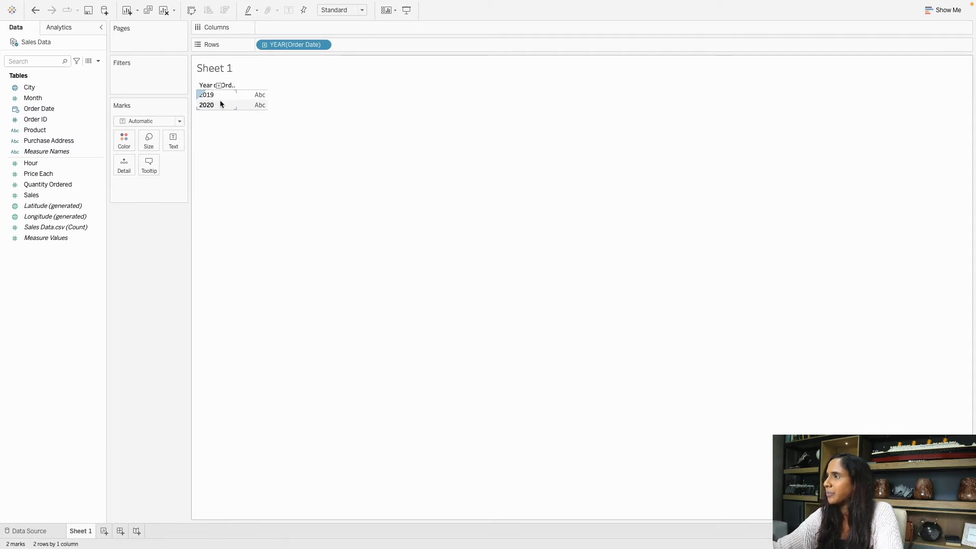
pyautogui.click(57, 110)
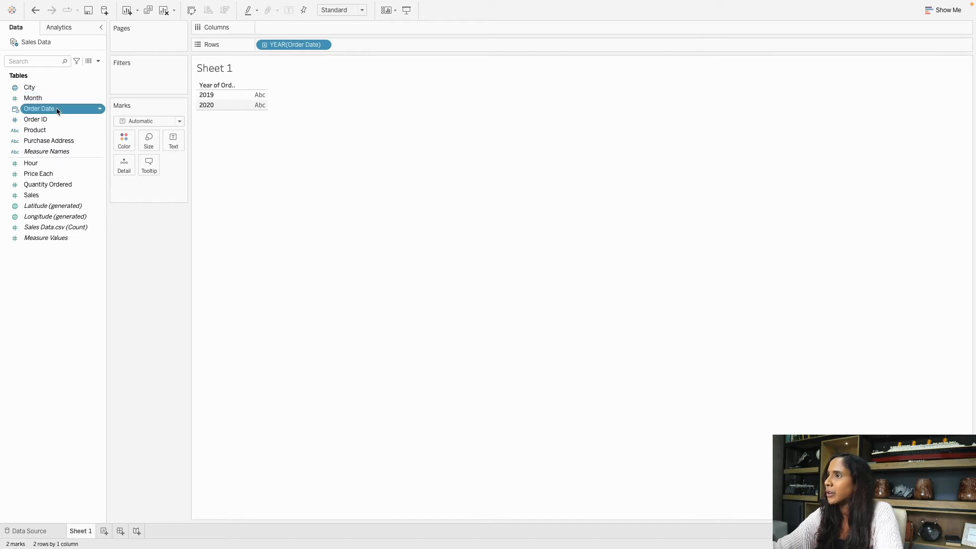
pyautogui.click(265, 46)
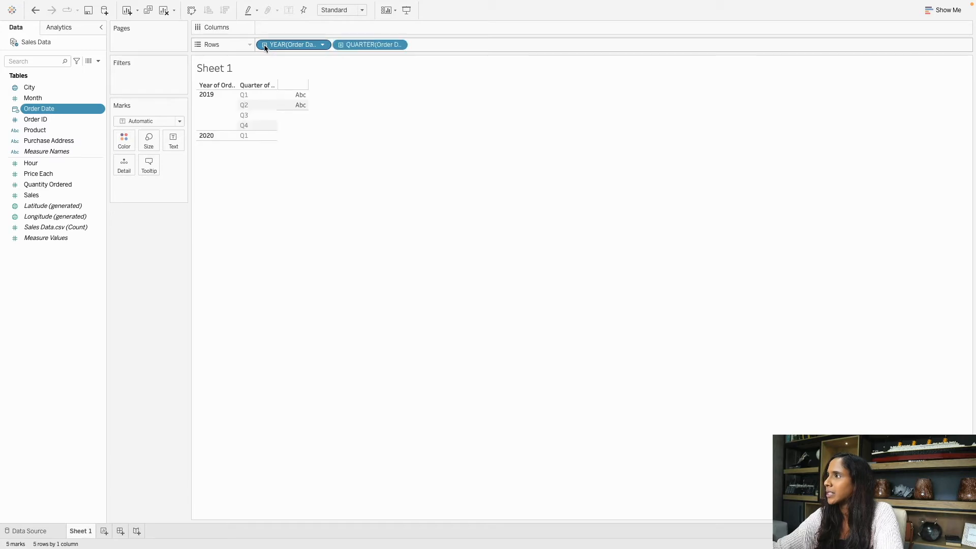
pyautogui.click(341, 45)
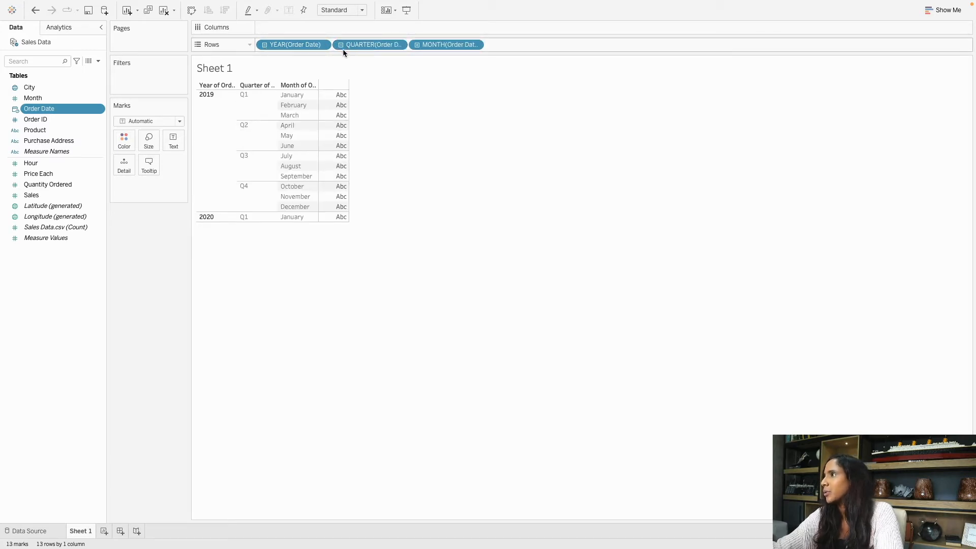
pyautogui.click(417, 44)
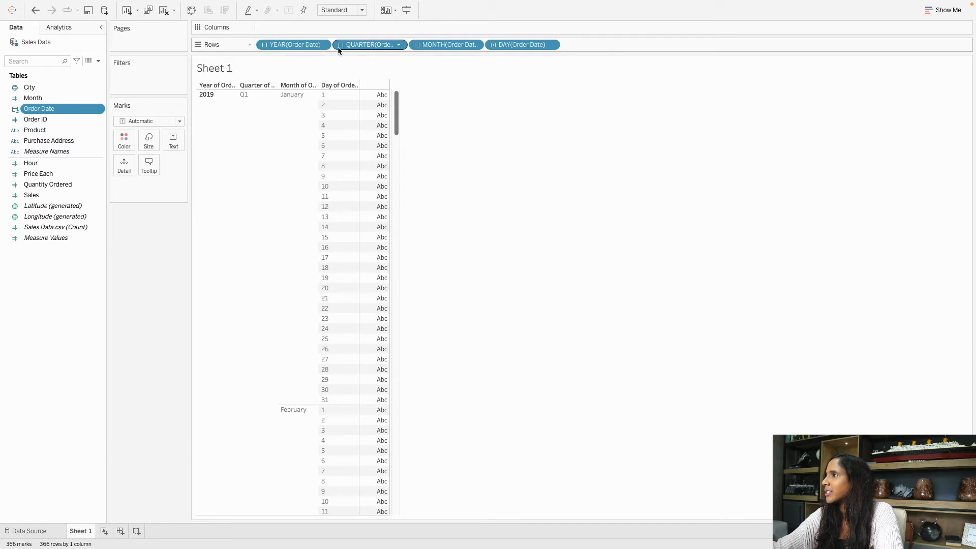
pyautogui.click(264, 44)
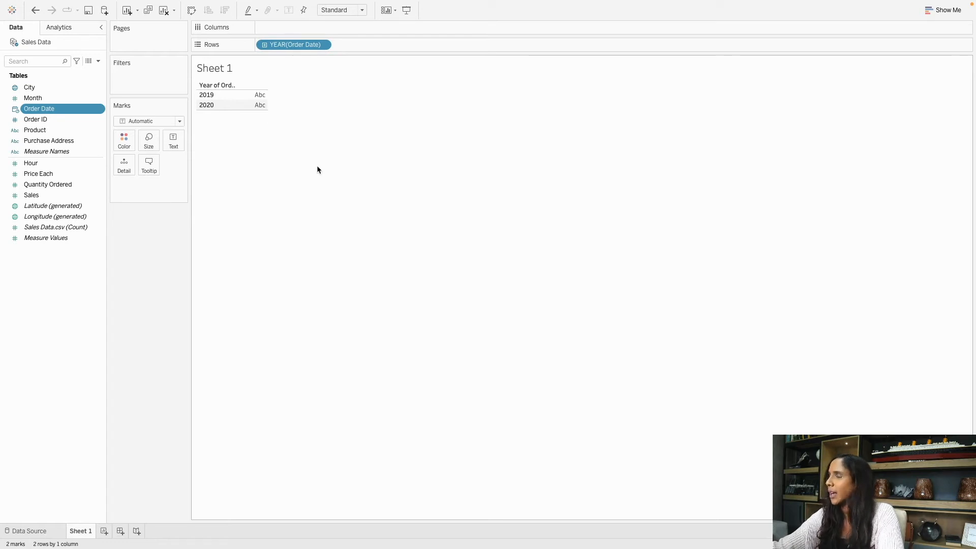
# Place SUM(Sales) on Columns, then swap rows and columns so years run horizontally.
pyautogui.click(67, 197)
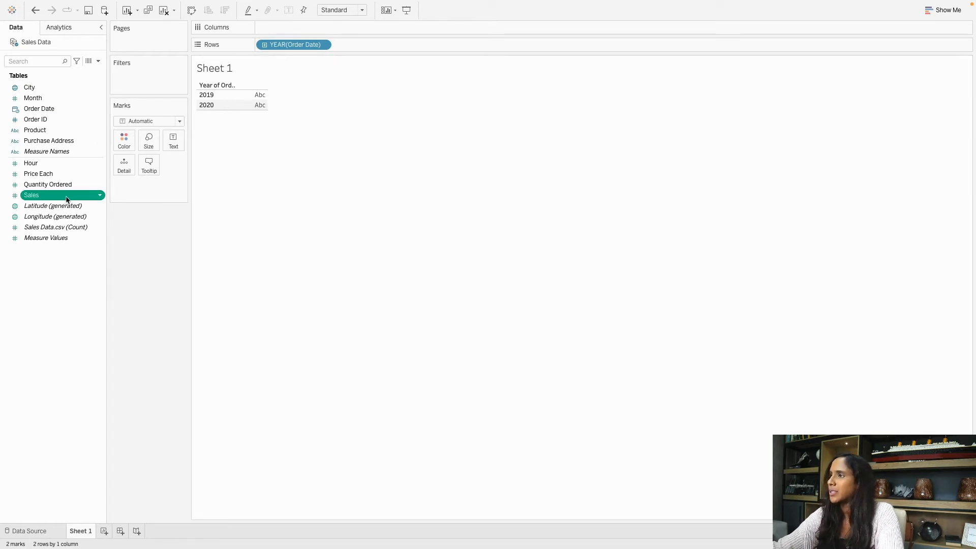
pyautogui.moveTo(34, 199); pyautogui.dragTo(289, 29)
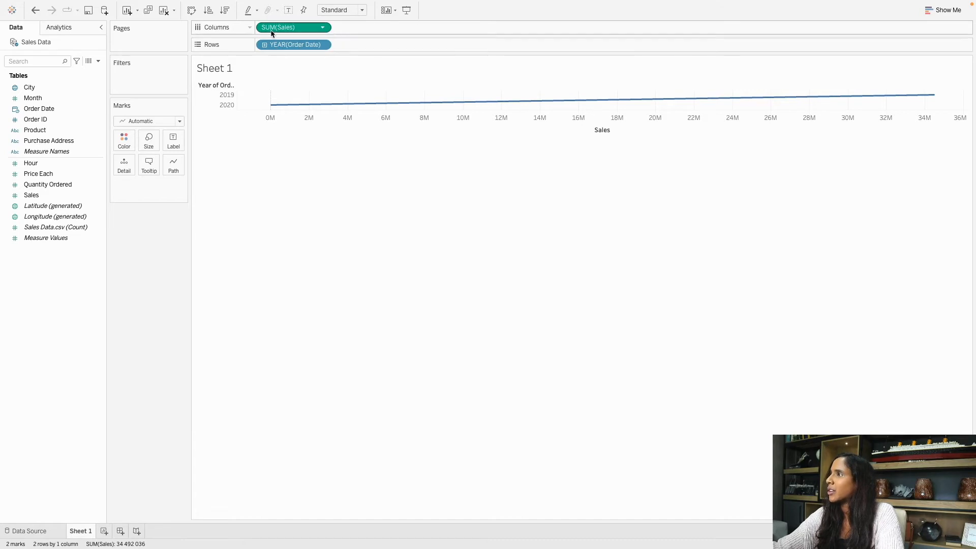
pyautogui.click(192, 11)
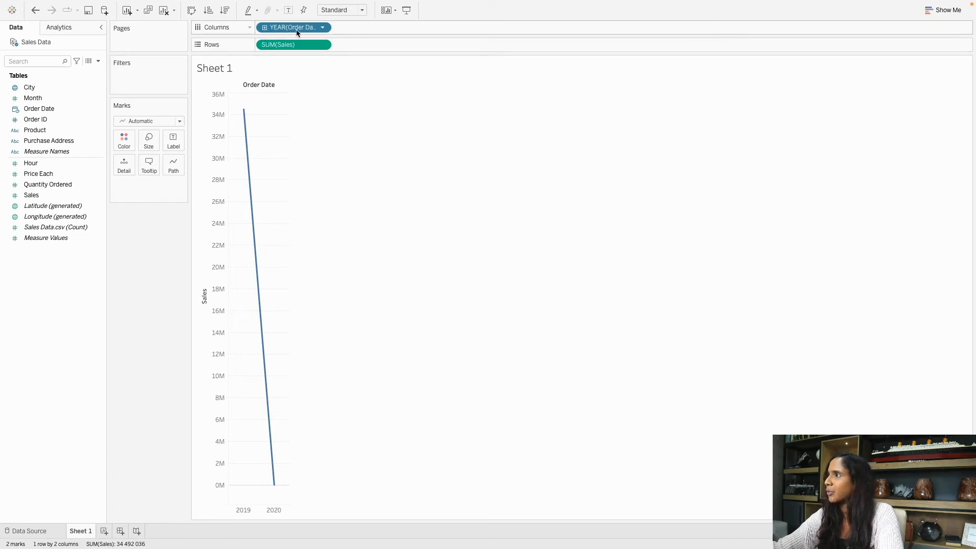
# Switch the Order Date pill on Columns from YEAR to continuous Month.
pyautogui.click(323, 28)
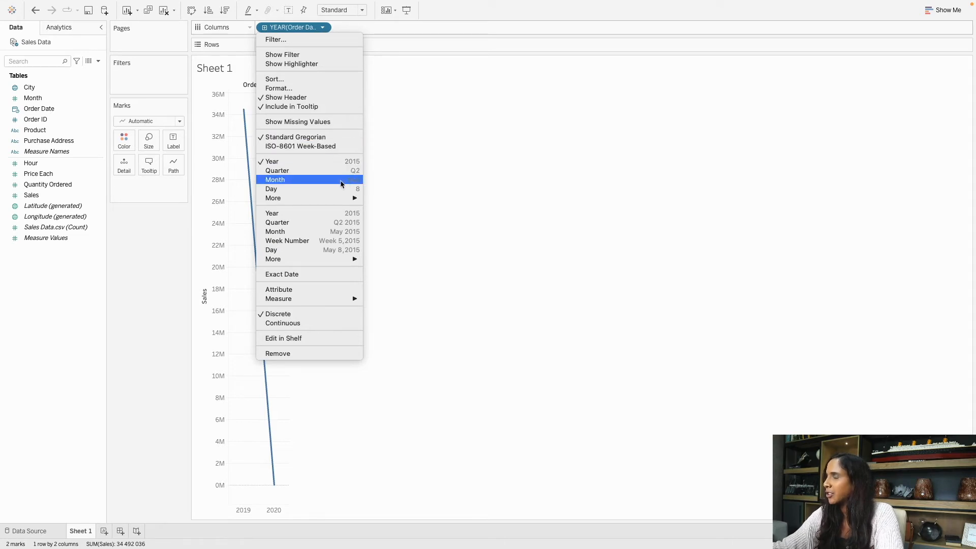
pyautogui.click(339, 234)
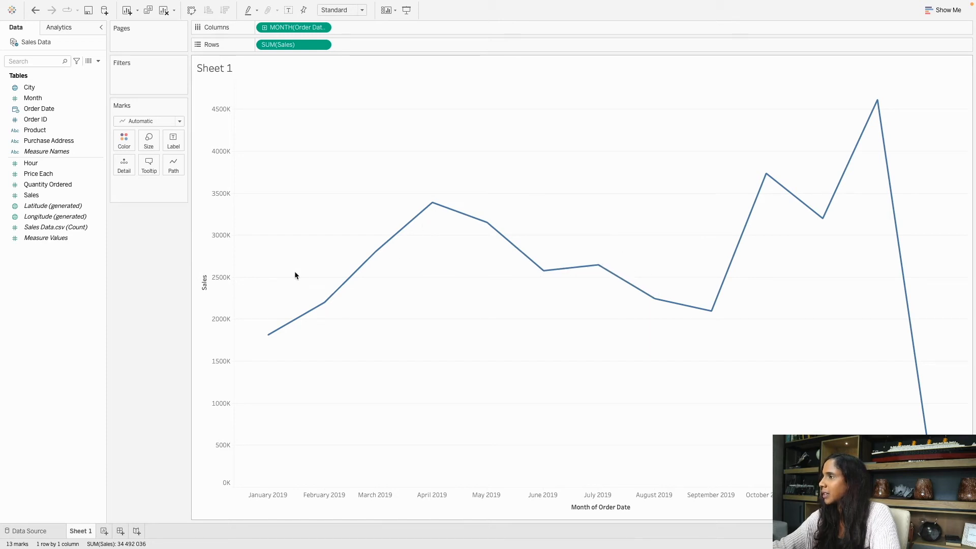
# Colour the sales line teal from the Marks card.
pyautogui.click(134, 147)
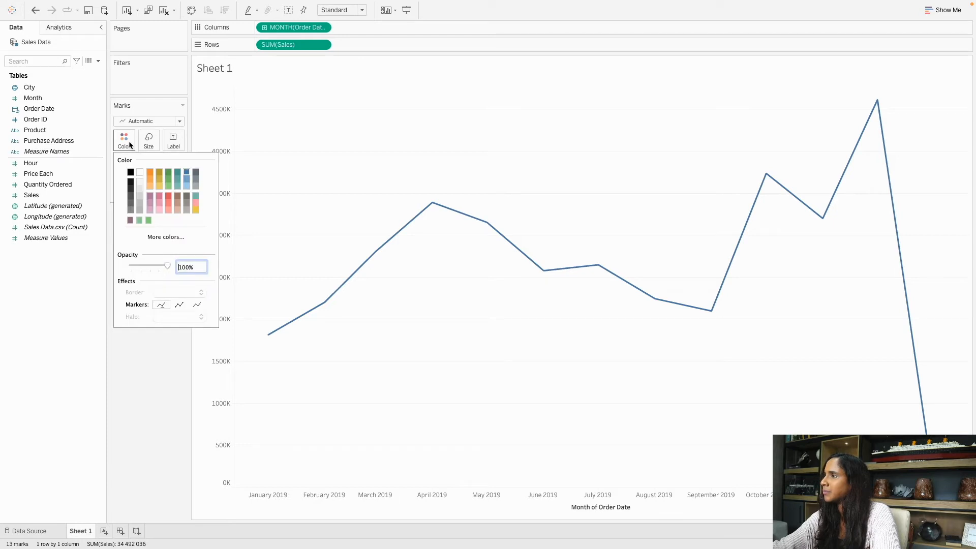
pyautogui.click(196, 198)
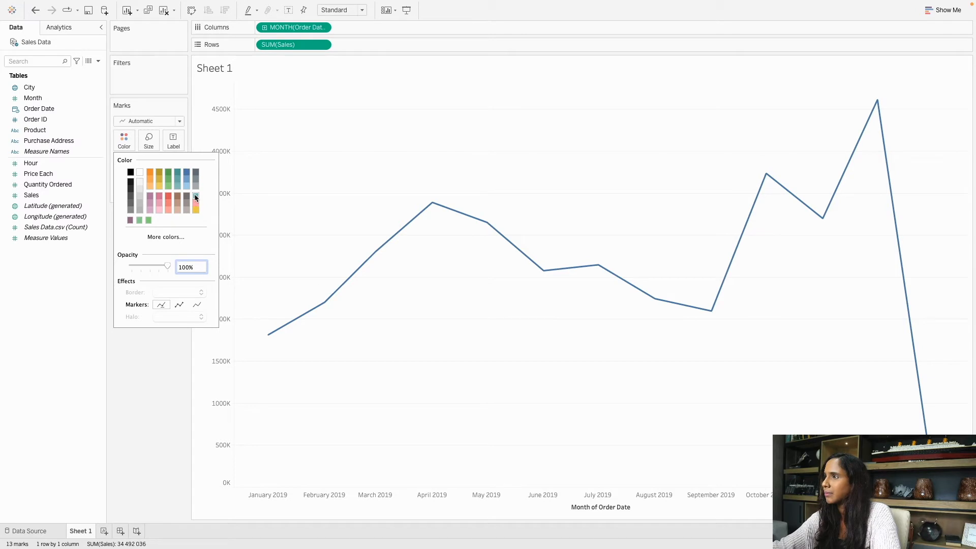
pyautogui.click(323, 178)
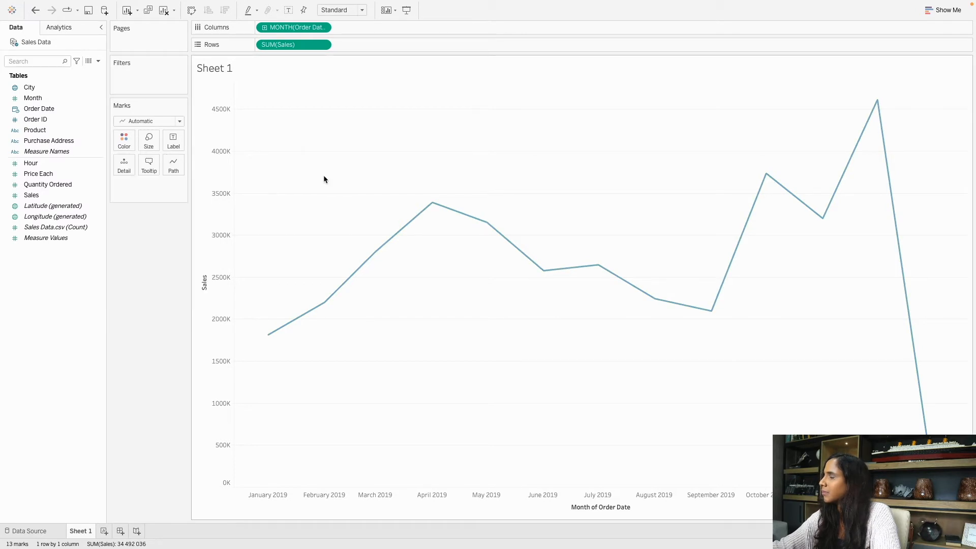
# Make the sales line thicker with the Size slider.
pyautogui.click(154, 148)
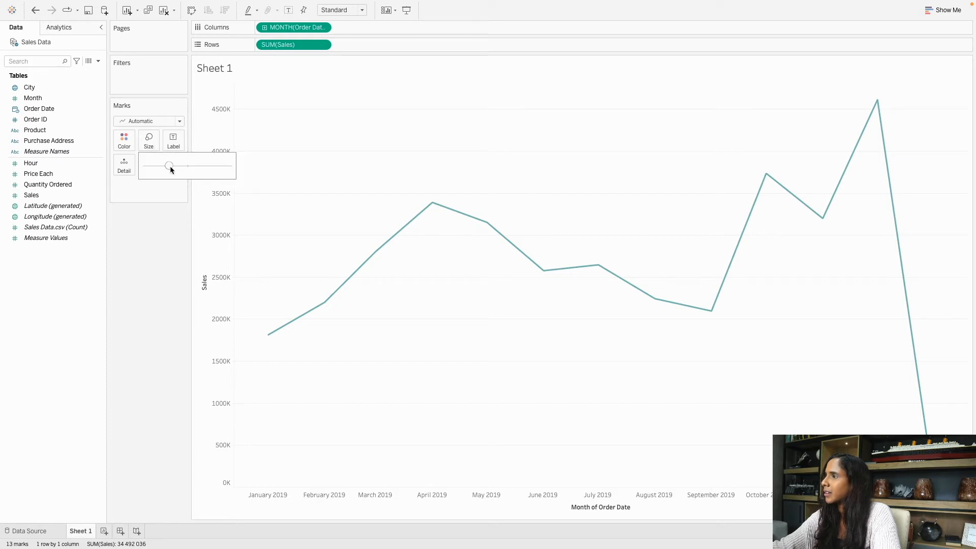
pyautogui.moveTo(178, 165); pyautogui.dragTo(185, 166)
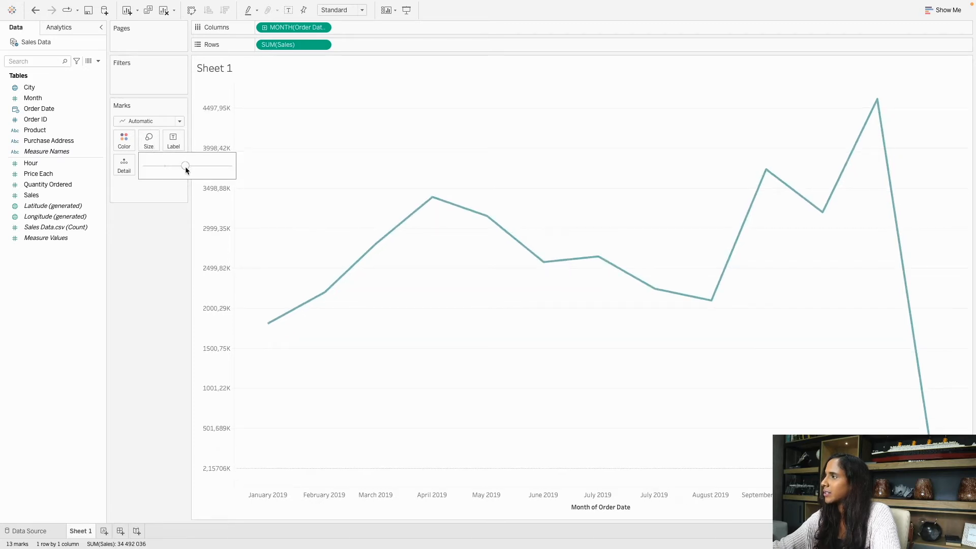
pyautogui.click(149, 269)
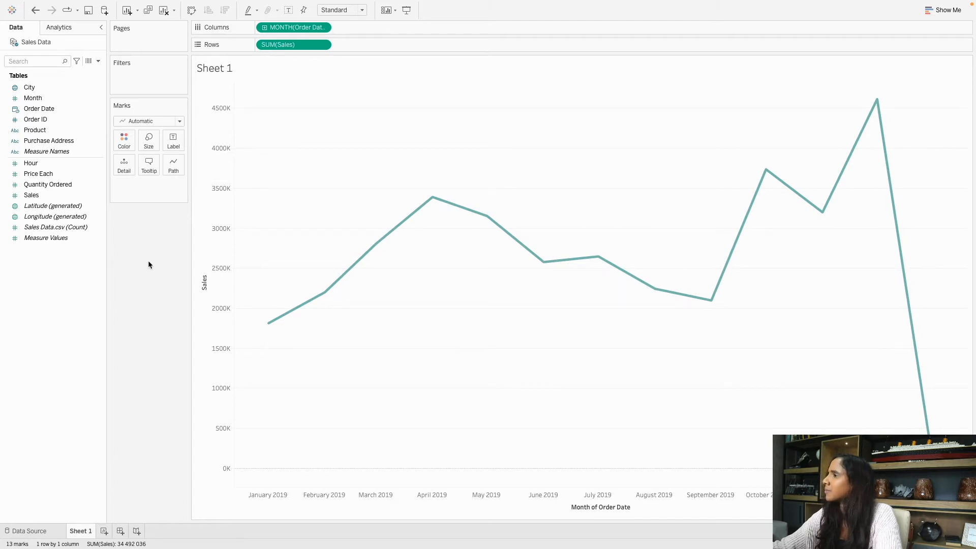
# Select the Sales field in the Data pane.
pyautogui.moveTo(336, 283)
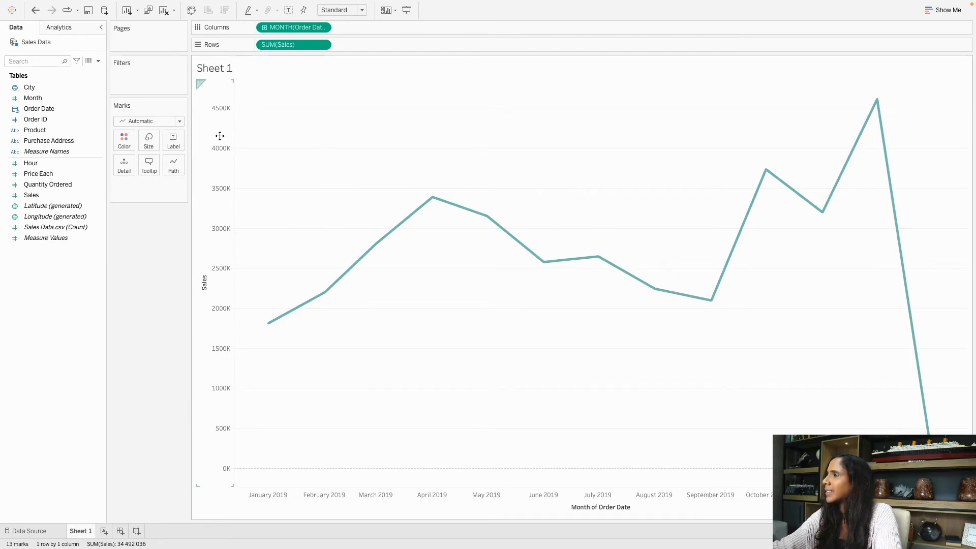
pyautogui.moveTo(426, 204)
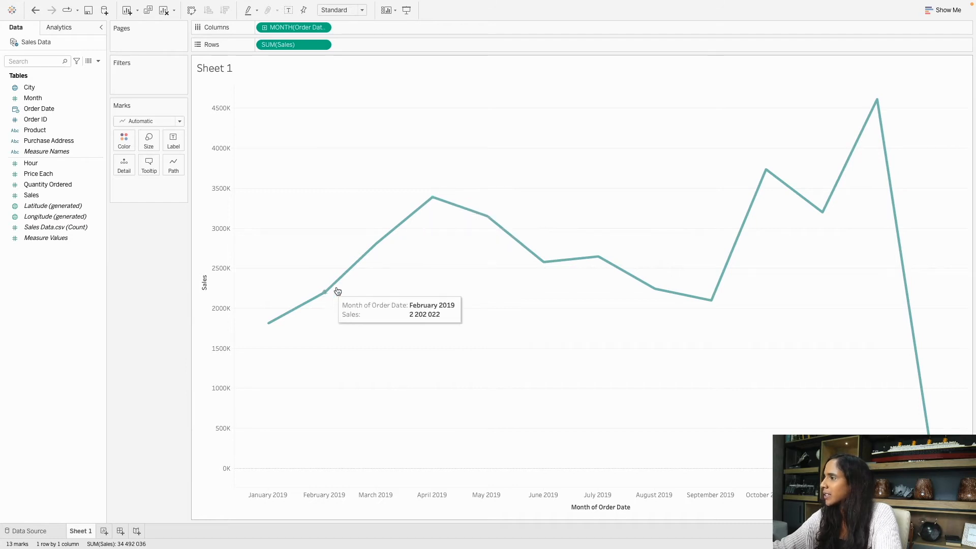
pyautogui.moveTo(474, 217)
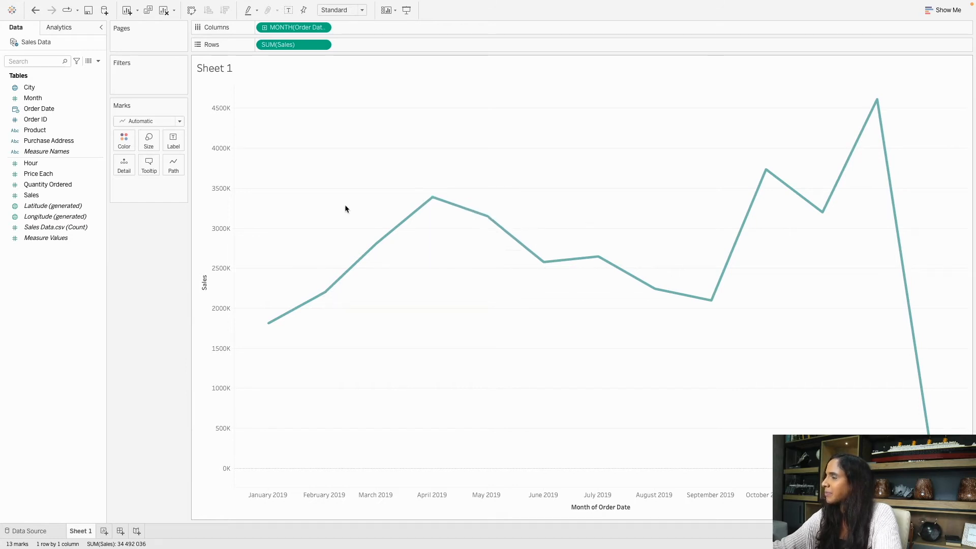
pyautogui.click(55, 196)
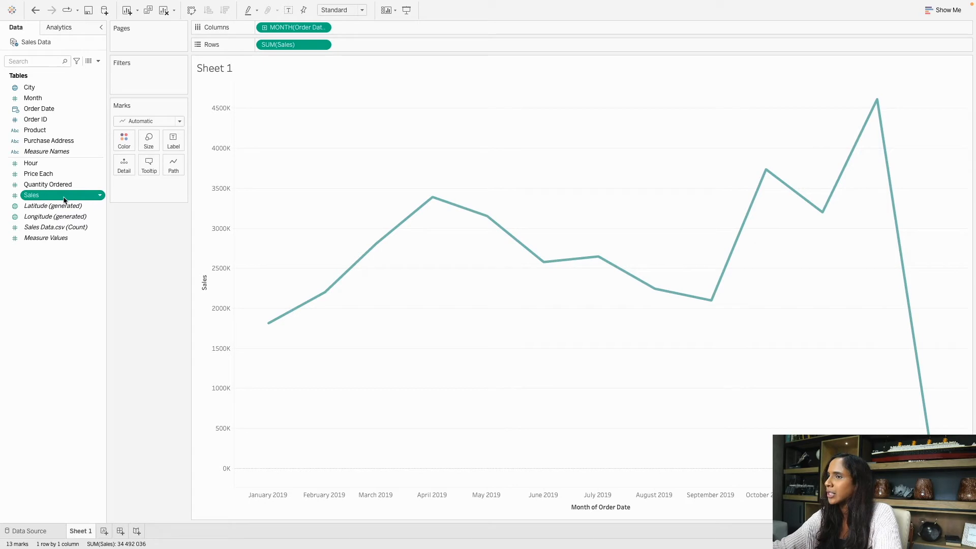
pyautogui.moveTo(42, 199); pyautogui.dragTo(174, 136)
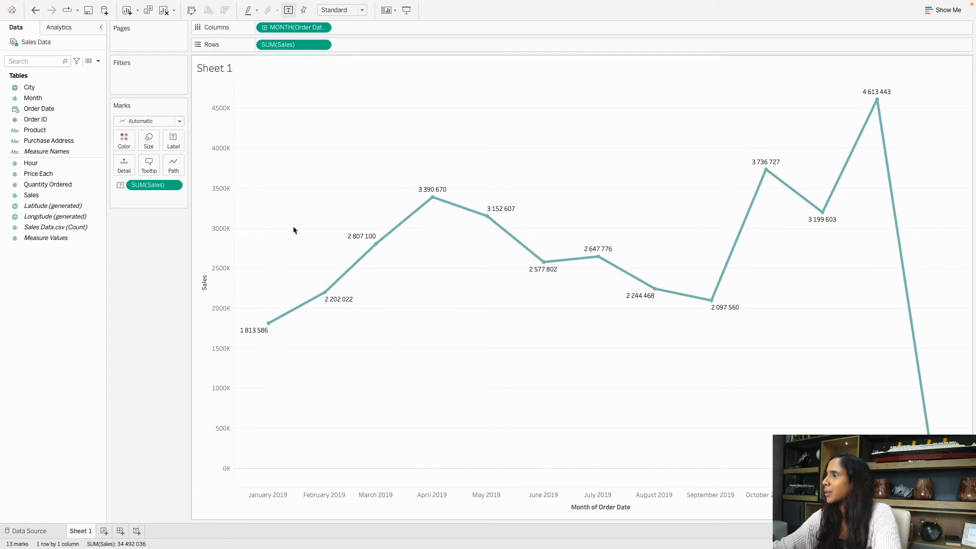
pyautogui.moveTo(422, 228)
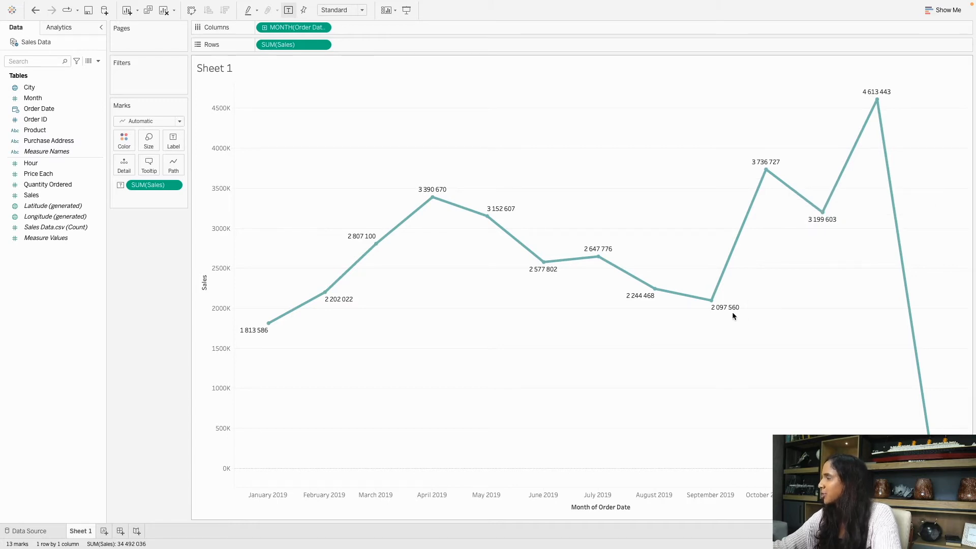
pyautogui.moveTo(623, 302)
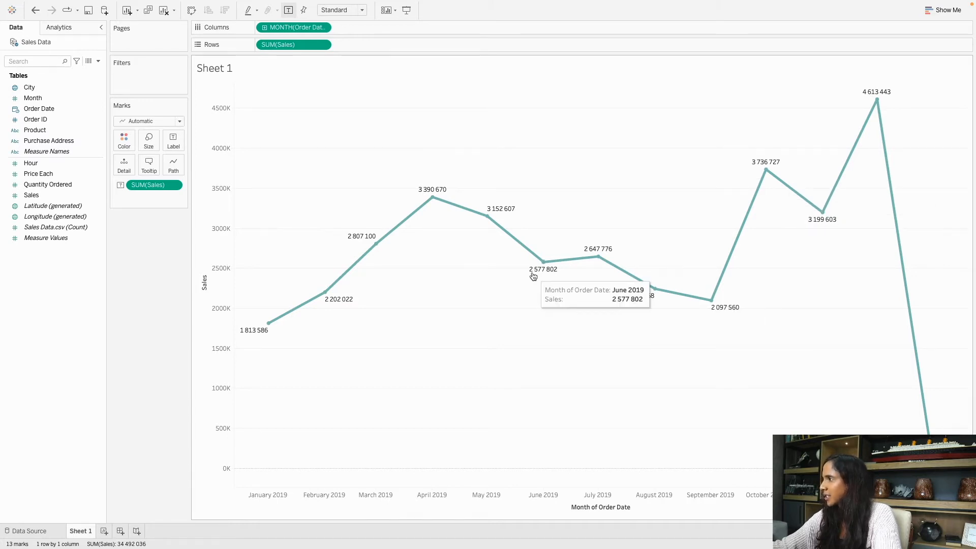
pyautogui.moveTo(419, 205)
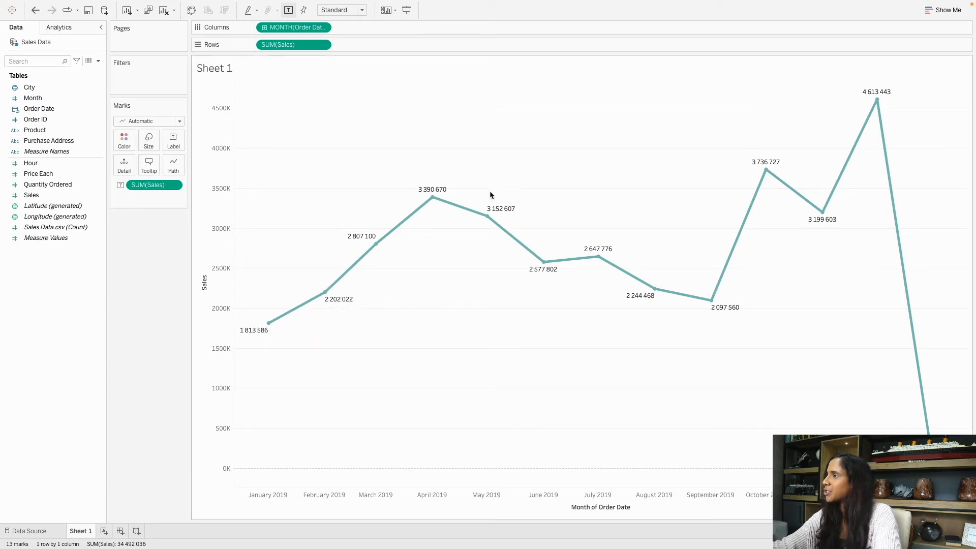
pyautogui.click(71, 196)
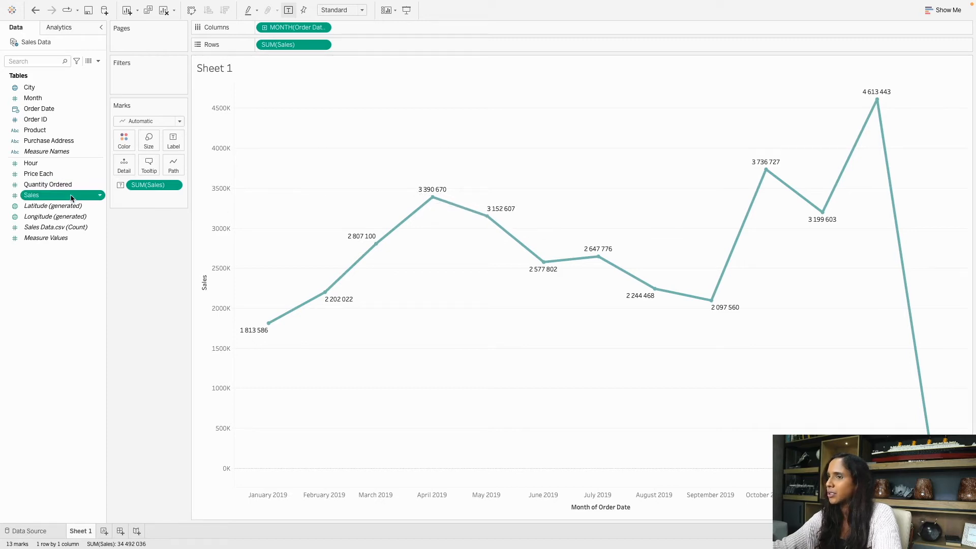
# Set Sales' default number format to Currency (Standard) with English (United States) locale.
pyautogui.click(100, 197)
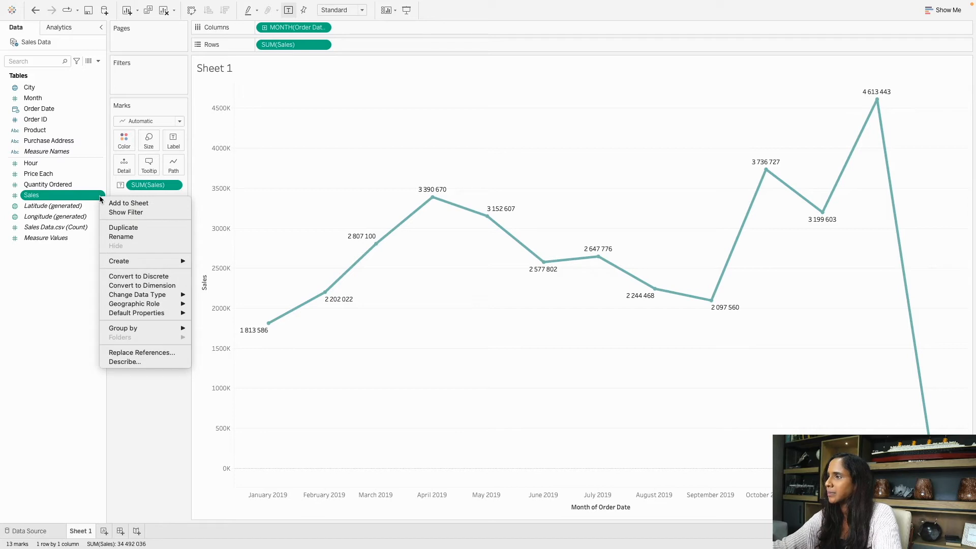
pyautogui.moveTo(142, 298)
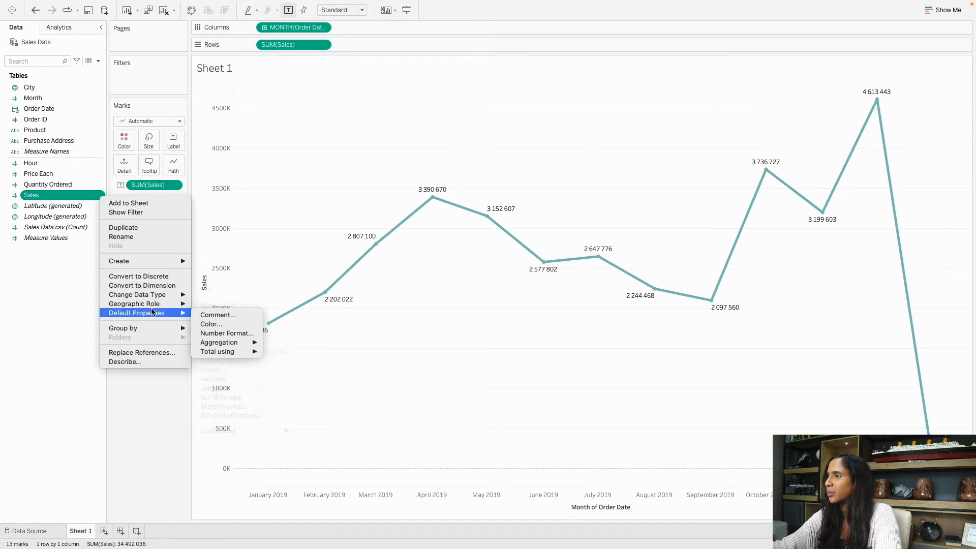
pyautogui.click(228, 334)
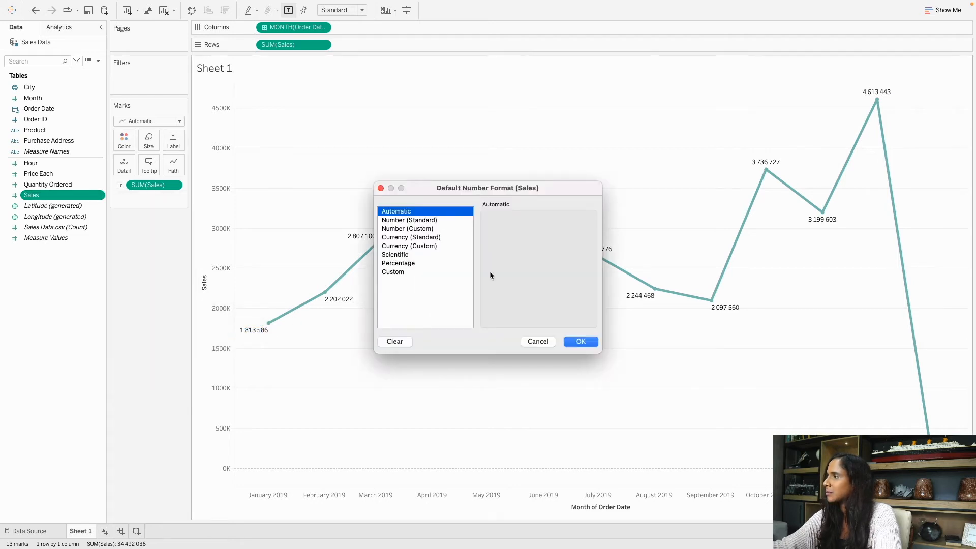
pyautogui.click(431, 239)
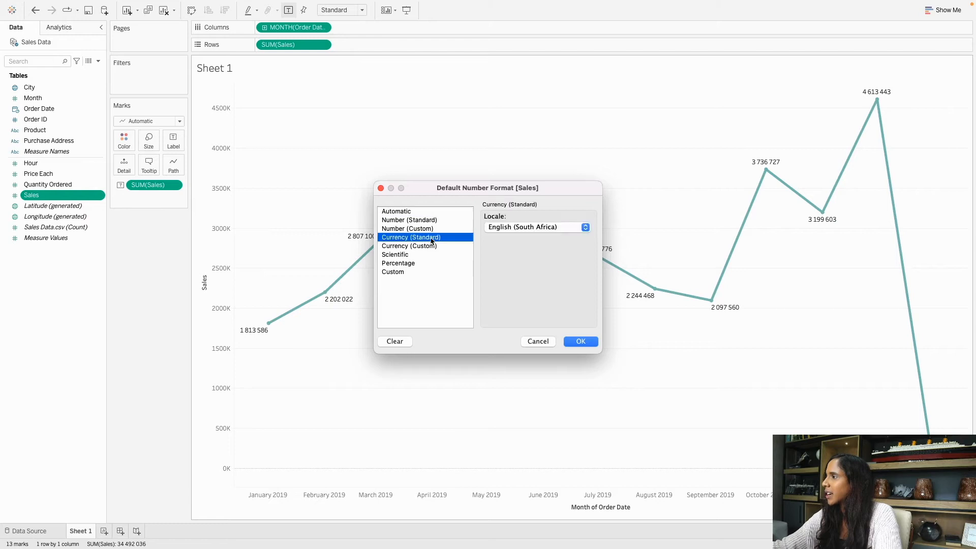
pyautogui.press('Tab')
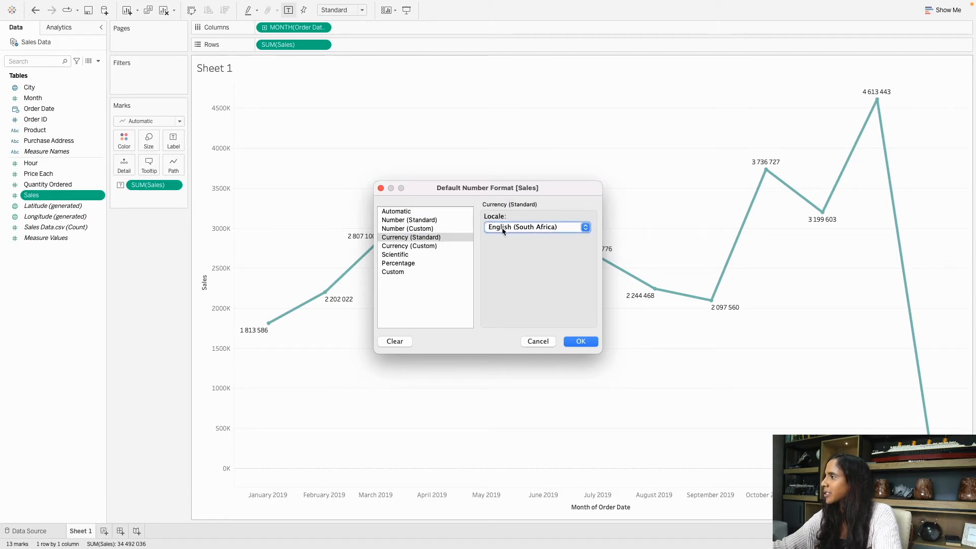
pyautogui.click(516, 227)
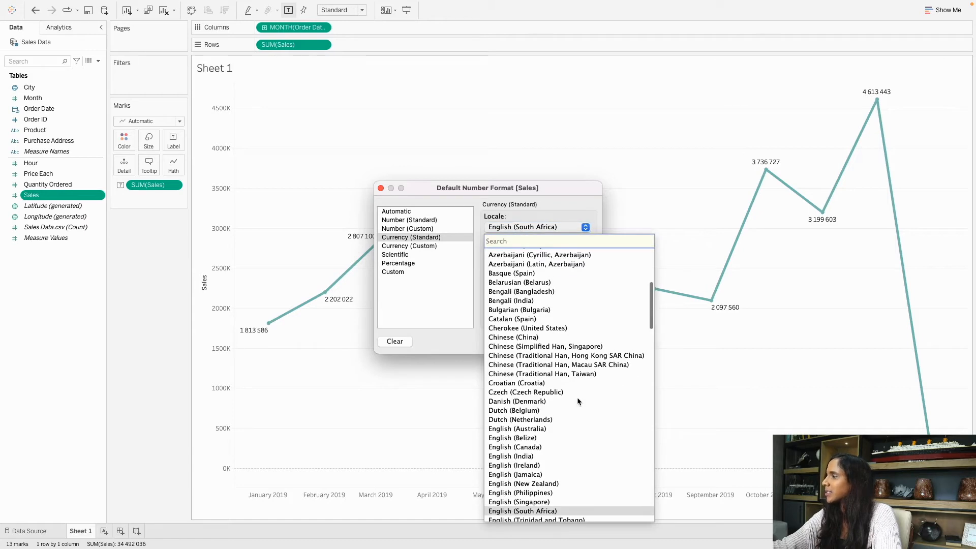
pyautogui.scroll(-3, 563, 400)
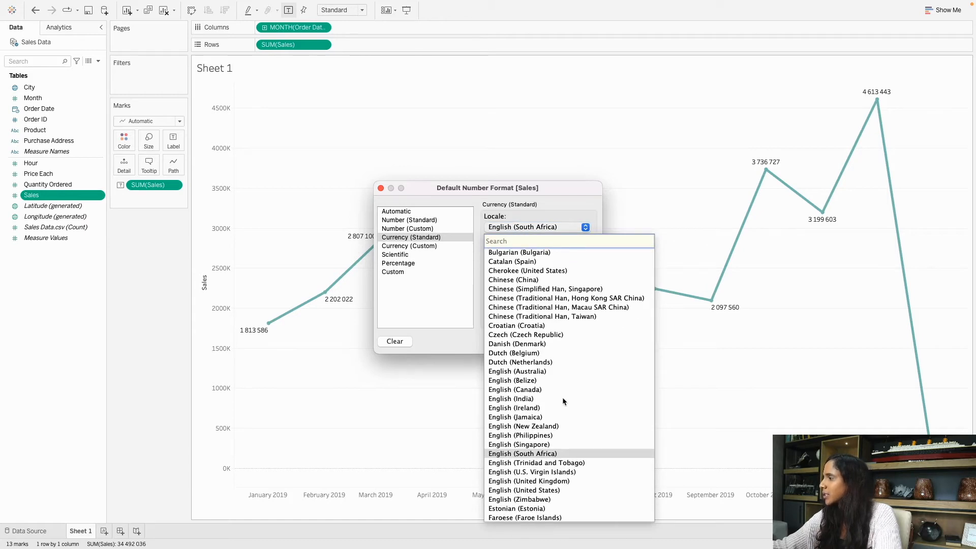
pyautogui.scroll(2, 554, 447)
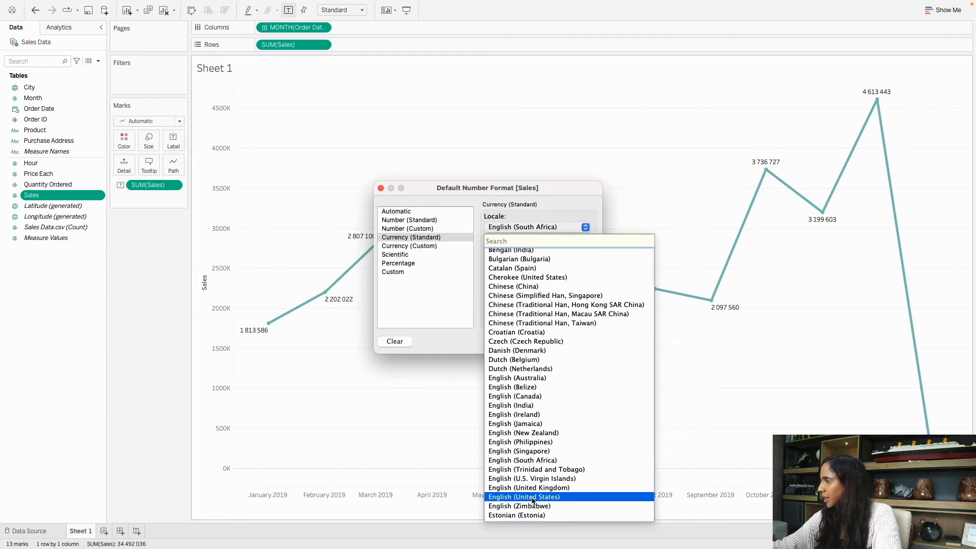
pyautogui.click(533, 497)
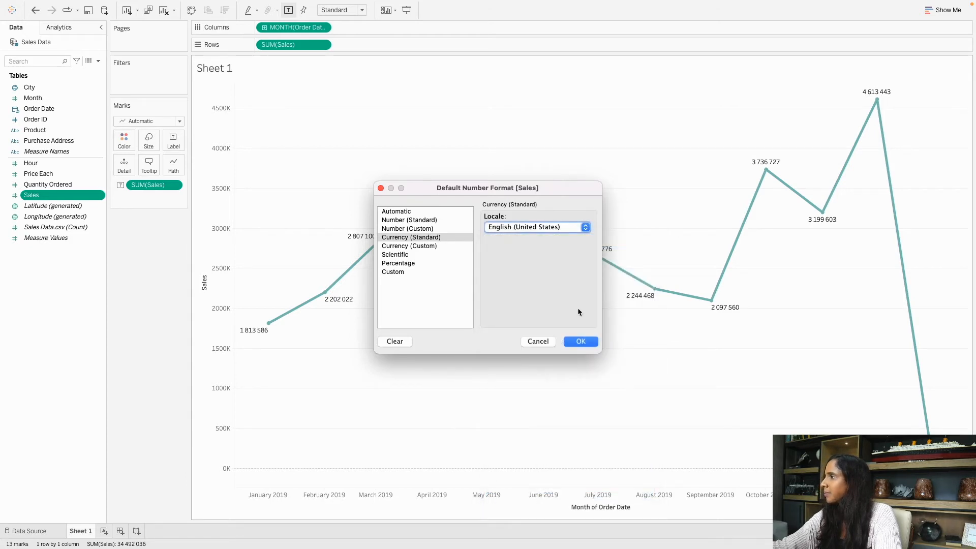
pyautogui.click(582, 343)
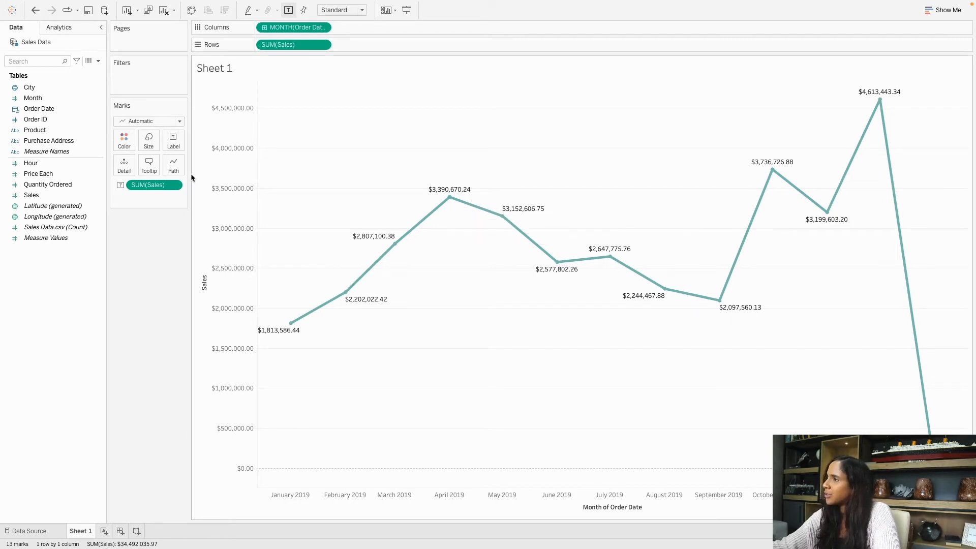
# Select the Sales field and look through its data type options.
pyautogui.click(37, 208)
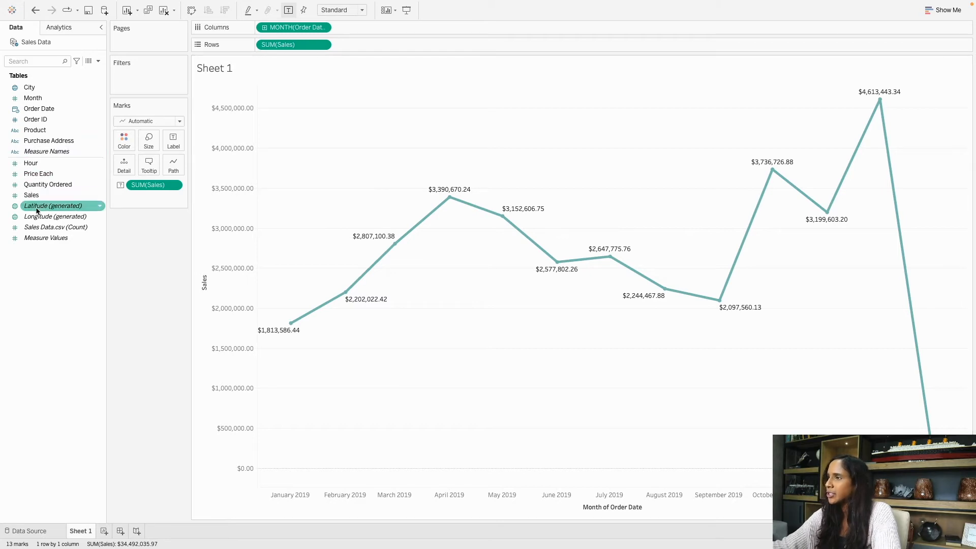
pyautogui.click(44, 196)
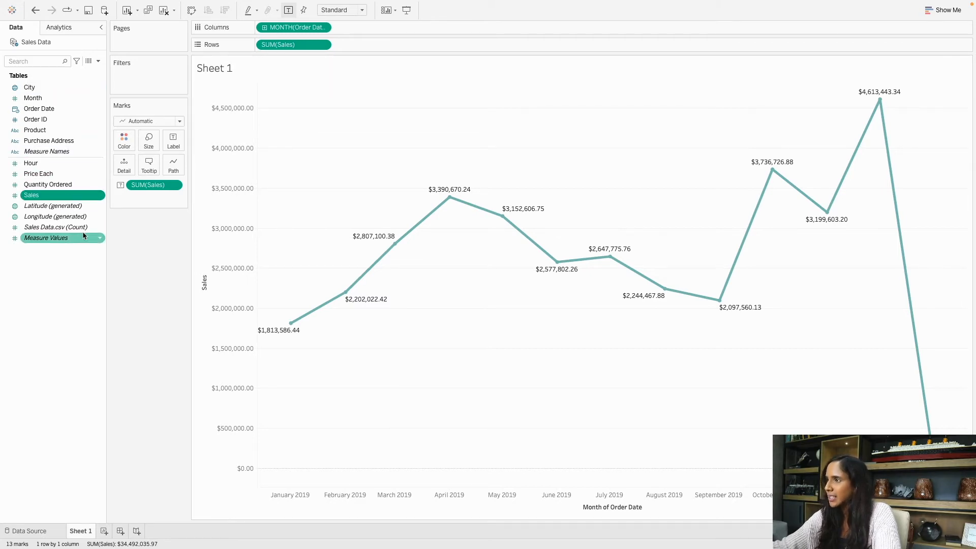
pyautogui.click(15, 196)
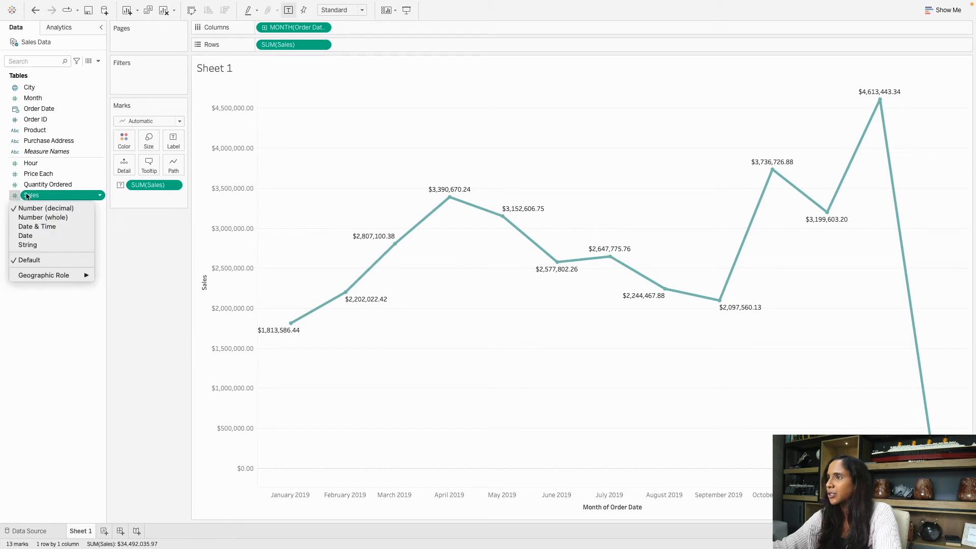
pyautogui.moveTo(57, 197)
pyautogui.mouseDown()
pyautogui.moveTo(164, 159)
pyautogui.moveTo(60, 201)
pyautogui.mouseUp()
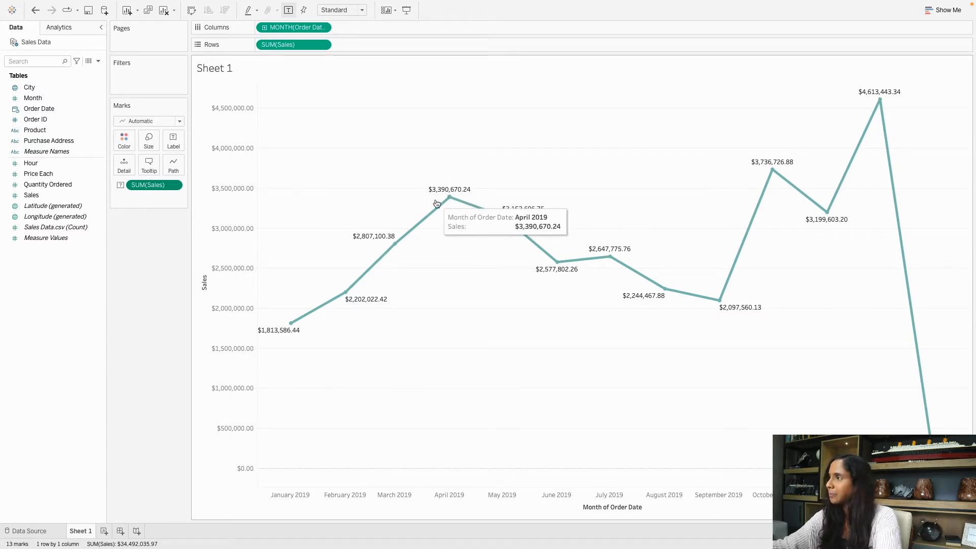
# Open the context menu of the SUM(Sales) label pill on the Marks card.
pyautogui.click(34, 196)
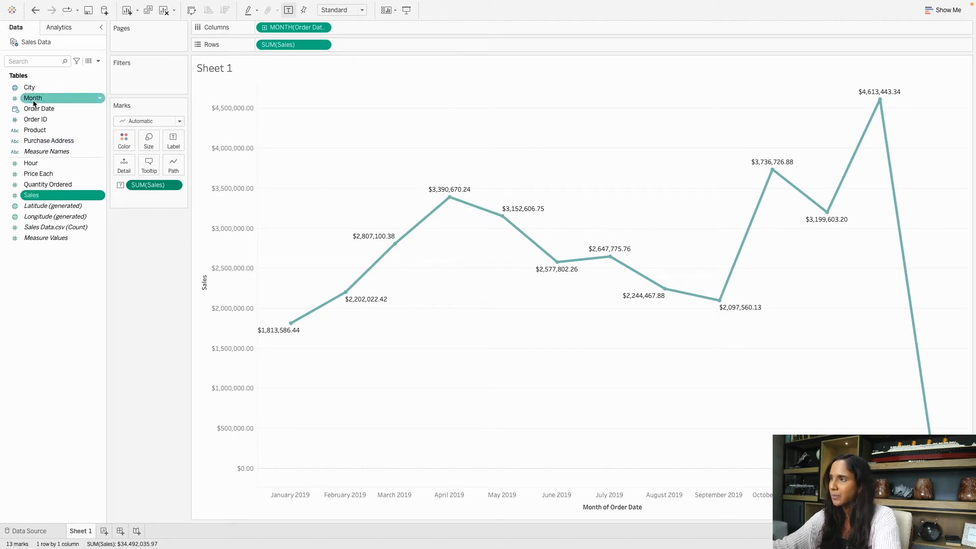
pyautogui.click(47, 198)
pyautogui.click(160, 206)
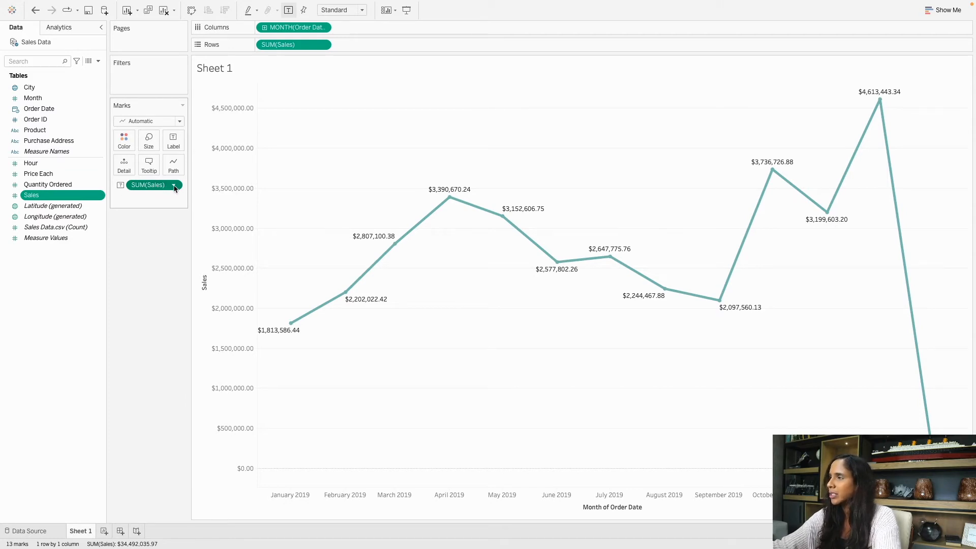
pyautogui.click(173, 186)
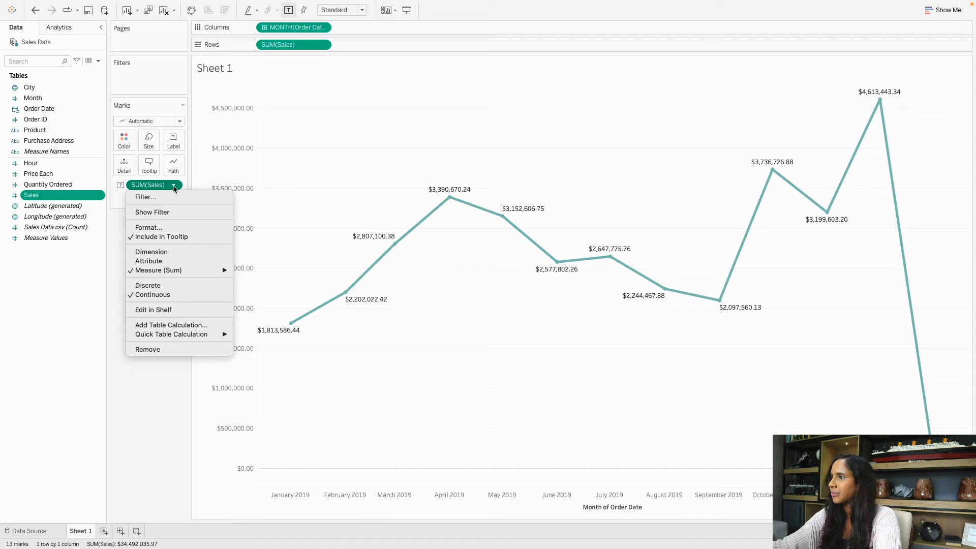
# Format the SUM(Sales) labels as standard currency in English (United States).
pyautogui.click(151, 227)
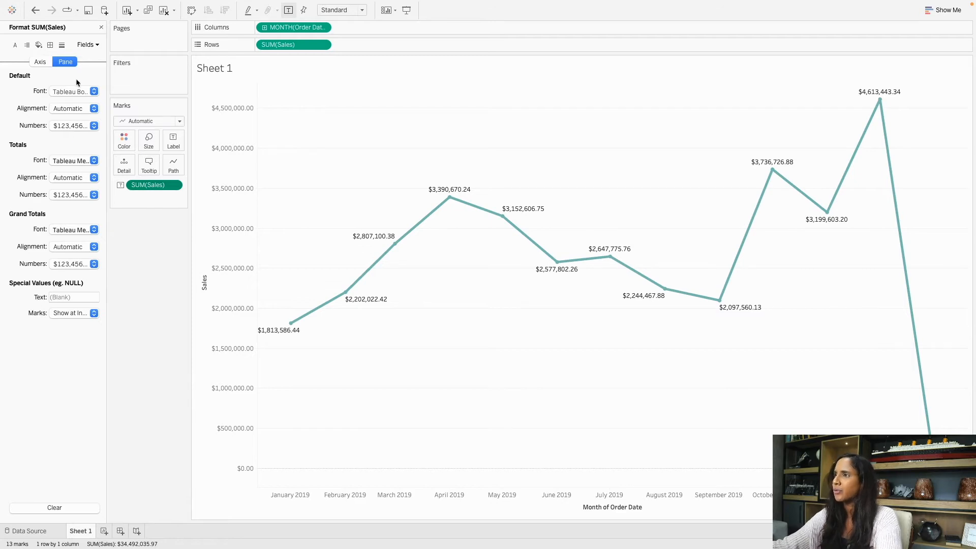
pyautogui.click(70, 127)
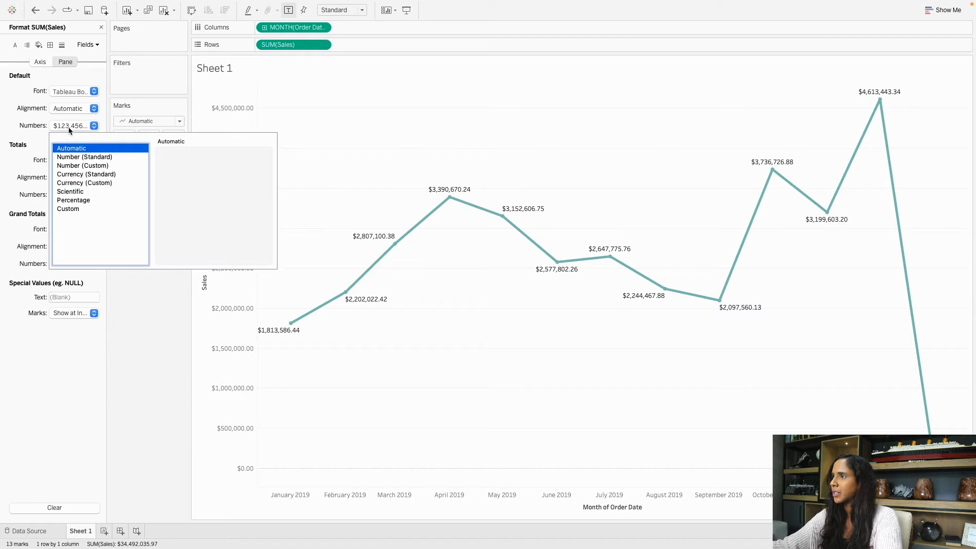
pyautogui.click(94, 175)
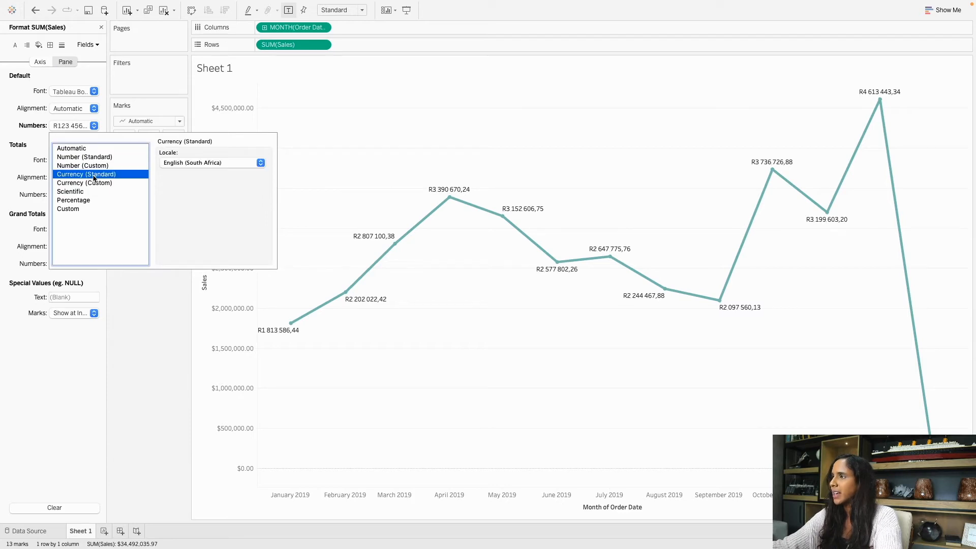
pyautogui.click(188, 168)
pyautogui.scroll(-3, 216, 259)
pyautogui.scroll(-5, 216, 257)
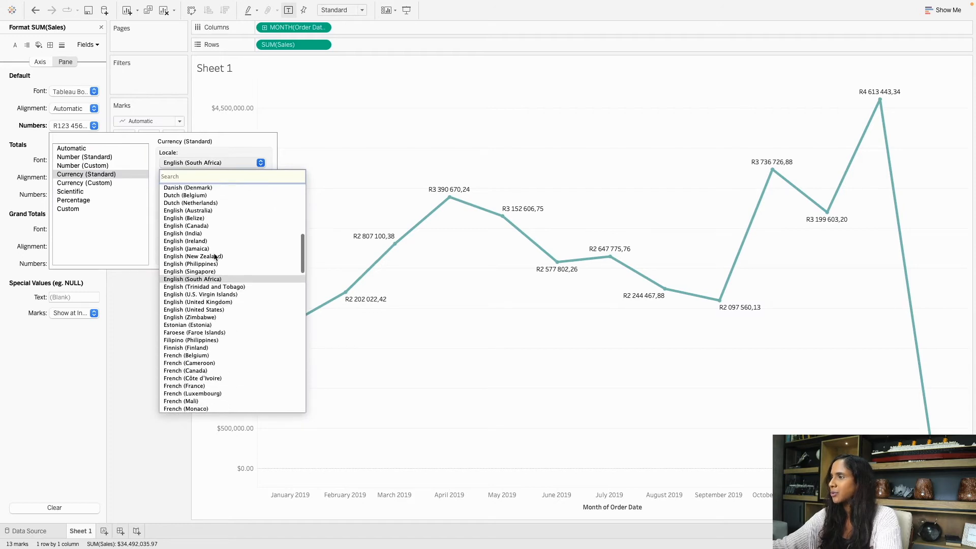
pyautogui.click(208, 310)
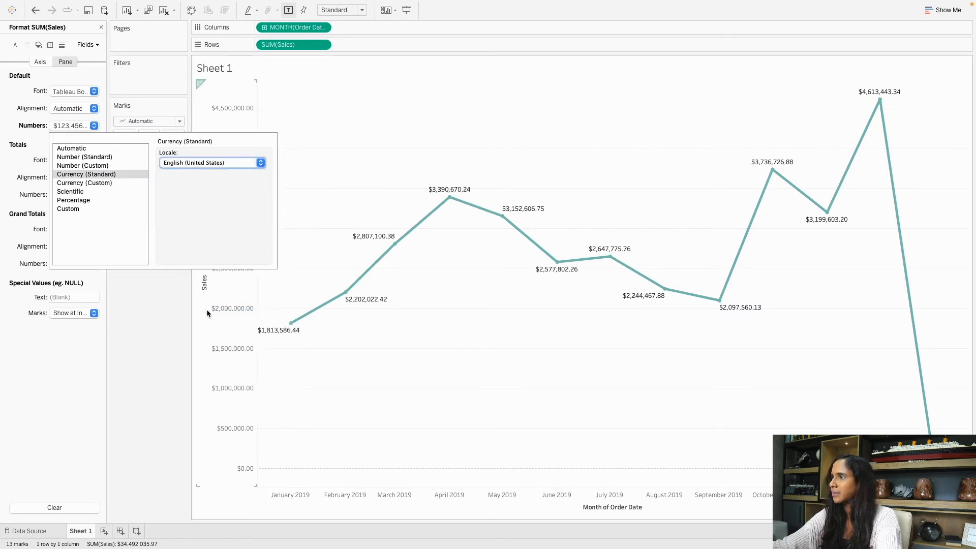
# Switch the labels to Currency (Custom) in Millions (M) with 1 decimal place.
pyautogui.click(101, 184)
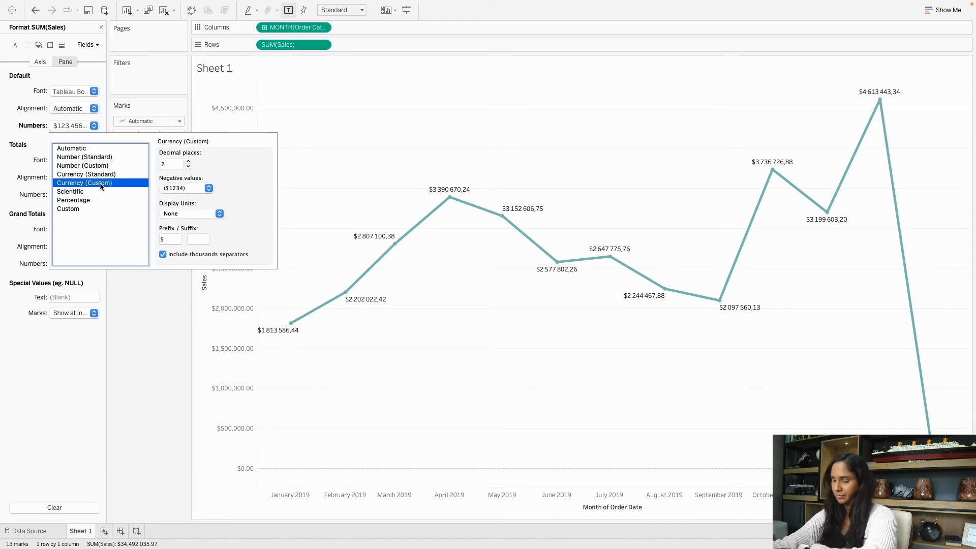
pyautogui.click(189, 166)
pyautogui.click(188, 166)
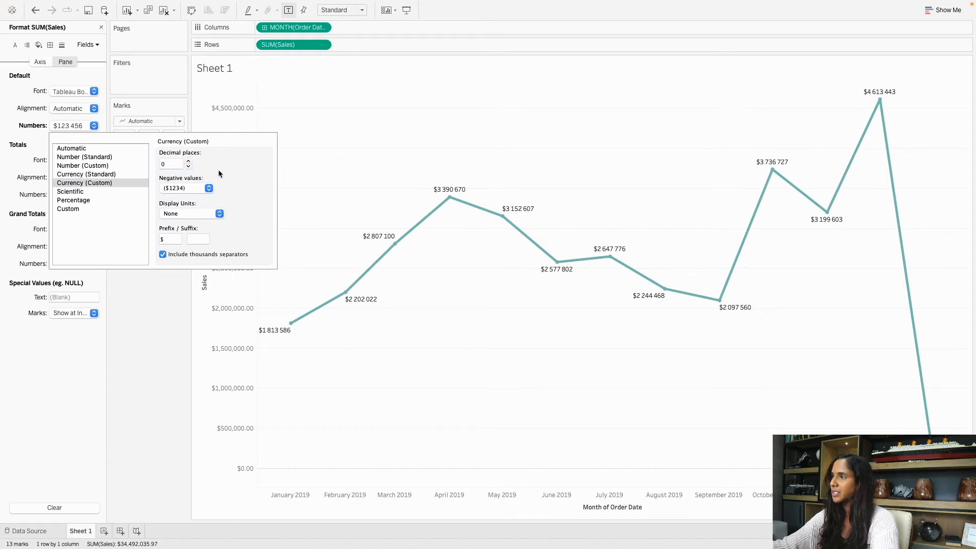
pyautogui.click(184, 215)
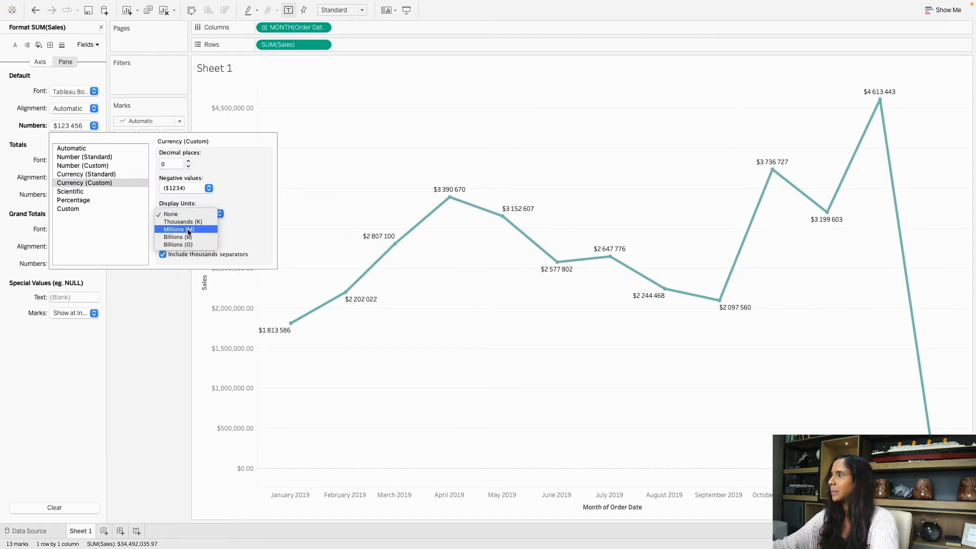
pyautogui.click(187, 230)
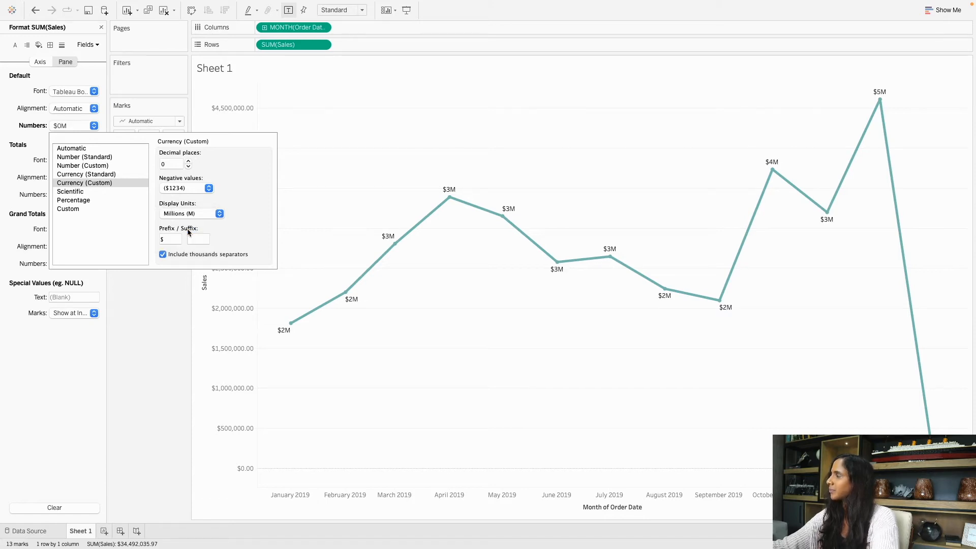
pyautogui.click(188, 161)
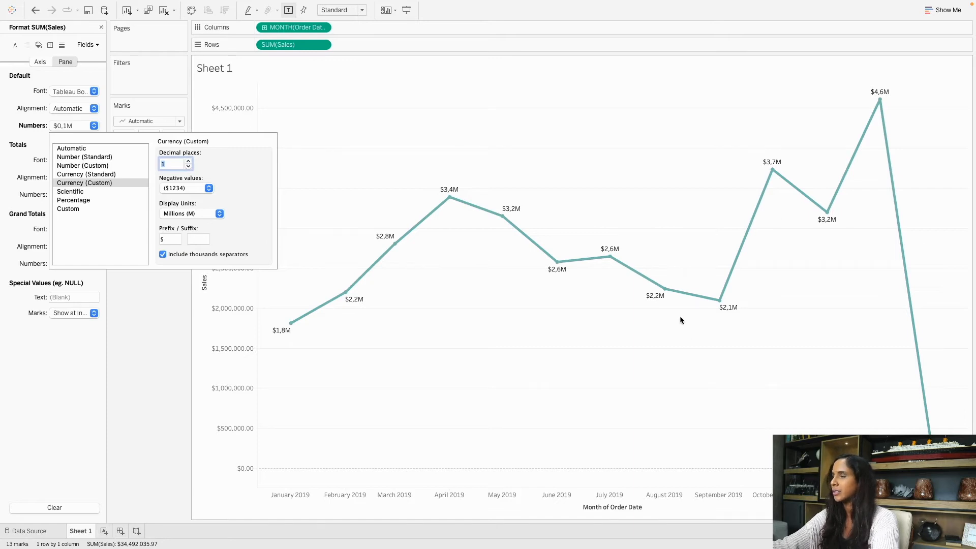
pyautogui.click(138, 350)
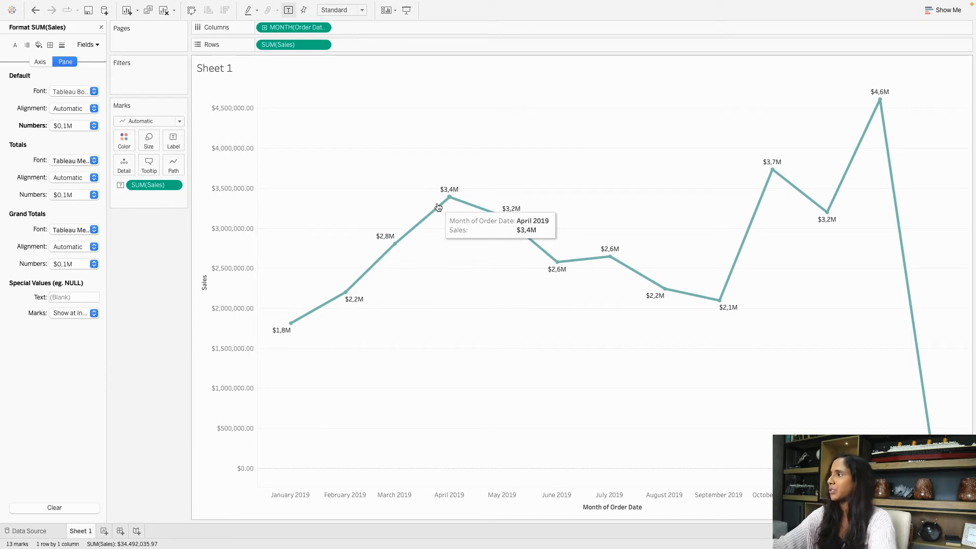
pyautogui.click(151, 173)
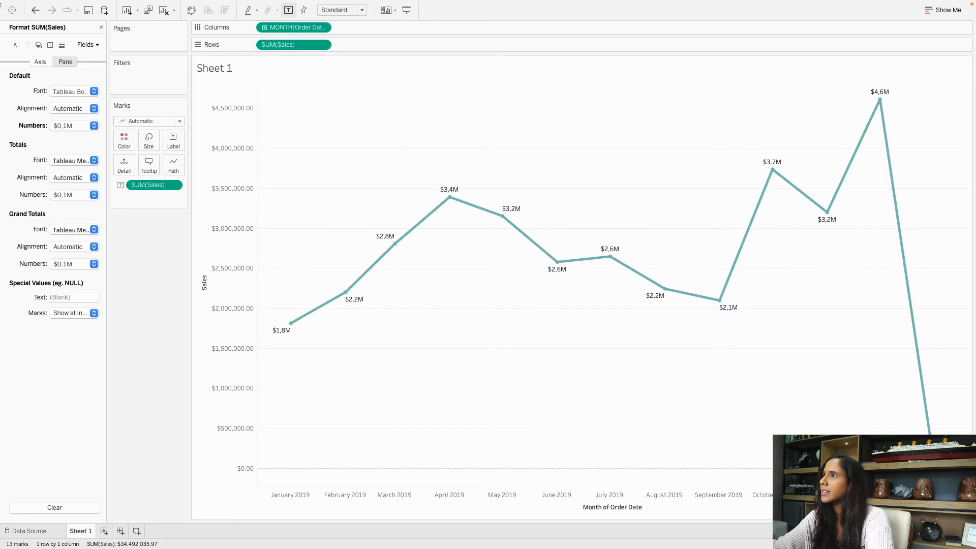
pyautogui.click(51, 6)
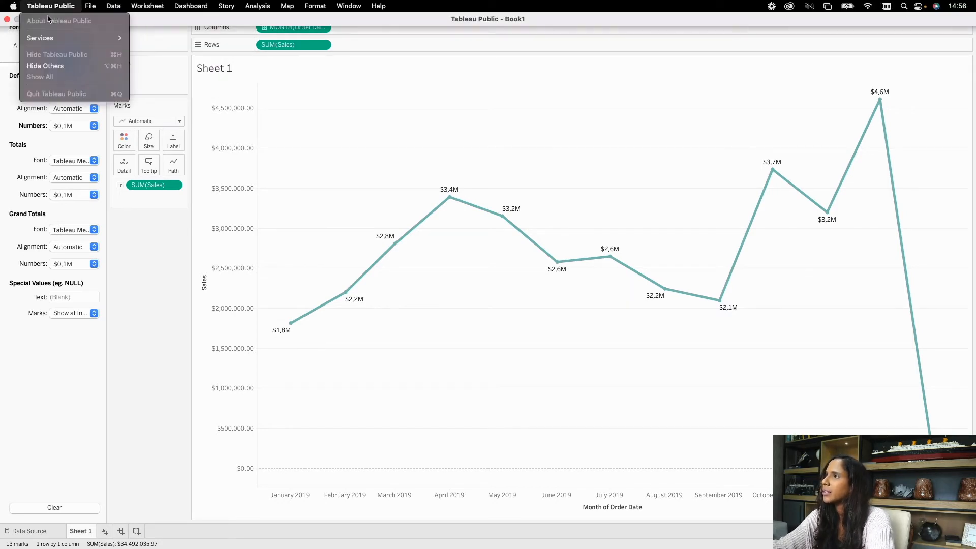
pyautogui.click(220, 24)
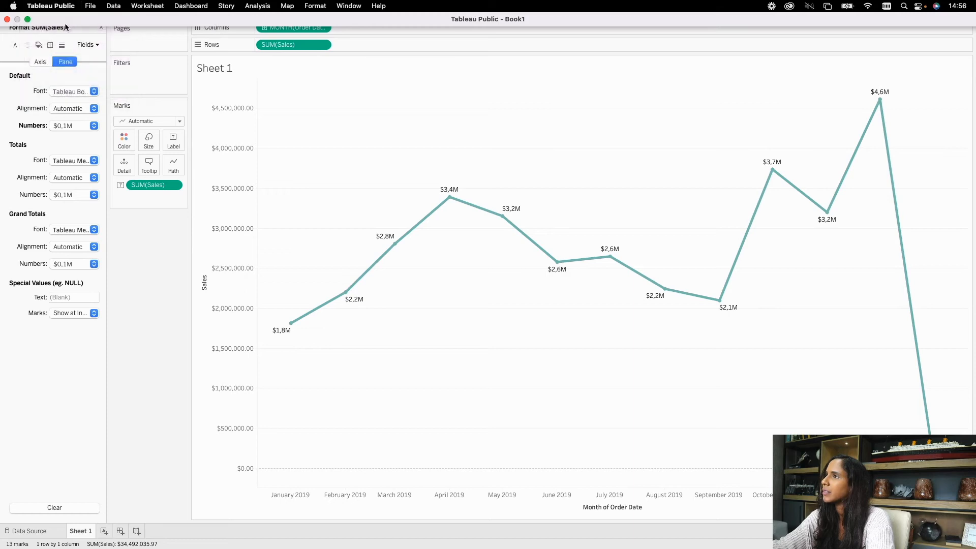
pyautogui.click(27, 19)
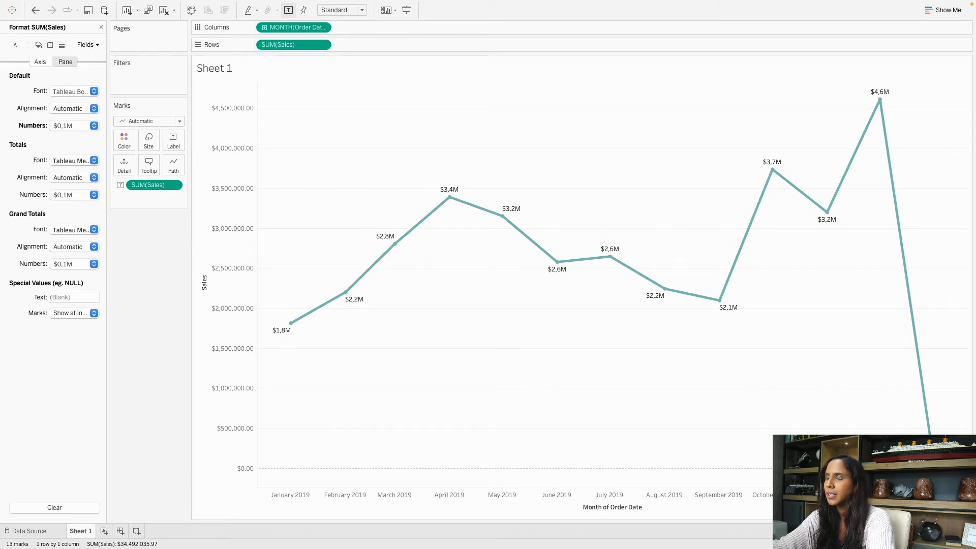
# Delete 'Month of ' from the tooltip's first line.
pyautogui.moveTo(294, 92); pyautogui.dragTo(384, 80)
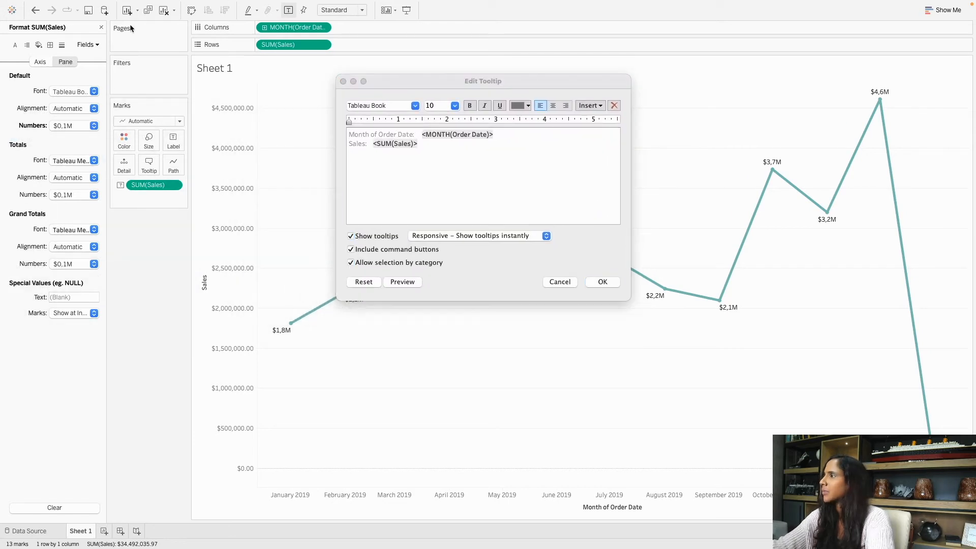
pyautogui.click(354, 151)
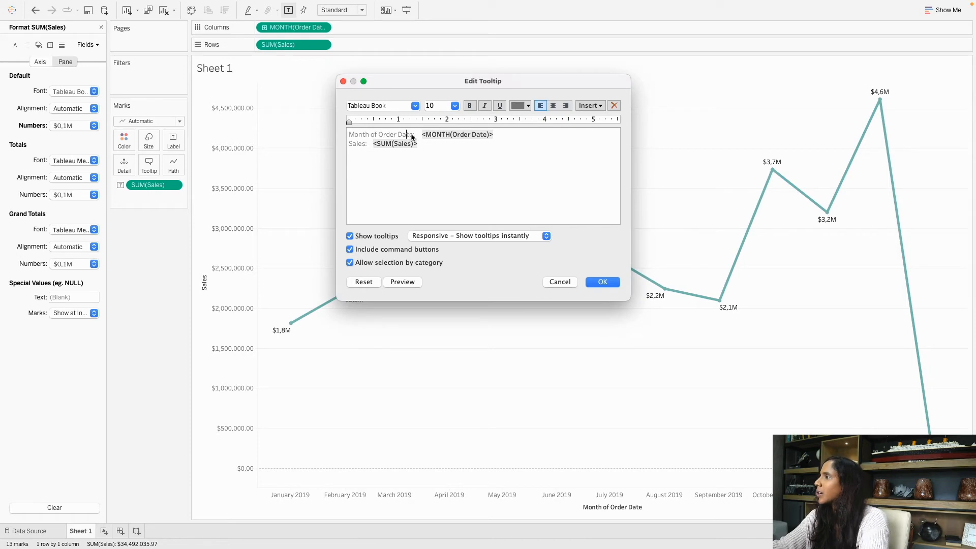
pyautogui.click(446, 147)
pyautogui.moveTo(446, 144); pyautogui.dragTo(338, 135)
pyautogui.click(447, 162)
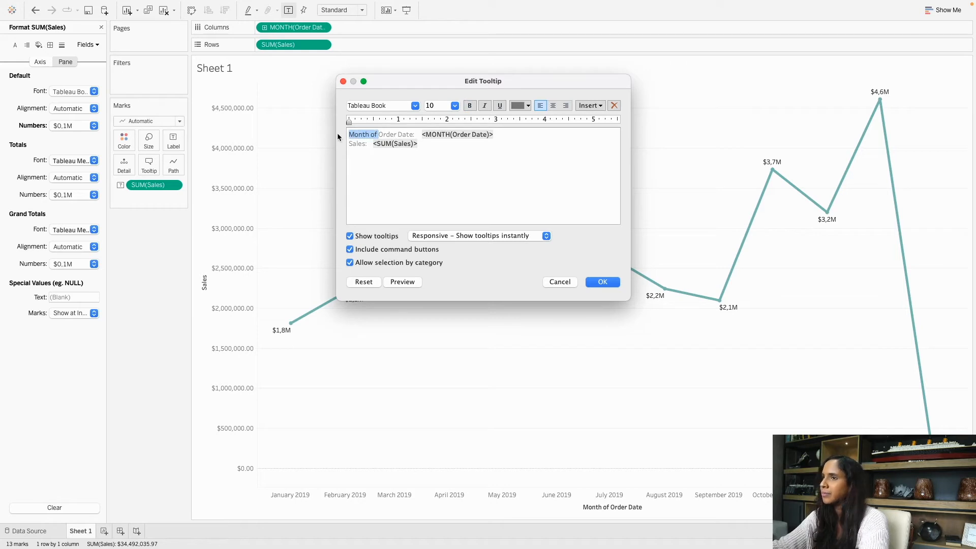
pyautogui.press('BackSpace')
# Set all the tooltip text to Tableau Bold.
pyautogui.moveTo(385, 135); pyautogui.dragTo(348, 136)
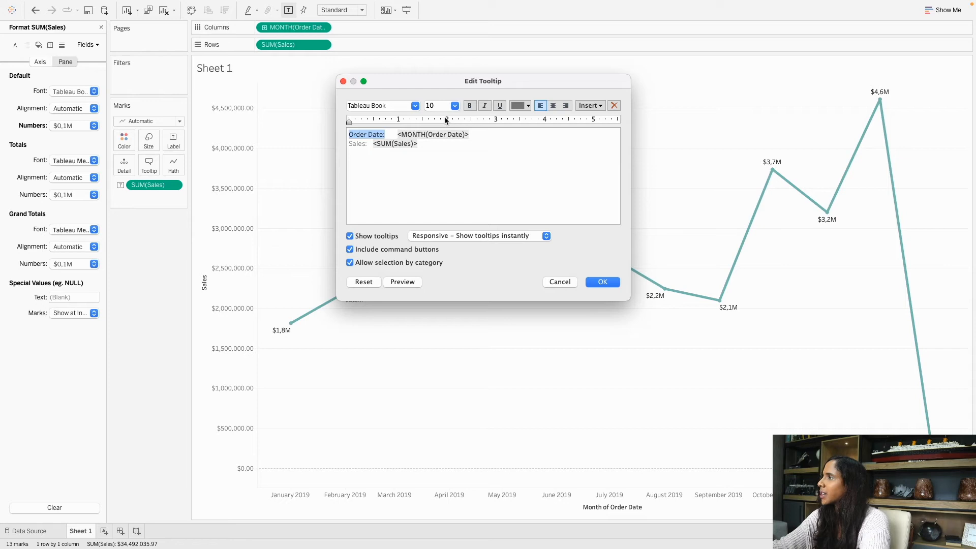
pyautogui.moveTo(429, 159); pyautogui.dragTo(321, 119)
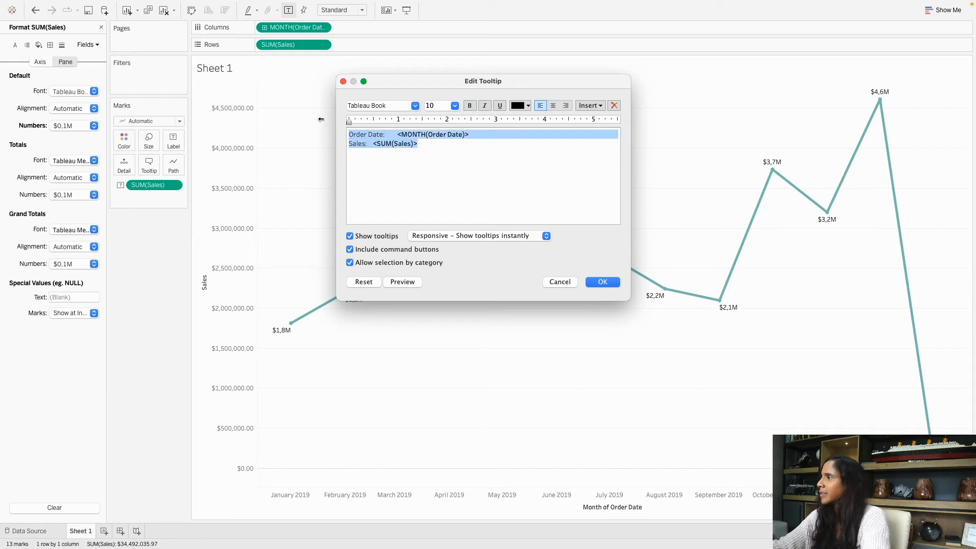
pyautogui.click(412, 107)
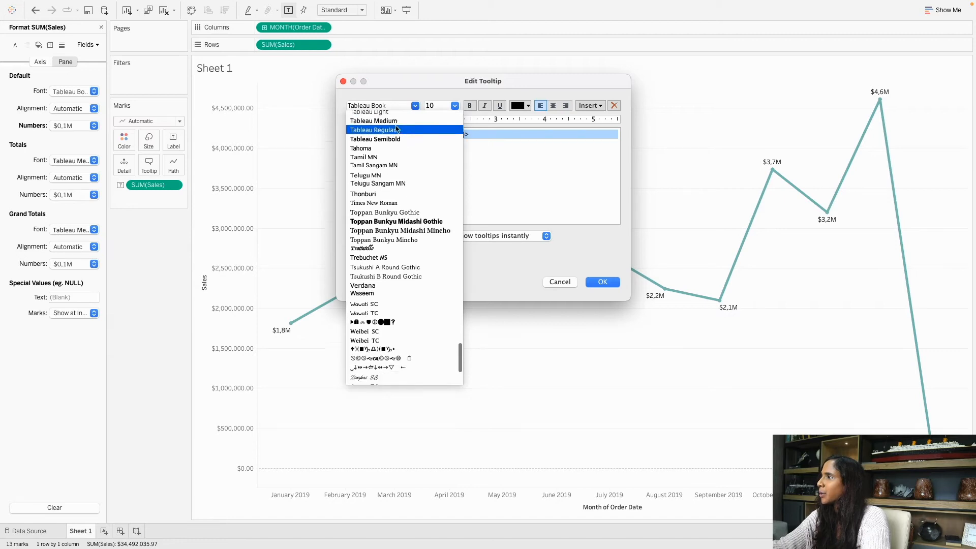
pyautogui.click(383, 138)
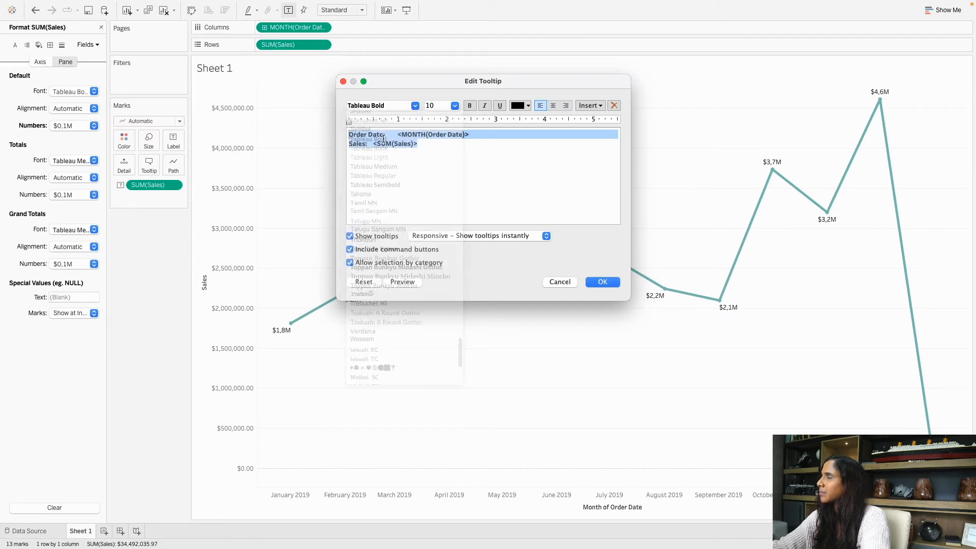
pyautogui.click(483, 156)
# Colour the <MONTH(Order Date)> field in the tooltip teal.
pyautogui.moveTo(396, 134); pyautogui.dragTo(470, 133)
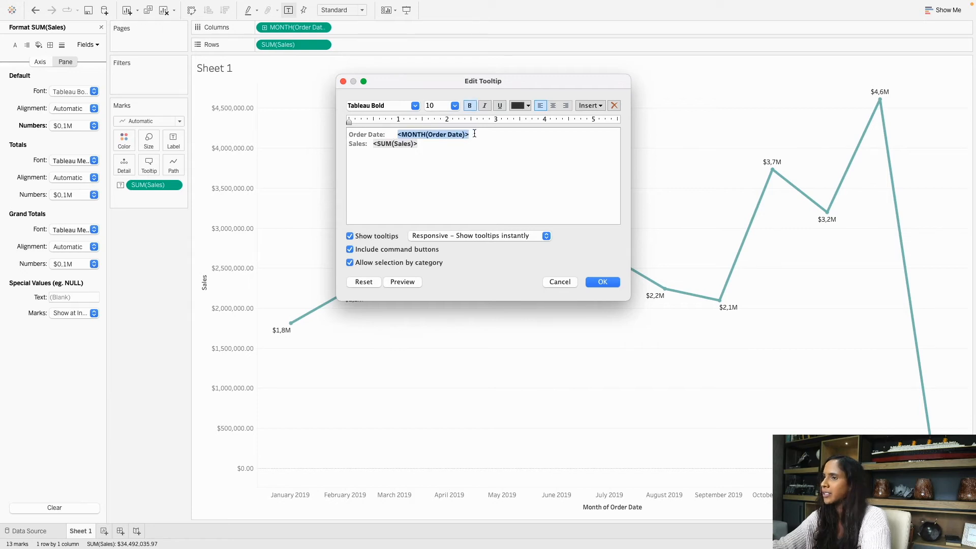
pyautogui.click(524, 108)
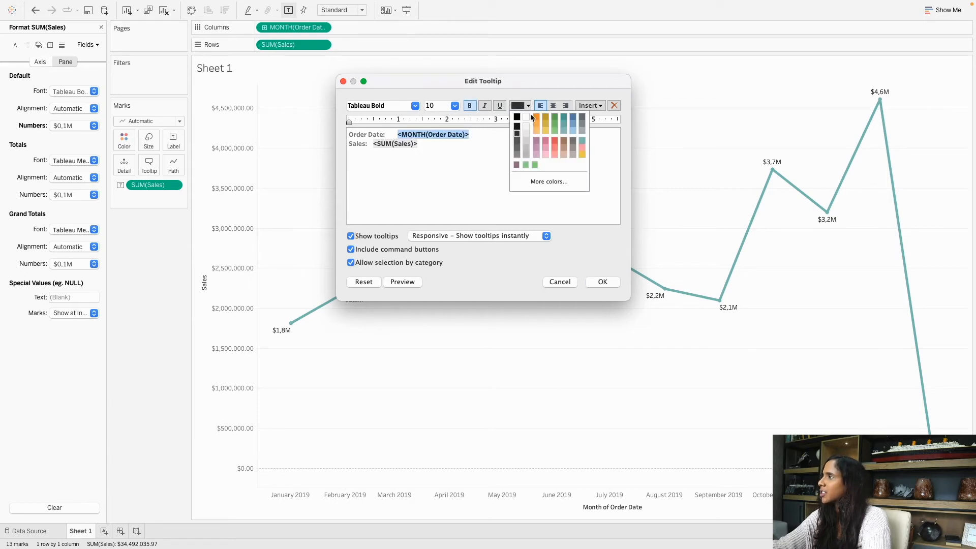
pyautogui.click(580, 140)
pyautogui.click(476, 172)
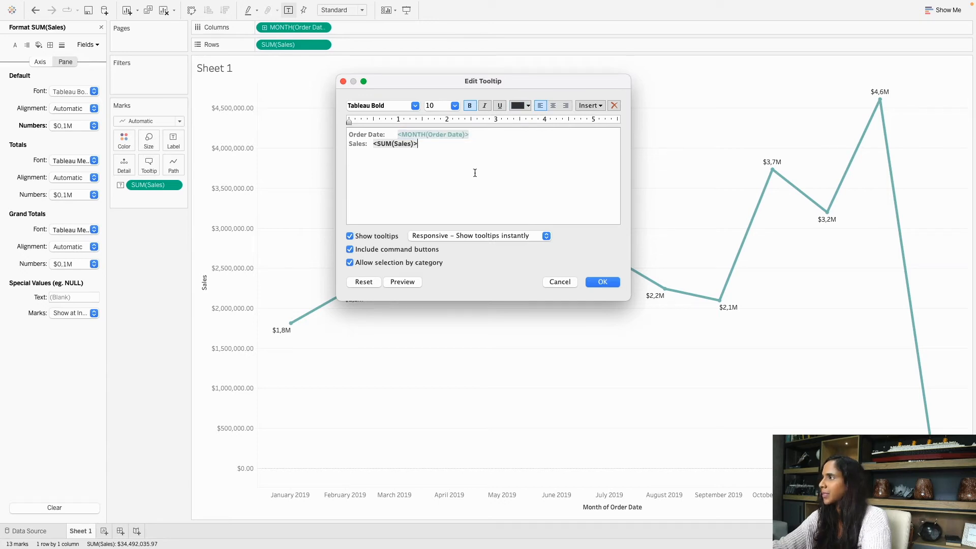
# Add ' for this Month' after Sales and apply the tooltip.
pyautogui.click(366, 145)
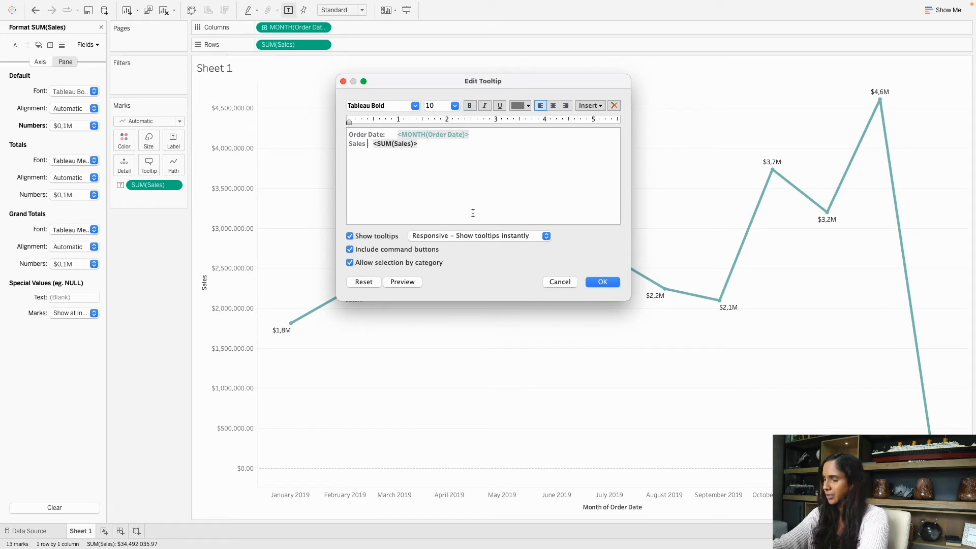
pyautogui.write('for this Month')
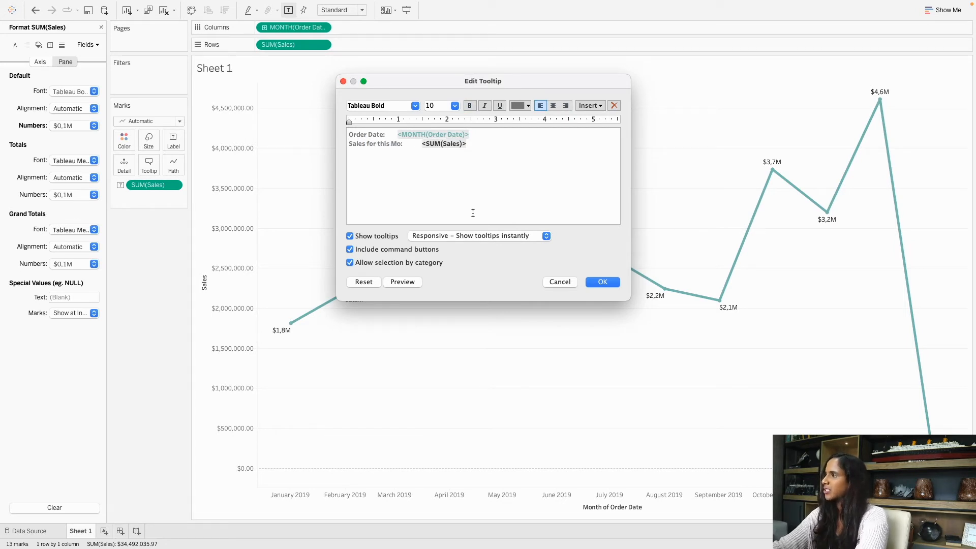
pyautogui.click(473, 213)
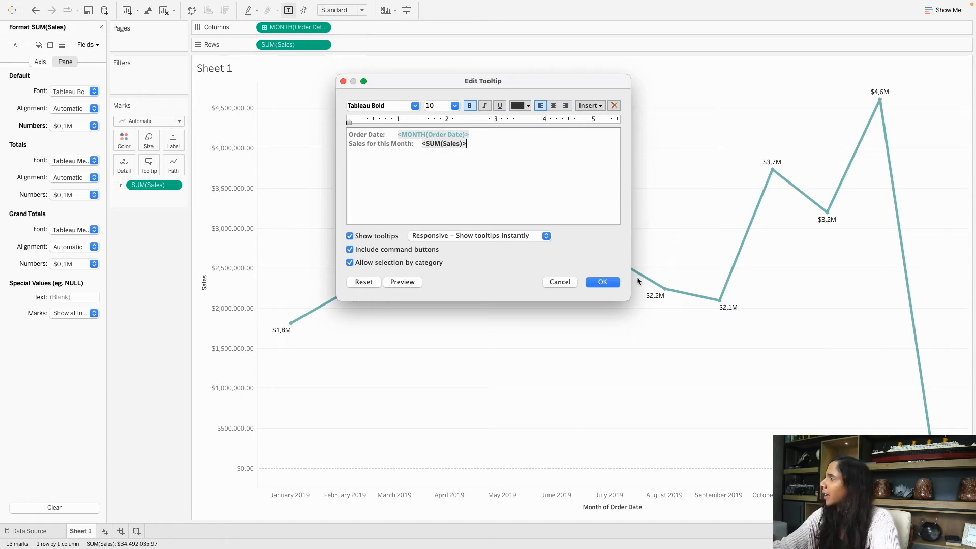
pyautogui.click(605, 283)
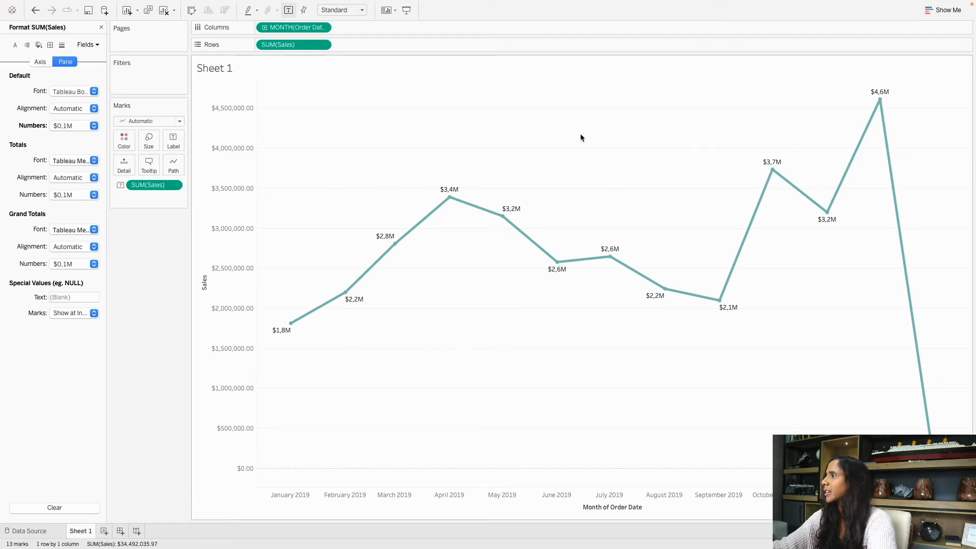
# Open the sheet's Format pane and browse the Lines, Borders and Shading settings.
pyautogui.rightClick(567, 136)
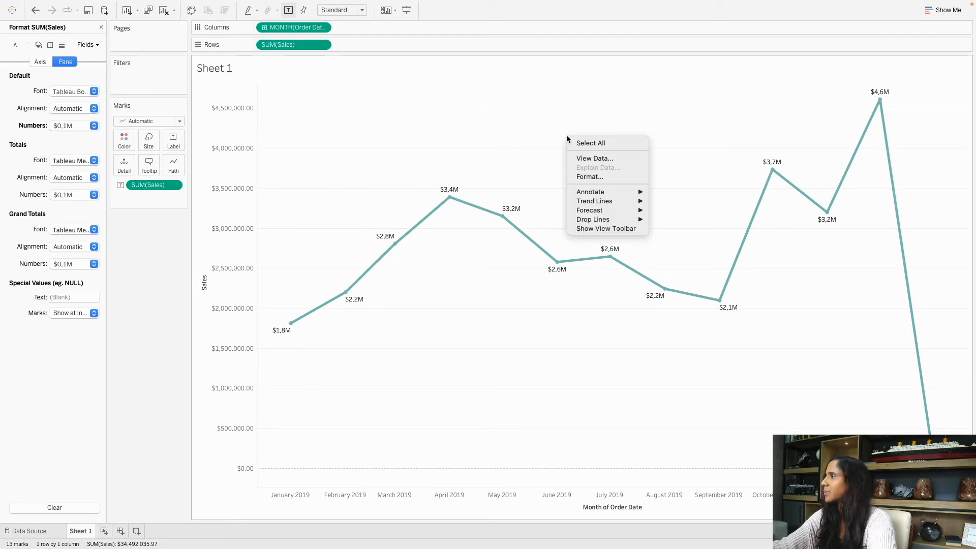
pyautogui.click(600, 177)
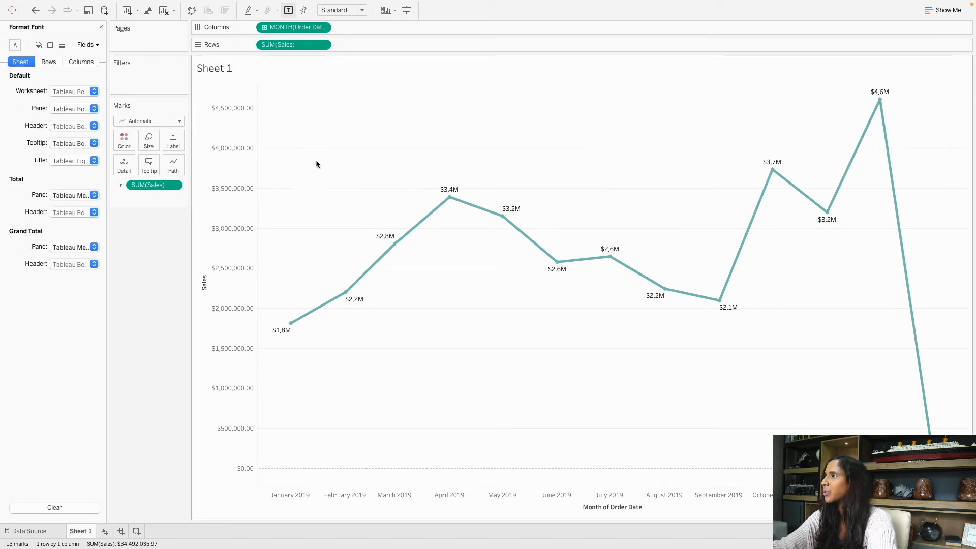
pyautogui.click(62, 45)
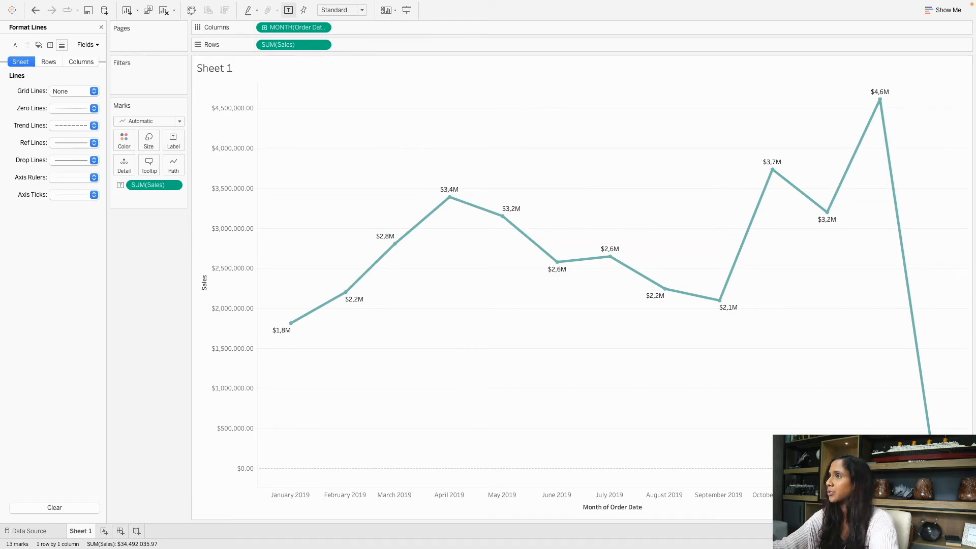
pyautogui.click(50, 45)
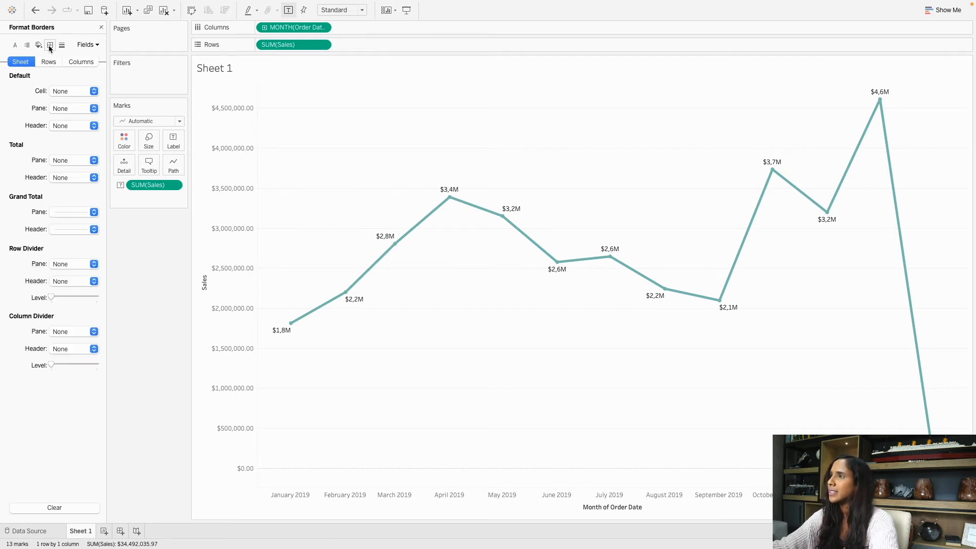
pyautogui.click(36, 46)
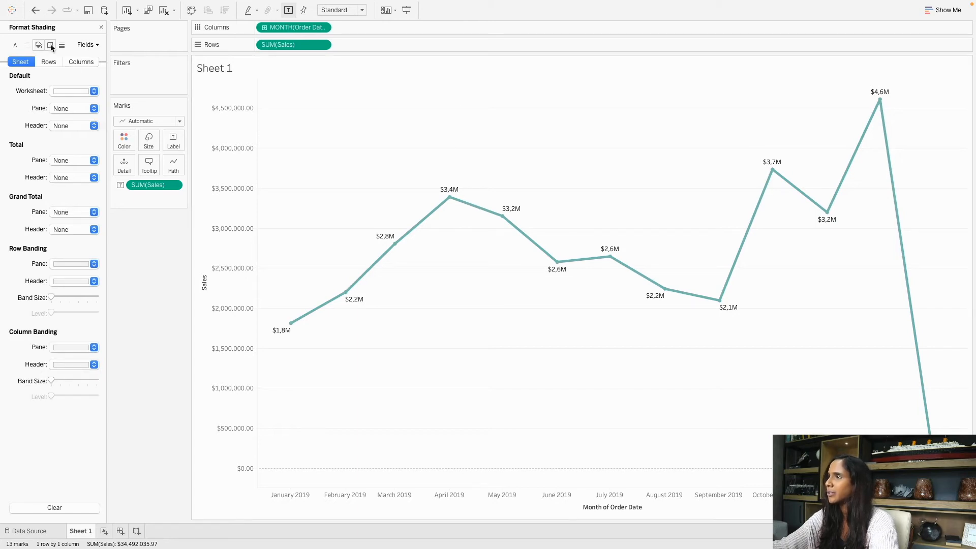
# Check the worksheet and pane shading colours, leave them unchanged, and return to Lines.
pyautogui.click(63, 94)
pyautogui.click(78, 90)
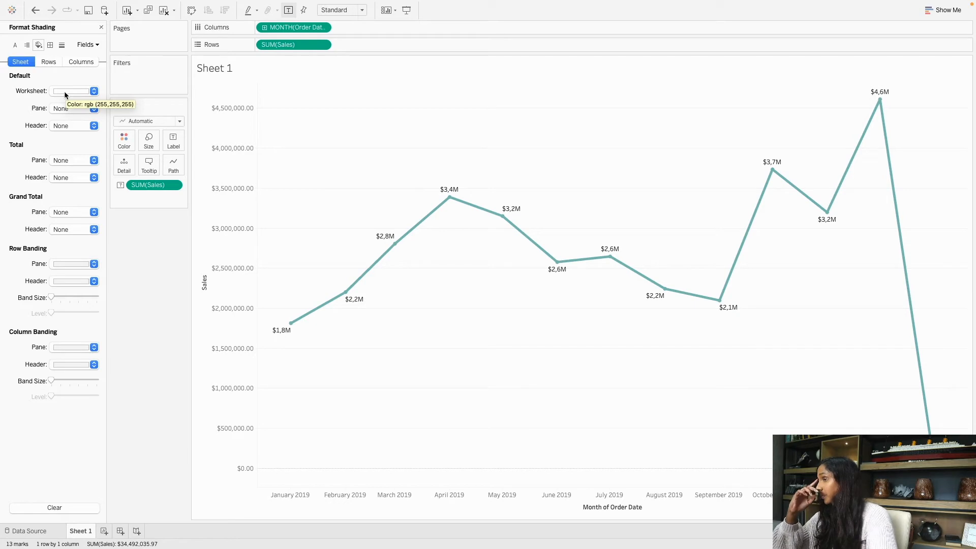
pyautogui.click(71, 109)
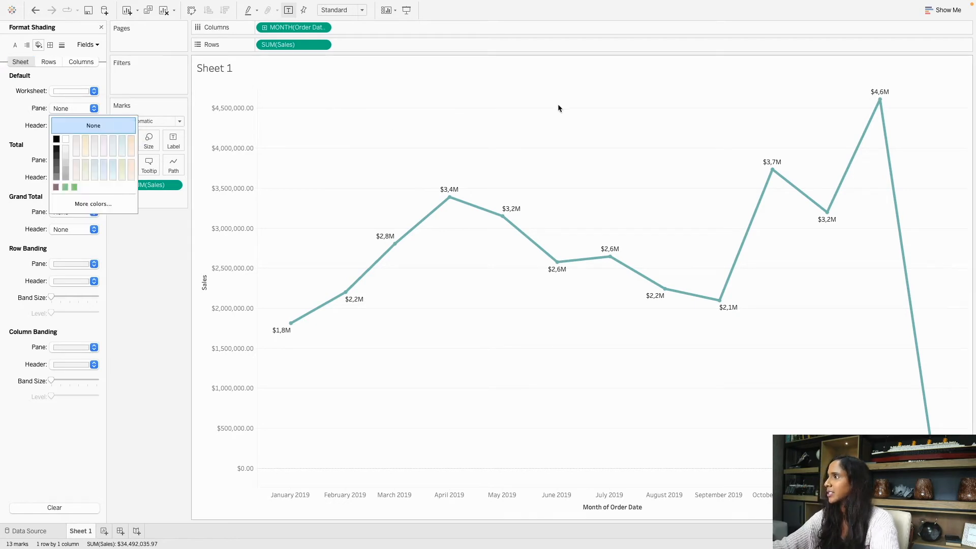
pyautogui.click(11, 90)
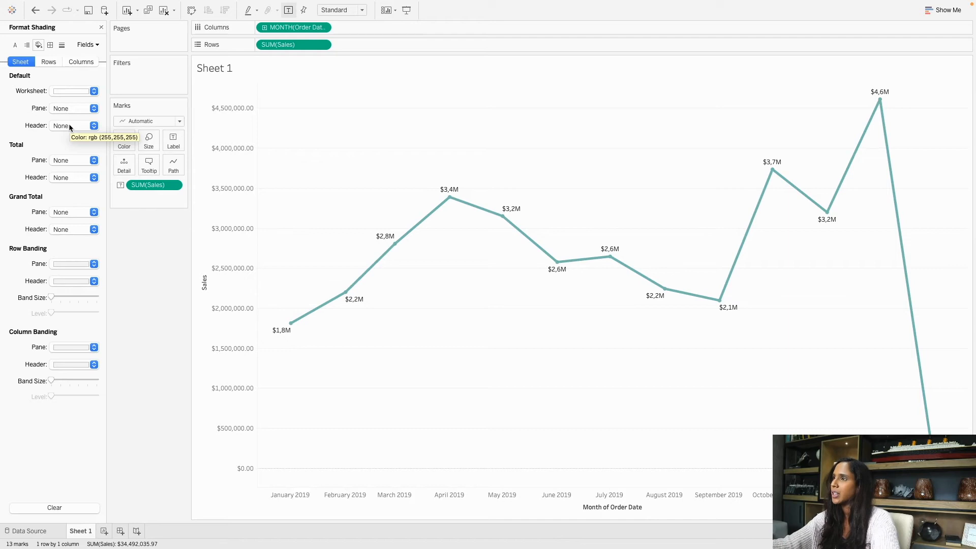
pyautogui.click(62, 49)
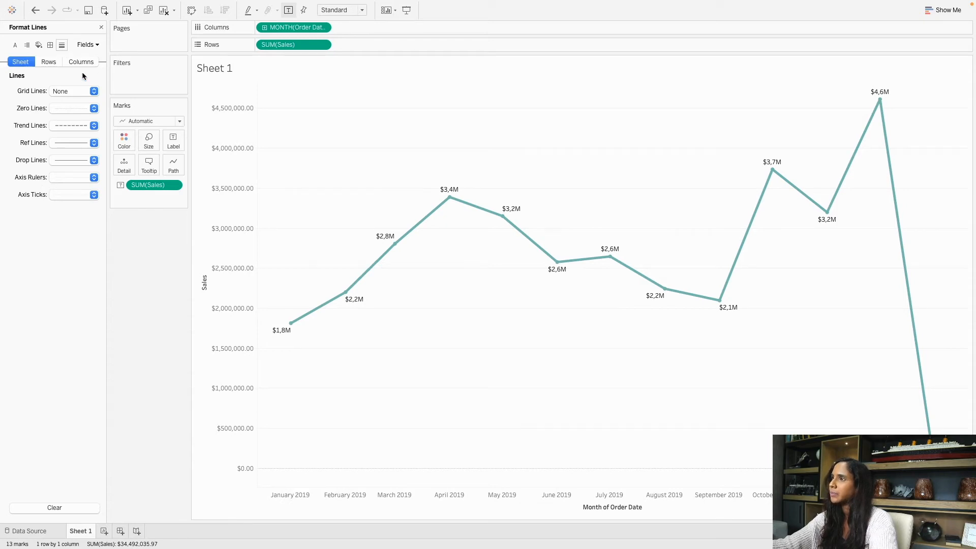
# Set the Rows grid lines to None.
pyautogui.click(51, 63)
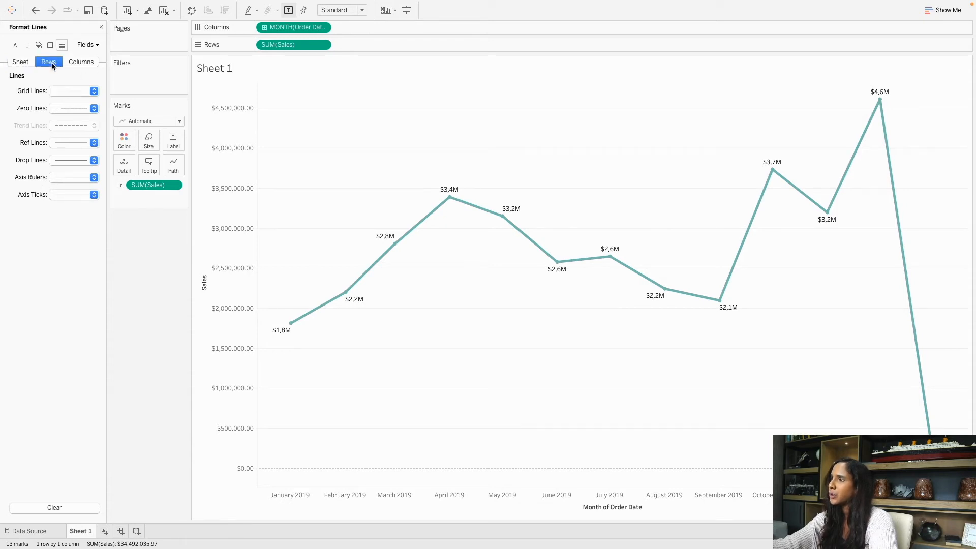
pyautogui.click(70, 91)
pyautogui.click(90, 107)
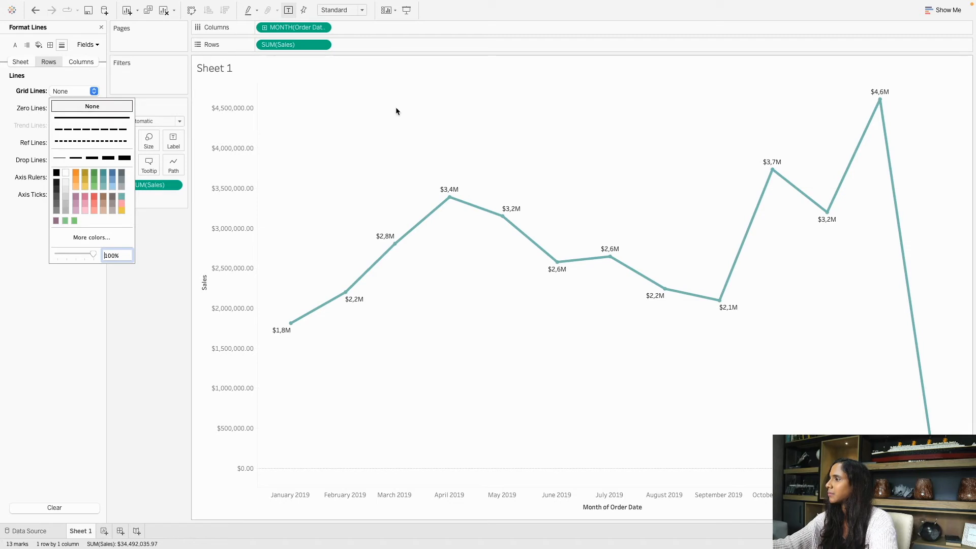
pyautogui.click(396, 107)
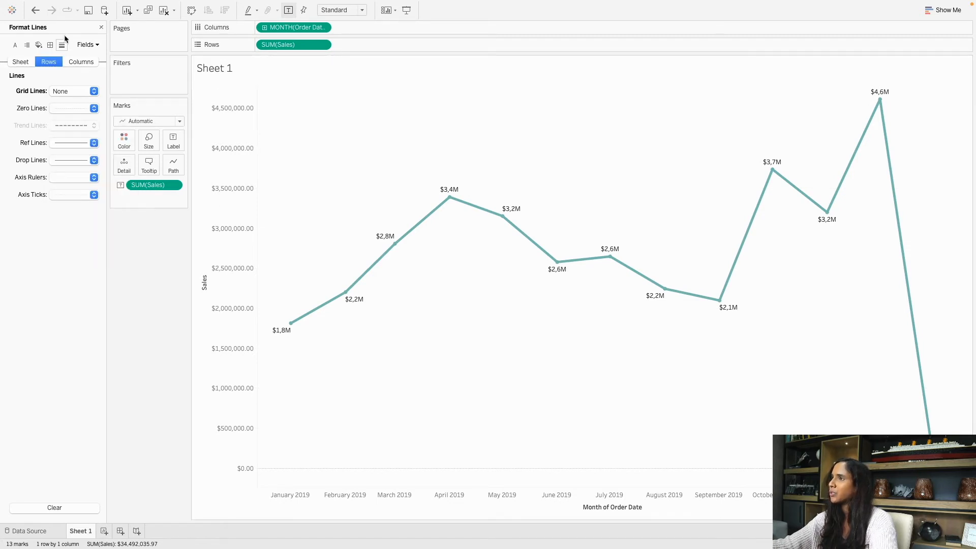
pyautogui.click(18, 46)
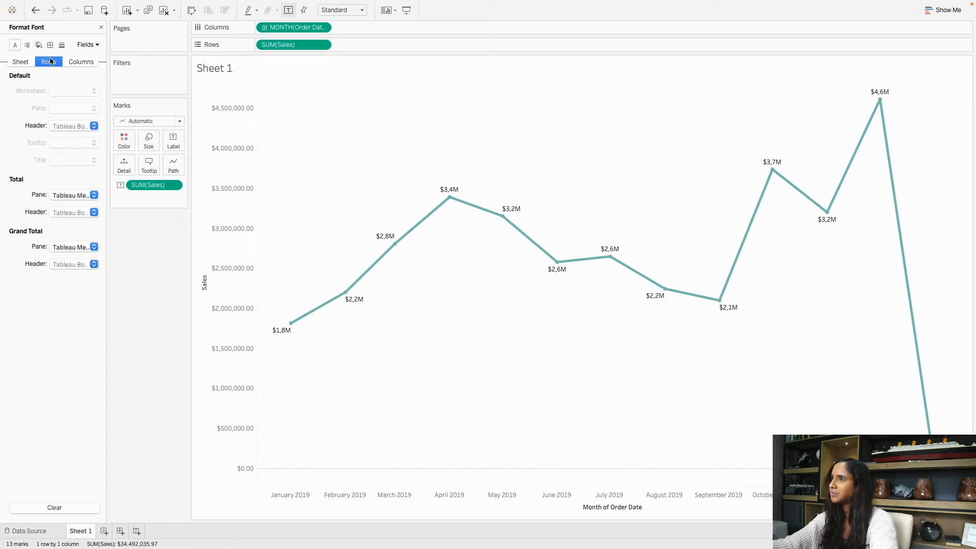
# Set the Sheet tab's Worksheet font to Tableau Bold.
pyautogui.click(23, 63)
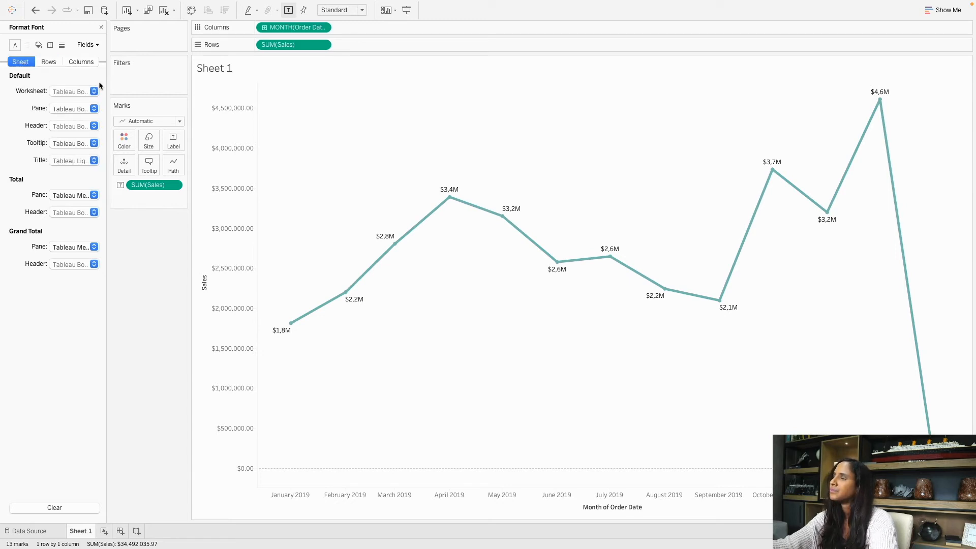
pyautogui.click(61, 95)
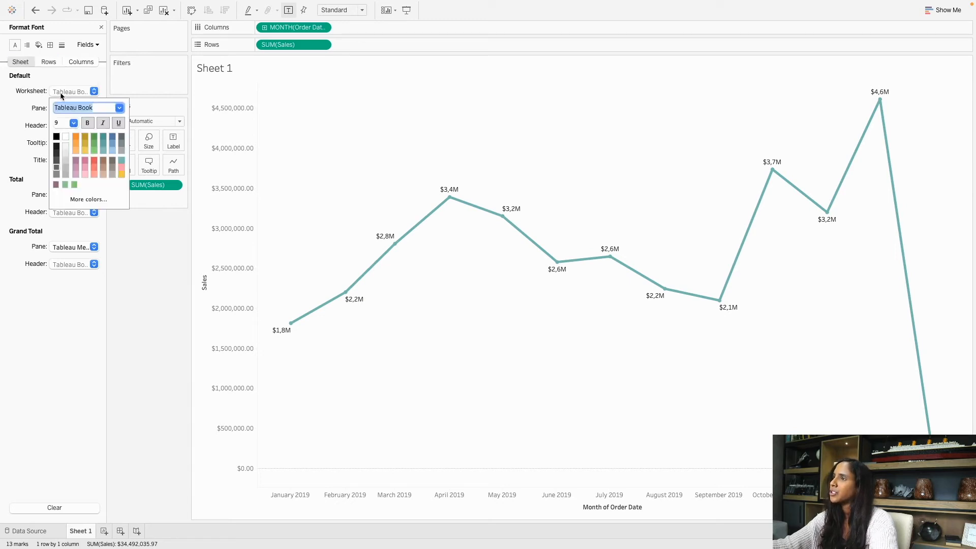
pyautogui.click(119, 107)
pyautogui.scroll(1, 89, 127)
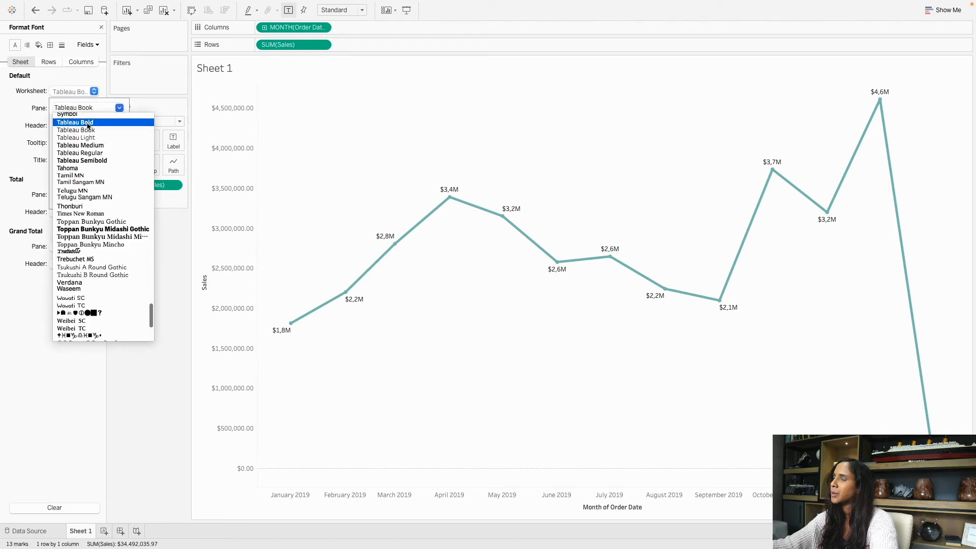
pyautogui.click(88, 125)
pyautogui.click(11, 124)
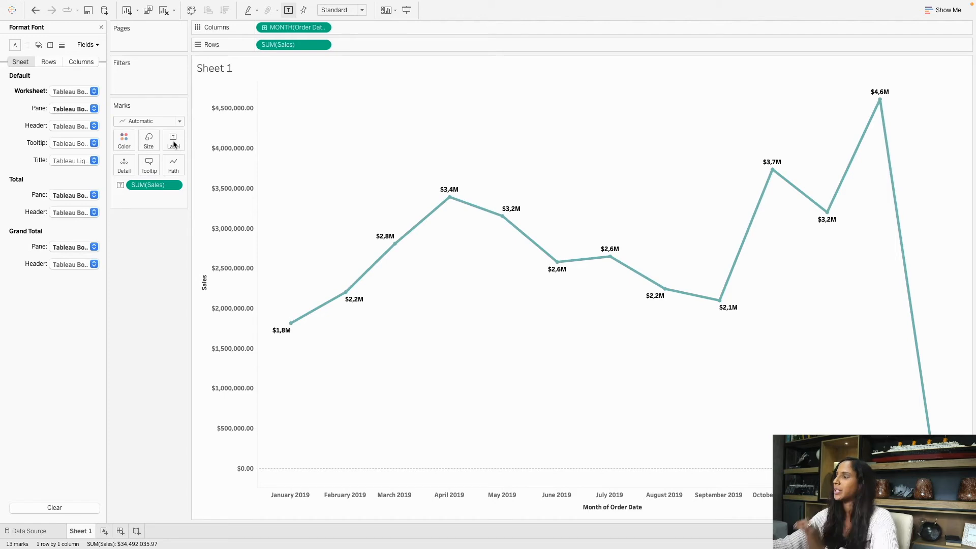
# Close the Format Font pane to return to the Data pane.
pyautogui.click(102, 29)
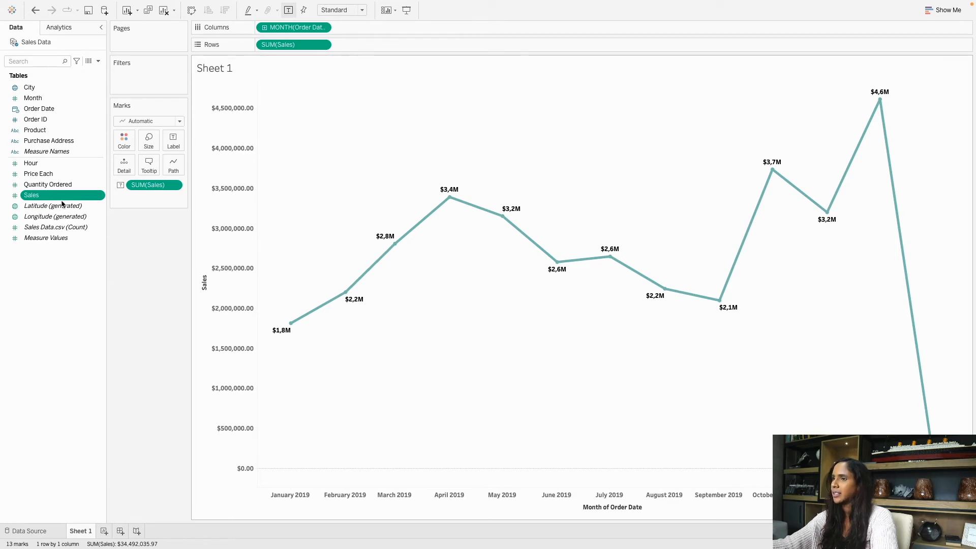
# Replace the placeholder chart title with 'Sales by Order Month'.
pyautogui.doubleClick(215, 69)
pyautogui.moveTo(178, 89); pyautogui.dragTo(326, 98)
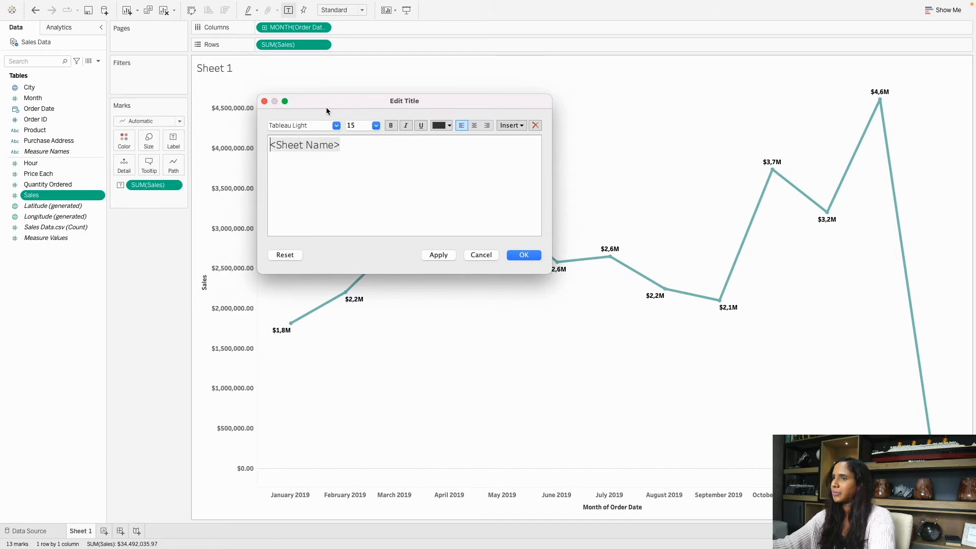
pyautogui.moveTo(351, 164); pyautogui.dragTo(283, 147)
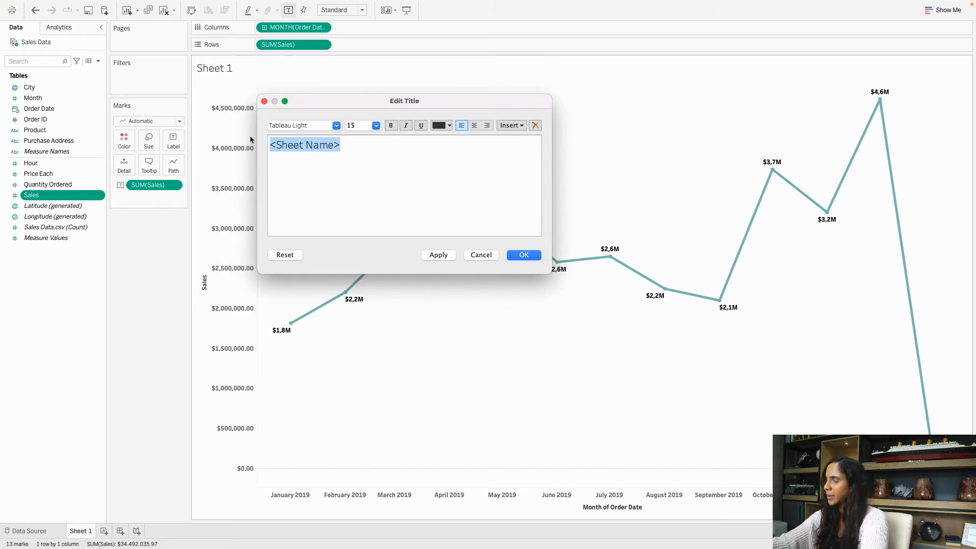
pyautogui.press('BackSpace')
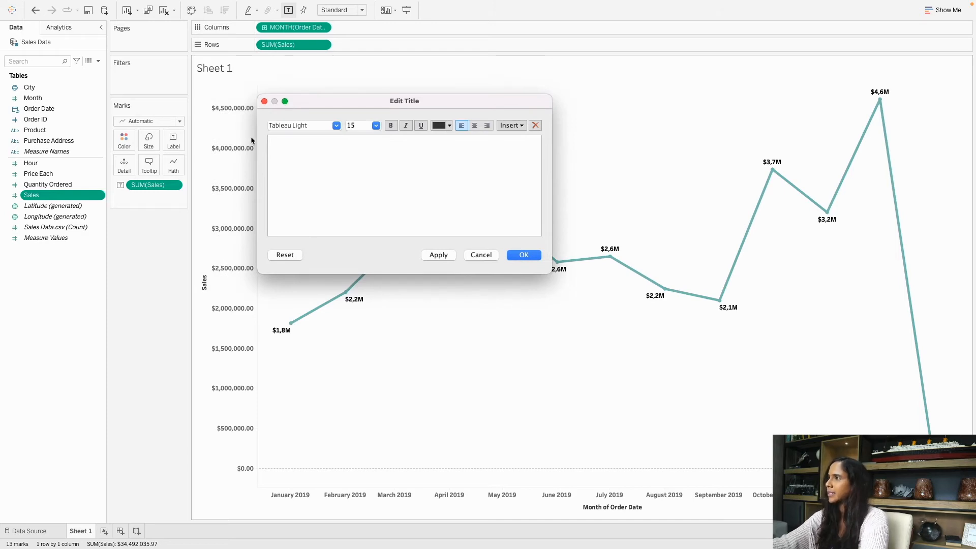
pyautogui.click(336, 126)
pyautogui.scroll(2, 330, 146)
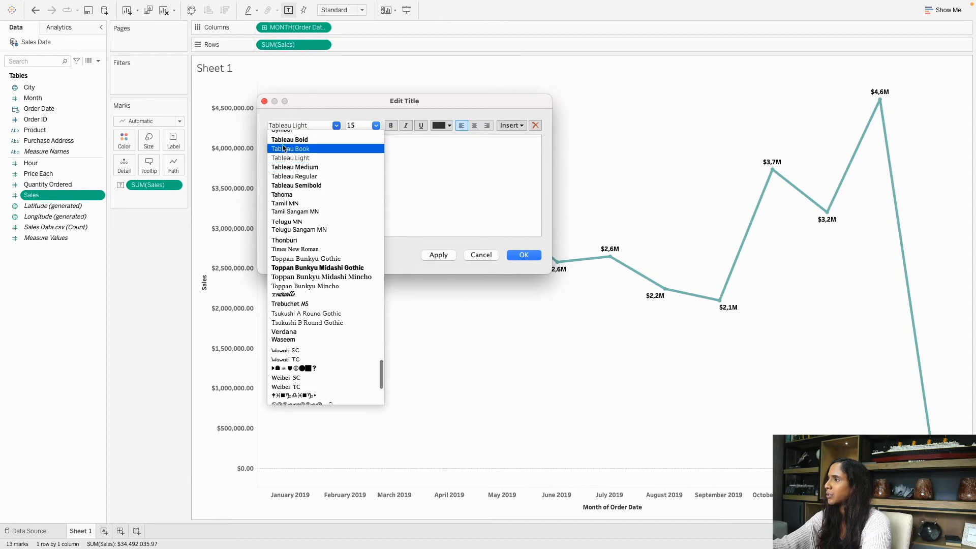
pyautogui.click(327, 149)
pyautogui.write('S')
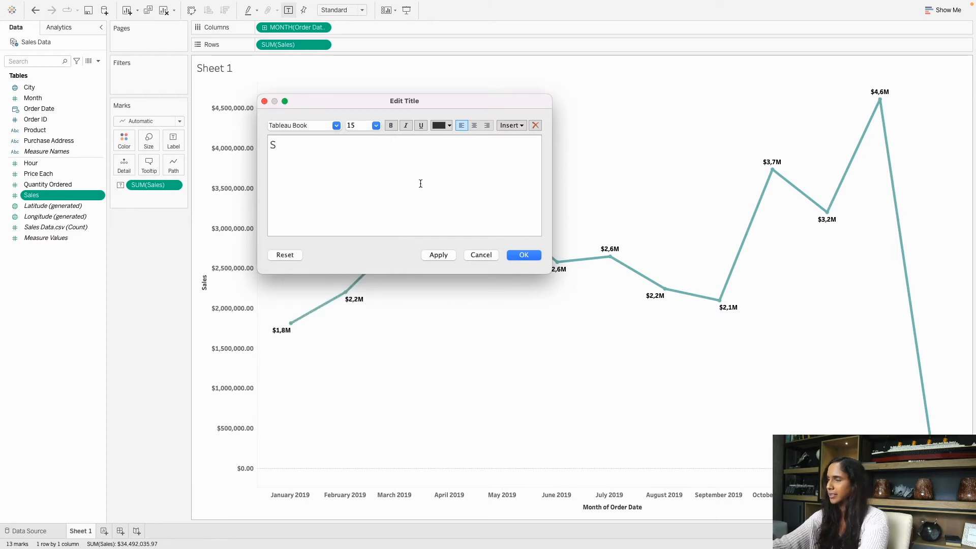
pyautogui.write('ales by Order Month')
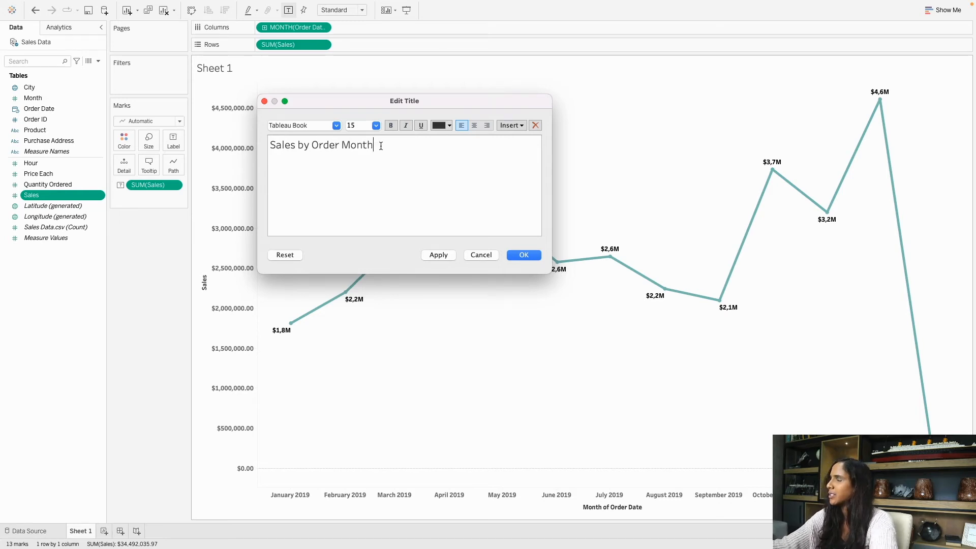
# Format the title as centred Tableau Bold at size 12 and apply it.
pyautogui.moveTo(378, 145); pyautogui.dragTo(274, 149)
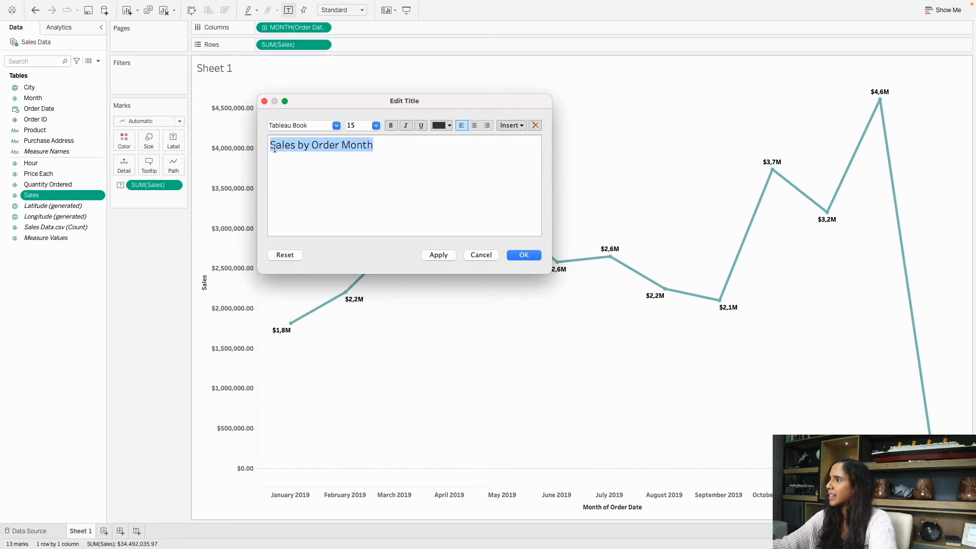
pyautogui.click(337, 125)
pyautogui.scroll(2, 322, 147)
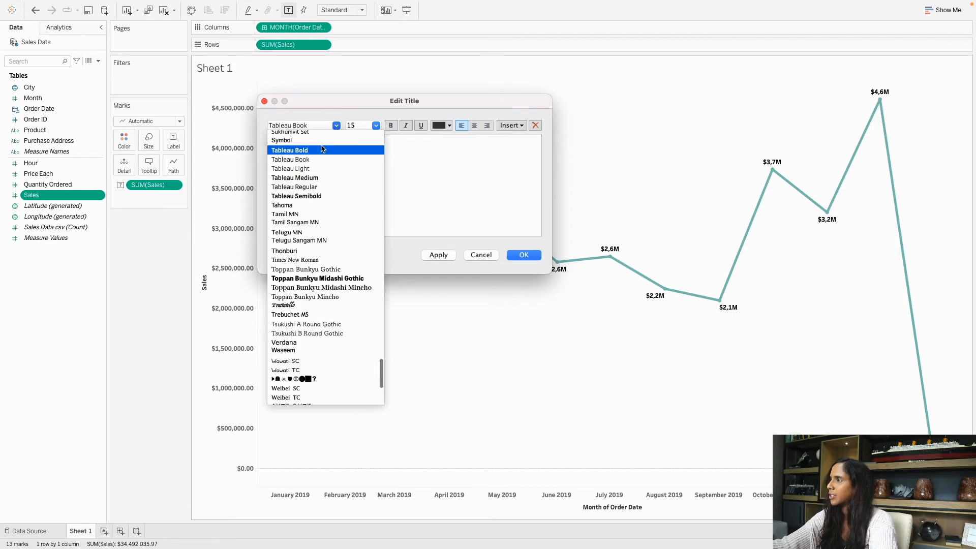
pyautogui.click(321, 142)
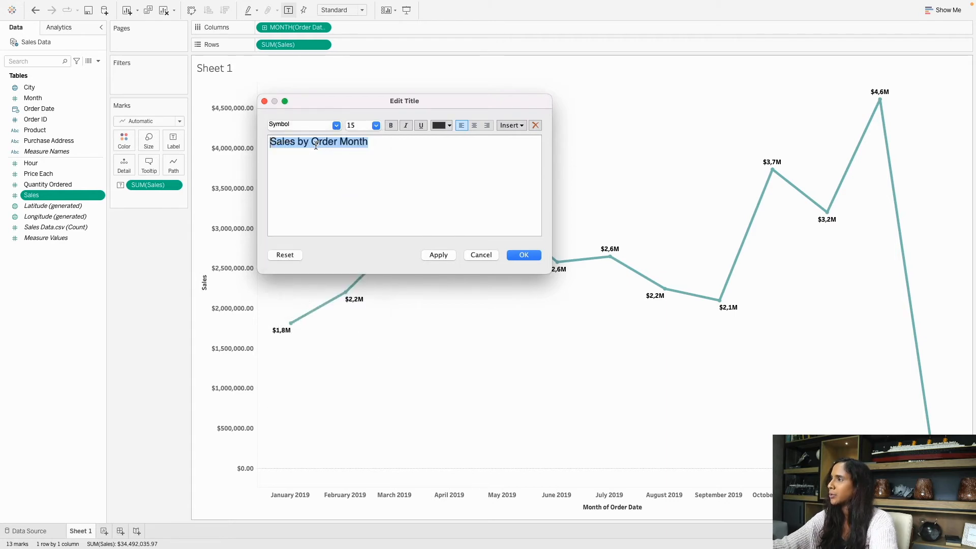
pyautogui.click(473, 127)
pyautogui.click(371, 126)
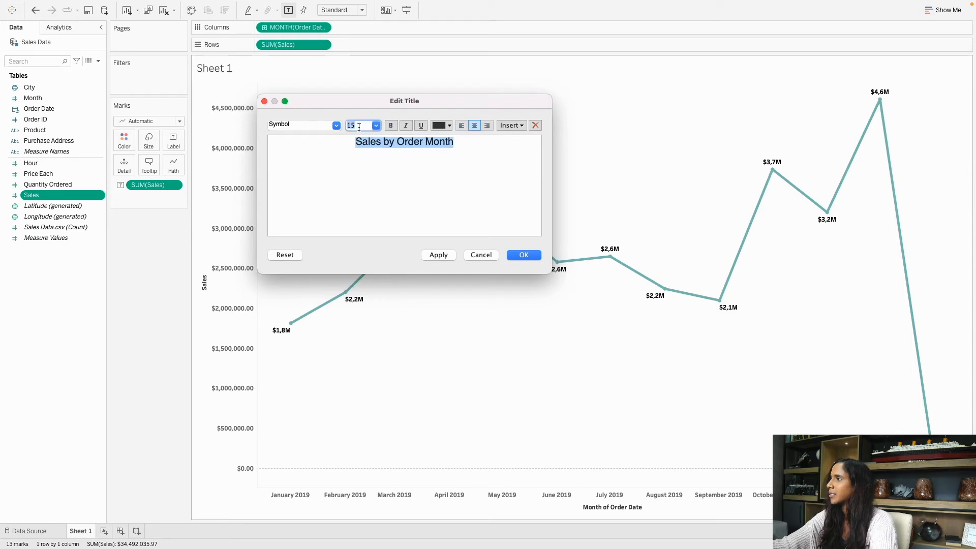
pyautogui.click(337, 126)
pyautogui.scroll(1, 336, 148)
pyautogui.click(335, 148)
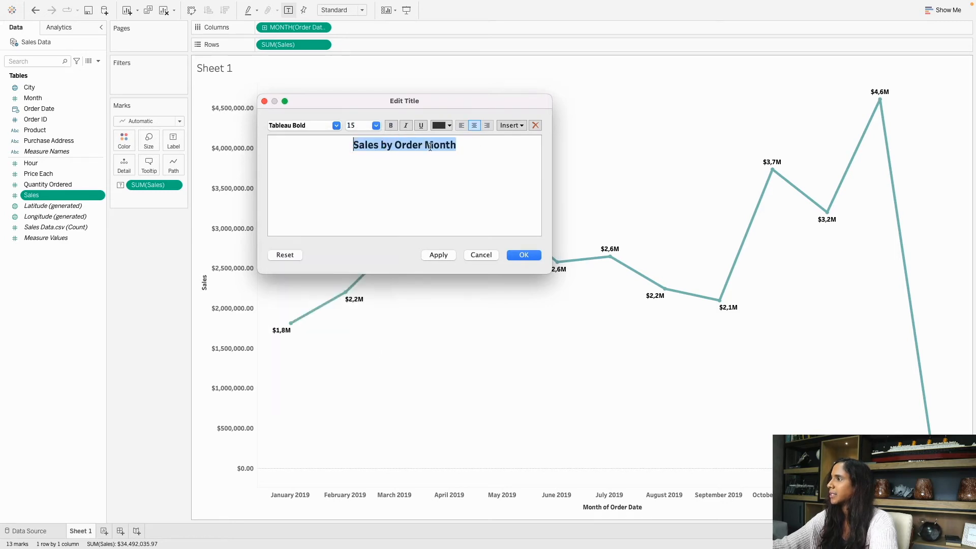
pyautogui.click(376, 126)
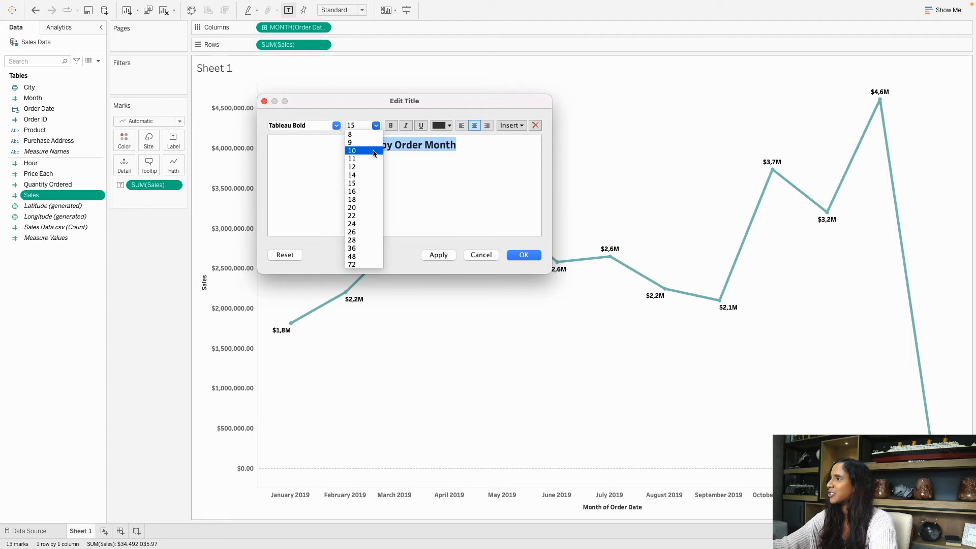
pyautogui.click(371, 167)
pyautogui.click(481, 150)
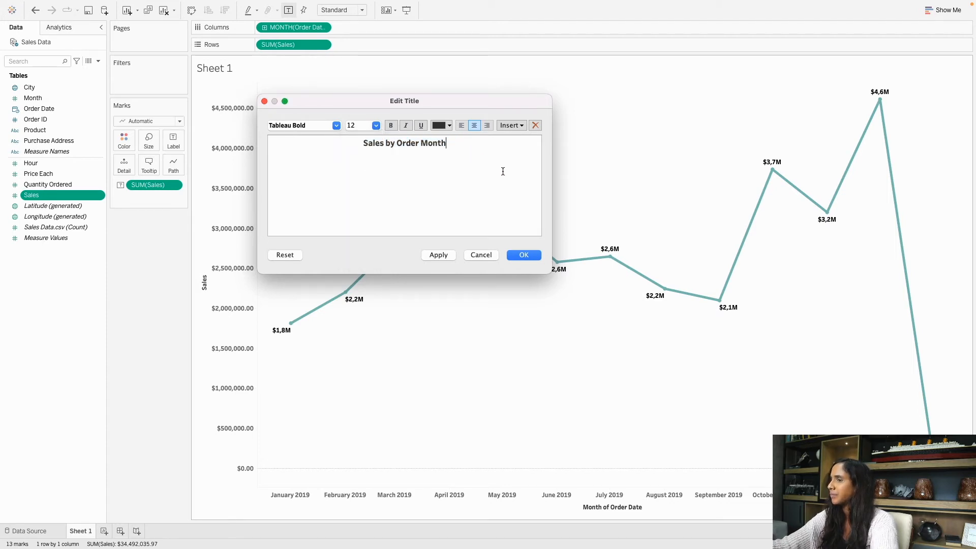
pyautogui.click(524, 255)
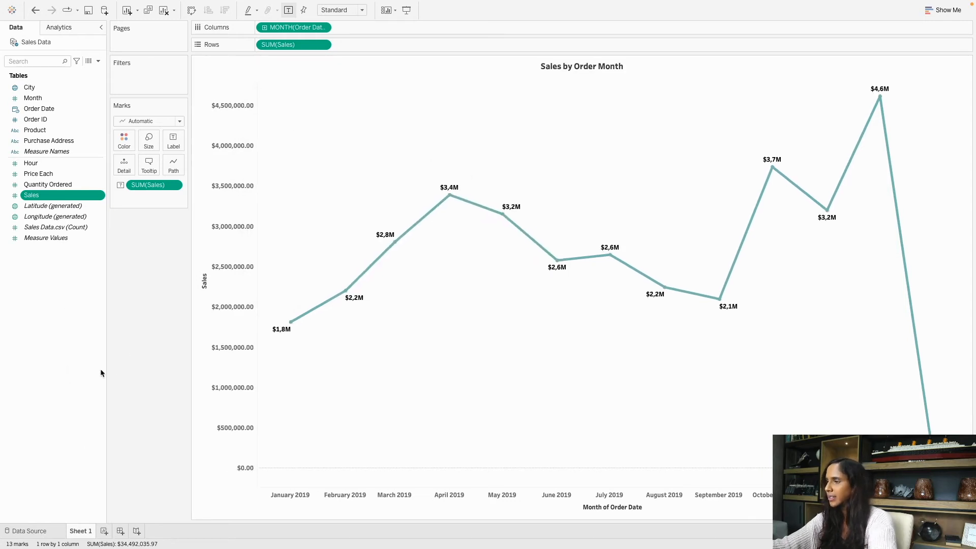
# Rename the Sheet 1 tab to 'Sales by Month'.
pyautogui.doubleClick(86, 534)
pyautogui.press('BackSpace')
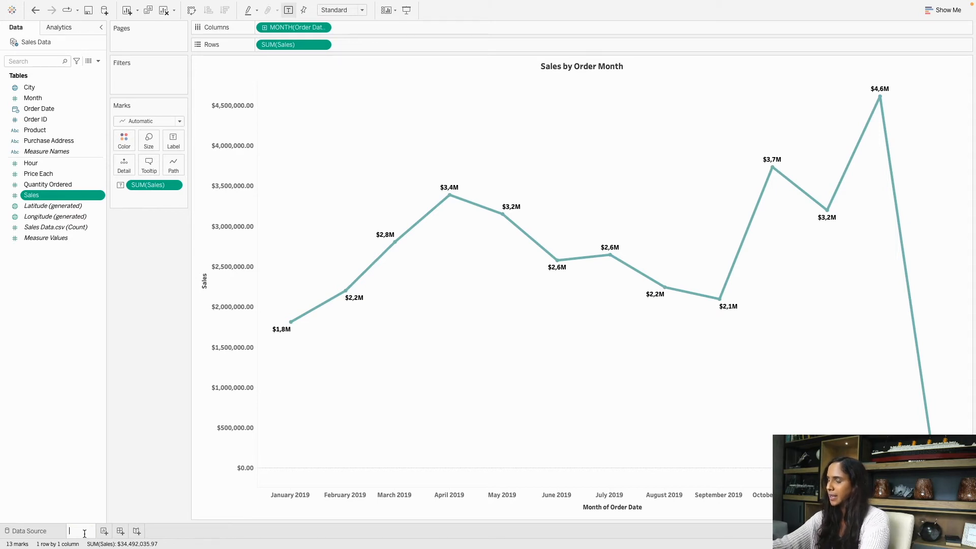
pyautogui.write('Sales by Month')
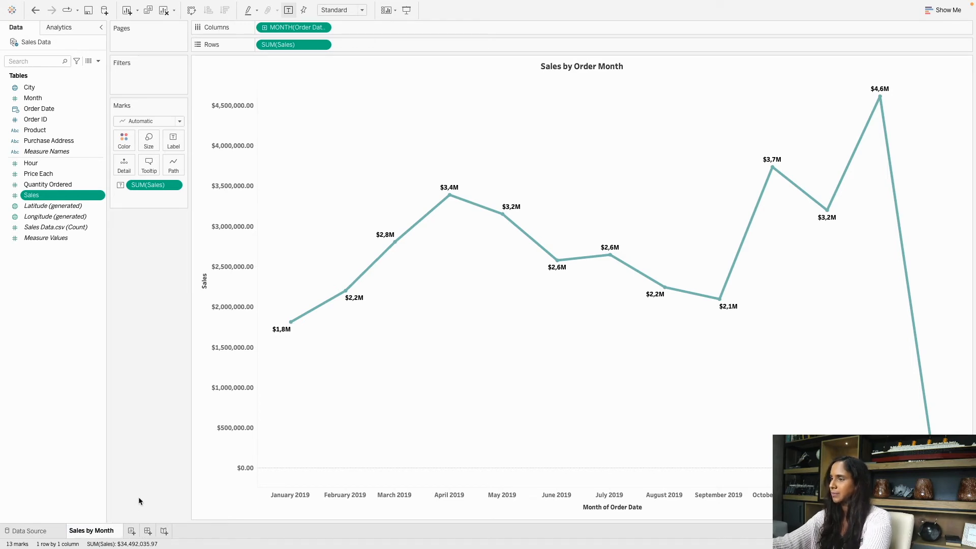
pyautogui.press('Return')
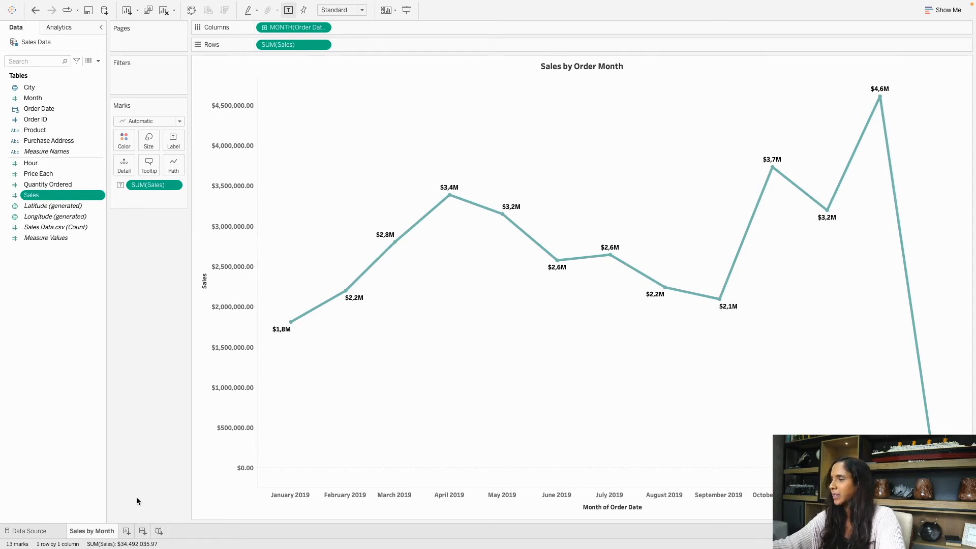
# On a new worksheet, put YEAR(Order Date) on columns and add SUM(Sales).
pyautogui.click(127, 531)
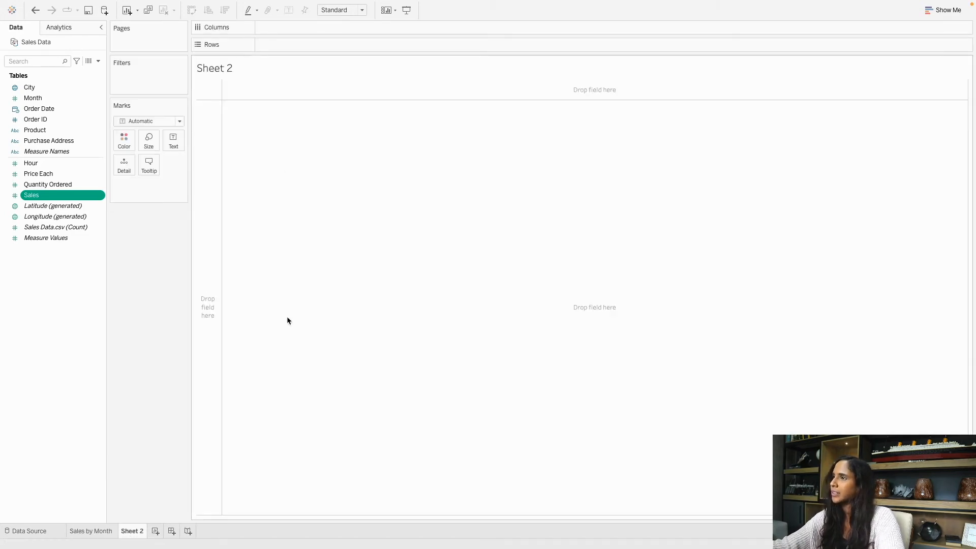
pyautogui.click(63, 111)
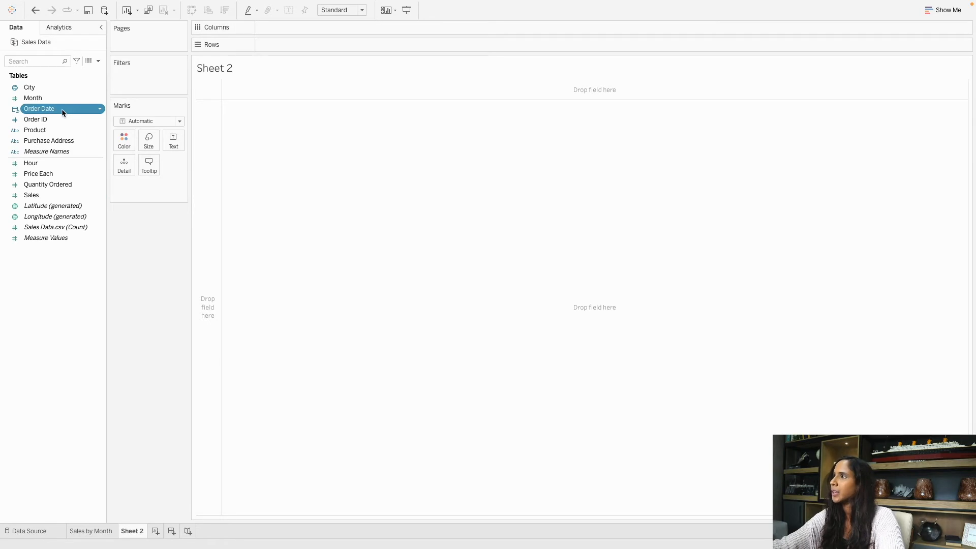
pyautogui.doubleClick(63, 111)
pyautogui.click(50, 196)
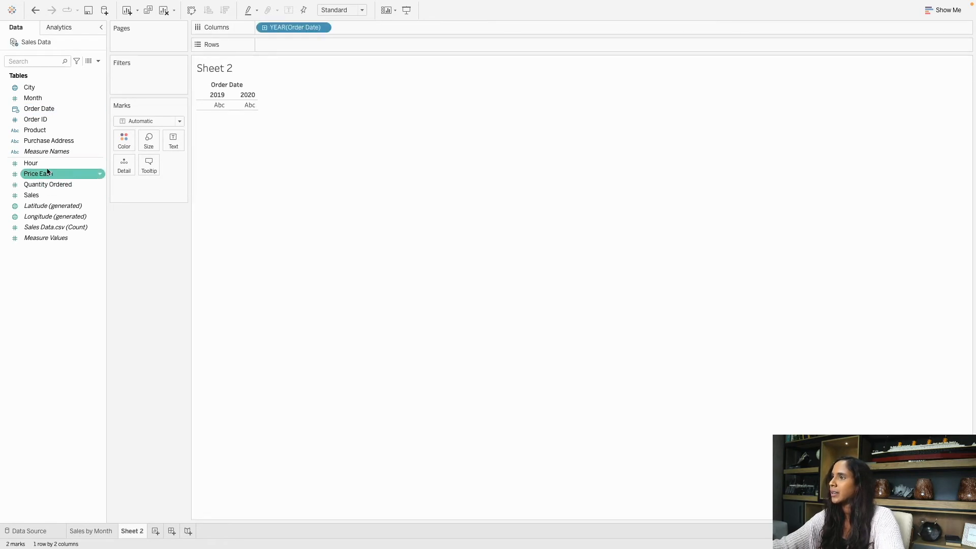
pyautogui.doubleClick(52, 197)
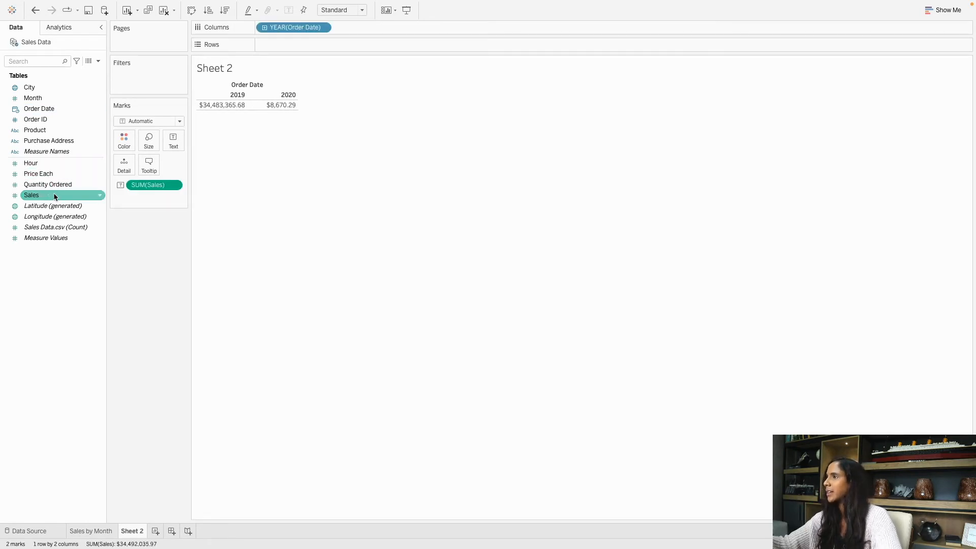
# Show the yearly sales as a line chart, then return to Sheet 2.
pyautogui.click(946, 10)
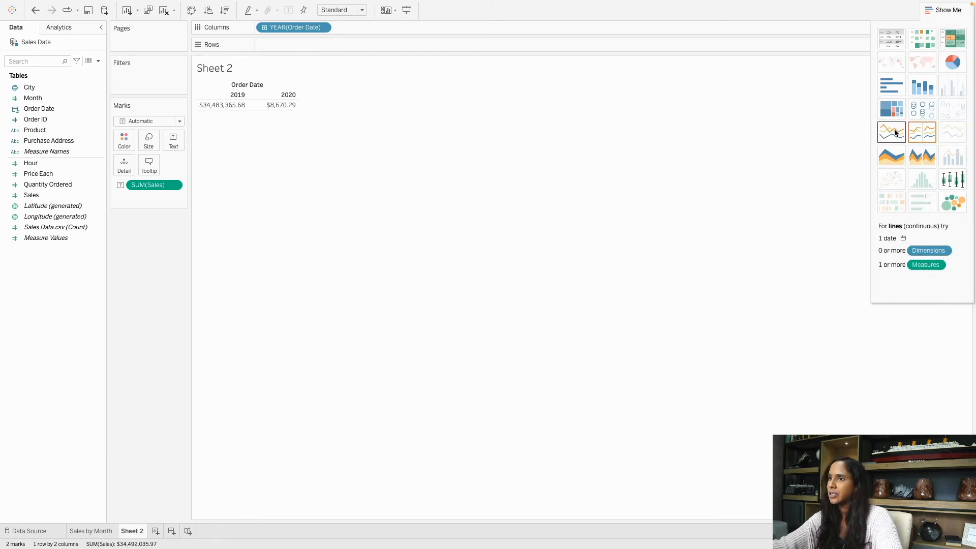
pyautogui.click(922, 133)
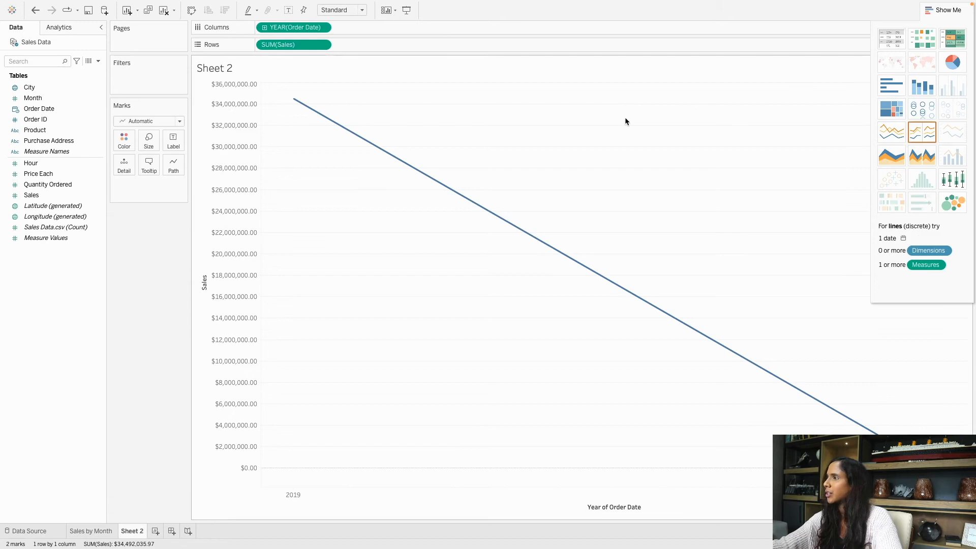
pyautogui.click(922, 9)
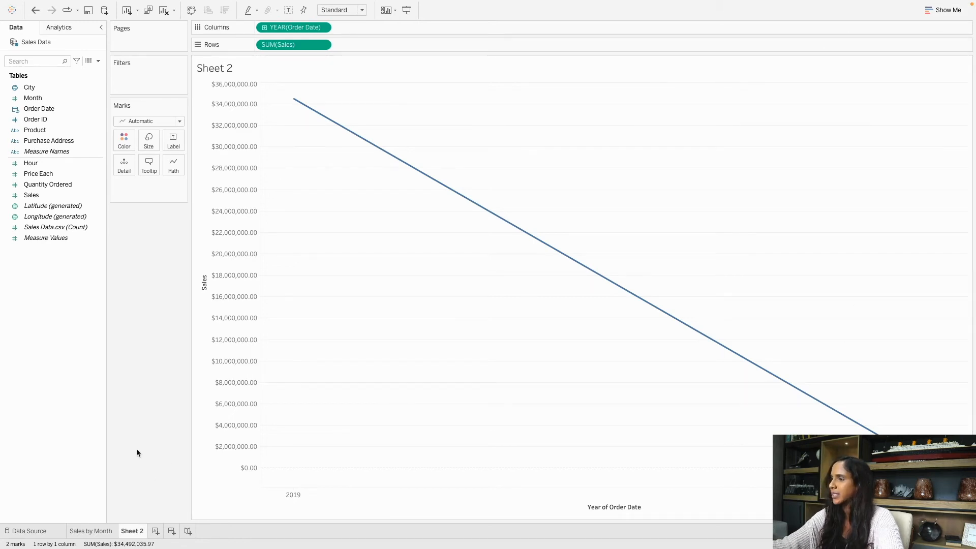
pyautogui.click(91, 532)
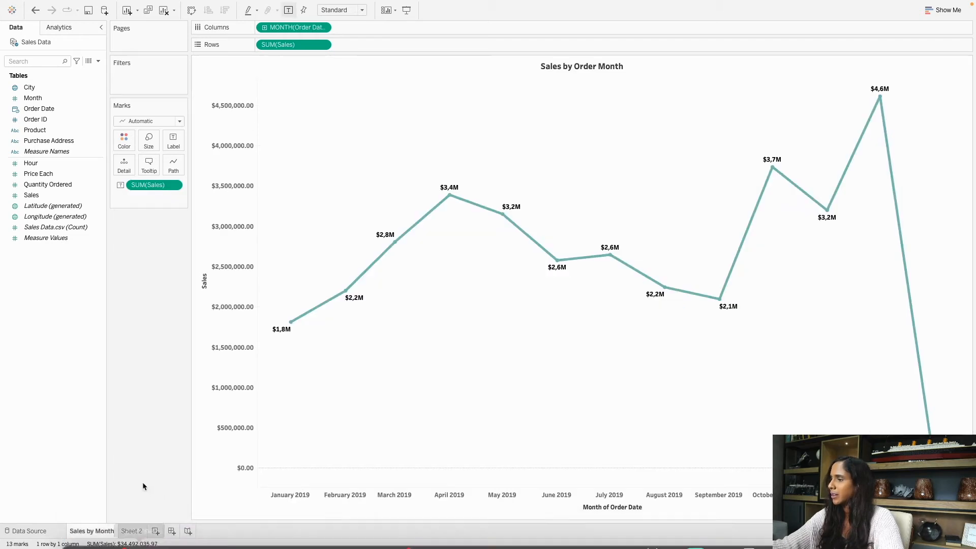
pyautogui.click(132, 532)
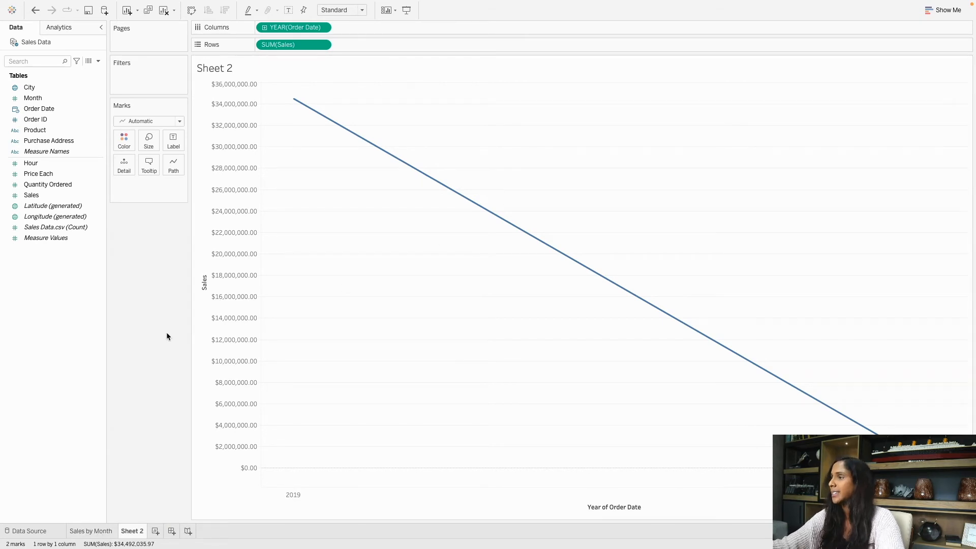
# Delete Sheet 2, then duplicate Sales by Month as Sales by Month (2).
pyautogui.rightClick(131, 532)
pyautogui.rightClick(134, 533)
pyautogui.rightClick(139, 533)
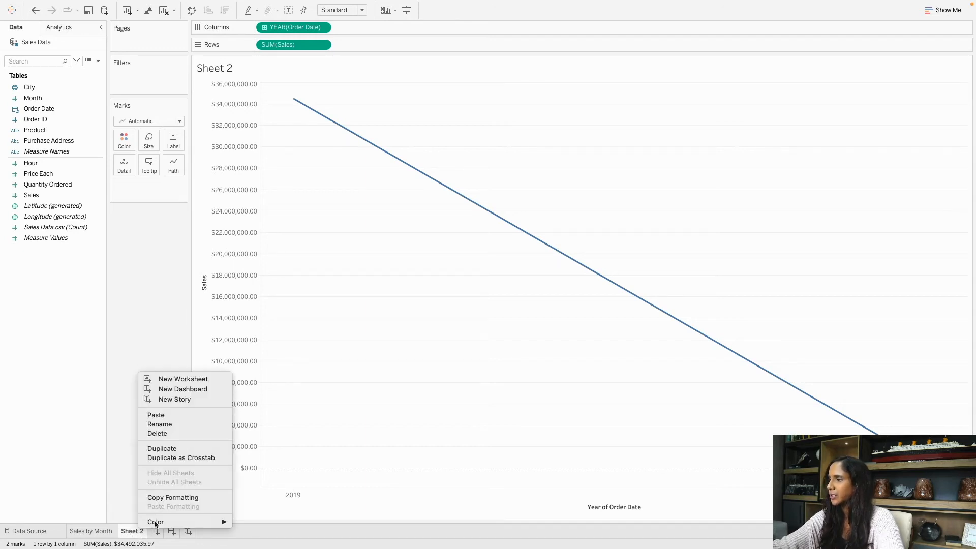
pyautogui.click(210, 434)
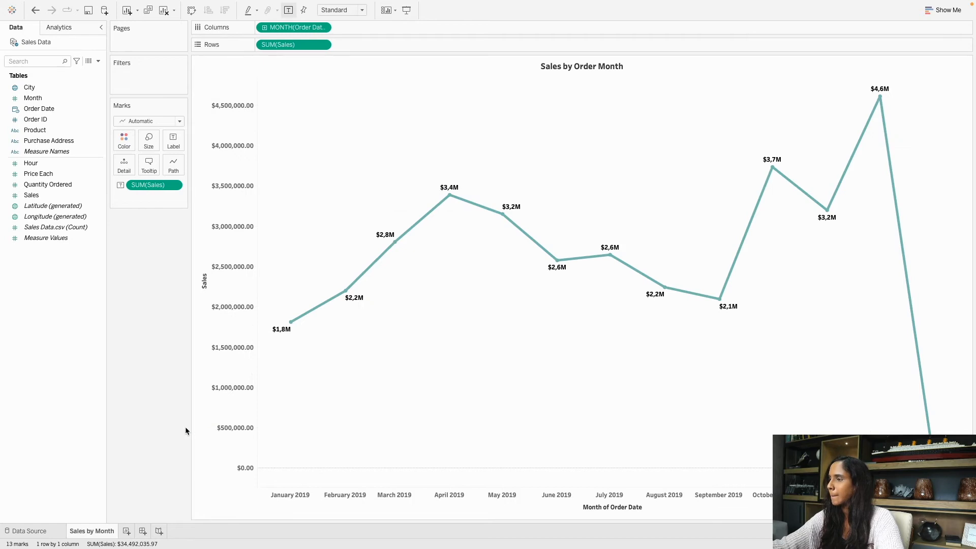
pyautogui.rightClick(96, 535)
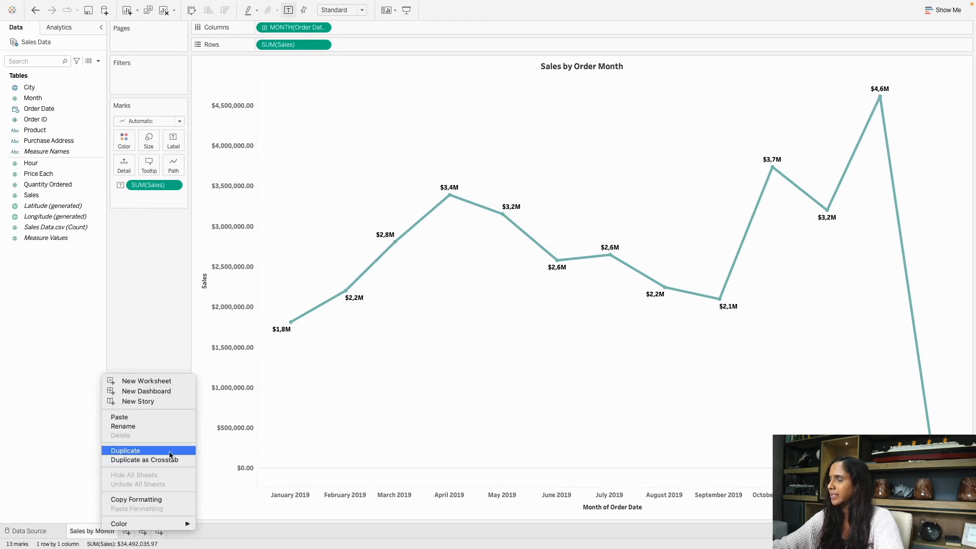
pyautogui.click(125, 451)
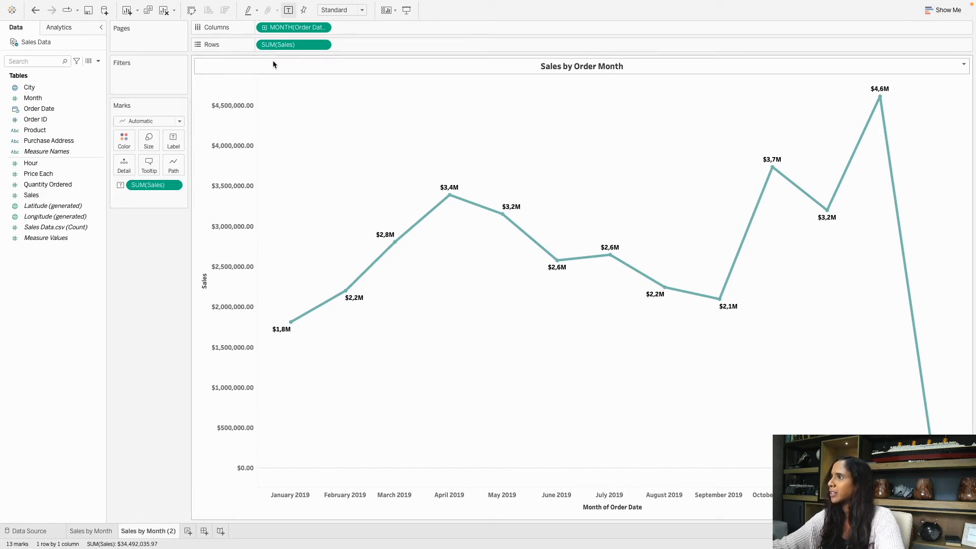
# Preview heat map, highlight table and pie layouts, then settle on horizontal bars.
pyautogui.click(923, 12)
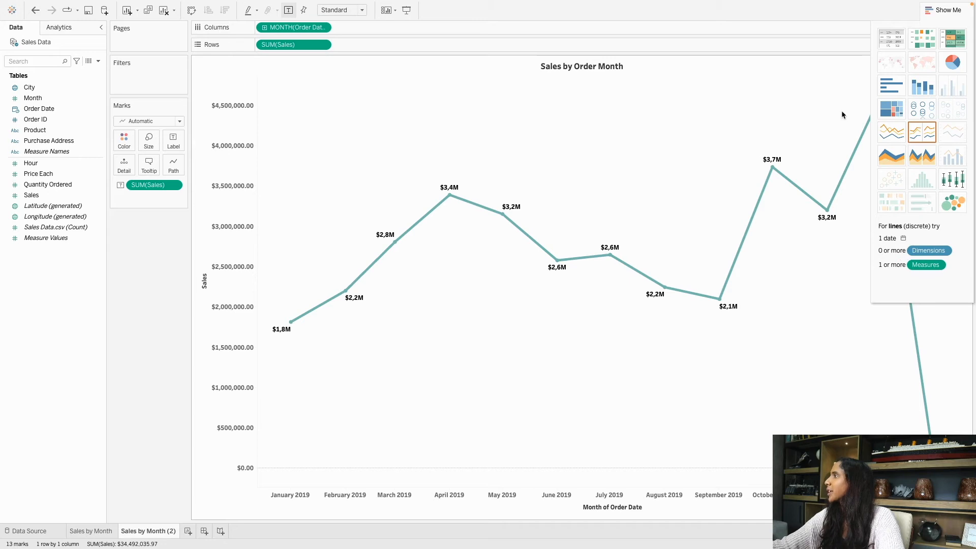
pyautogui.click(923, 39)
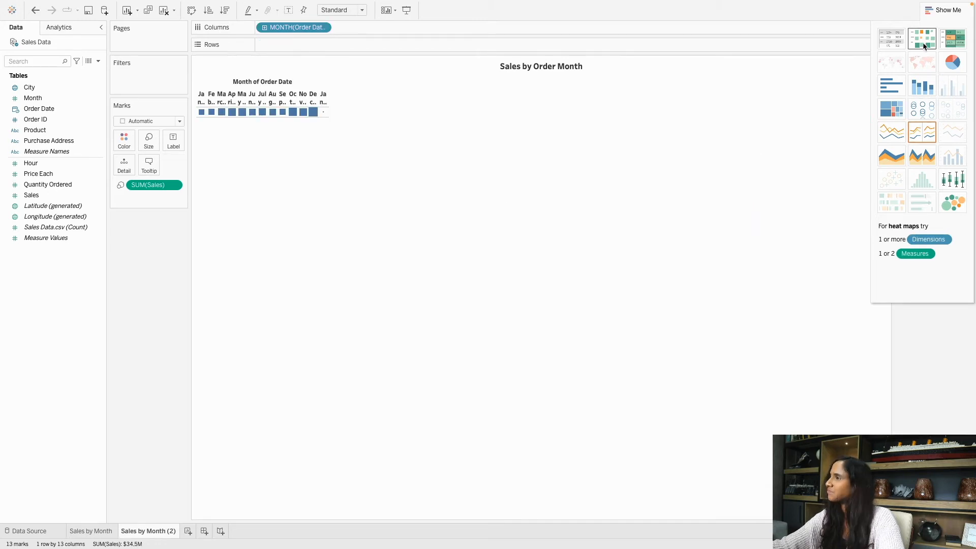
pyautogui.click(953, 42)
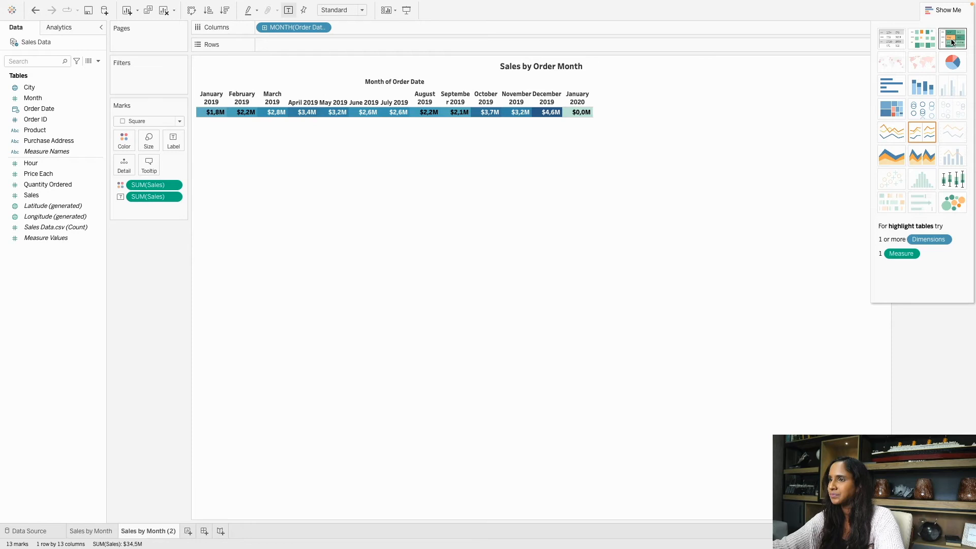
pyautogui.click(954, 67)
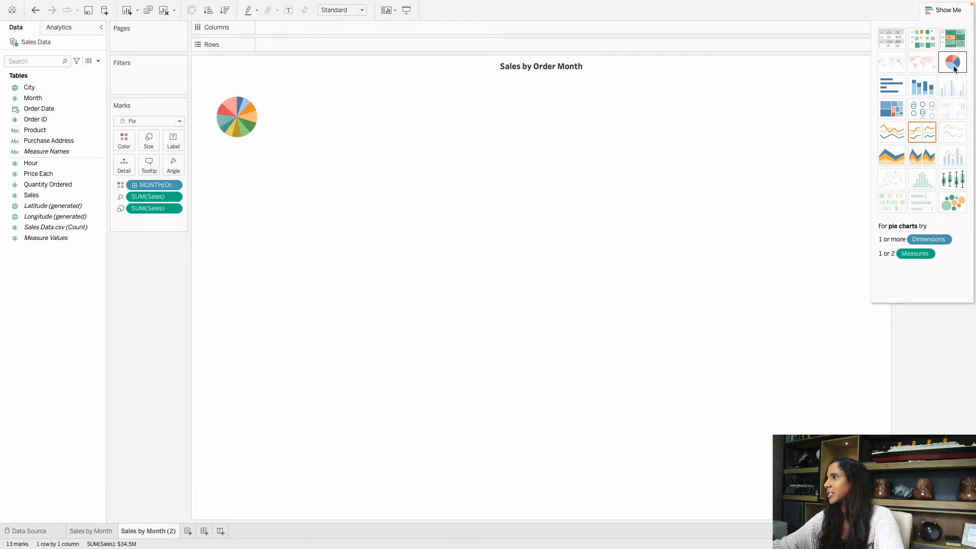
pyautogui.click(891, 94)
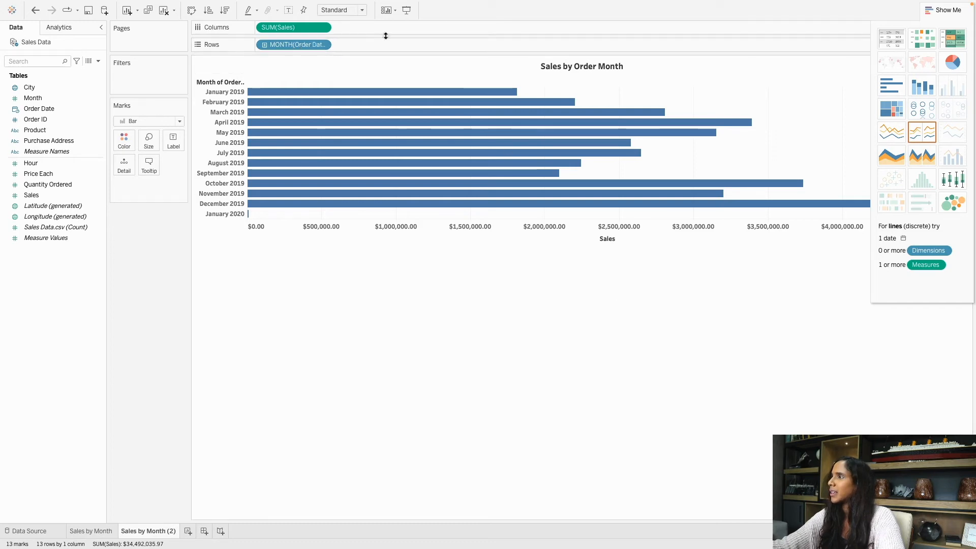
# Replace SUM(Sales) on Columns with Quantity Ordered, giving bars totalling 209 079.
pyautogui.click(927, 11)
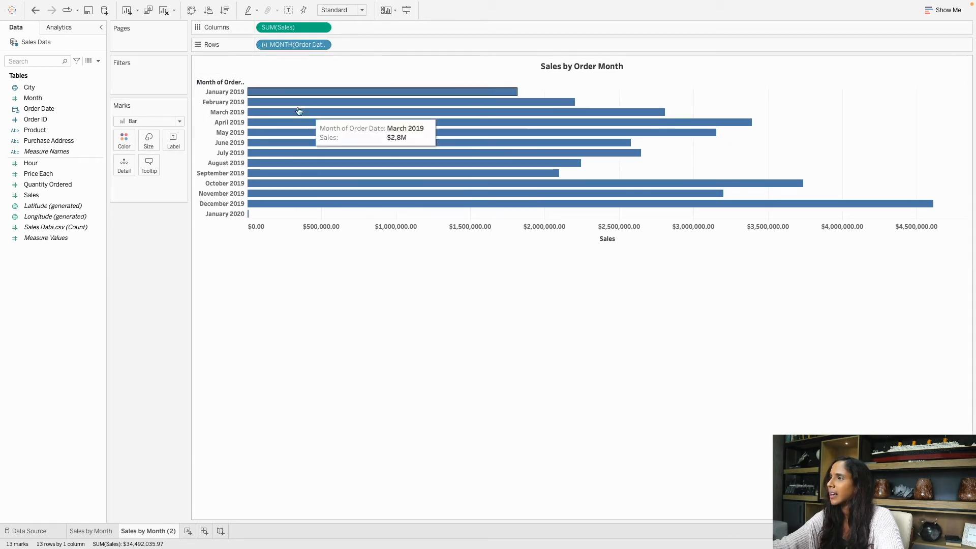
pyautogui.moveTo(283, 28); pyautogui.dragTo(111, 283)
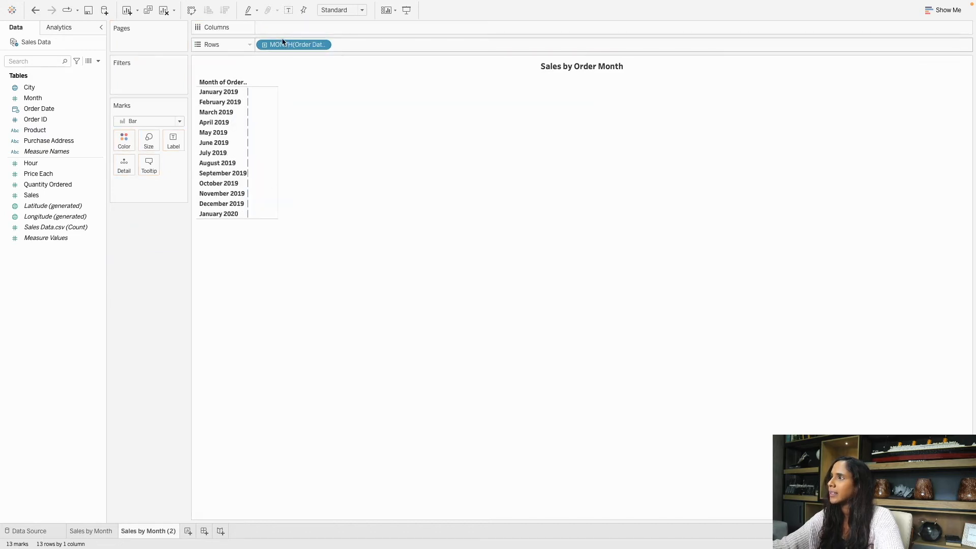
pyautogui.click(45, 184)
pyautogui.moveTo(45, 184)
pyautogui.mouseDown()
pyautogui.moveTo(181, 137)
pyautogui.moveTo(272, 29)
pyautogui.mouseUp()
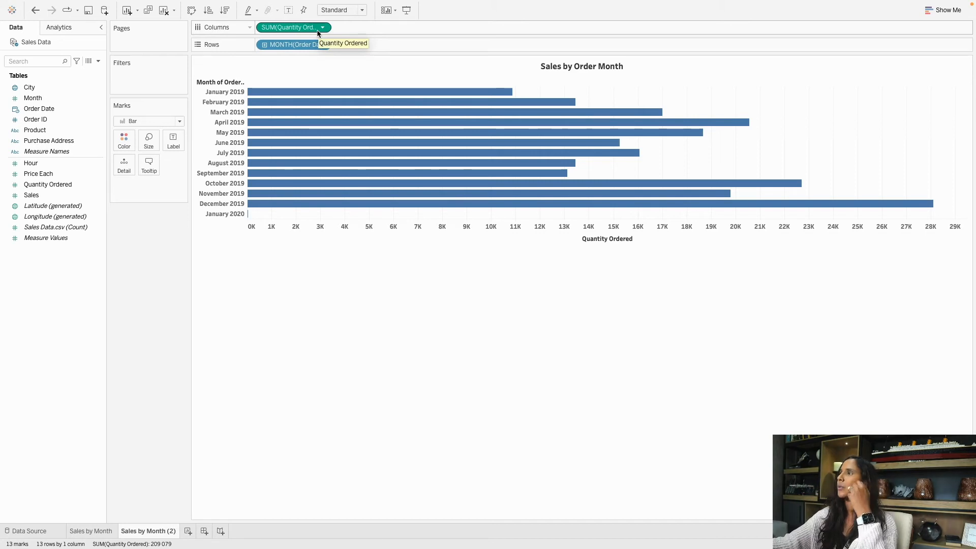
pyautogui.click(38, 186)
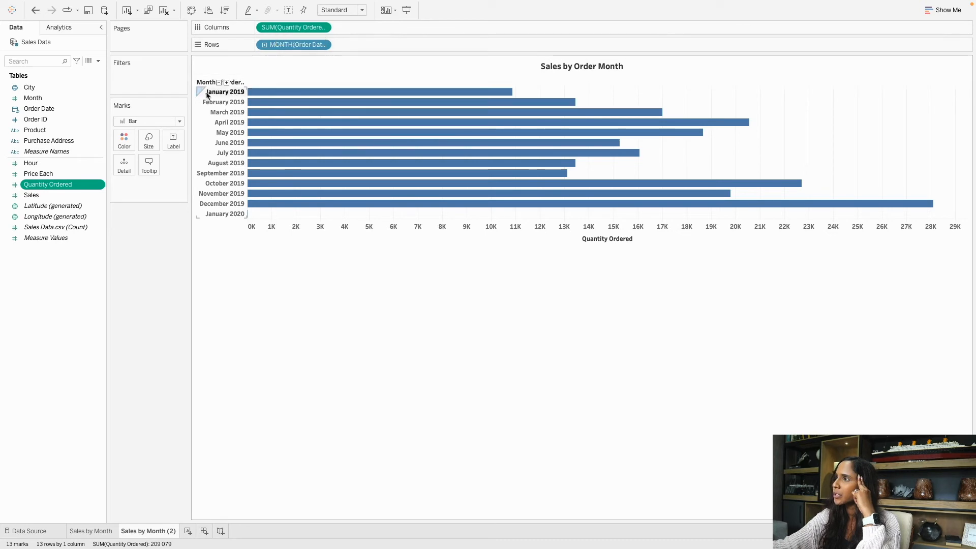
pyautogui.moveTo(267, 95)
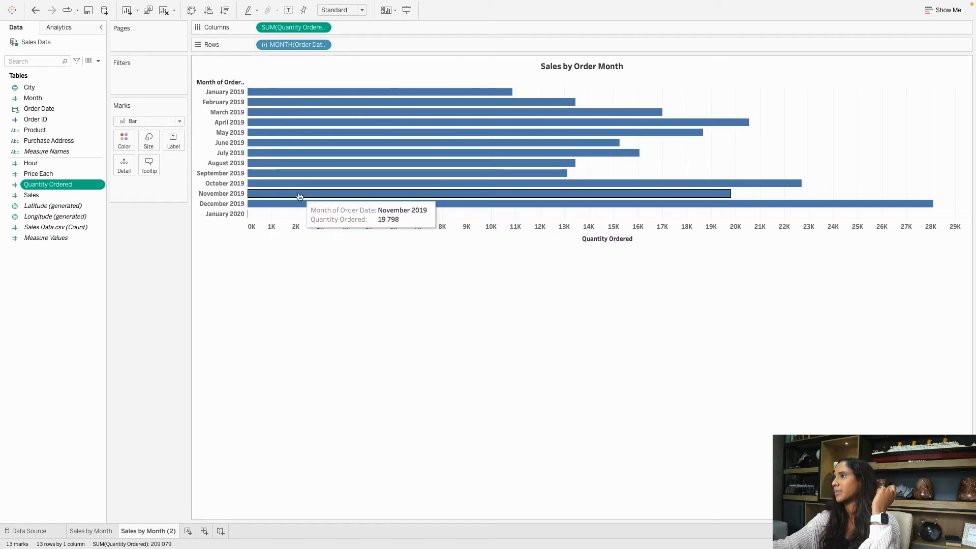
pyautogui.moveTo(464, 150)
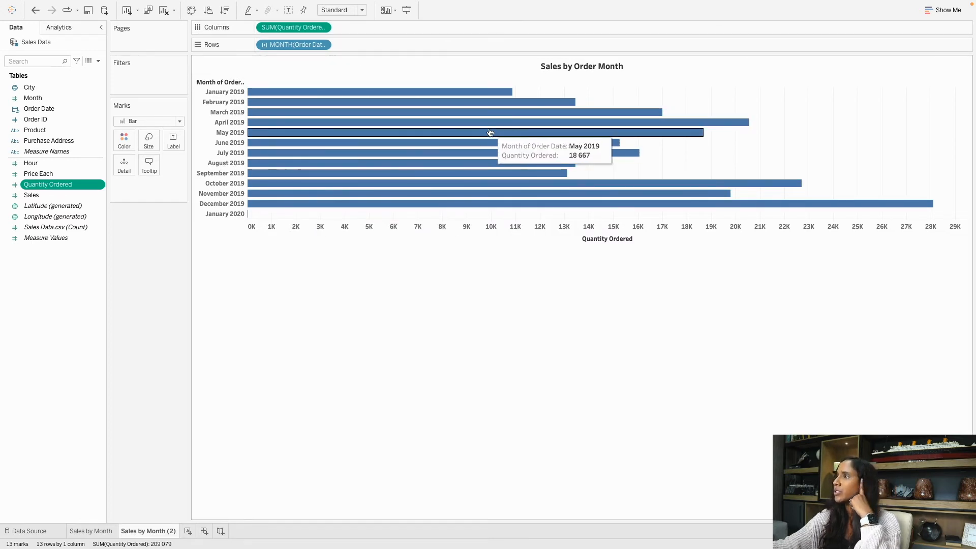
pyautogui.moveTo(438, 141)
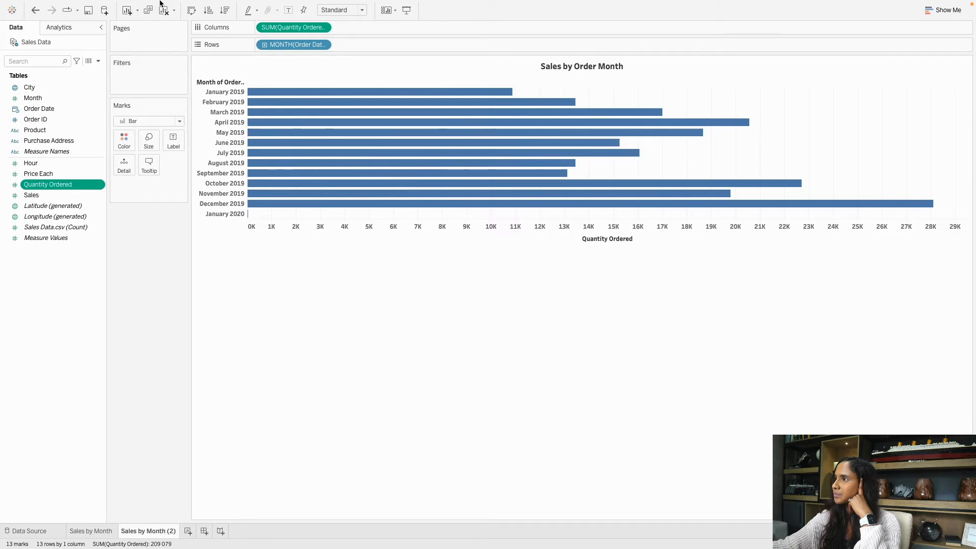
# Swap rows and columns for vertical bars and fit the chart to Entire View.
pyautogui.click(192, 12)
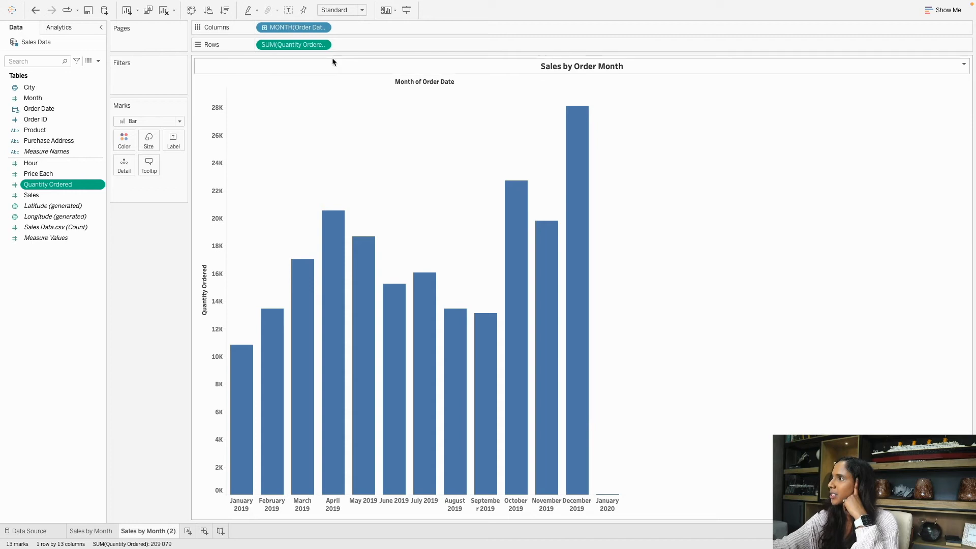
pyautogui.click(344, 11)
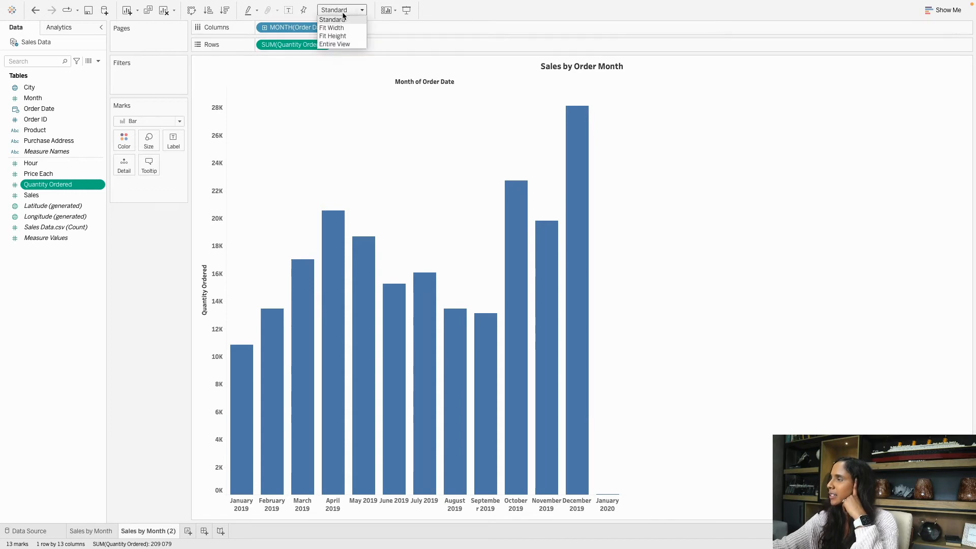
pyautogui.click(335, 45)
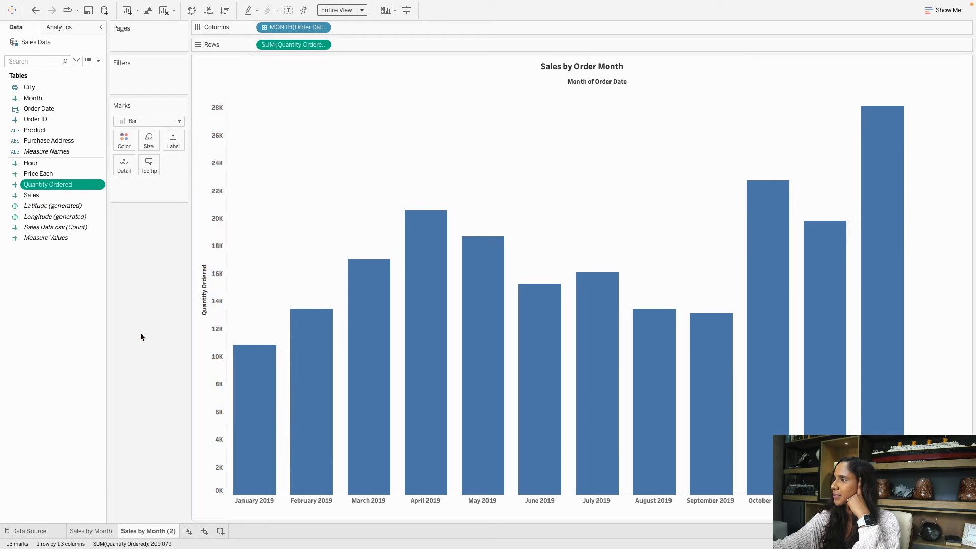
# Colour the bars dark grey and label each with its Quantity Ordered value.
pyautogui.click(127, 144)
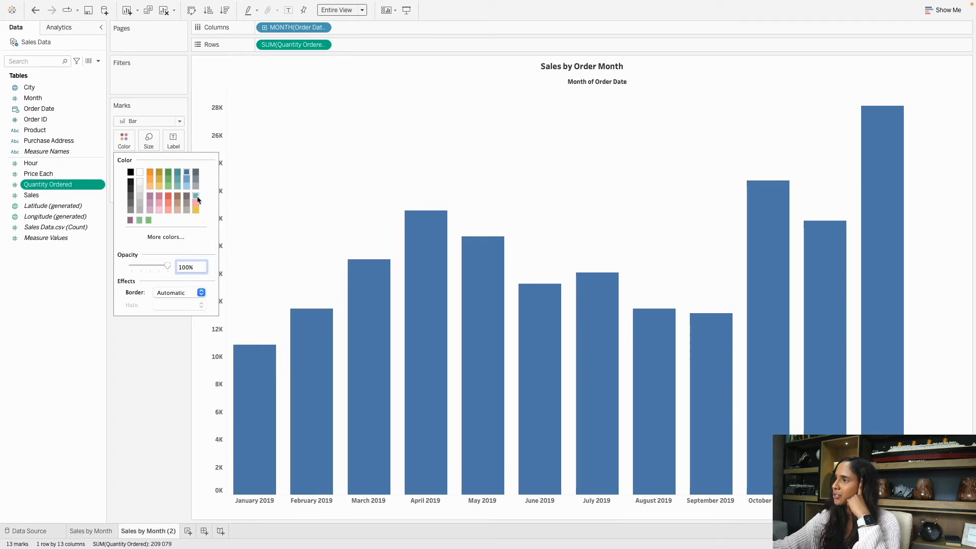
pyautogui.click(131, 196)
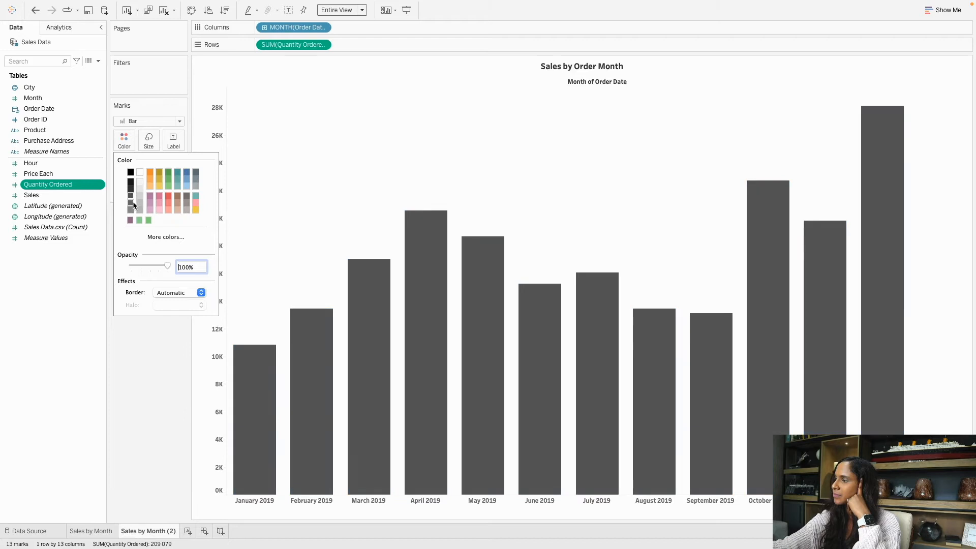
pyautogui.click(155, 385)
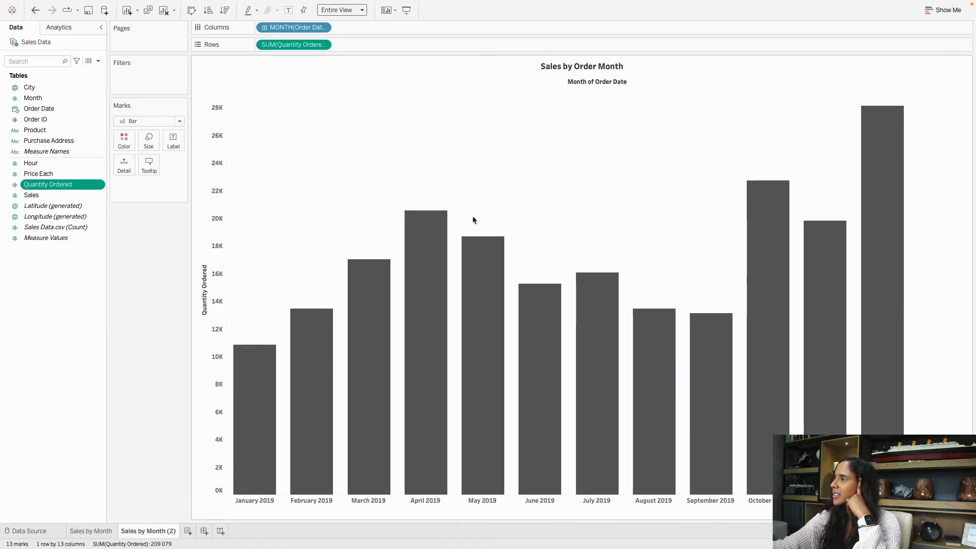
pyautogui.moveTo(47, 187); pyautogui.dragTo(177, 142)
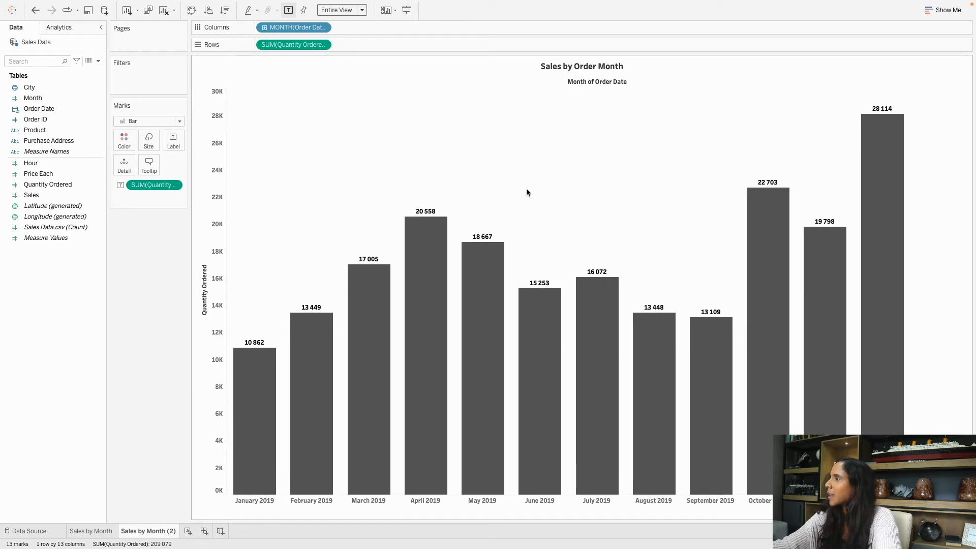
# Change the chart title from Sales to 'Quantity Ordered by Order Month'.
pyautogui.doubleClick(579, 67)
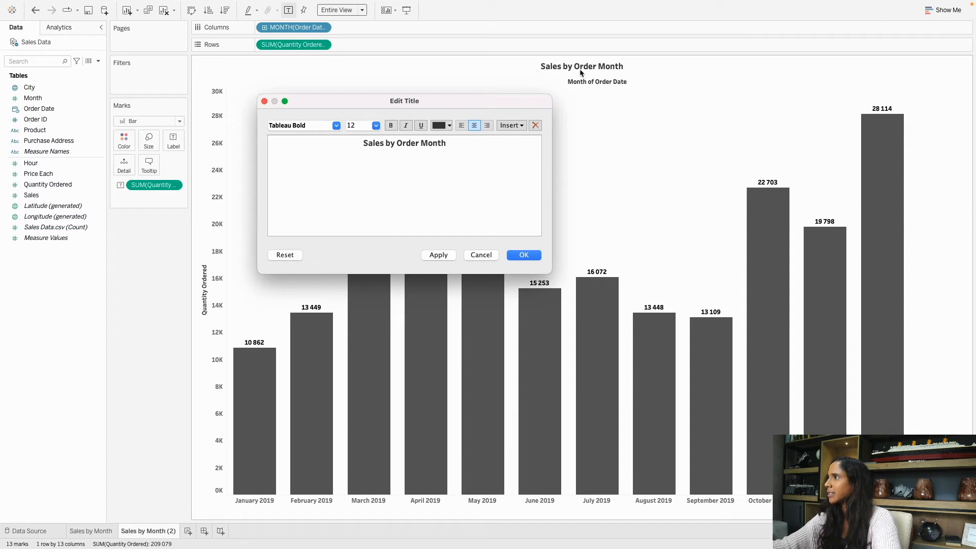
pyautogui.doubleClick(371, 144)
pyautogui.press('BackSpace')
pyautogui.write('Quantity Orde')
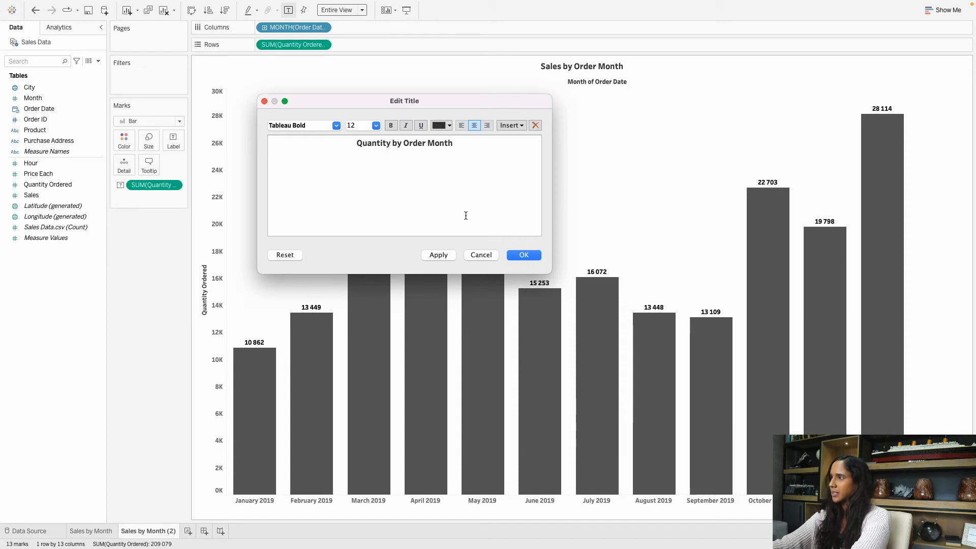
pyautogui.write('red')
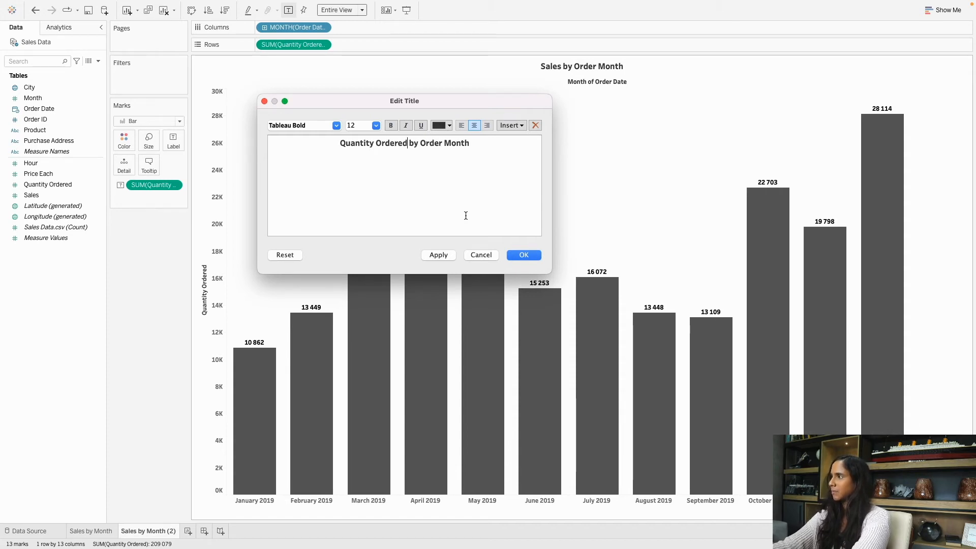
pyautogui.click(522, 254)
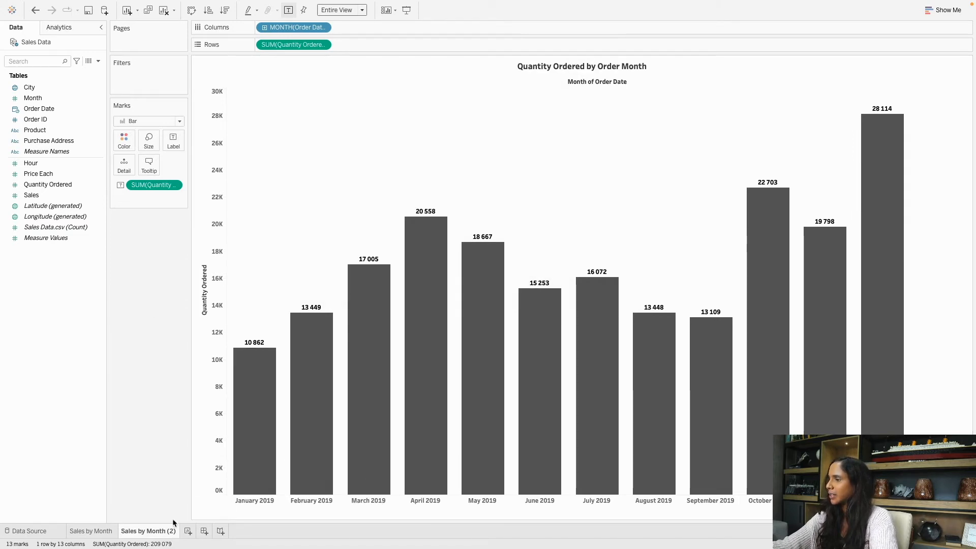
# Rename the Sales by Month (2) tab to 'Qty by Month'.
pyautogui.doubleClick(145, 533)
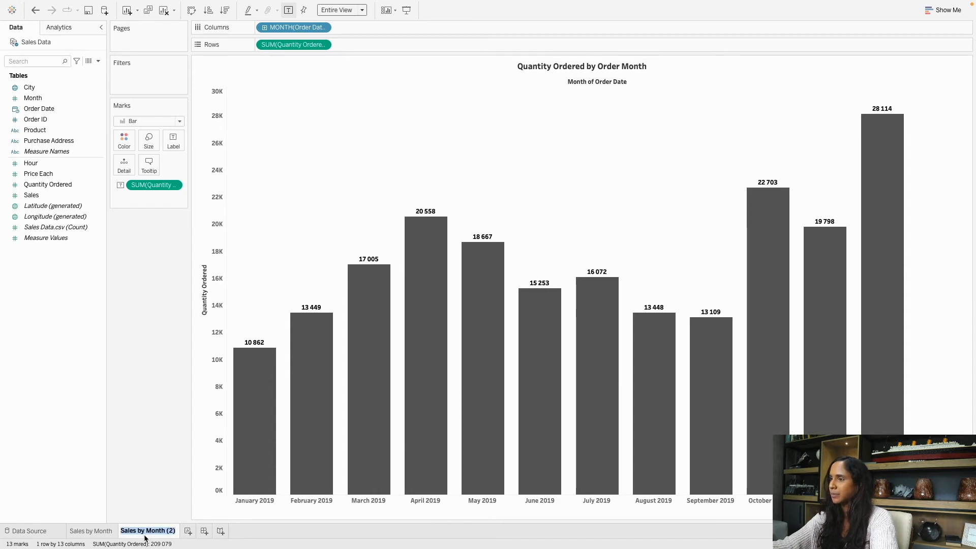
pyautogui.write('Qty')
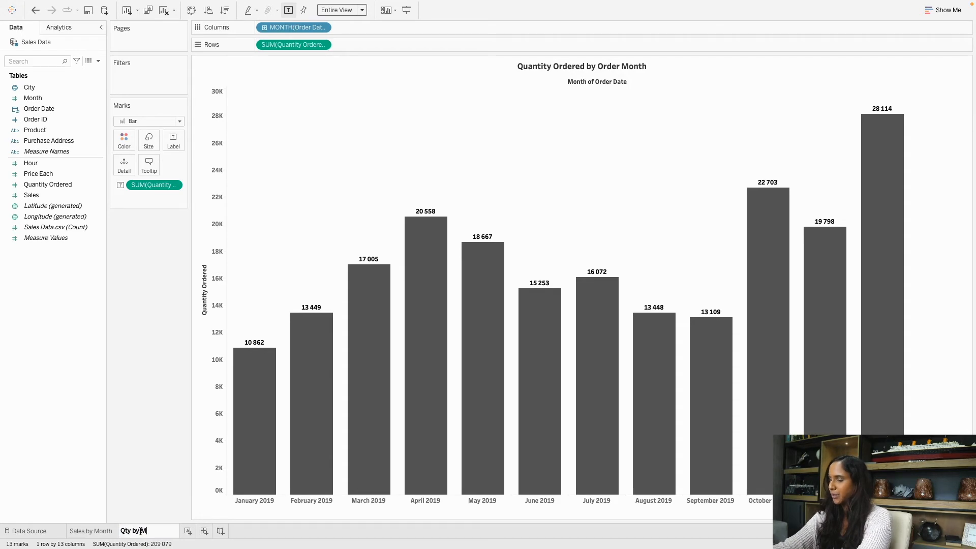
pyautogui.press('Return')
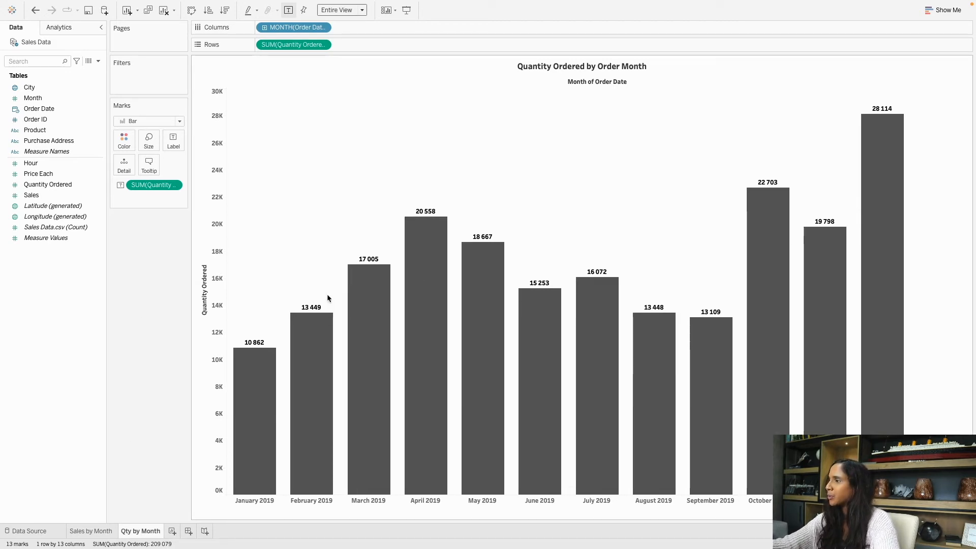
# Duplicate Qty by Month and clear the quantity measure, labels and order month from the copy.
pyautogui.rightClick(144, 534)
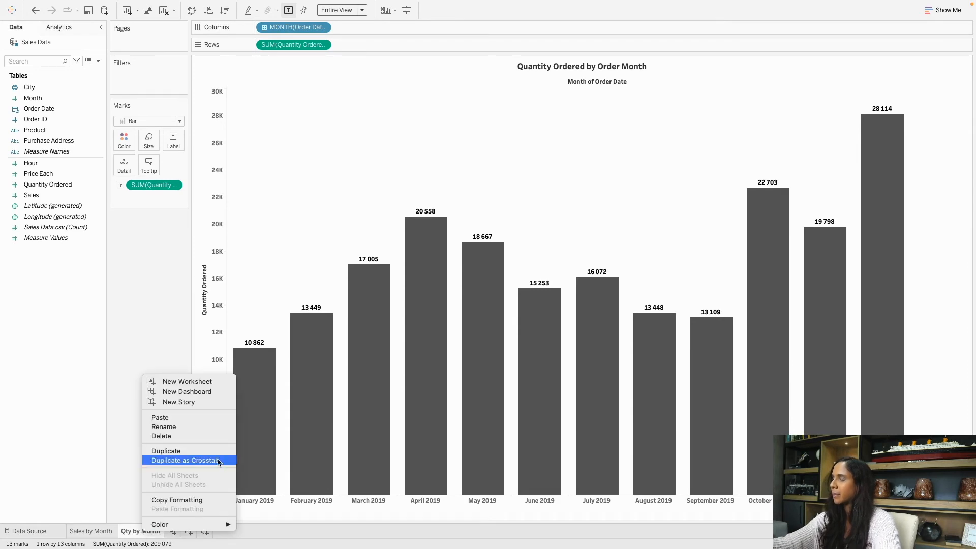
pyautogui.click(210, 452)
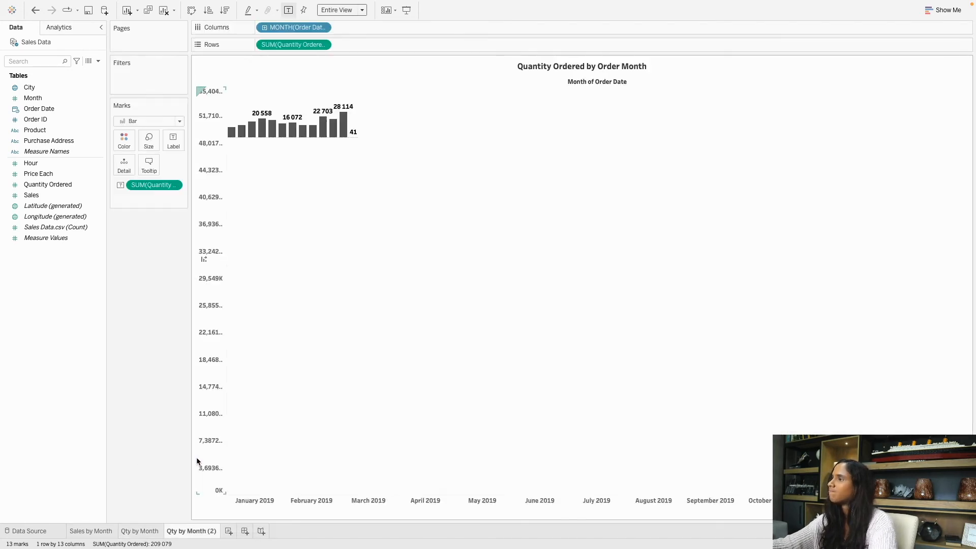
pyautogui.moveTo(294, 44); pyautogui.dragTo(216, 244)
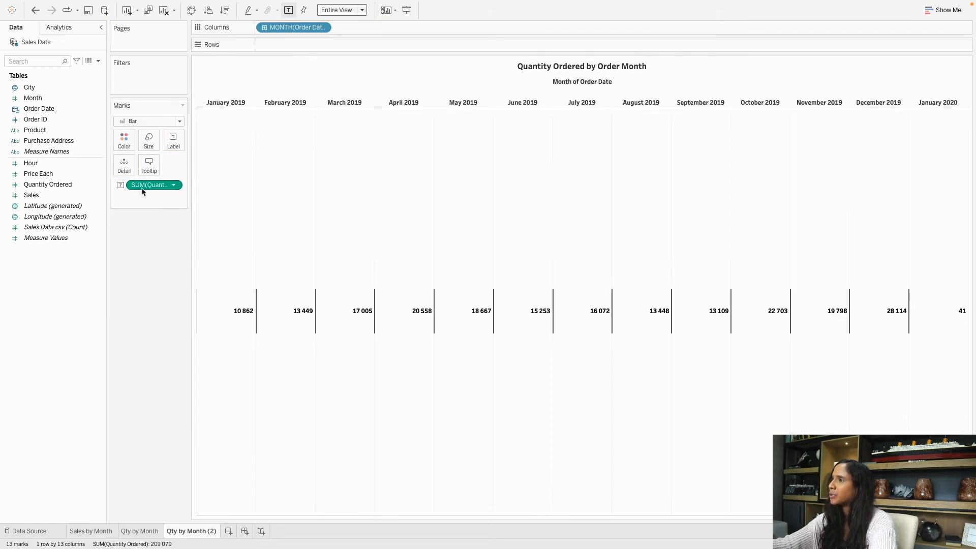
pyautogui.moveTo(147, 186); pyautogui.dragTo(331, 118)
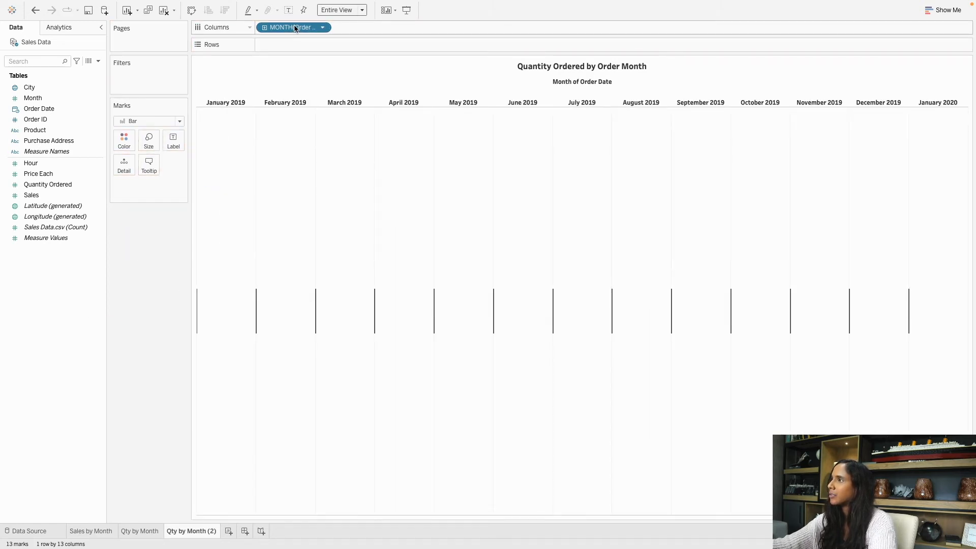
pyautogui.moveTo(298, 29); pyautogui.dragTo(102, 334)
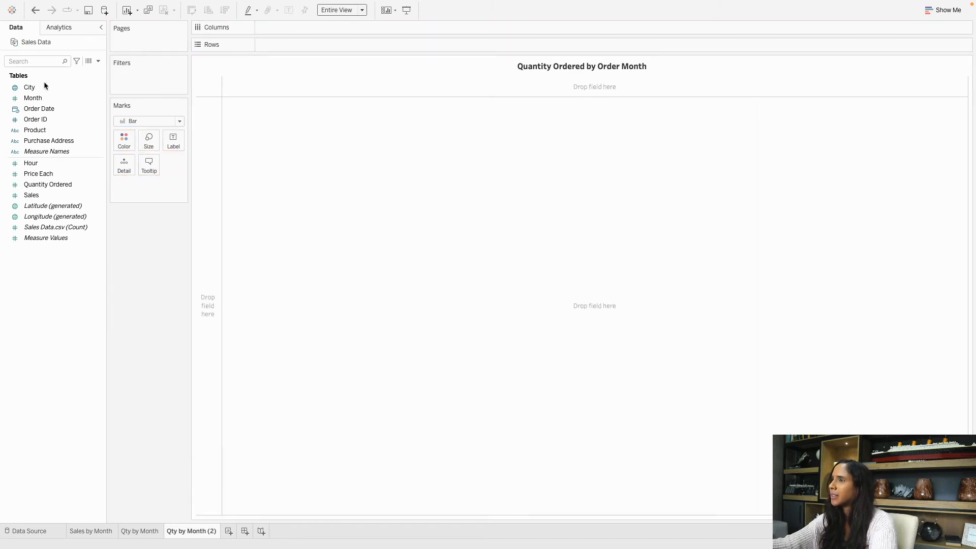
# Plot SUM(Sales) by Product on Rows as horizontal bars.
pyautogui.moveTo(43, 132); pyautogui.dragTo(272, 44)
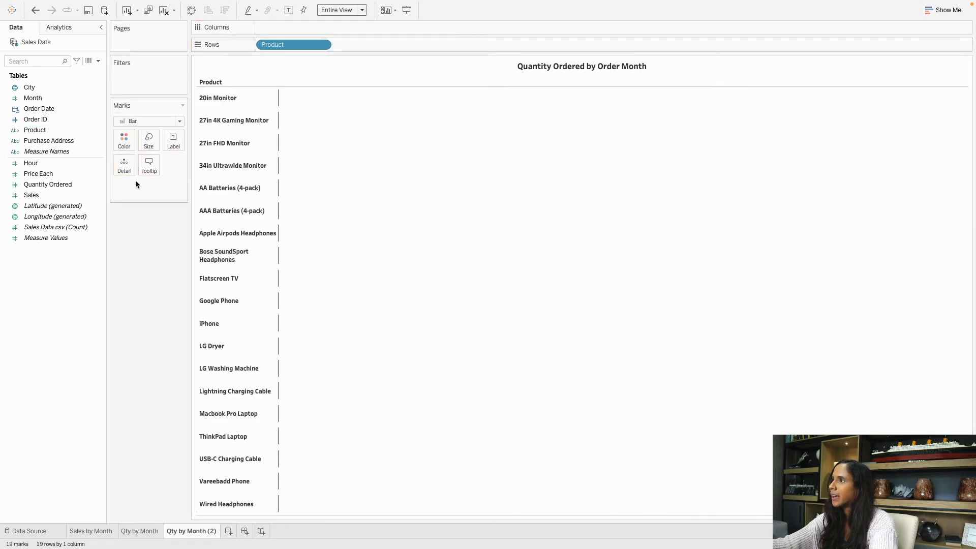
pyautogui.click(49, 198)
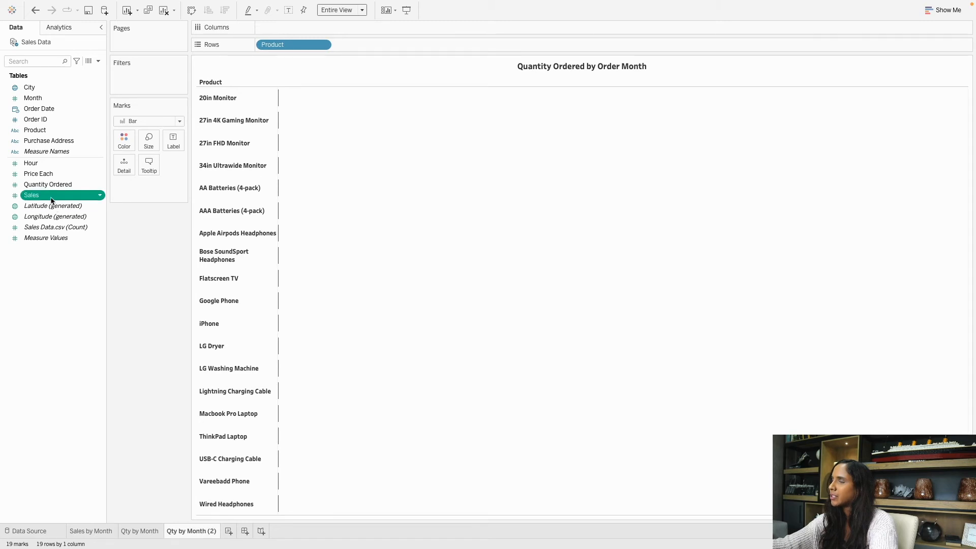
pyautogui.doubleClick(58, 196)
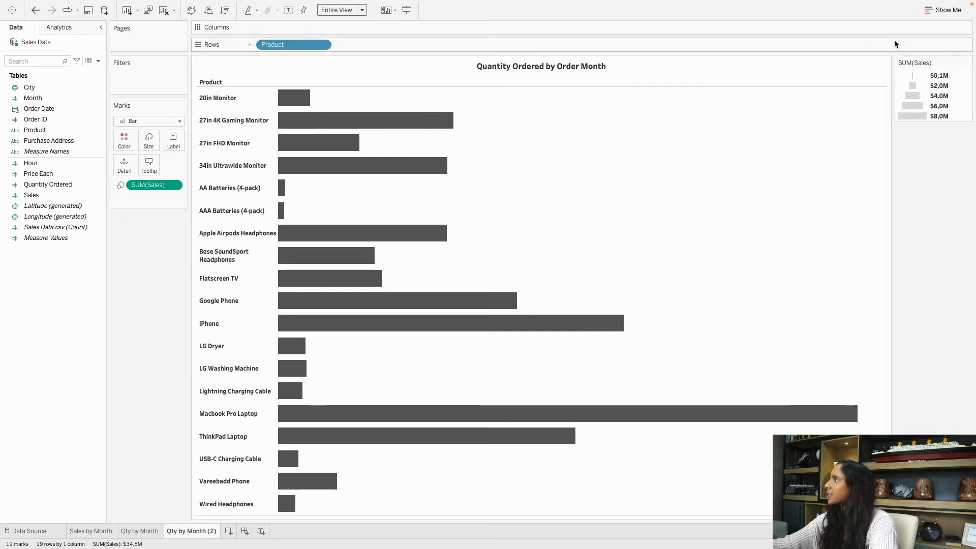
pyautogui.click(931, 10)
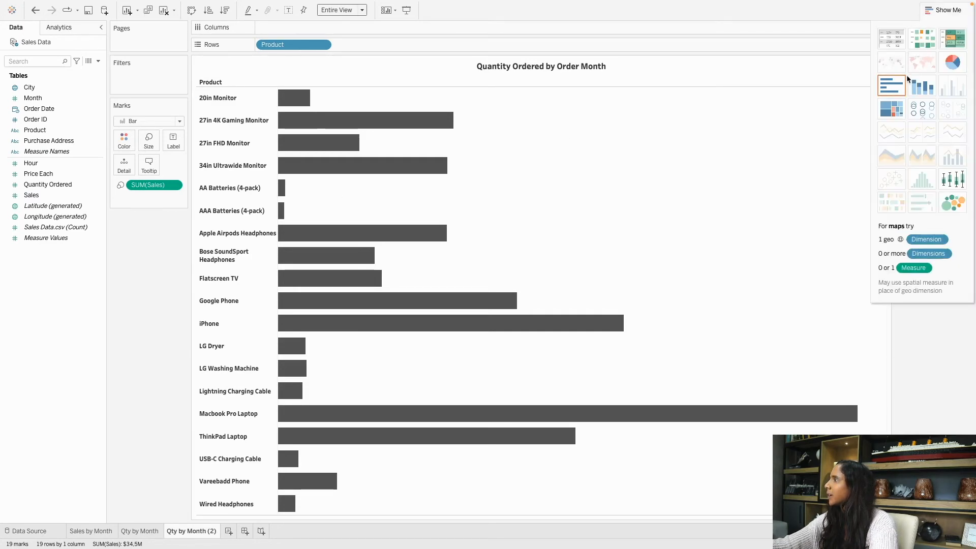
pyautogui.click(889, 90)
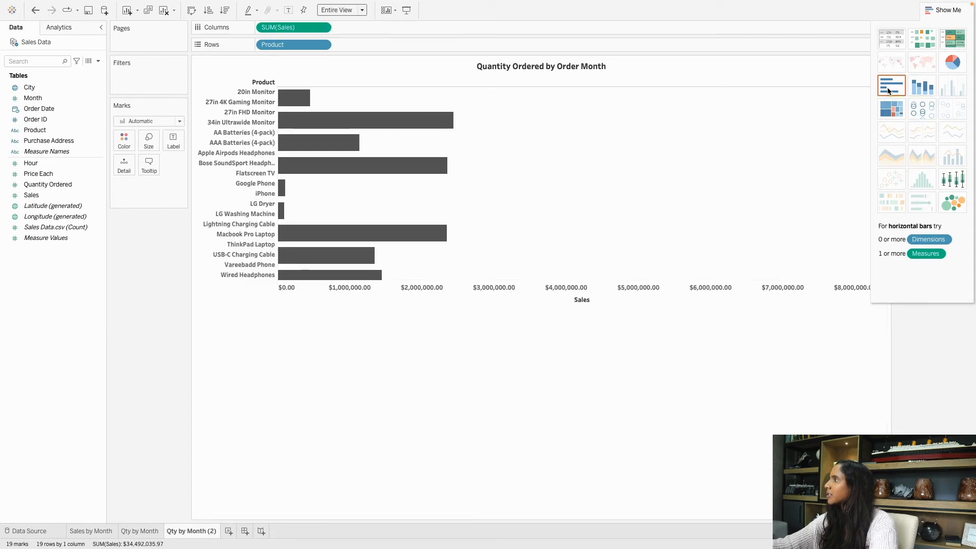
pyautogui.click(931, 10)
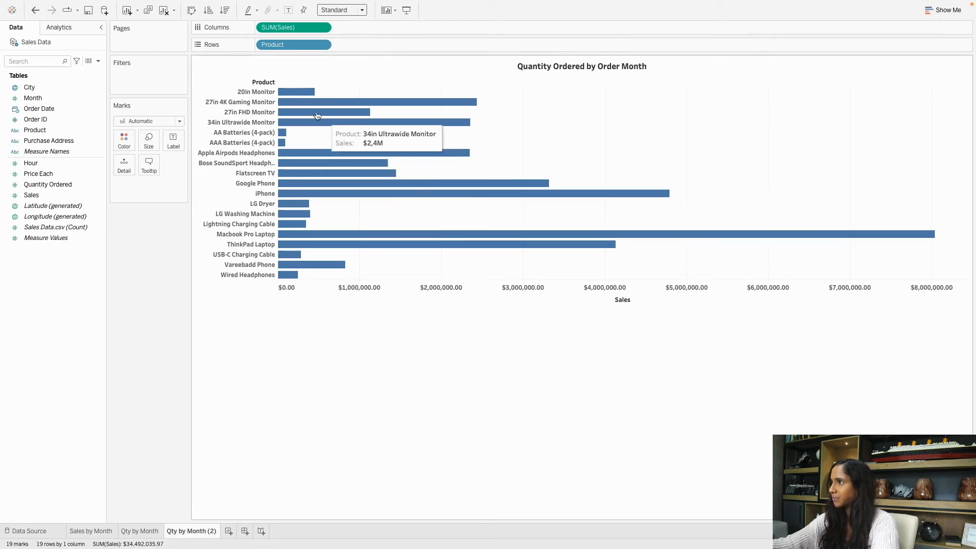
# Sort the product bars by Sales descending and fit the chart to Entire View.
pyautogui.click(225, 11)
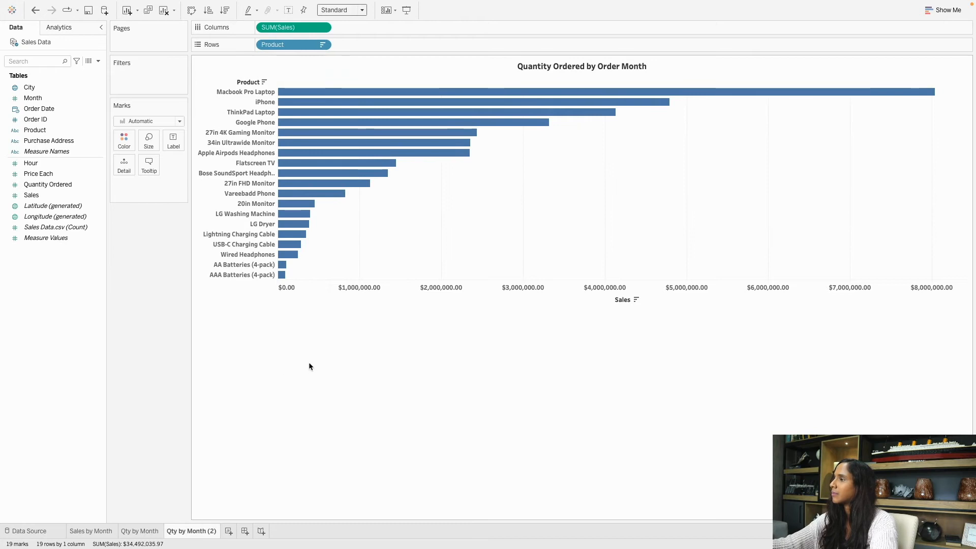
pyautogui.click(337, 10)
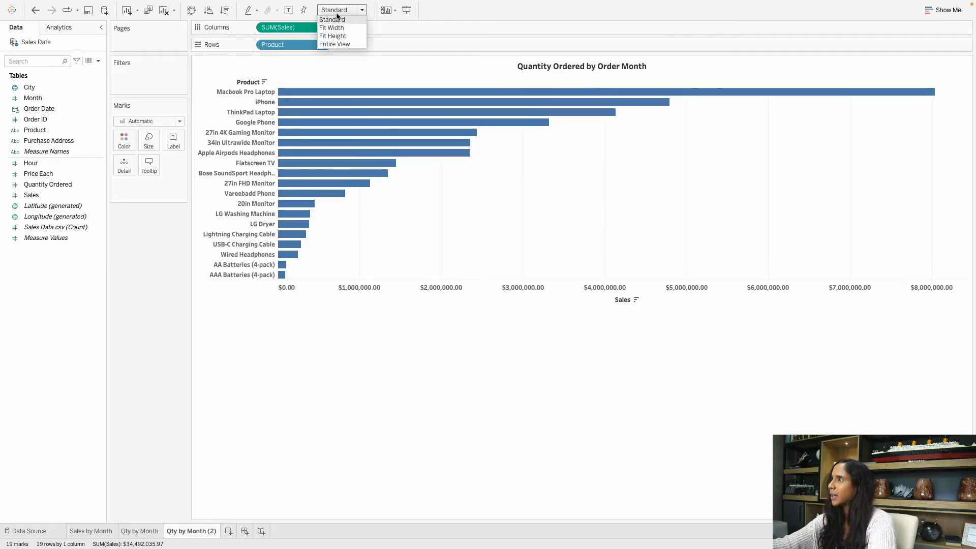
pyautogui.click(338, 45)
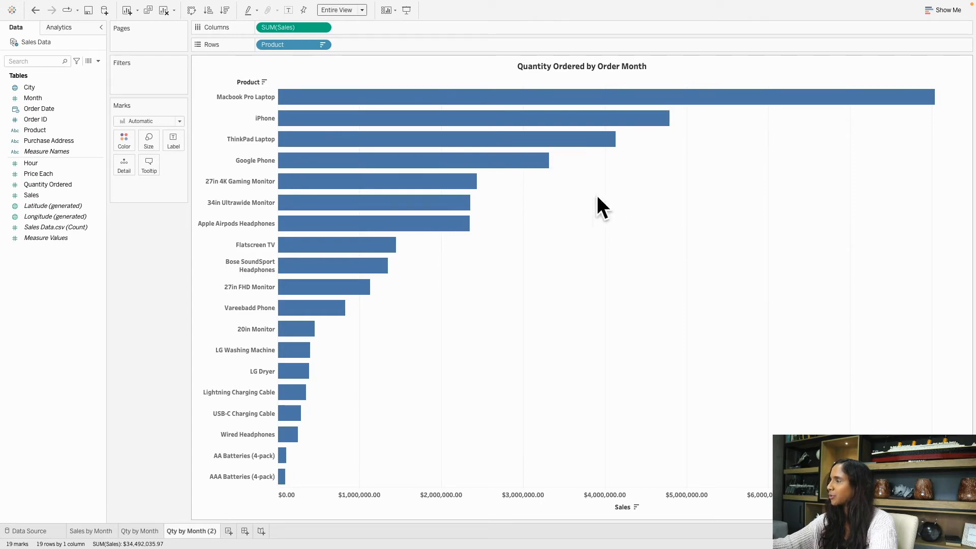
# Set the Columns grid lines to None in the sheet's Lines formatting.
pyautogui.rightClick(565, 198)
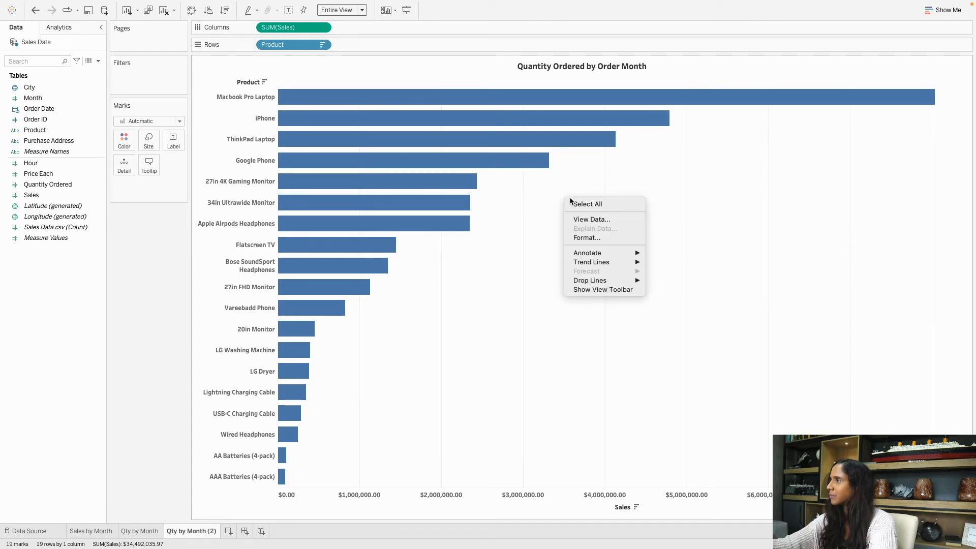
pyautogui.click(593, 238)
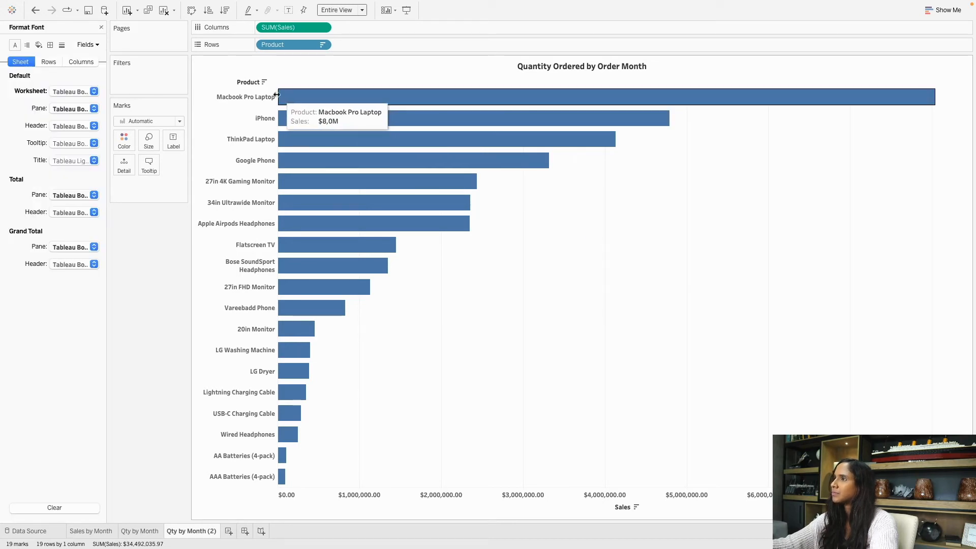
pyautogui.click(61, 46)
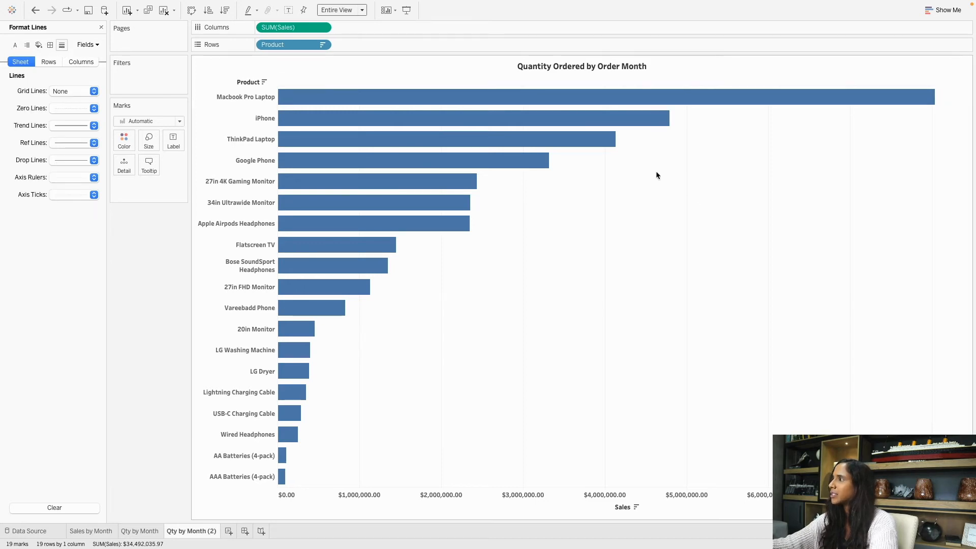
pyautogui.click(82, 62)
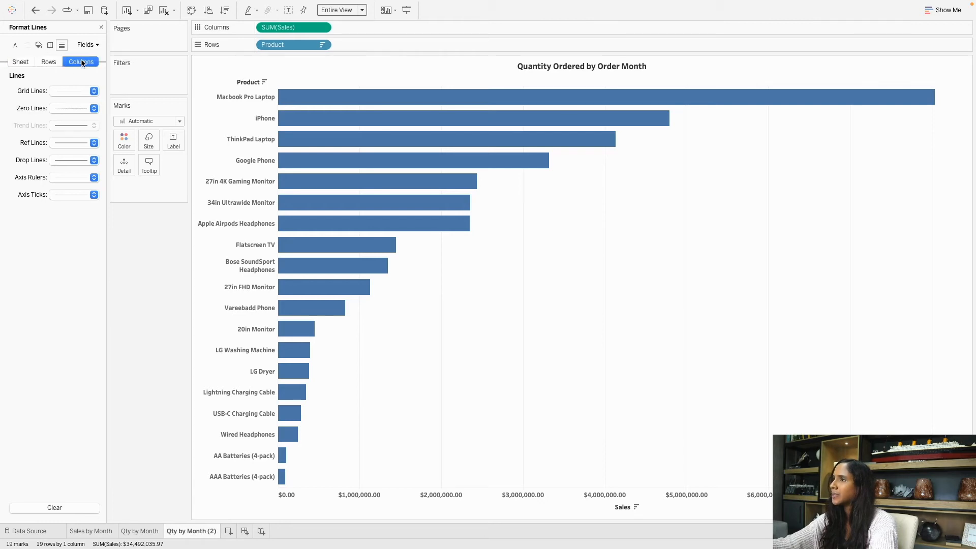
pyautogui.click(69, 90)
pyautogui.click(78, 105)
pyautogui.click(692, 285)
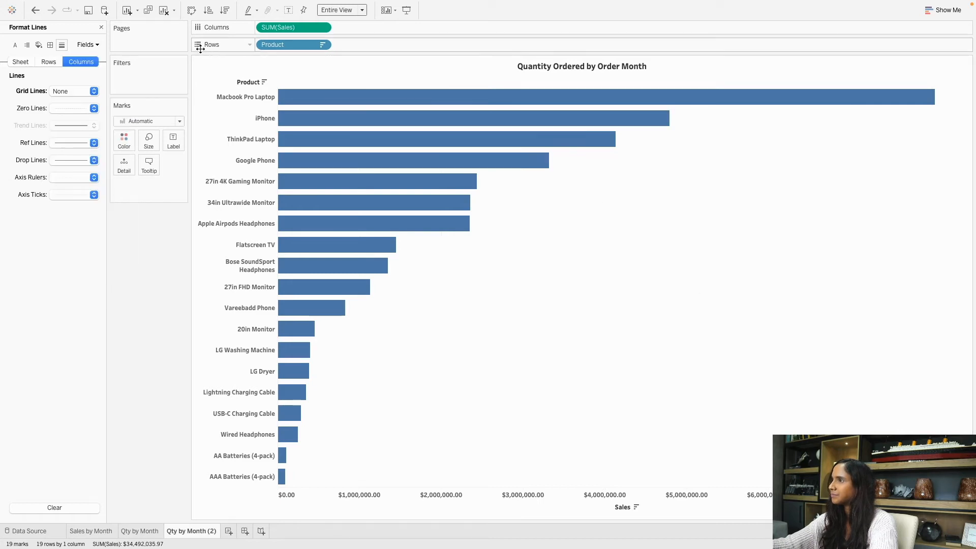
pyautogui.click(101, 28)
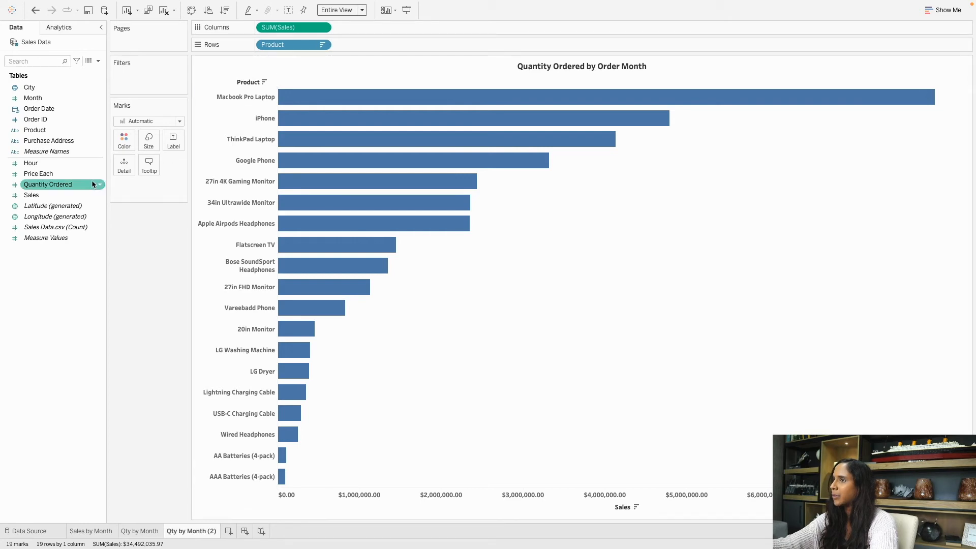
# Add Sales and then Quantity Ordered to the Label shelf of the Marks card.
pyautogui.moveTo(31, 195); pyautogui.dragTo(174, 143)
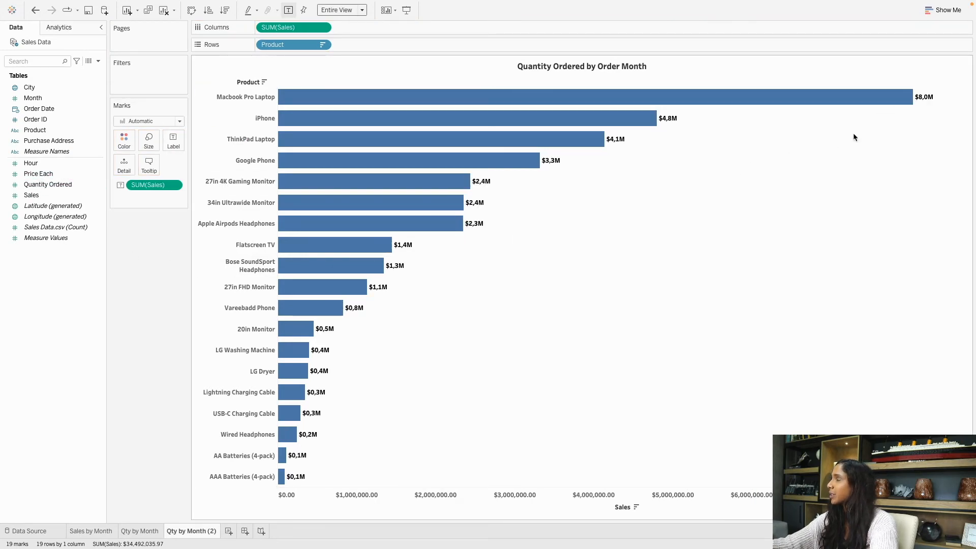
pyautogui.click(95, 199)
pyautogui.click(56, 186)
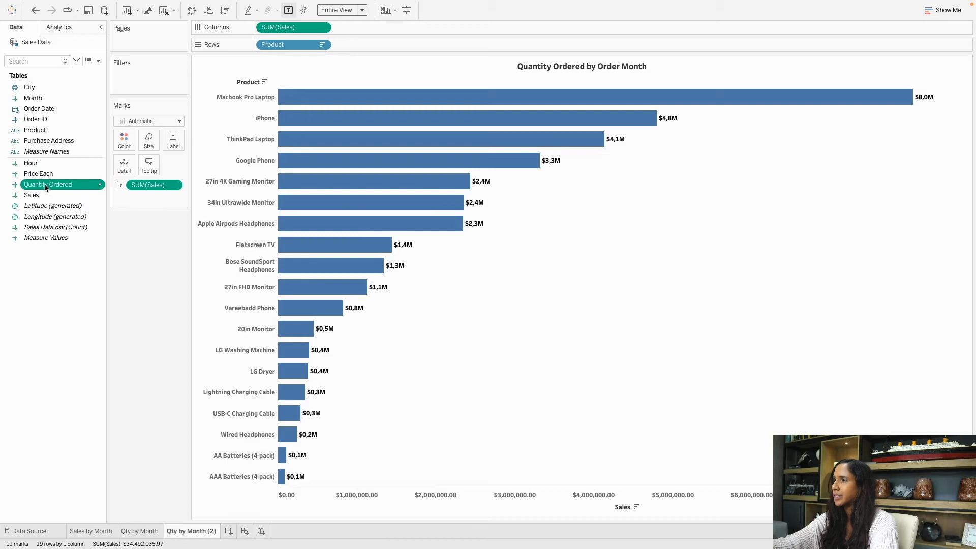
pyautogui.moveTo(36, 188); pyautogui.dragTo(171, 145)
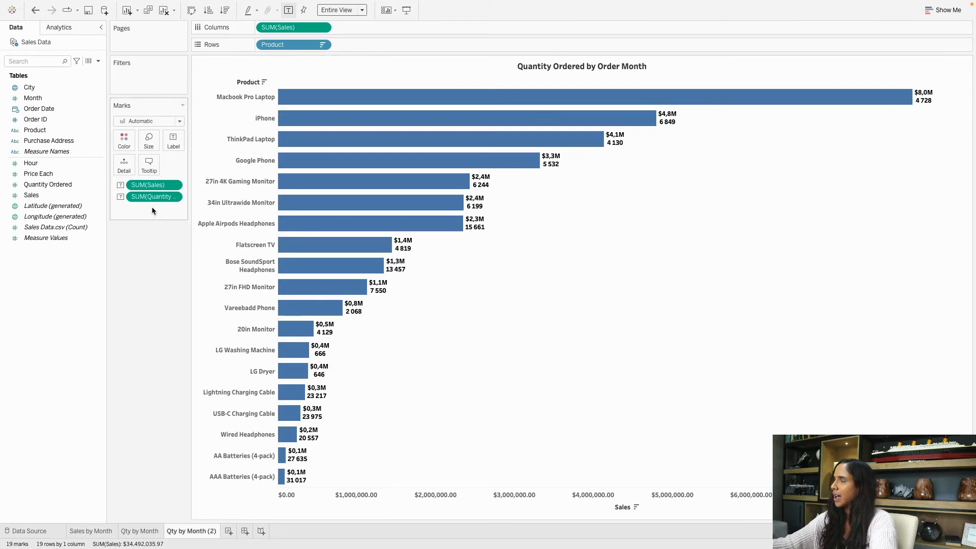
pyautogui.moveTo(152, 203); pyautogui.dragTo(150, 238)
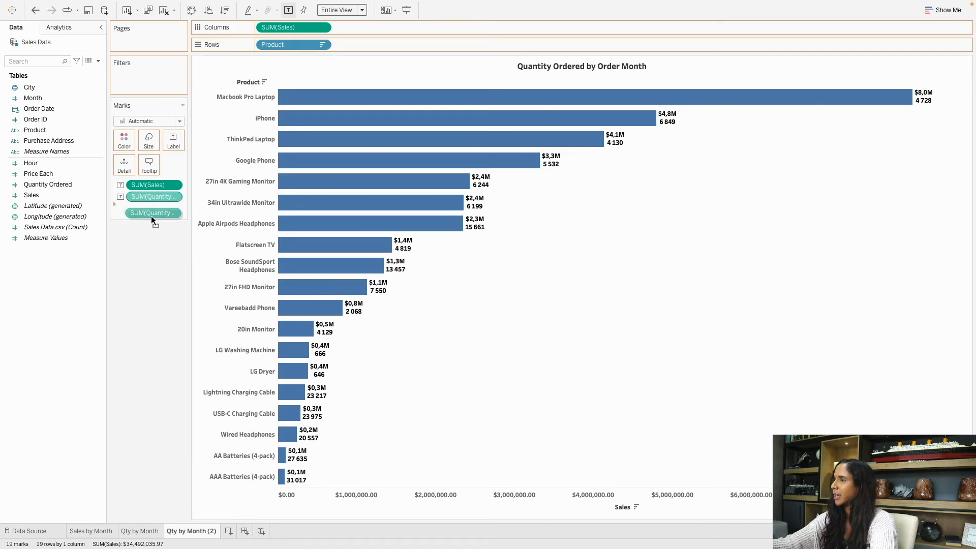
pyautogui.moveTo(151, 202); pyautogui.dragTo(150, 199)
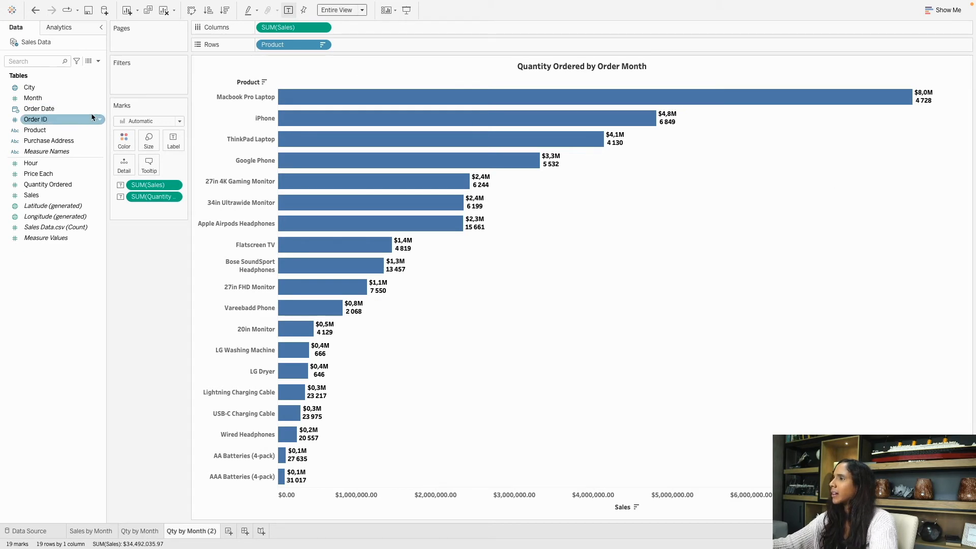
# Colour the product bars teal from the Marks card Color palette.
pyautogui.click(124, 141)
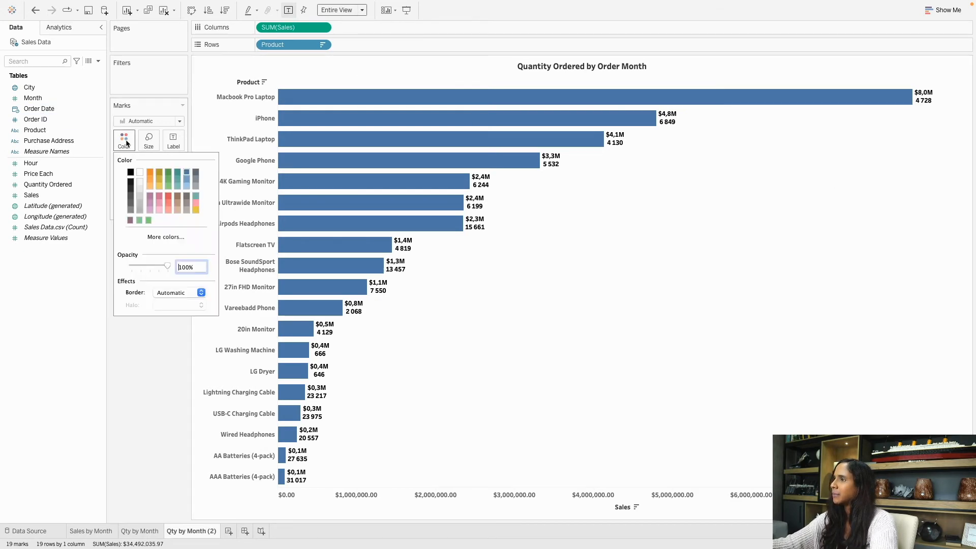
pyautogui.click(196, 196)
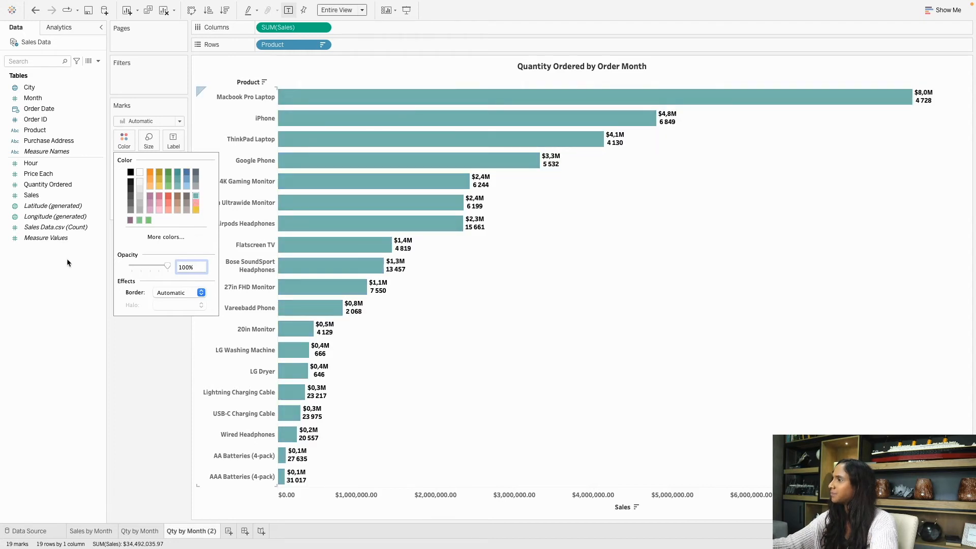
pyautogui.click(155, 371)
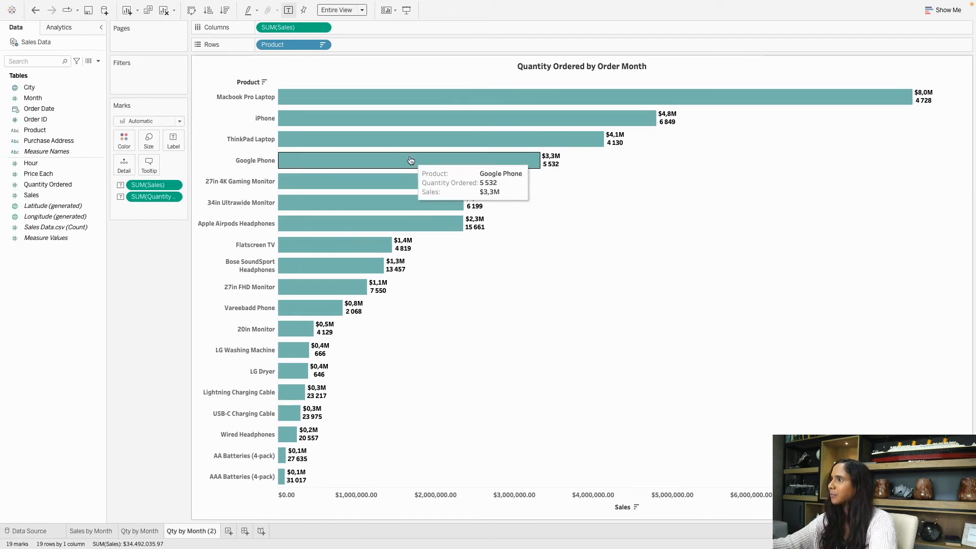
# Set the bar labels' horizontal alignment to Right after trying center and left.
pyautogui.click(173, 142)
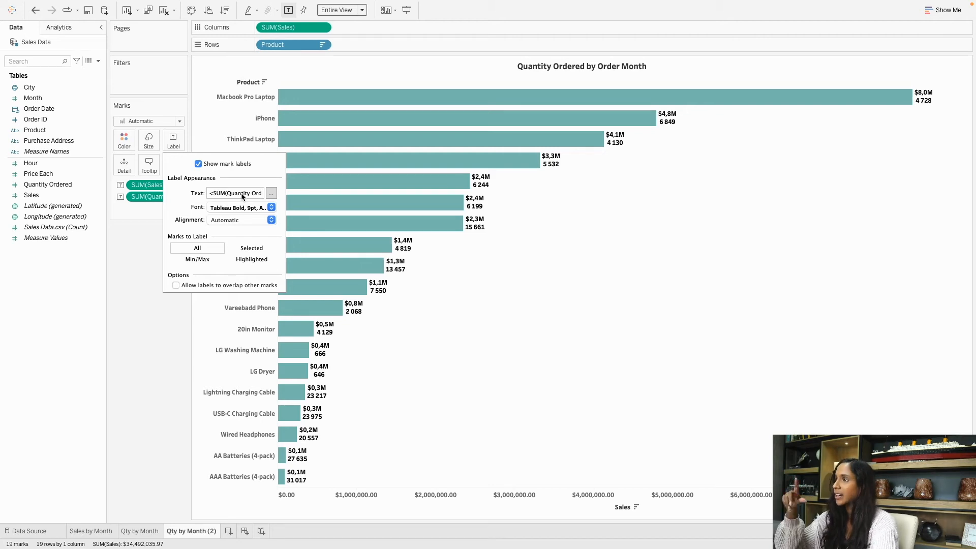
pyautogui.click(237, 207)
pyautogui.click(239, 209)
pyautogui.click(246, 218)
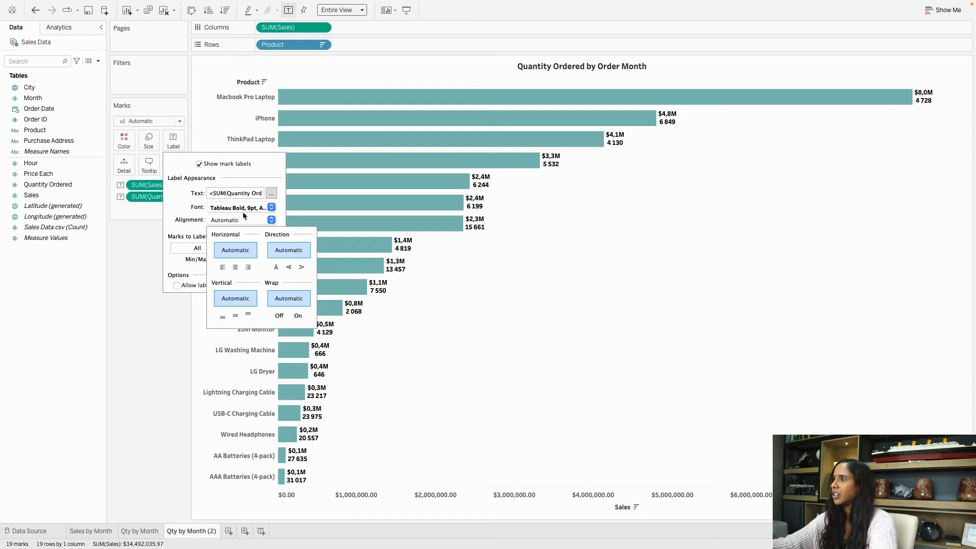
pyautogui.click(249, 269)
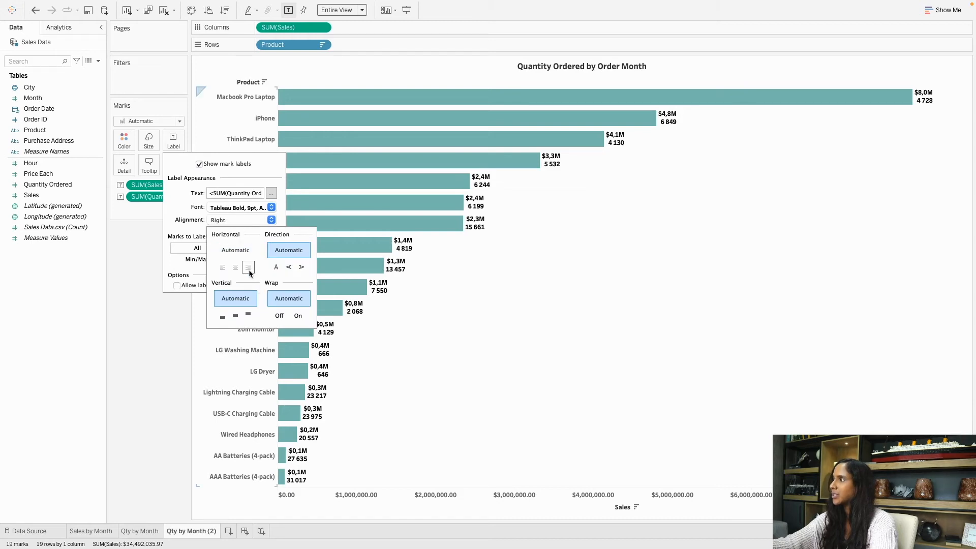
pyautogui.click(239, 268)
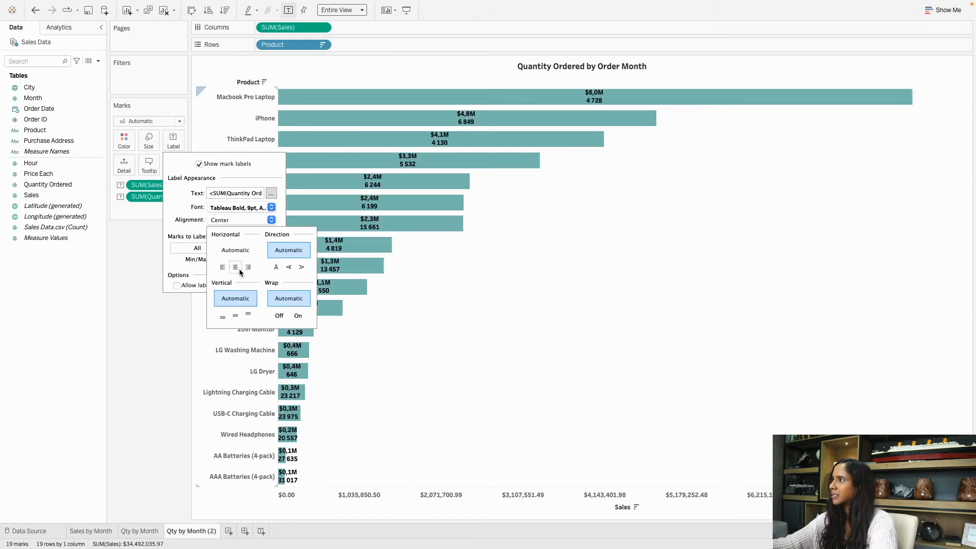
pyautogui.click(222, 270)
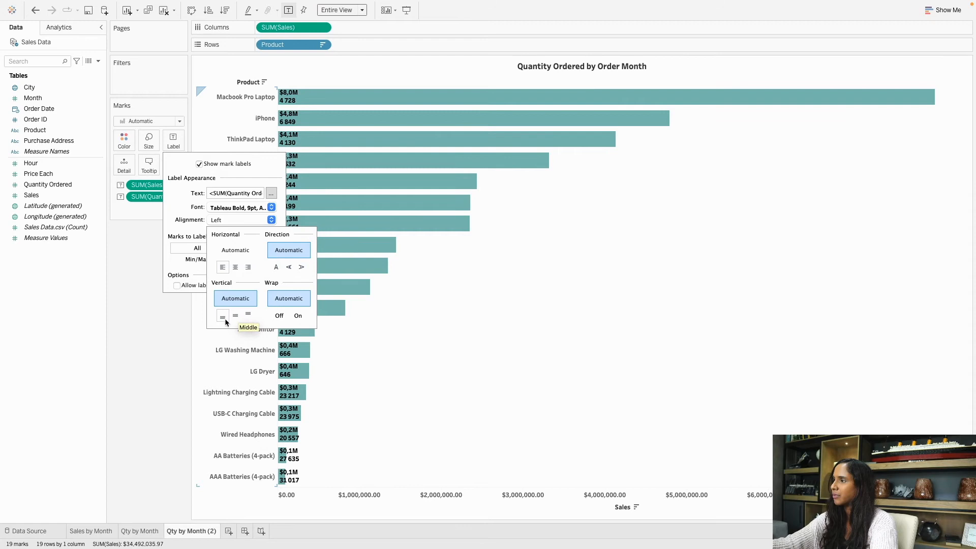
pyautogui.click(248, 268)
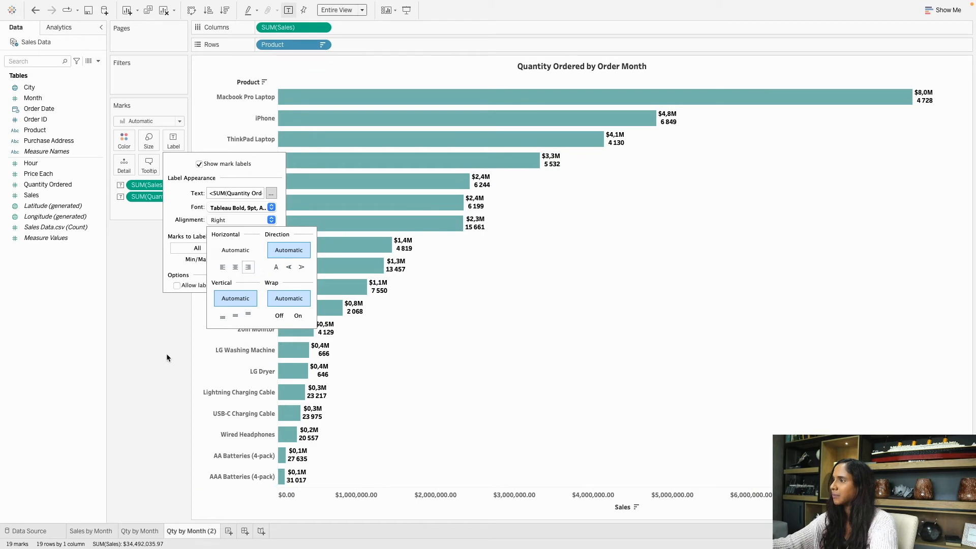
pyautogui.click(198, 197)
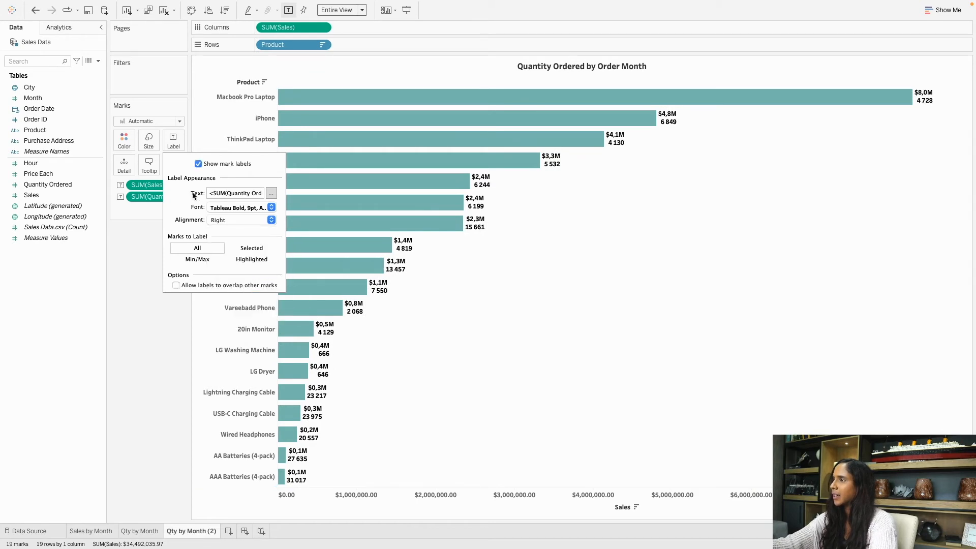
pyautogui.click(272, 195)
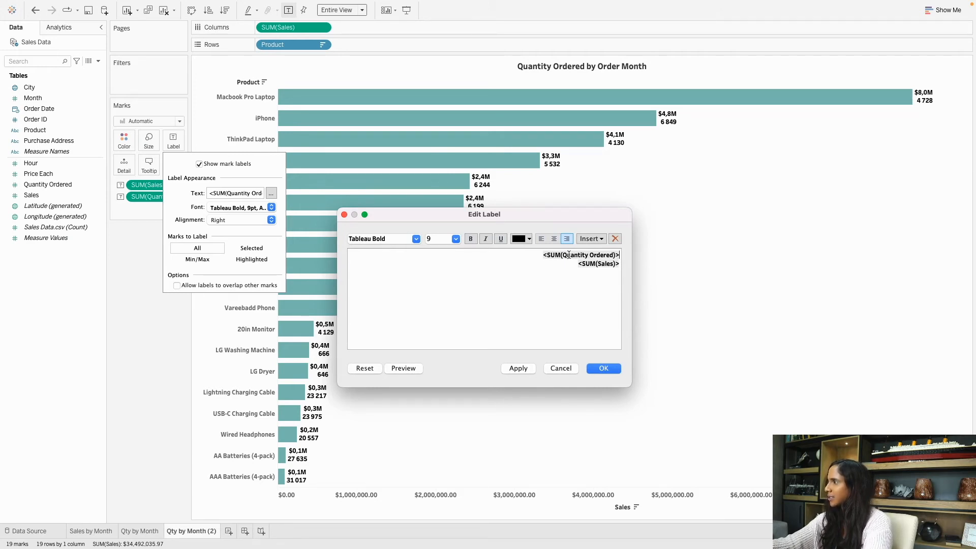
# Move <SUM(Sales)> above <SUM(Quantity Ordered)> in the label and centre both lines.
pyautogui.moveTo(577, 263); pyautogui.dragTo(623, 265)
pyautogui.press('super+c')
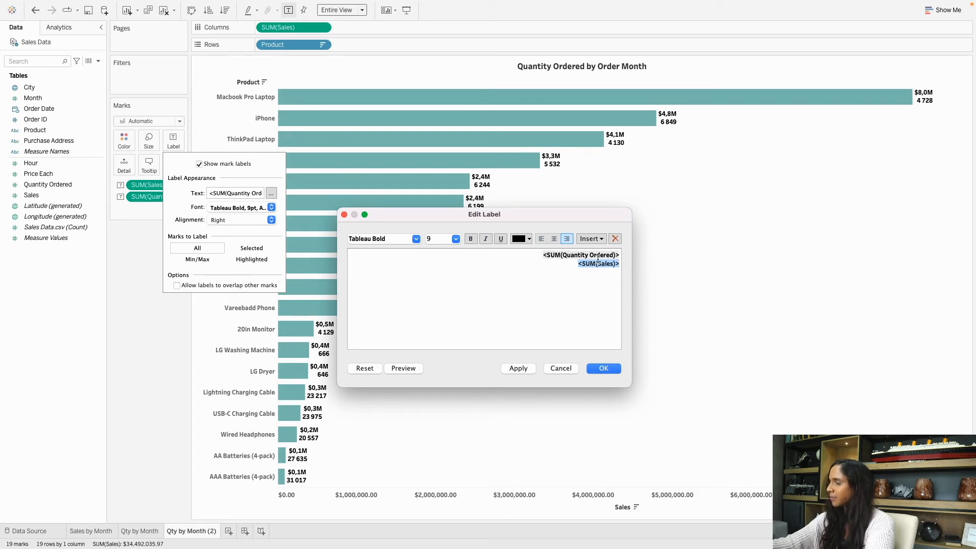
pyautogui.press('BackSpace')
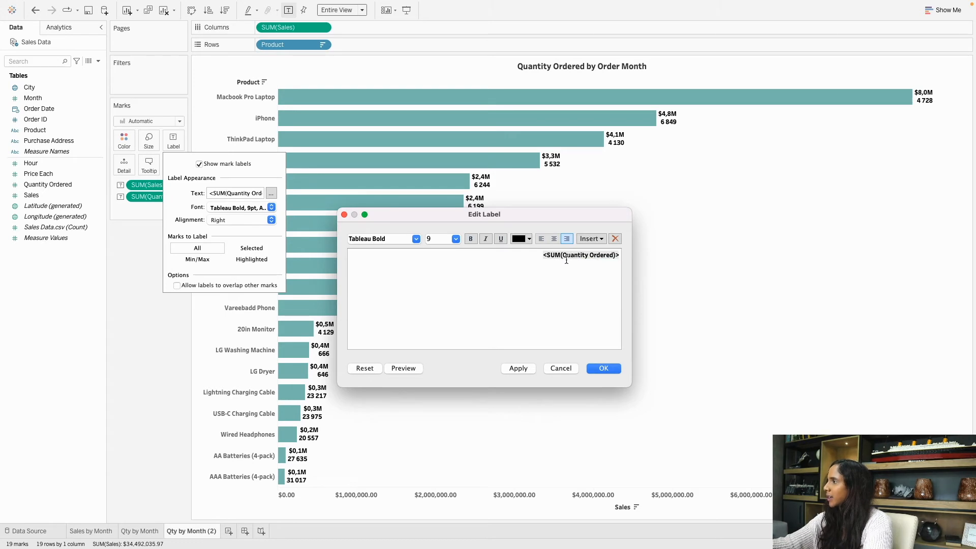
pyautogui.press('Return')
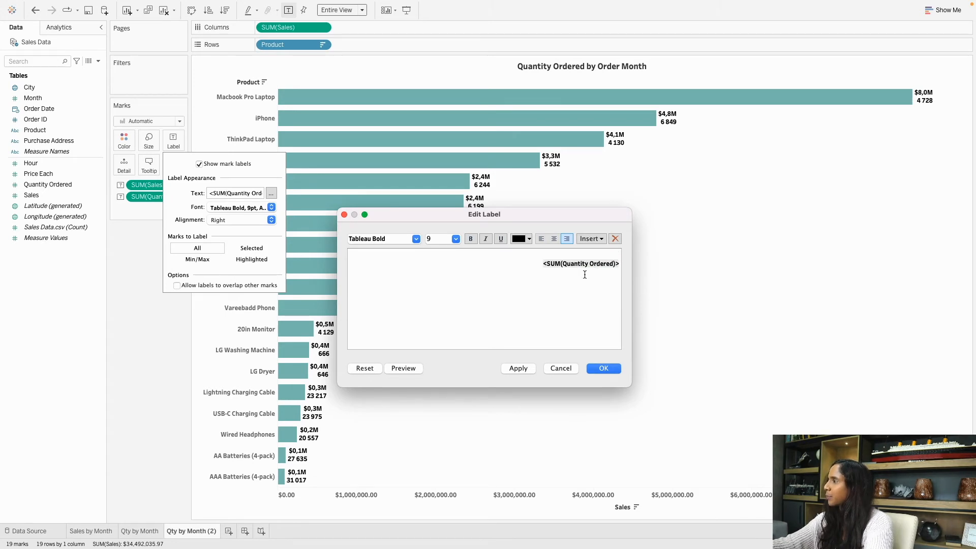
pyautogui.press('super+v')
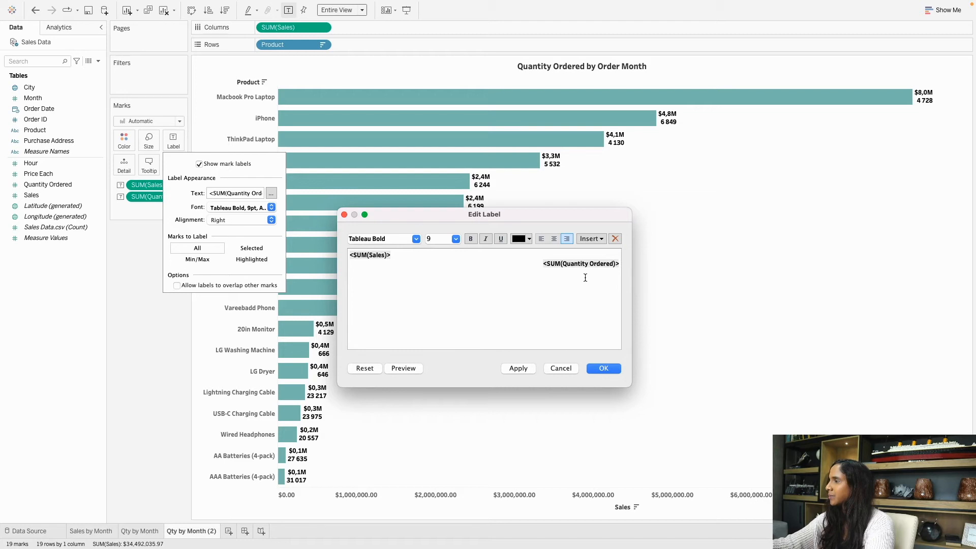
pyautogui.moveTo(443, 278); pyautogui.dragTo(338, 246)
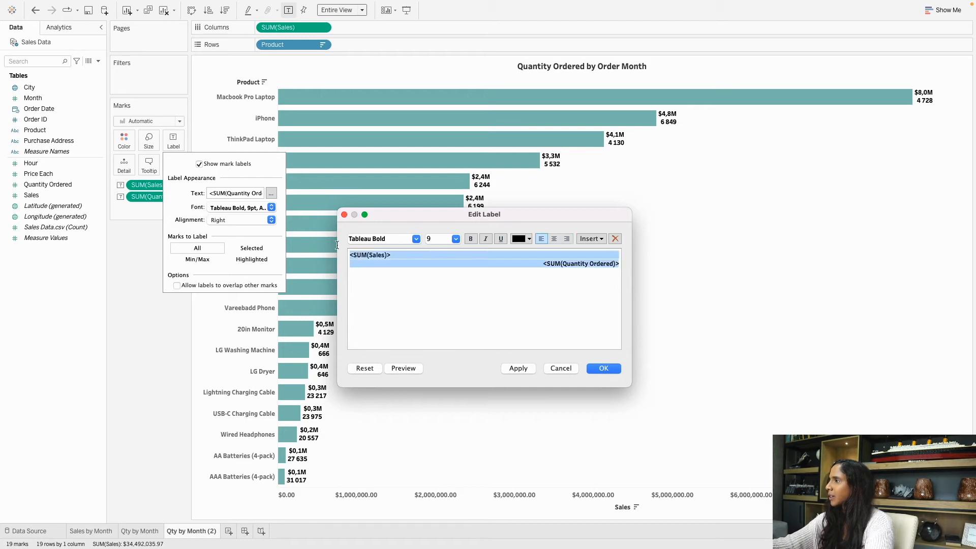
pyautogui.click(553, 239)
# Append 'Qty' after the quantity field and apply the label changes.
pyautogui.click(592, 263)
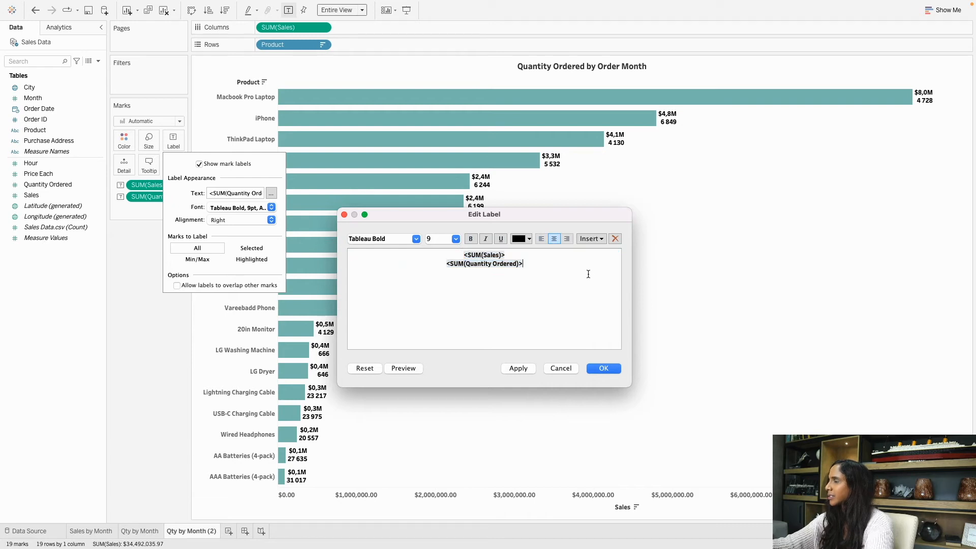
pyautogui.moveTo(547, 273); pyautogui.dragTo(387, 238)
pyautogui.click(387, 238)
pyautogui.click(554, 310)
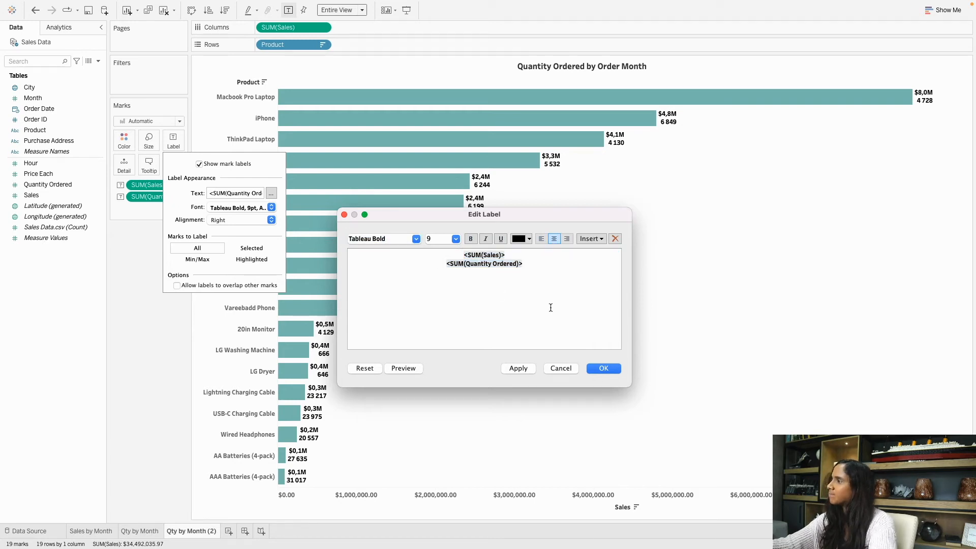
pyautogui.moveTo(473, 262); pyautogui.dragTo(535, 264)
pyautogui.click(551, 264)
pyautogui.write('T')
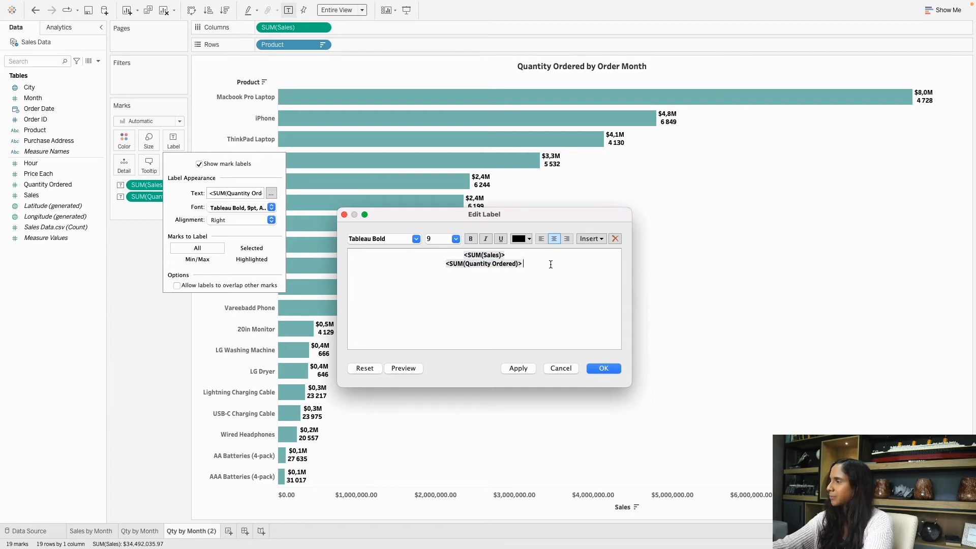
pyautogui.press('BackSpace')
pyautogui.press('BackSpace')
pyautogui.write('Qty')
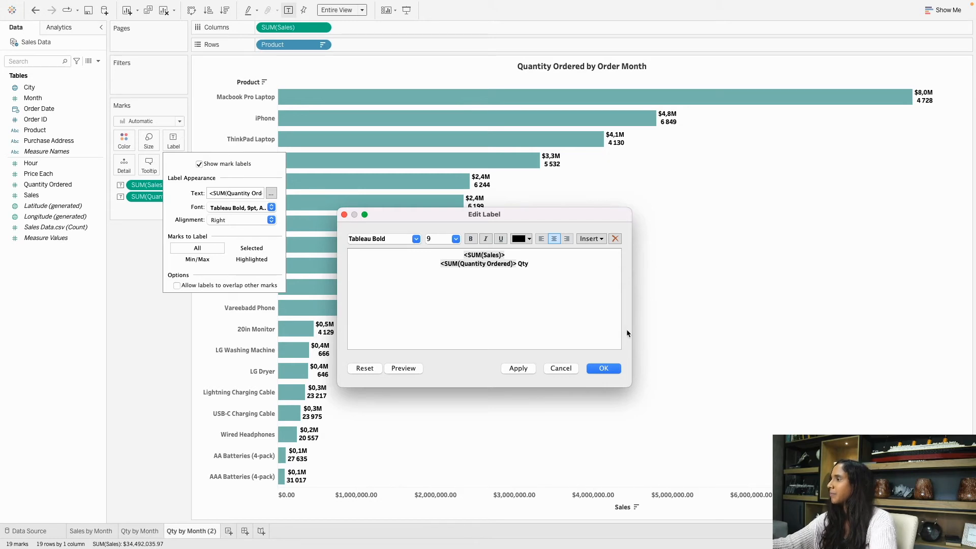
pyautogui.click(604, 369)
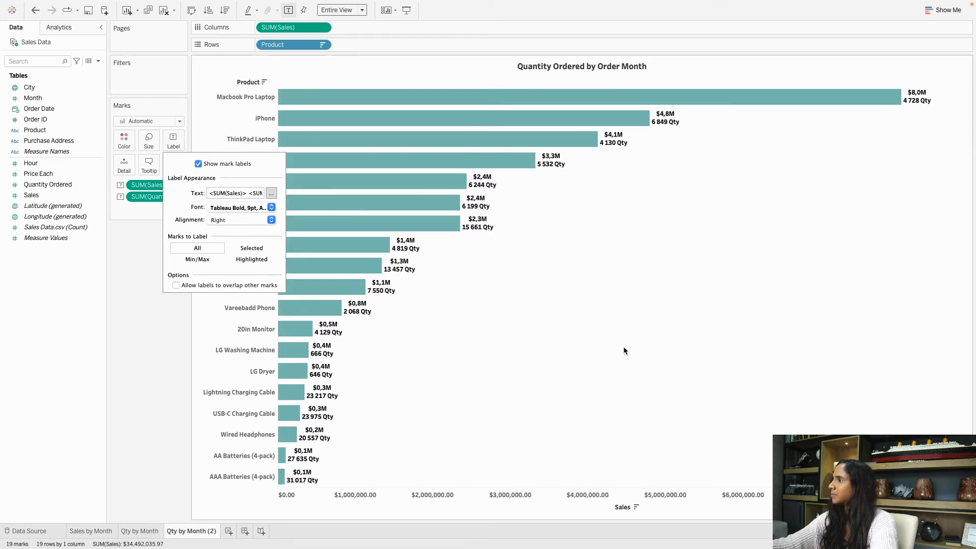
pyautogui.click(624, 350)
pyautogui.moveTo(484, 182)
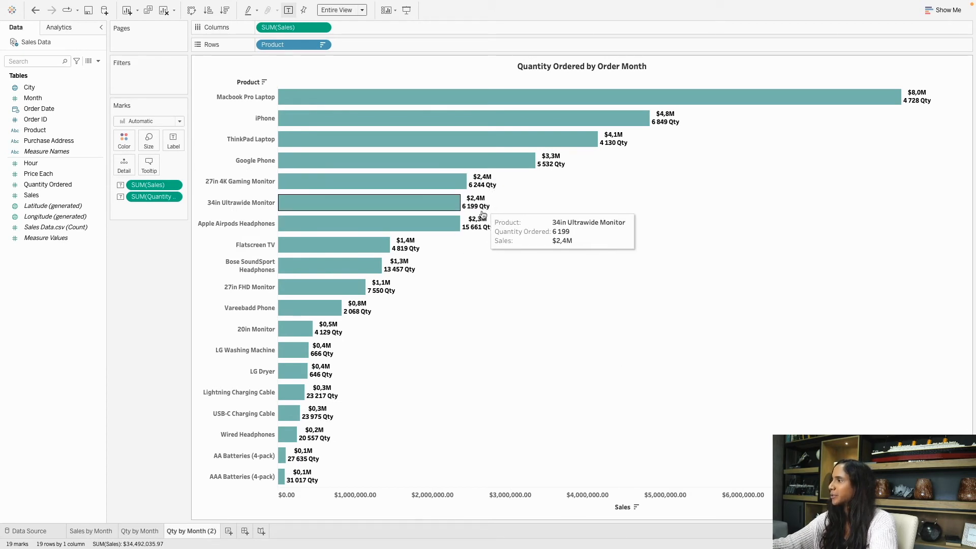
# Set all bar label text to font size 8.
pyautogui.click(178, 145)
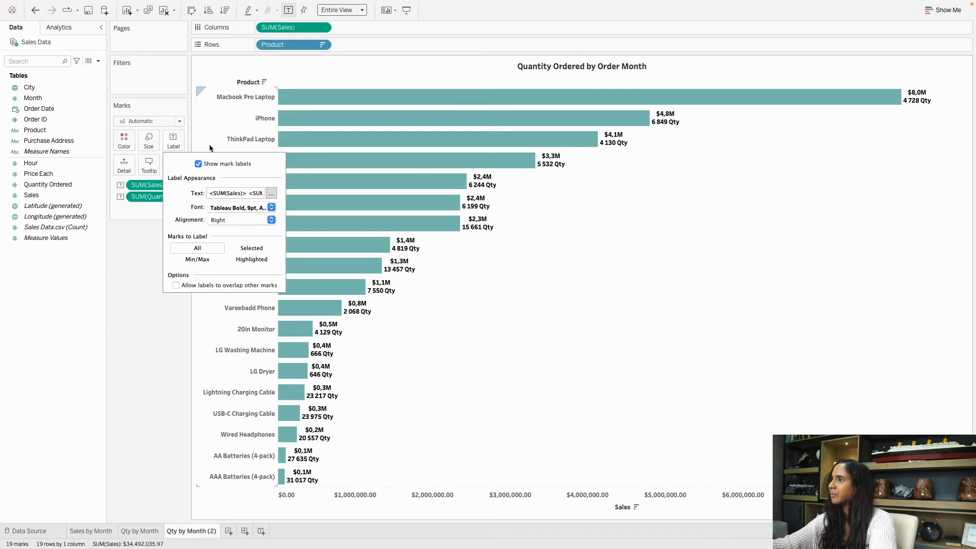
pyautogui.click(272, 193)
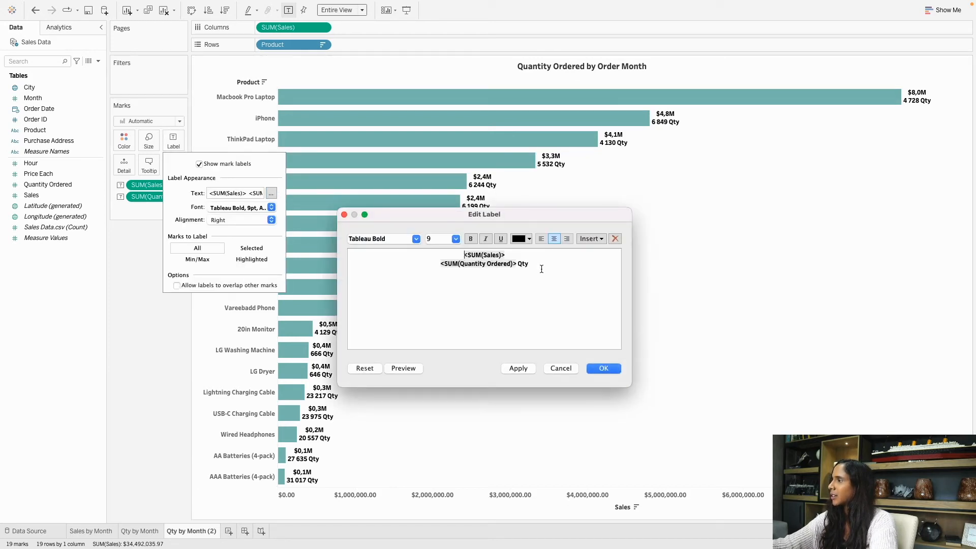
pyautogui.hotkey('ctrl', 'a')
pyautogui.click(456, 239)
pyautogui.click(446, 248)
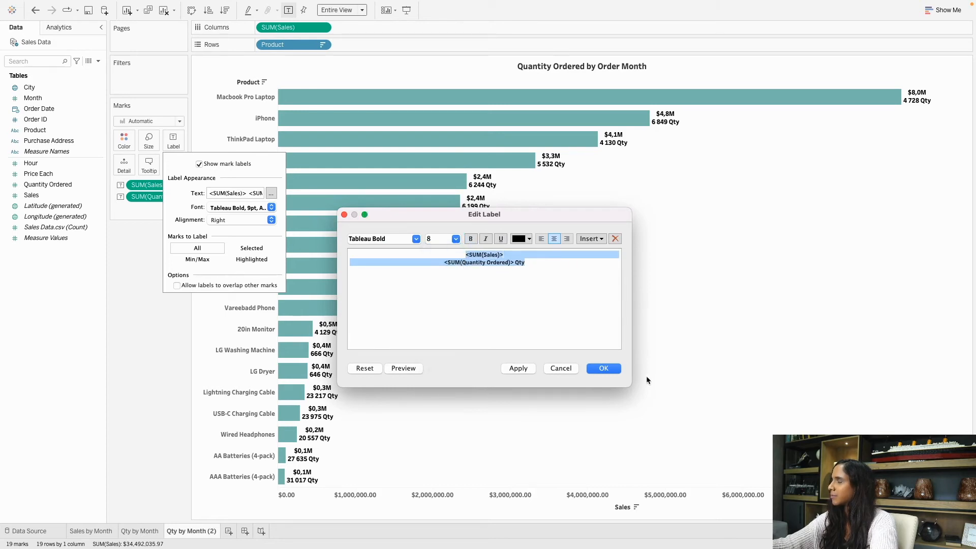
pyautogui.click(600, 367)
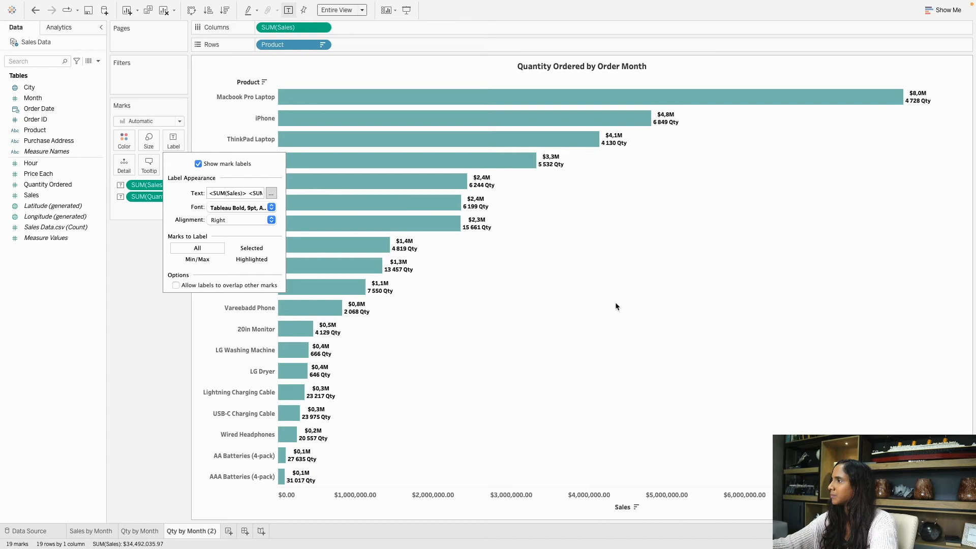
pyautogui.click(616, 304)
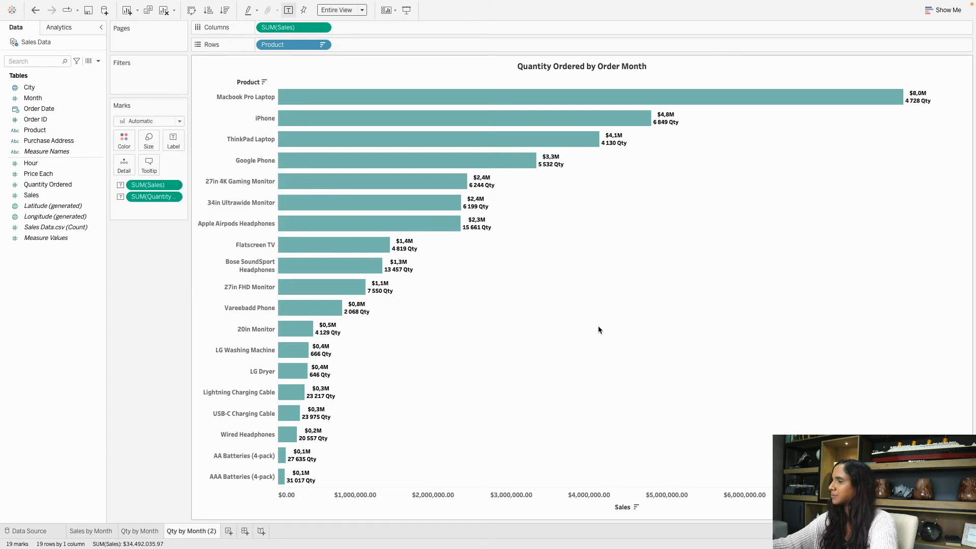
# Replace the 'Quantity Ordered by Order Month' chart title with 'Top Selling Products'.
pyautogui.doubleClick(525, 70)
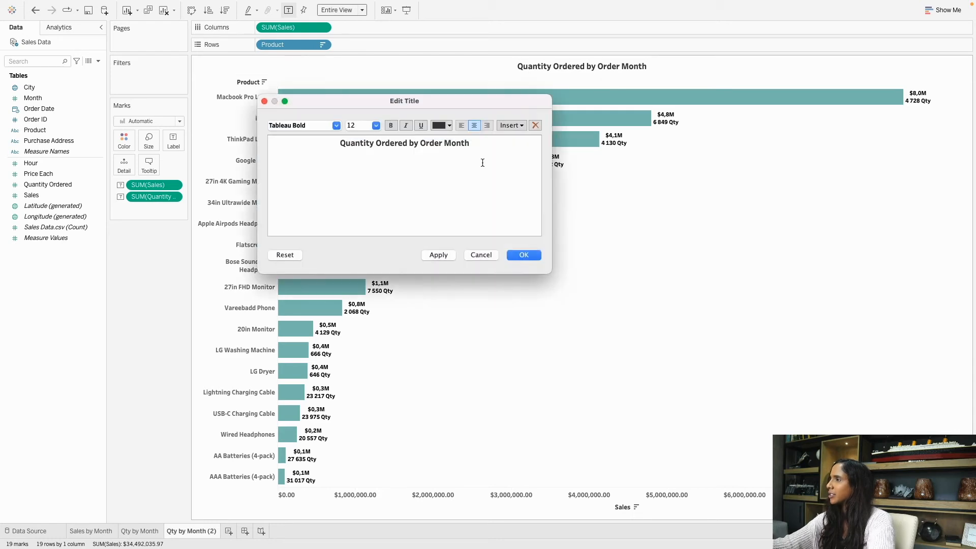
pyautogui.tripleClick(418, 144)
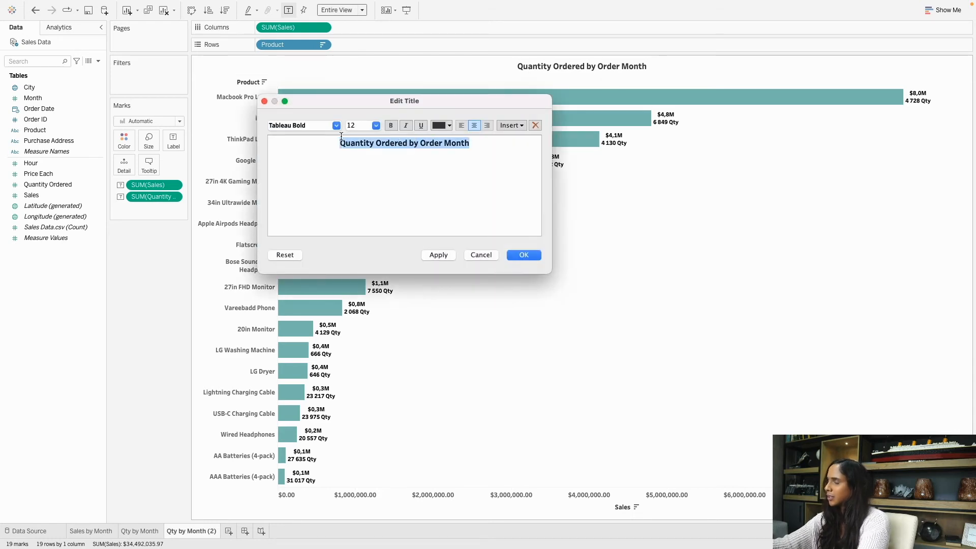
pyautogui.write('Top Selli')
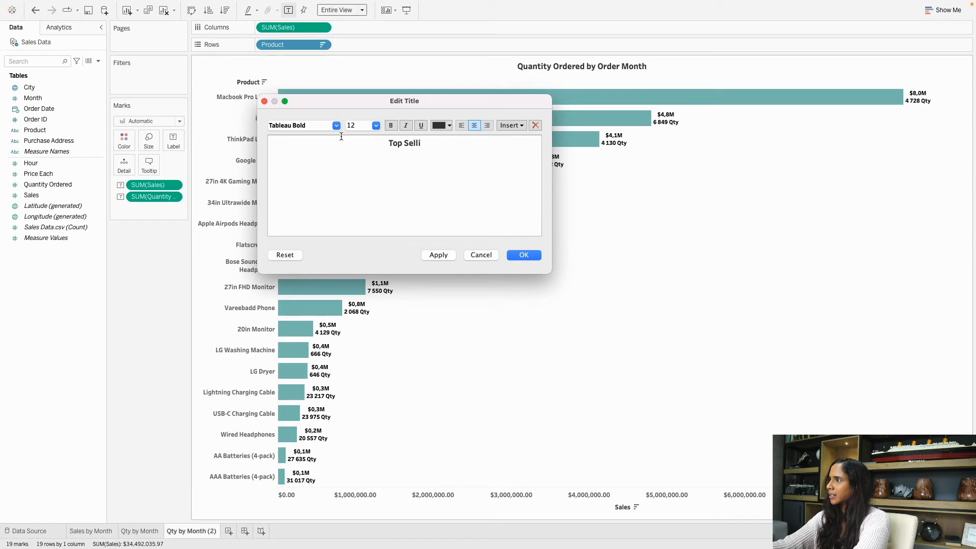
pyautogui.write('ng Pe')
pyautogui.press('BackSpace')
pyautogui.write('r')
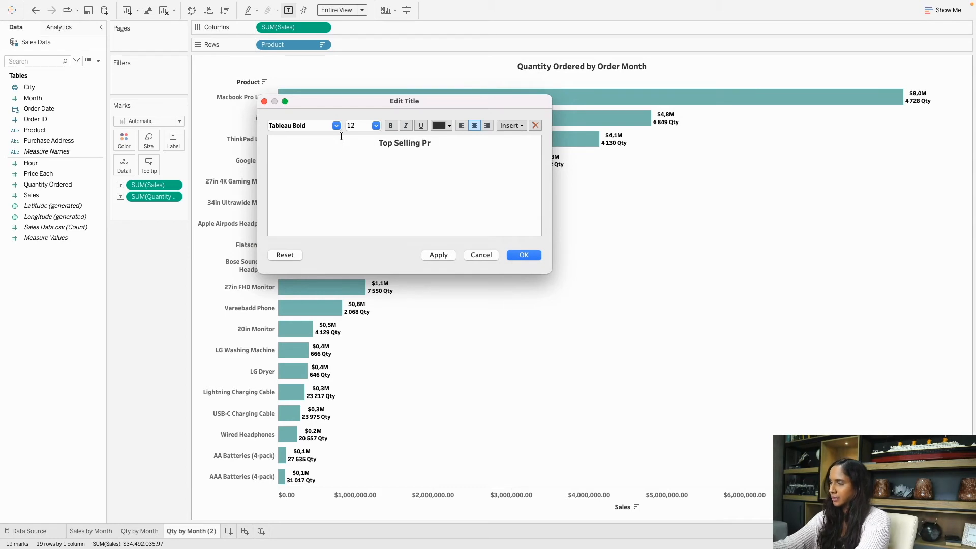
pyautogui.write('oducts')
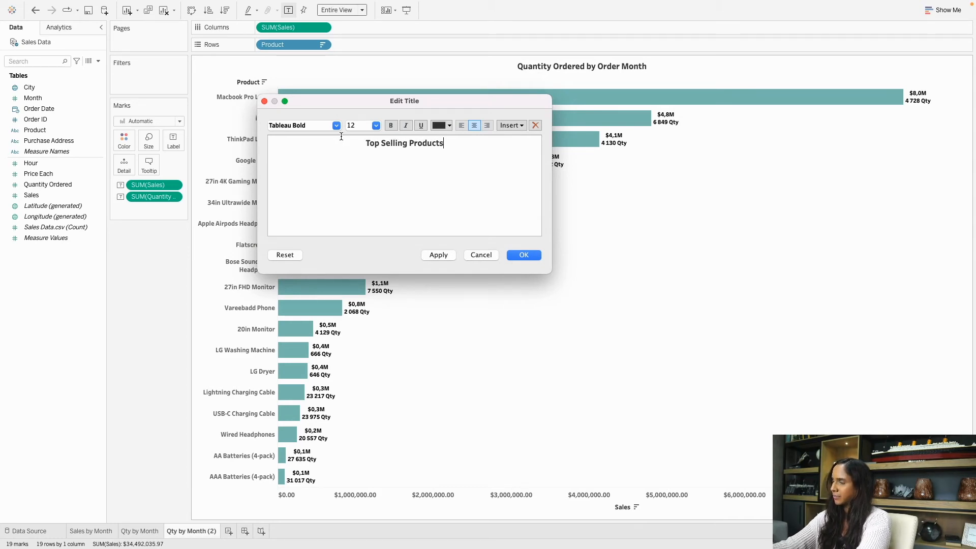
pyautogui.click(524, 255)
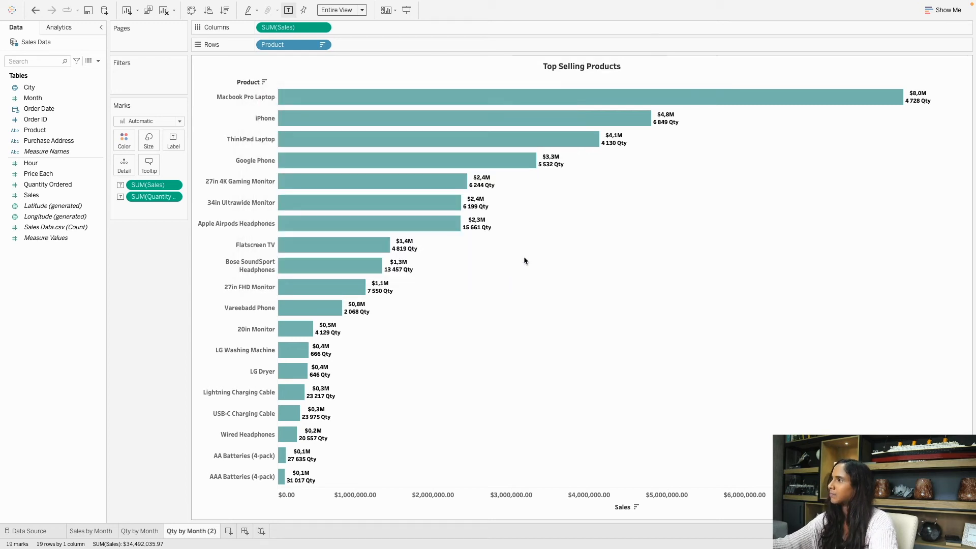
# Rename the 'Qty by Month (2)' sheet tab to 'Top Selling Products'.
pyautogui.doubleClick(194, 532)
pyautogui.moveTo(193, 532); pyautogui.dragTo(187, 527)
pyautogui.hotkey('ctrl', 'a')
pyautogui.press('BackSpace')
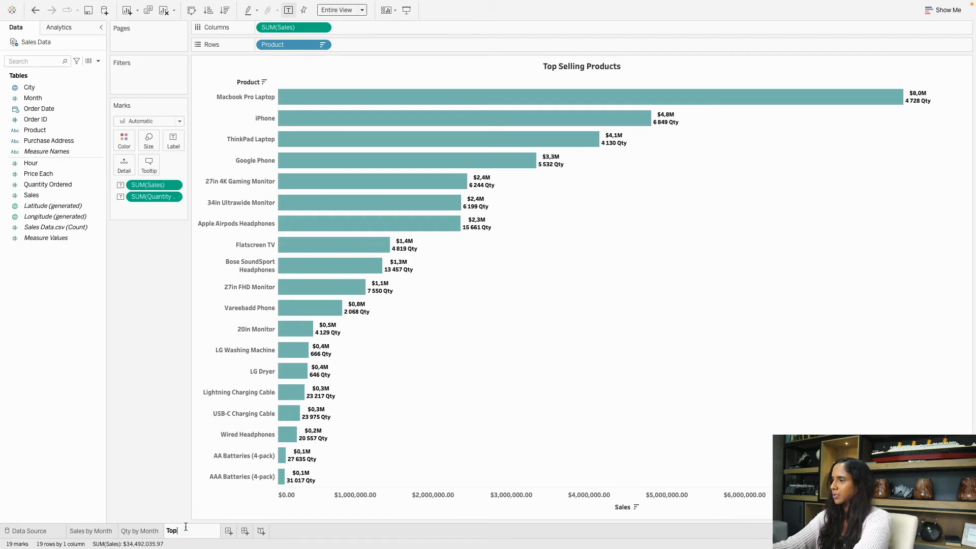
pyautogui.write('Top Selling Products')
pyautogui.press('Return')
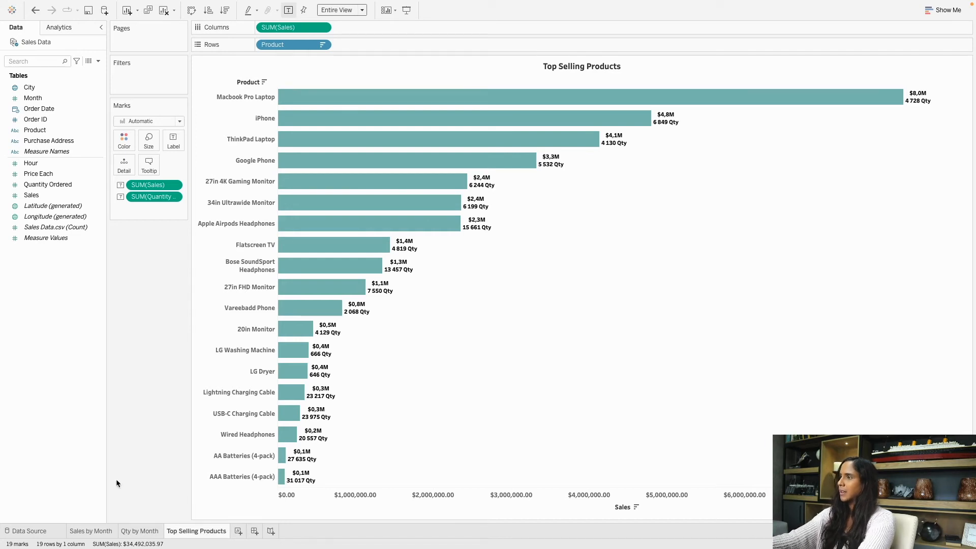
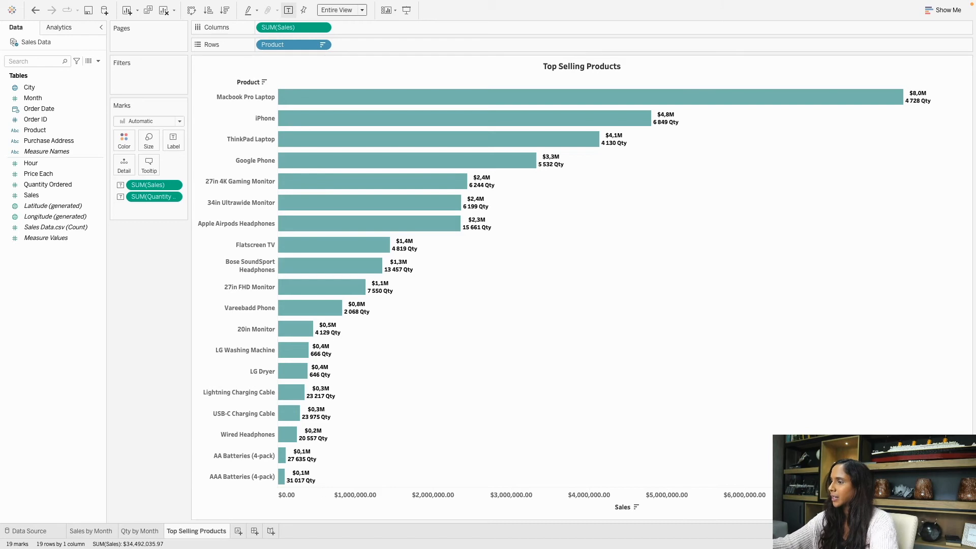
# Duplicate the Top Selling Products sheet into a new Top Selling Products (2) sheet.
pyautogui.rightClick(198, 532)
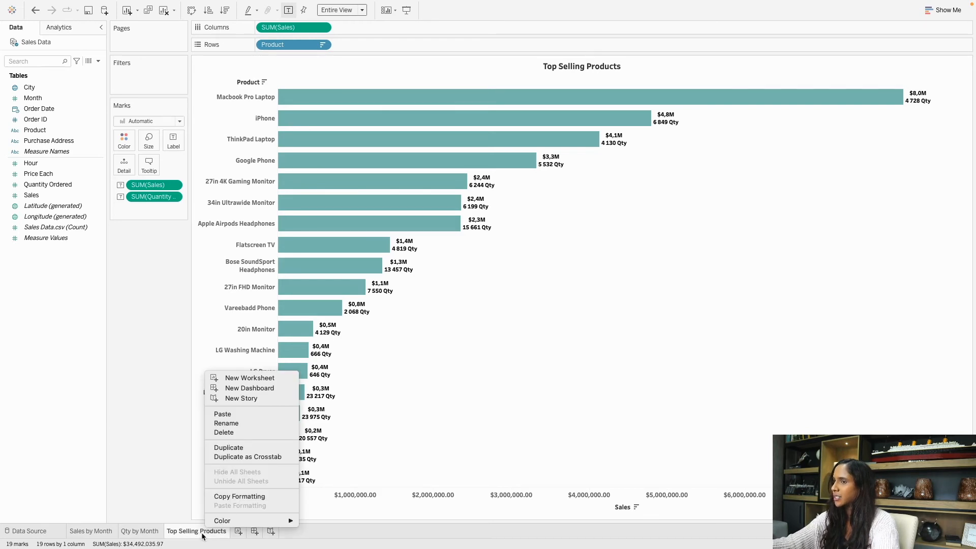
pyautogui.click(229, 447)
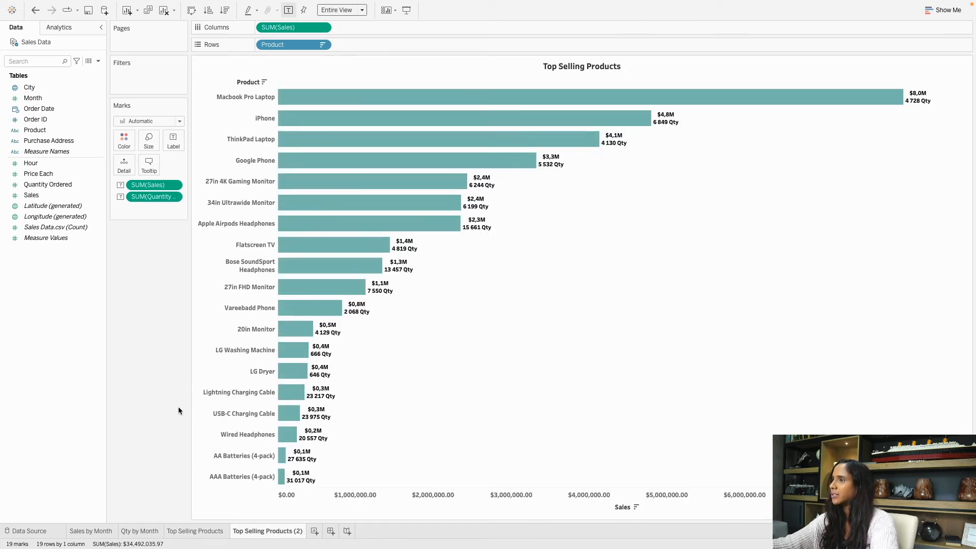
pyautogui.click(40, 173)
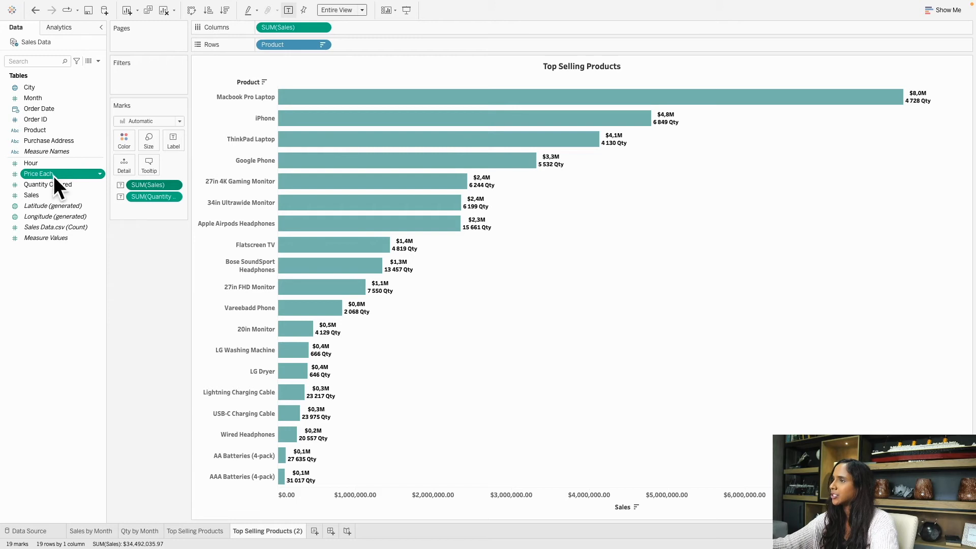
# Put Price Each on Columns and on the bar labels, removing SUM(Quantity) from the Marks card.
pyautogui.moveTo(36, 176); pyautogui.dragTo(279, 29)
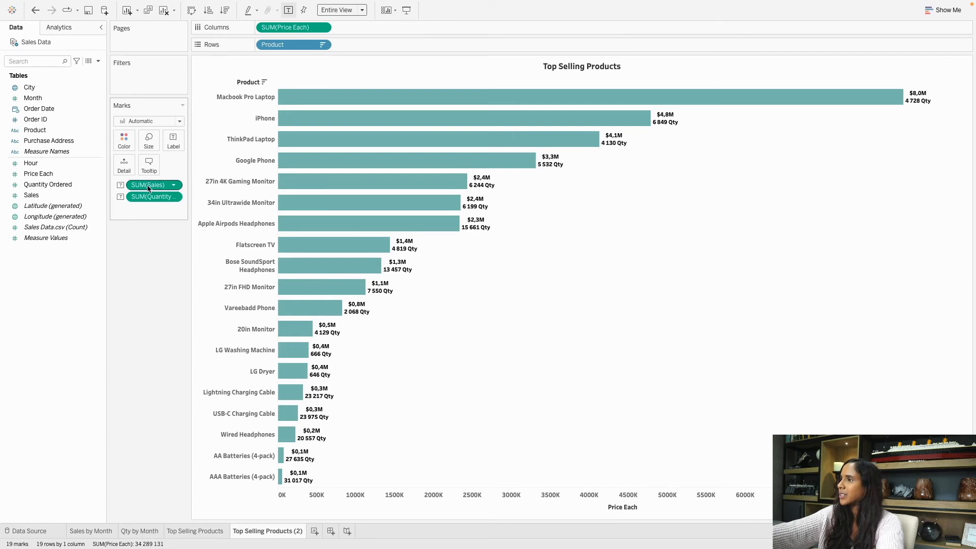
pyautogui.click(51, 178)
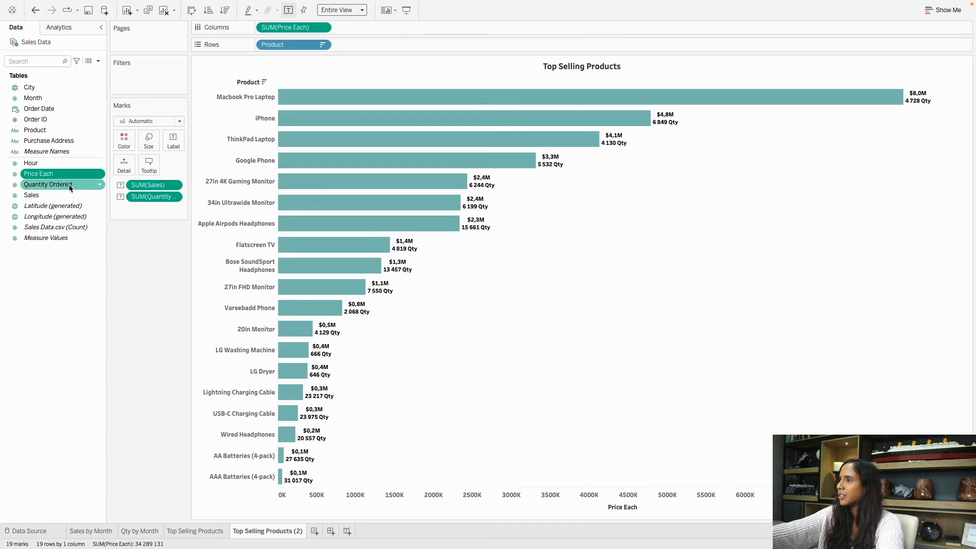
pyautogui.moveTo(50, 177); pyautogui.dragTo(167, 185)
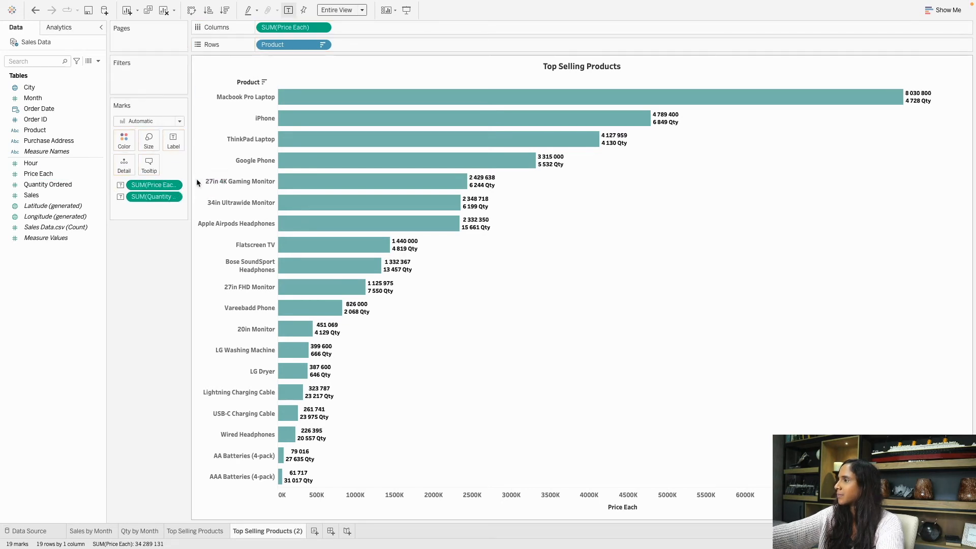
pyautogui.moveTo(152, 197); pyautogui.dragTo(134, 273)
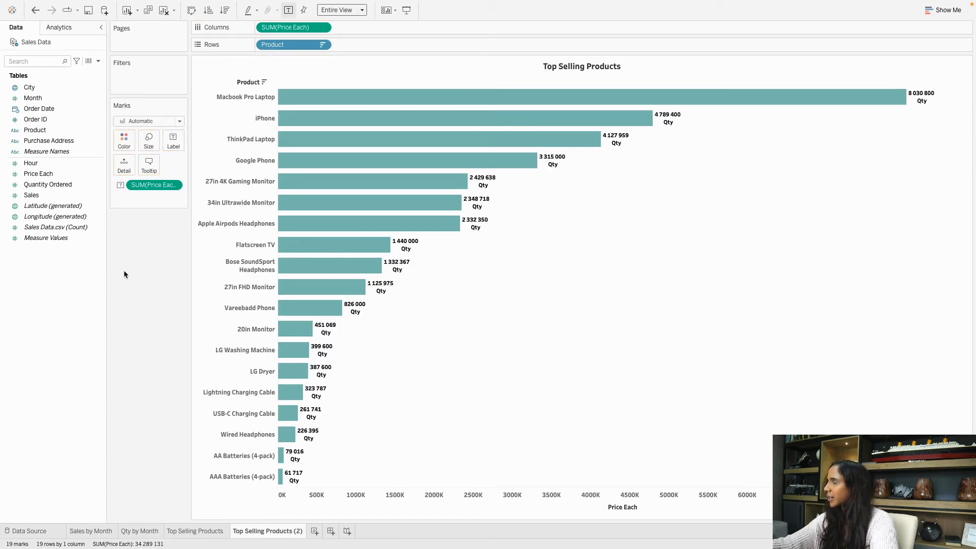
pyautogui.moveTo(810, 102)
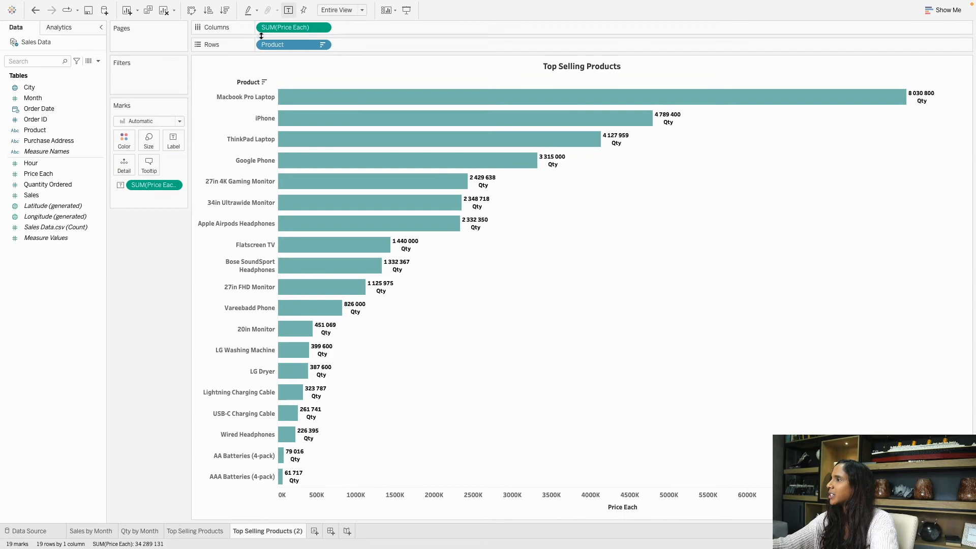
pyautogui.moveTo(910, 97)
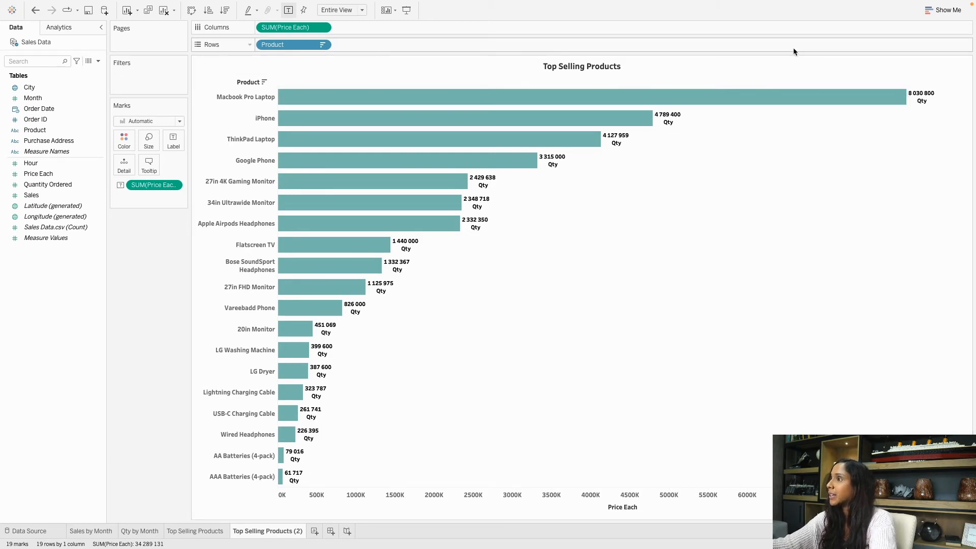
# Delete the Qty line from the bar label text so labels show only Price Each.
pyautogui.click(177, 141)
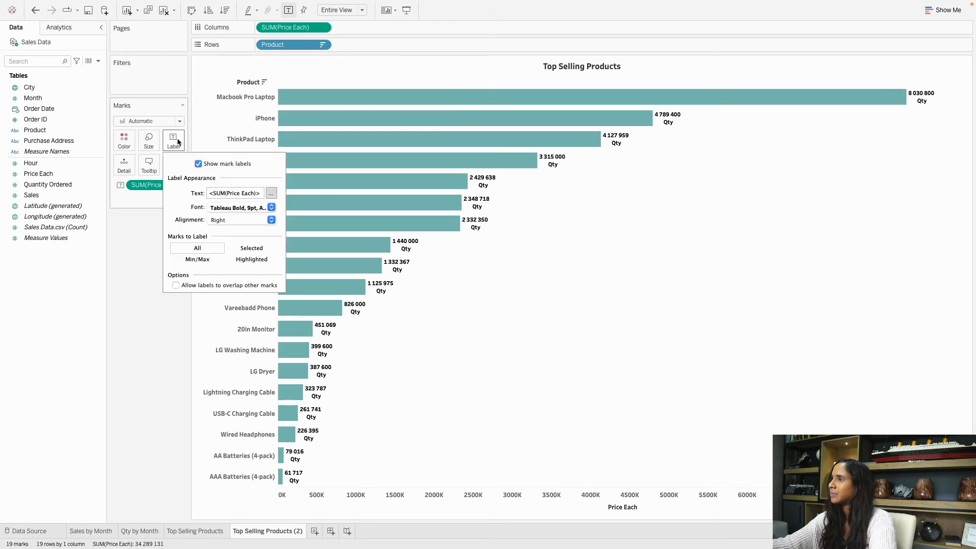
pyautogui.click(271, 194)
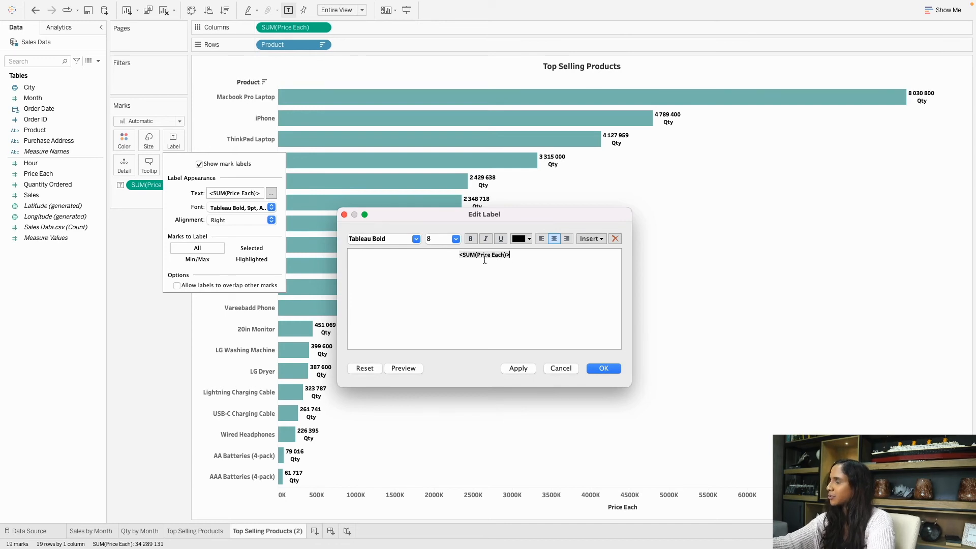
pyautogui.click(604, 364)
pyautogui.click(169, 348)
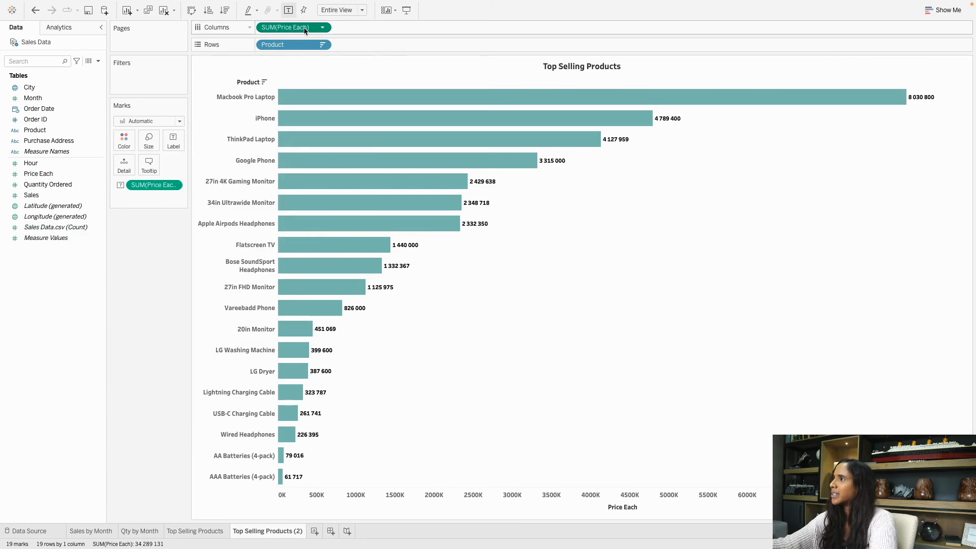
# Change both Price Each pills, on Columns and on Label, to Average.
pyautogui.click(322, 28)
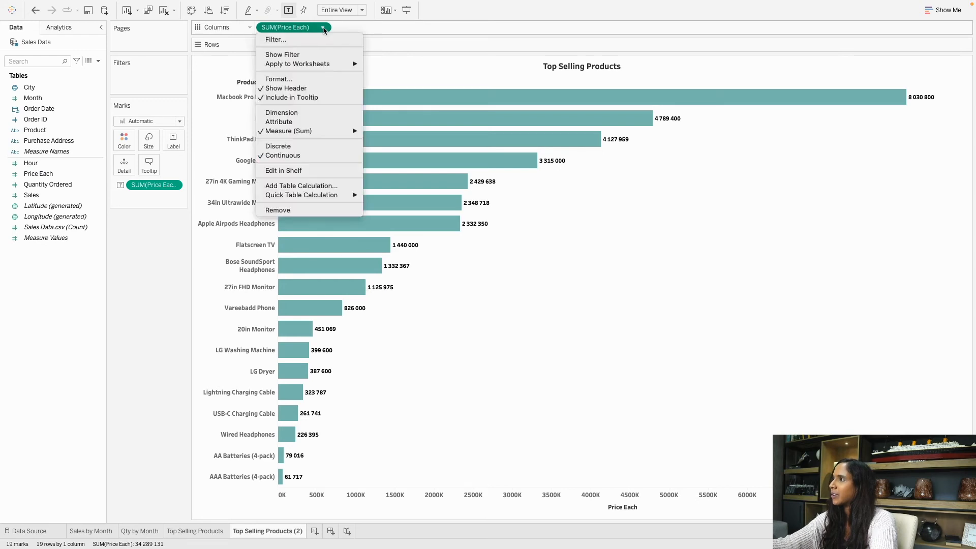
pyautogui.moveTo(304, 133)
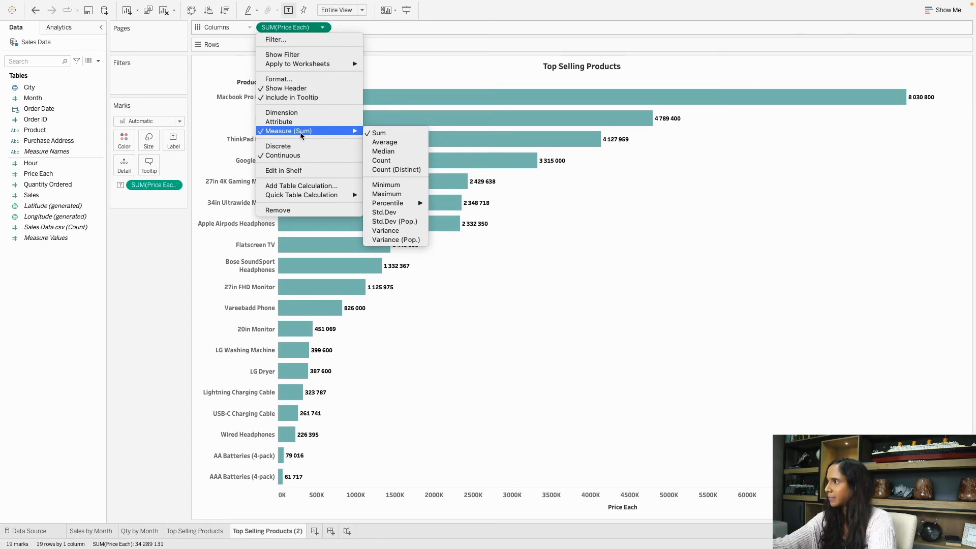
pyautogui.click(393, 144)
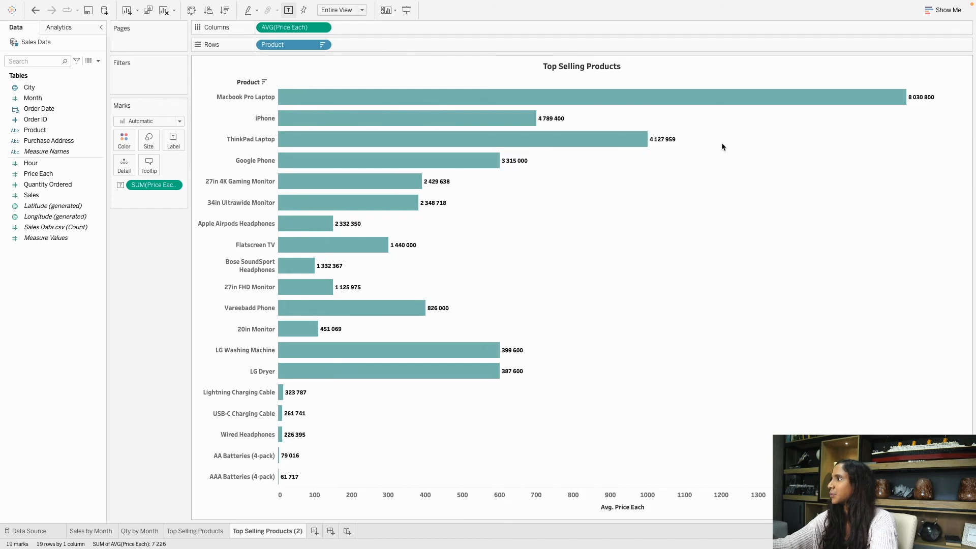
pyautogui.click(173, 187)
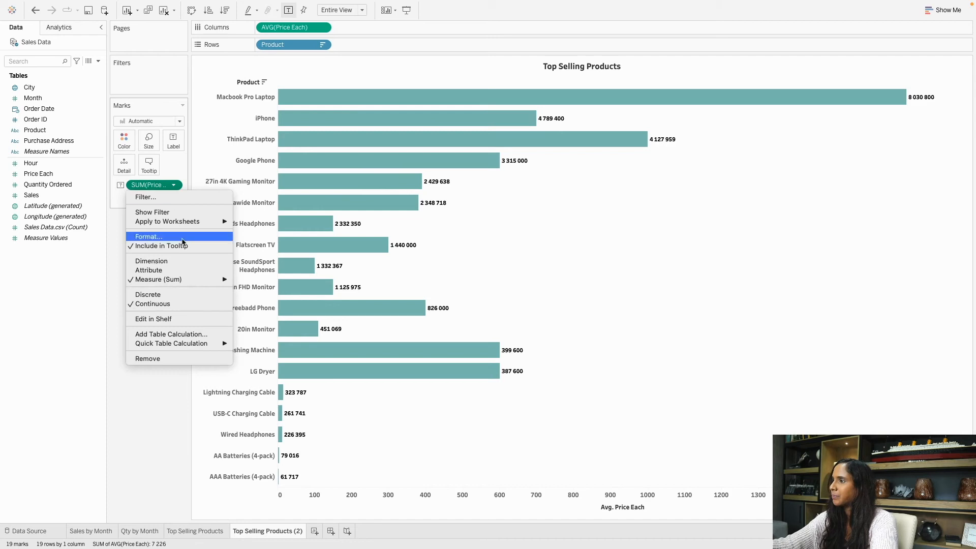
pyautogui.moveTo(179, 279)
pyautogui.click(256, 291)
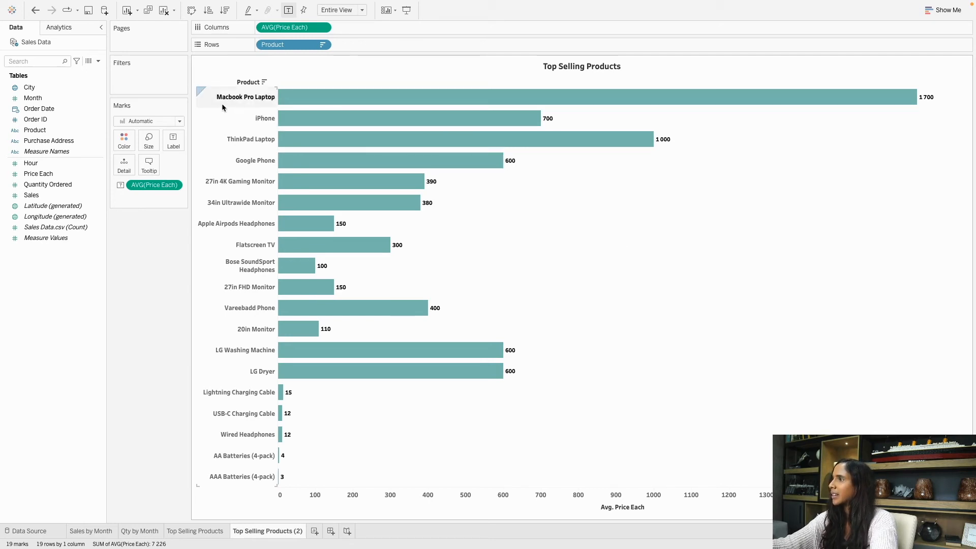
# Sort the product bars by average price descending, with Macbook Pro Laptop first.
pyautogui.moveTo(513, 147)
pyautogui.moveTo(578, 109)
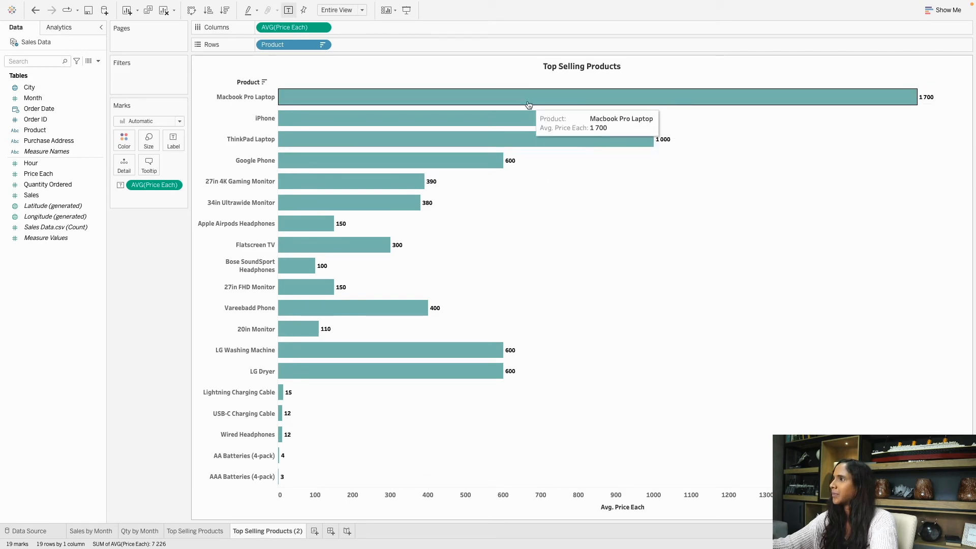
pyautogui.click(227, 16)
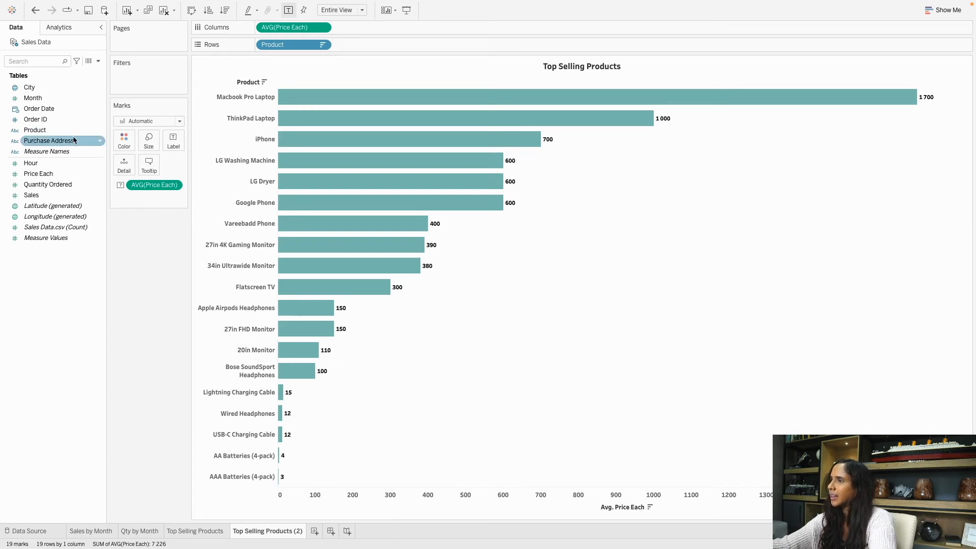
pyautogui.moveTo(545, 145)
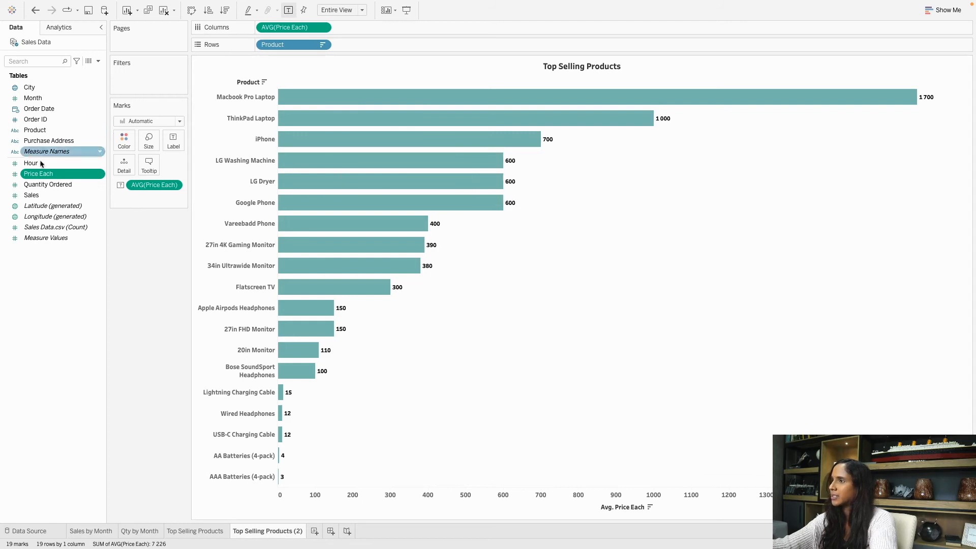
# Set Price Each's default number format to Currency (Custom), English (United States), two decimals.
pyautogui.click(101, 175)
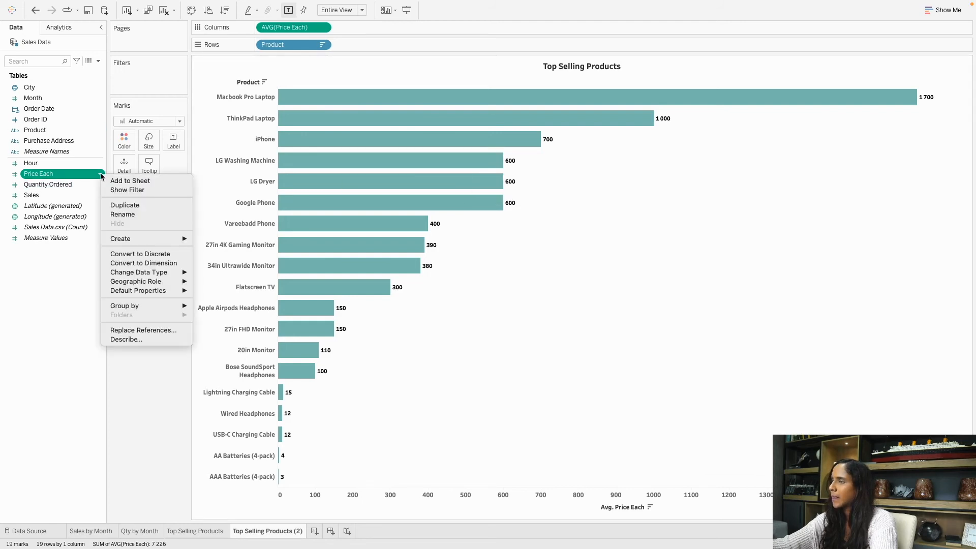
pyautogui.moveTo(136, 271)
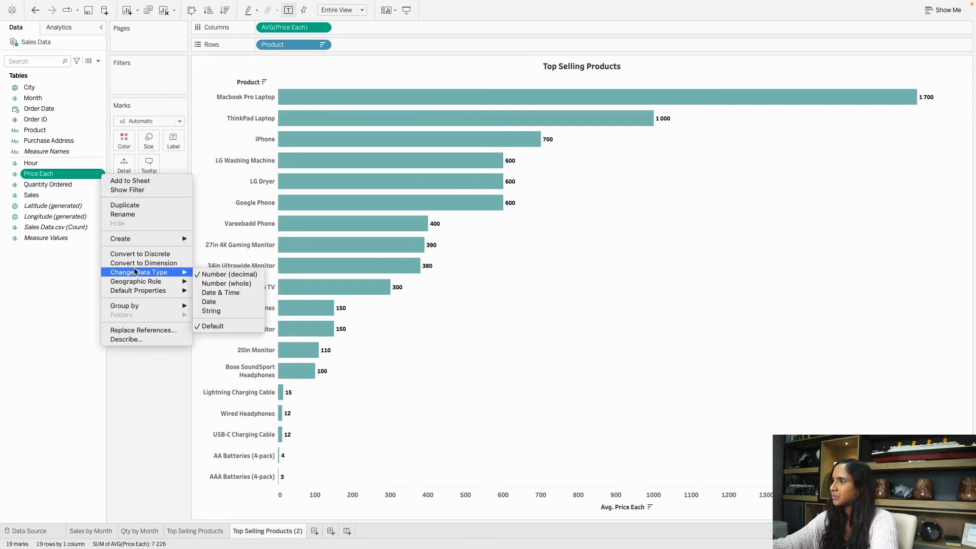
pyautogui.moveTo(152, 290)
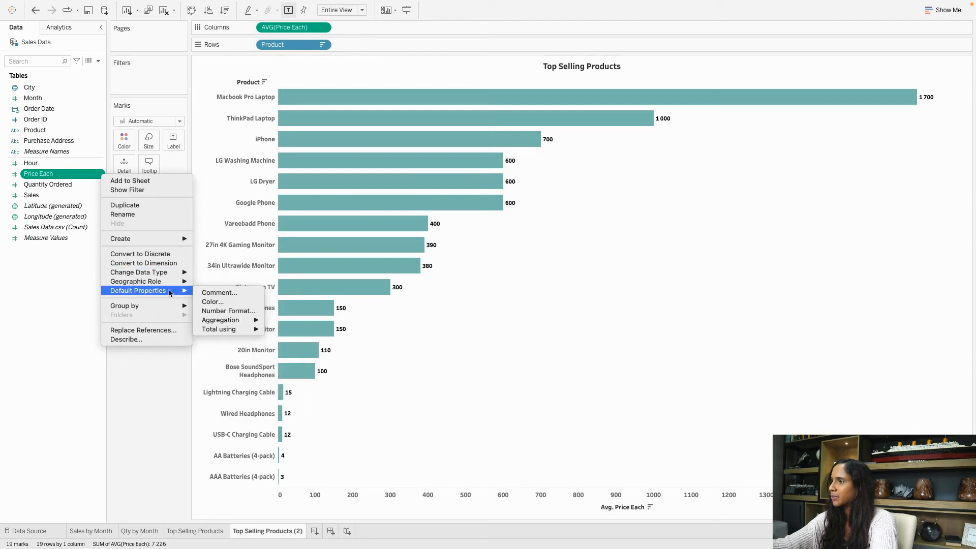
pyautogui.click(245, 311)
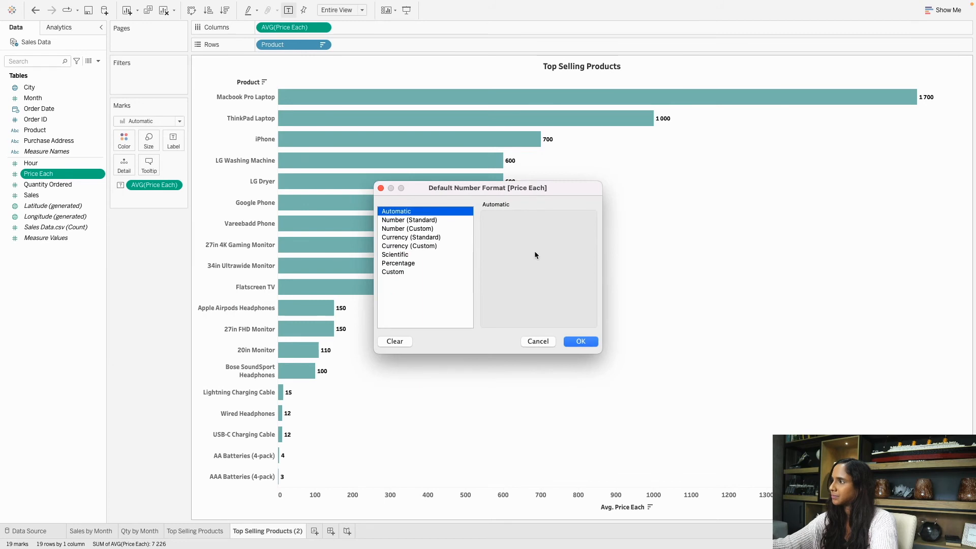
pyautogui.click(440, 239)
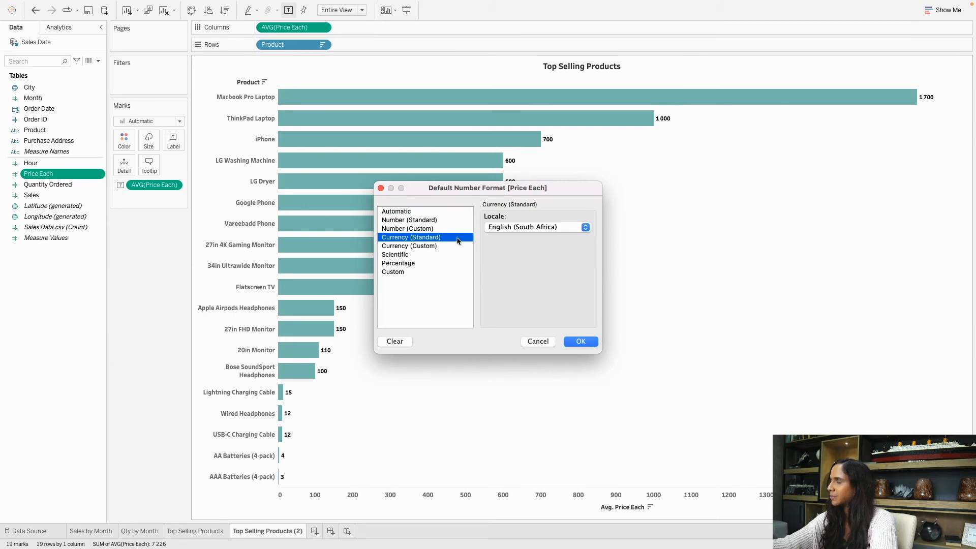
pyautogui.click(534, 229)
pyautogui.scroll(-5, 536, 297)
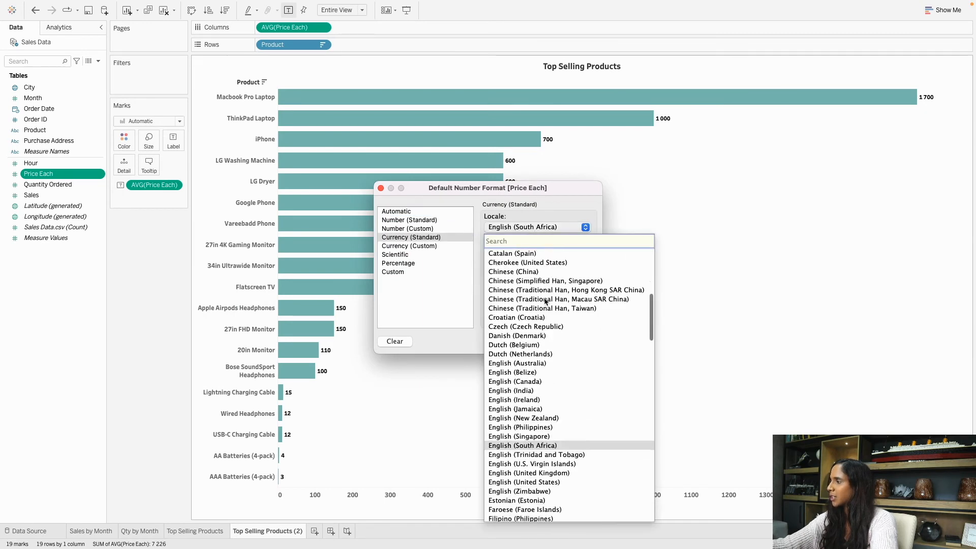
pyautogui.scroll(-3, 536, 298)
pyautogui.click(535, 361)
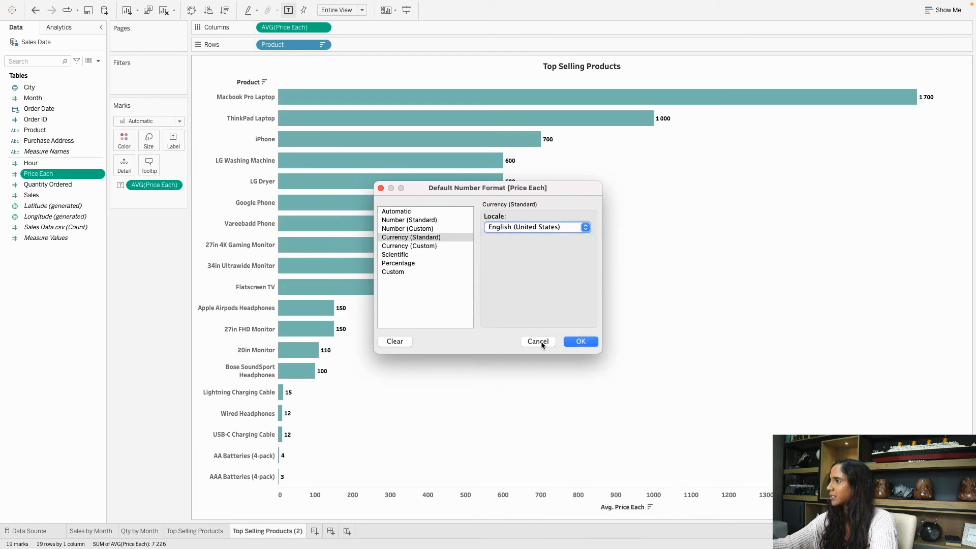
pyautogui.click(426, 248)
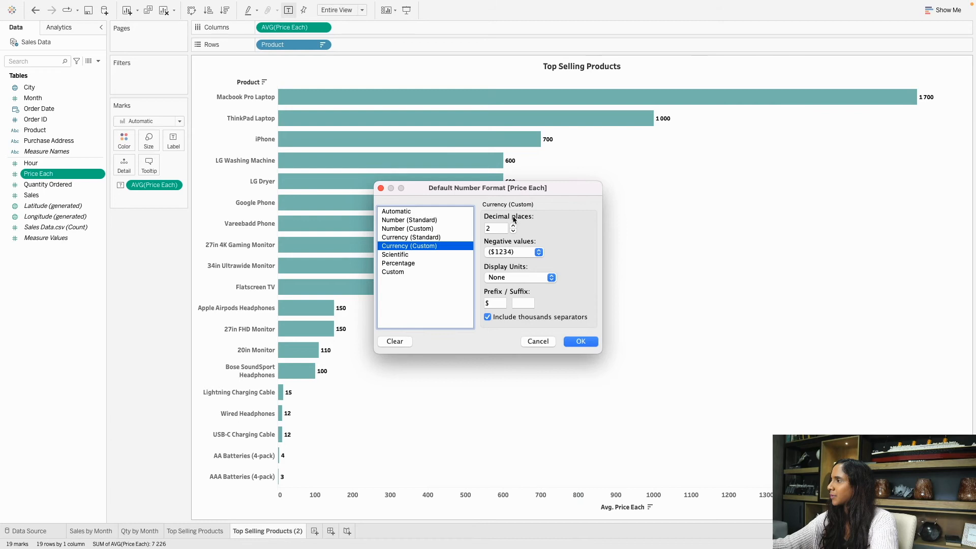
pyautogui.click(581, 342)
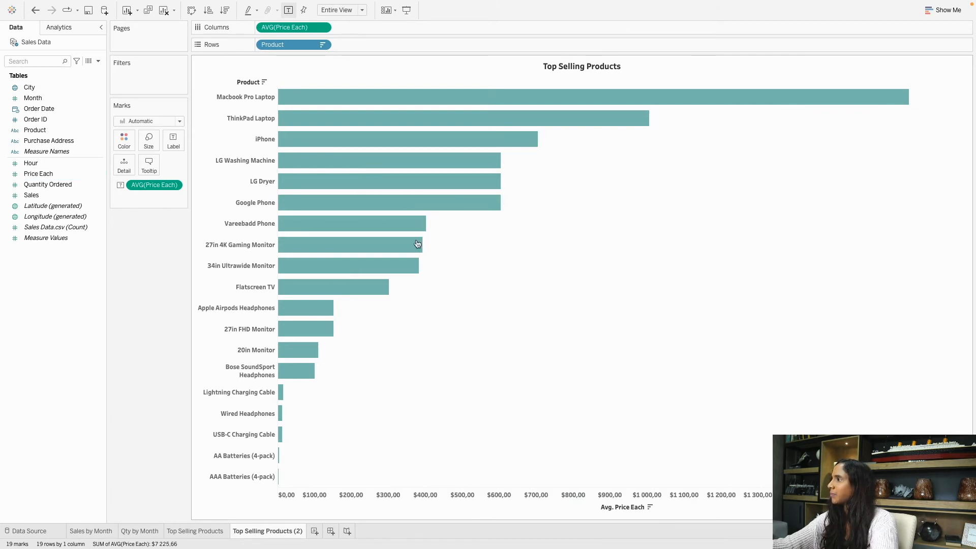
pyautogui.moveTo(877, 106)
pyautogui.moveTo(471, 144)
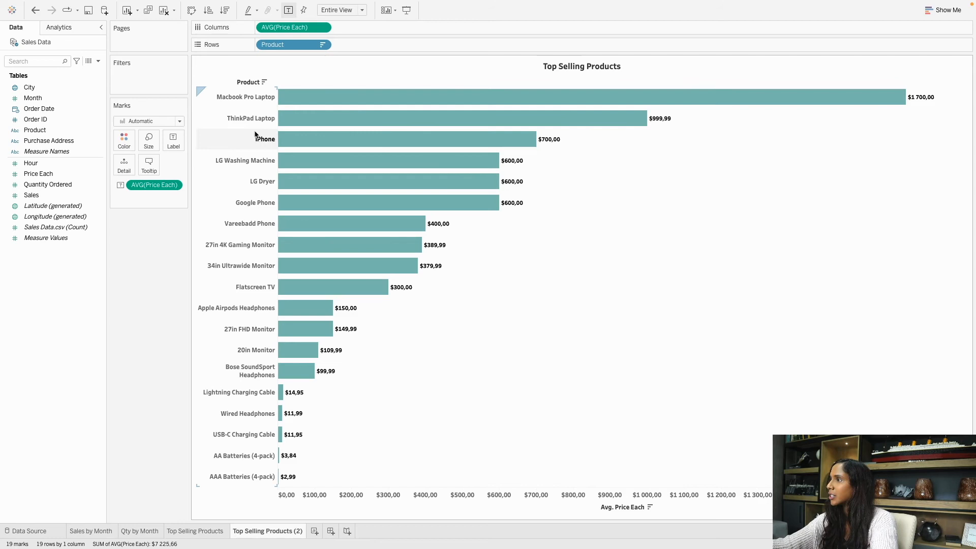
# Replace the chart title 'Top Selling Products' with 'Average Price per Product'.
pyautogui.moveTo(298, 187)
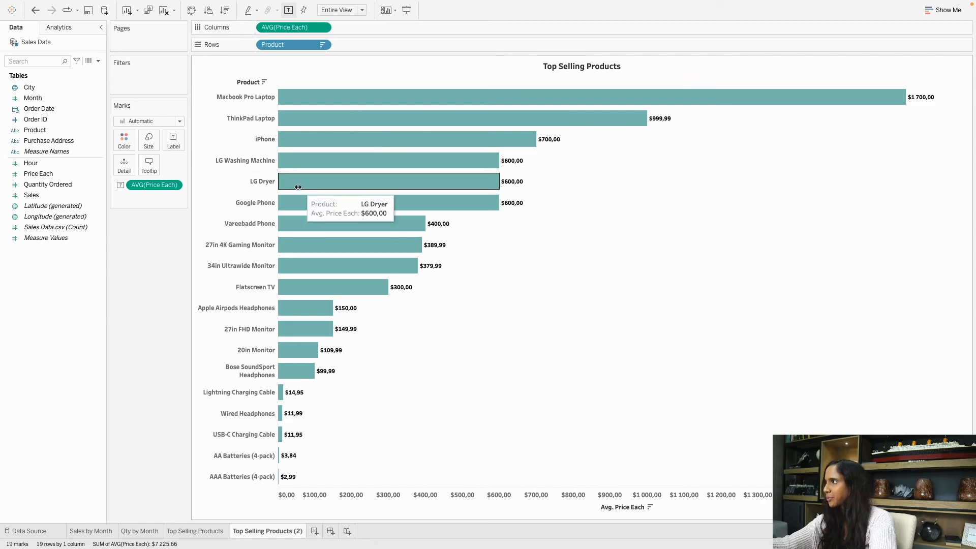
pyautogui.doubleClick(568, 72)
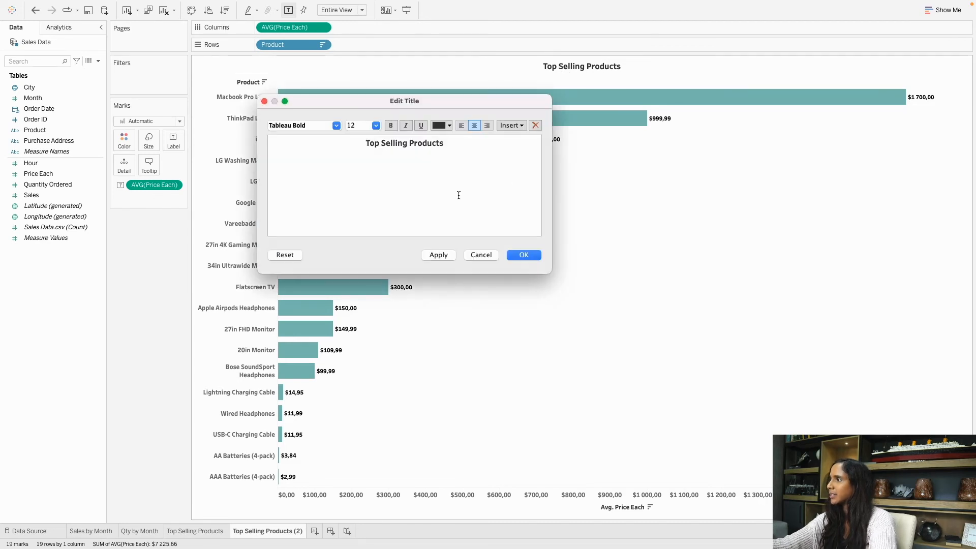
pyautogui.moveTo(452, 146); pyautogui.dragTo(338, 138)
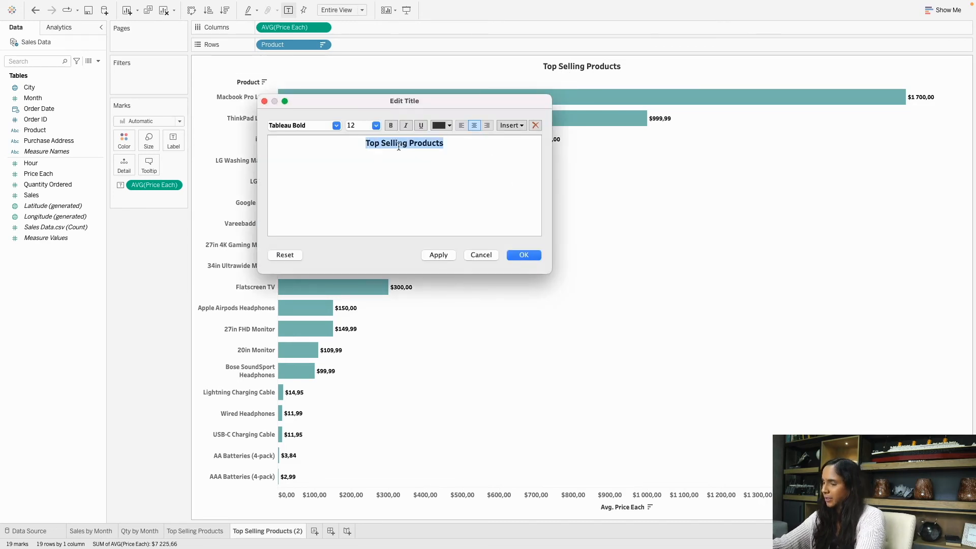
pyautogui.write('Average Pro')
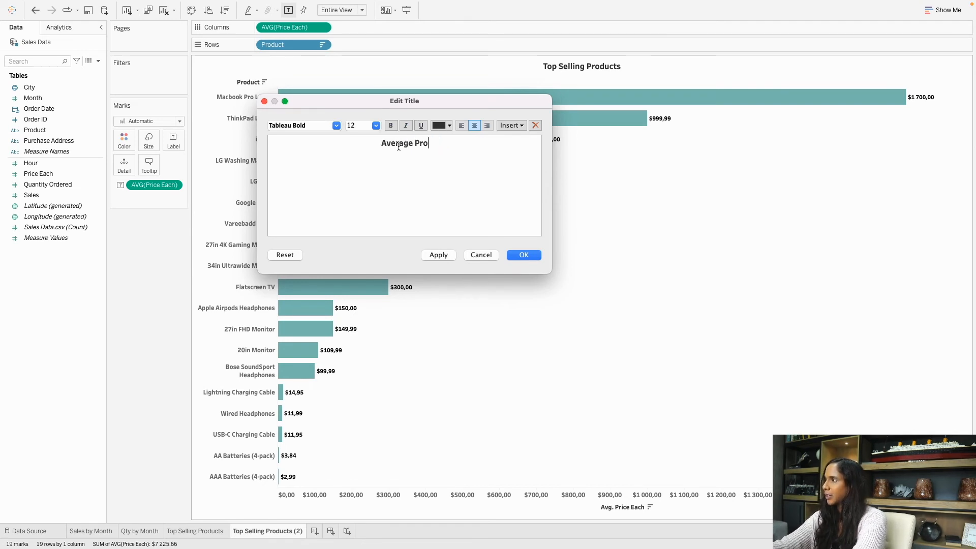
pyautogui.press('BackSpace')
pyautogui.write('oc')
pyautogui.press('BackSpace')
pyautogui.press('BackSpace')
pyautogui.write('ice')
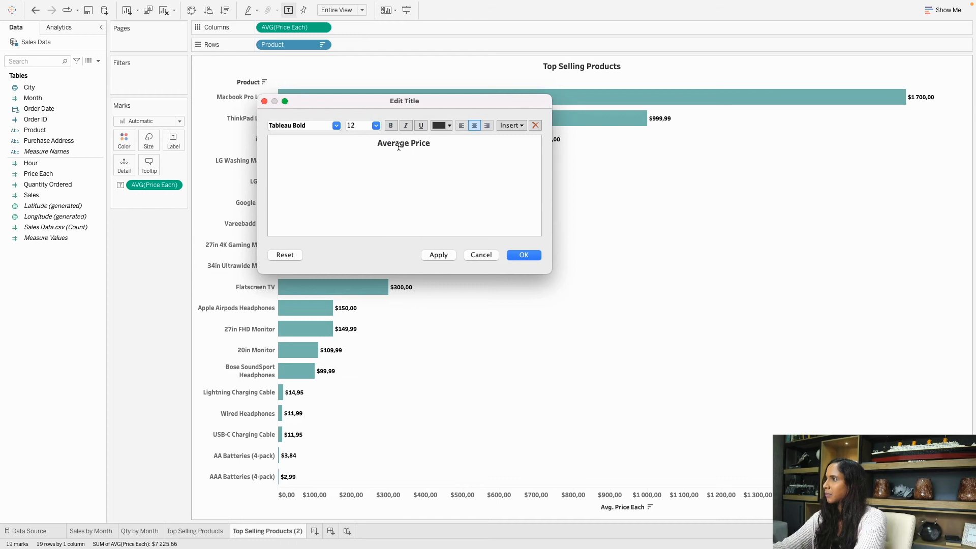
pyautogui.write(' per Product')
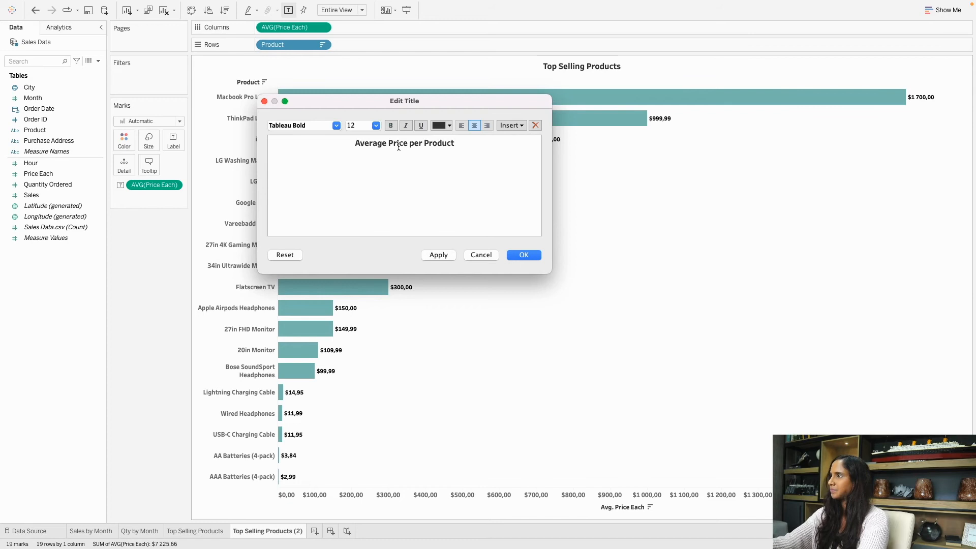
pyautogui.click(523, 255)
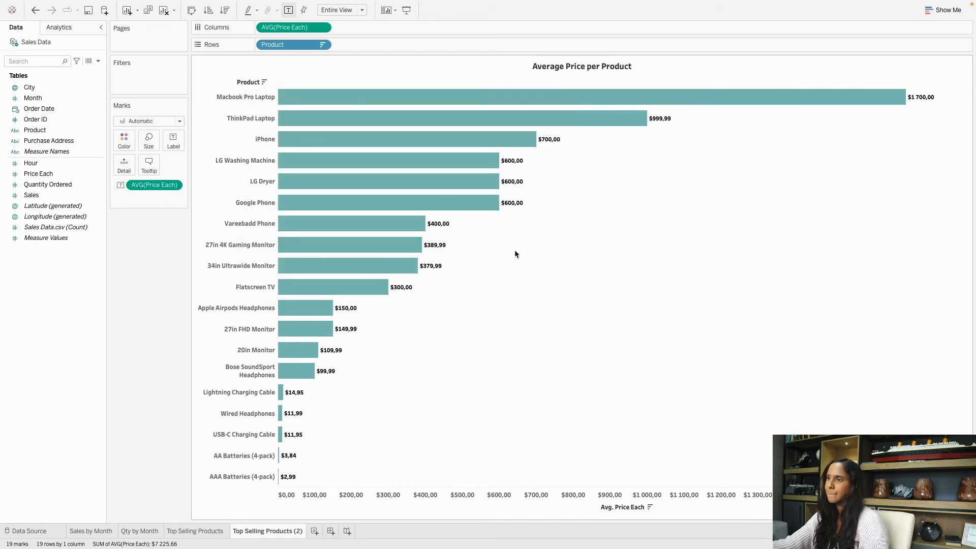
# Rename Top Selling Products (2) to 'Avg Price per Product' and go back to Top Selling Products.
pyautogui.doubleClick(276, 532)
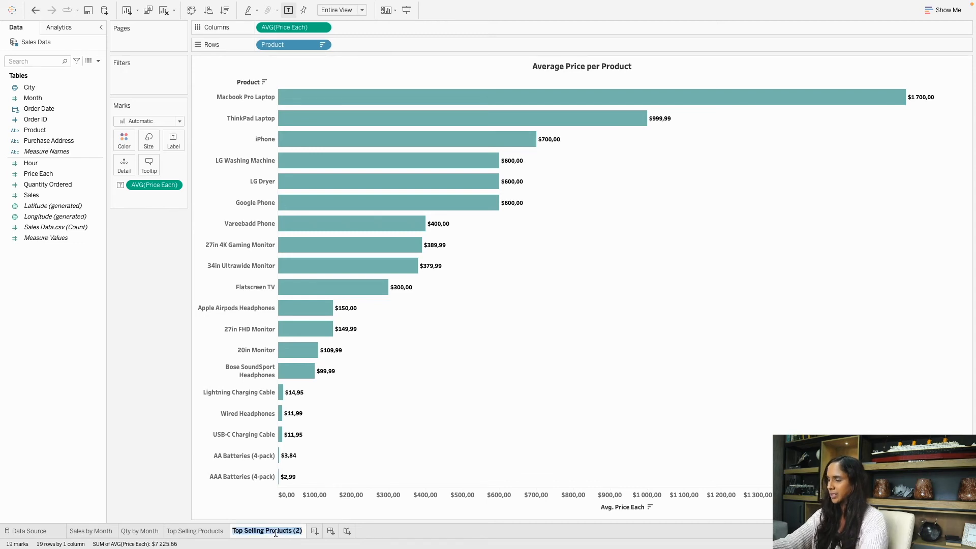
pyautogui.press('BackSpace')
pyautogui.write('Avg Price per Product')
pyautogui.press('Return')
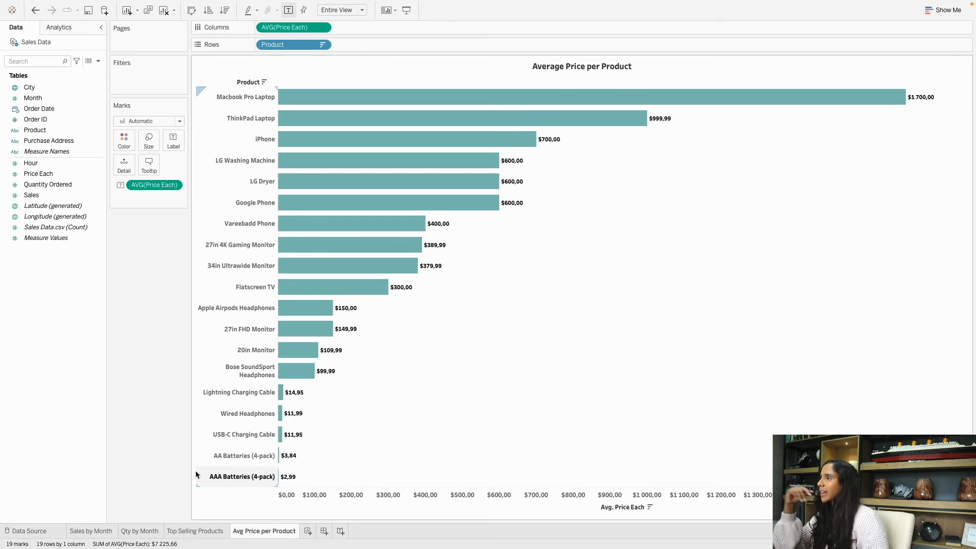
pyautogui.click(197, 530)
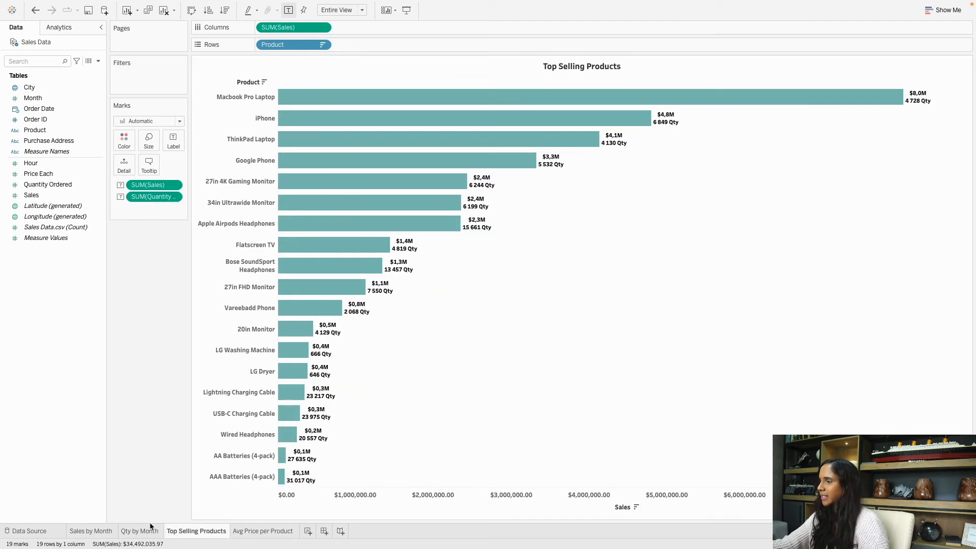
# Review the Sales by Month, Qty by Month, Top Selling Products and Avg Price sheets, then create Dashboard 1.
pyautogui.click(140, 531)
pyautogui.click(94, 531)
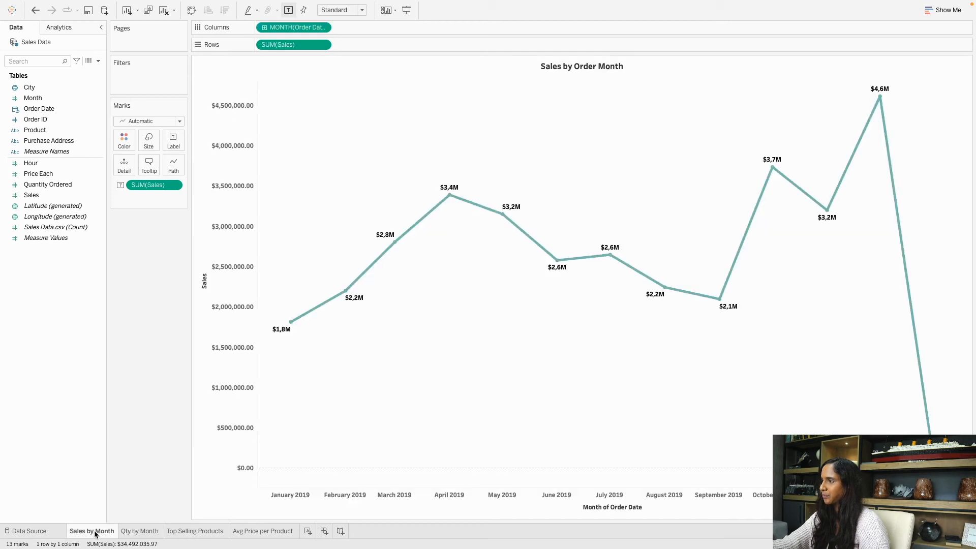
pyautogui.click(153, 531)
pyautogui.click(196, 531)
pyautogui.click(251, 534)
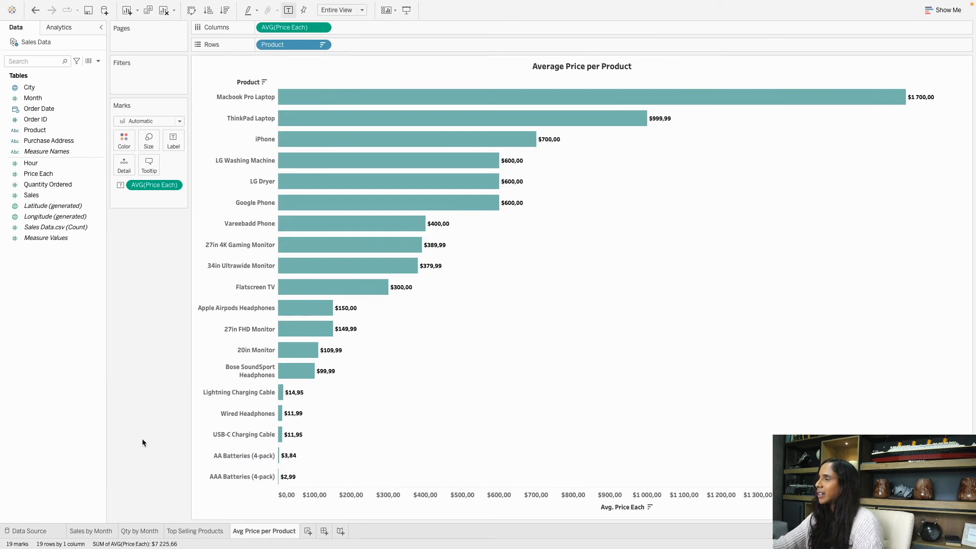
pyautogui.click(324, 532)
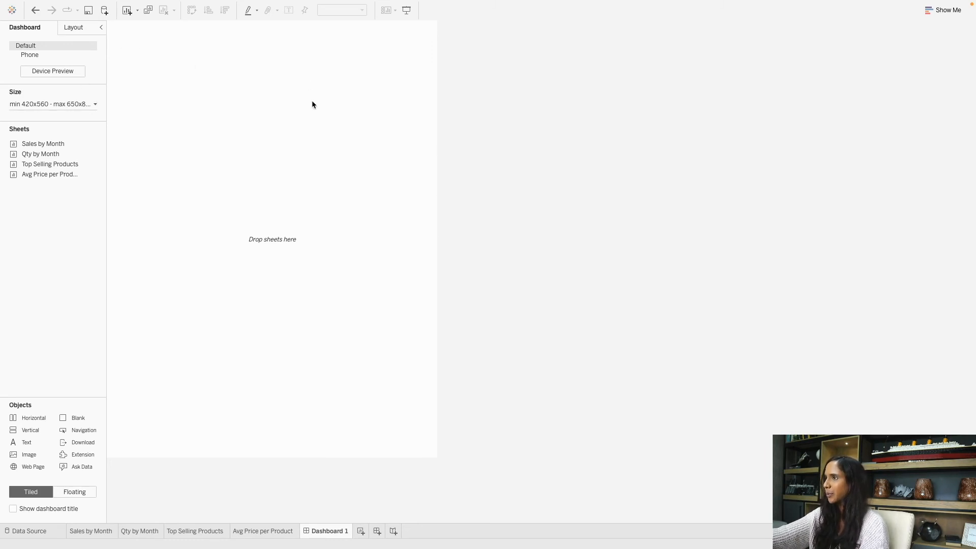
# Switch Dashboard 1 to Fixed size with a width of 1200 px.
pyautogui.click(29, 105)
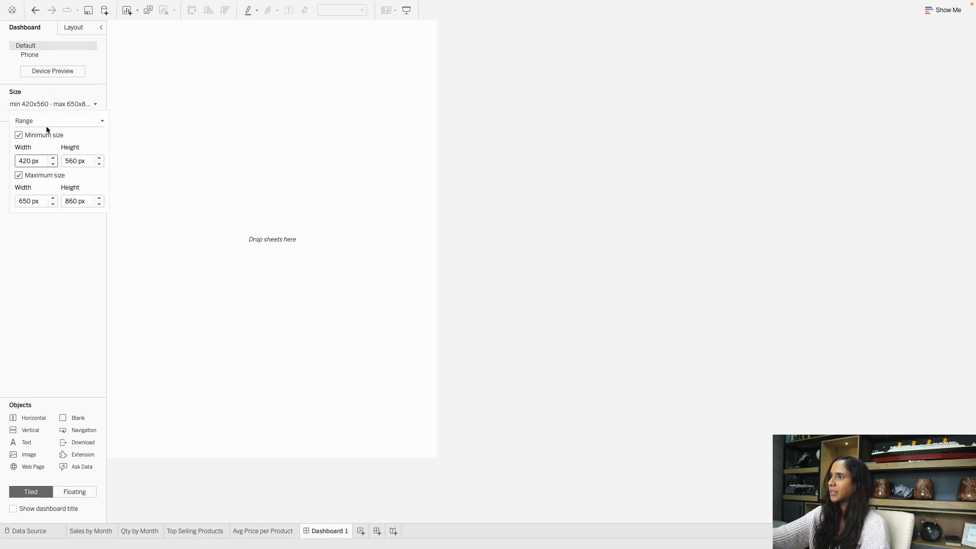
pyautogui.click(44, 121)
pyautogui.click(44, 131)
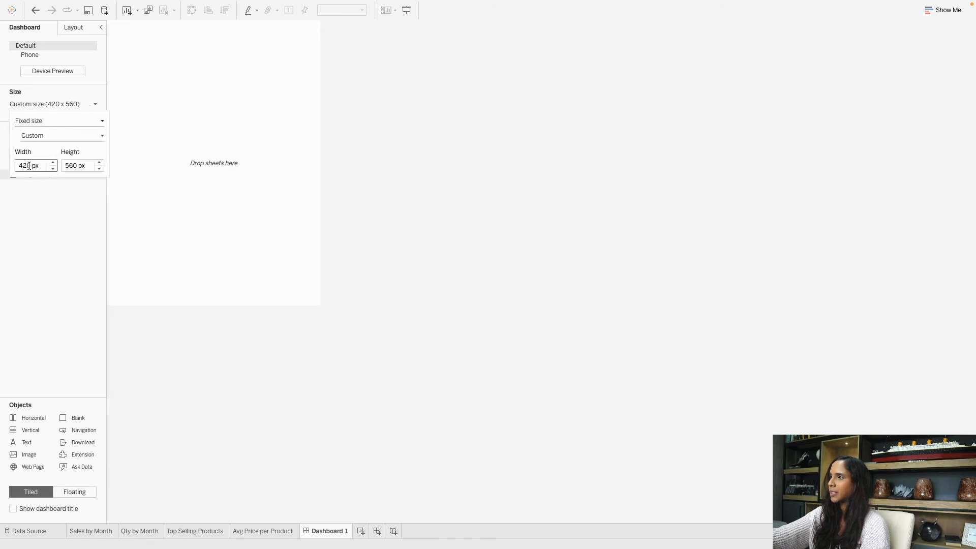
pyautogui.moveTo(19, 166); pyautogui.dragTo(25, 166)
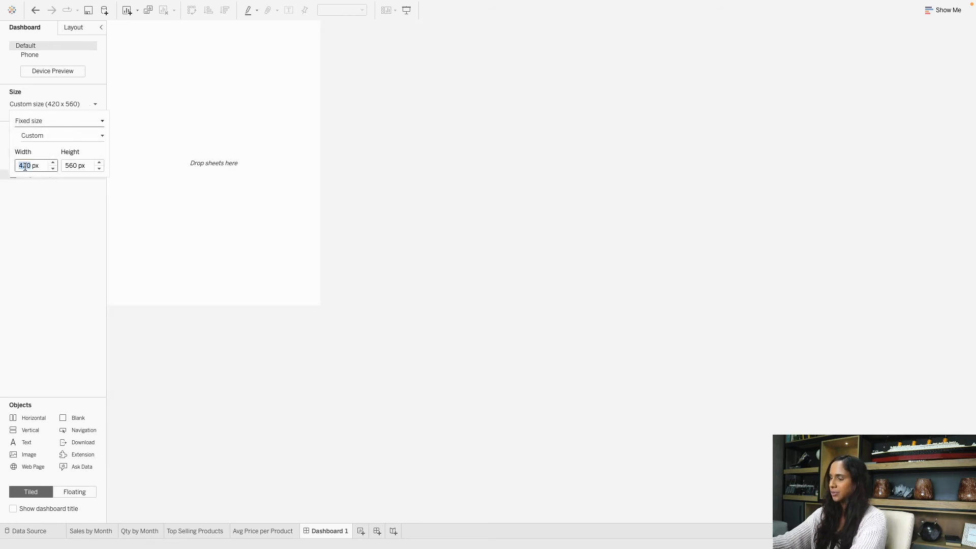
pyautogui.doubleClick(25, 167)
pyautogui.write('2300')
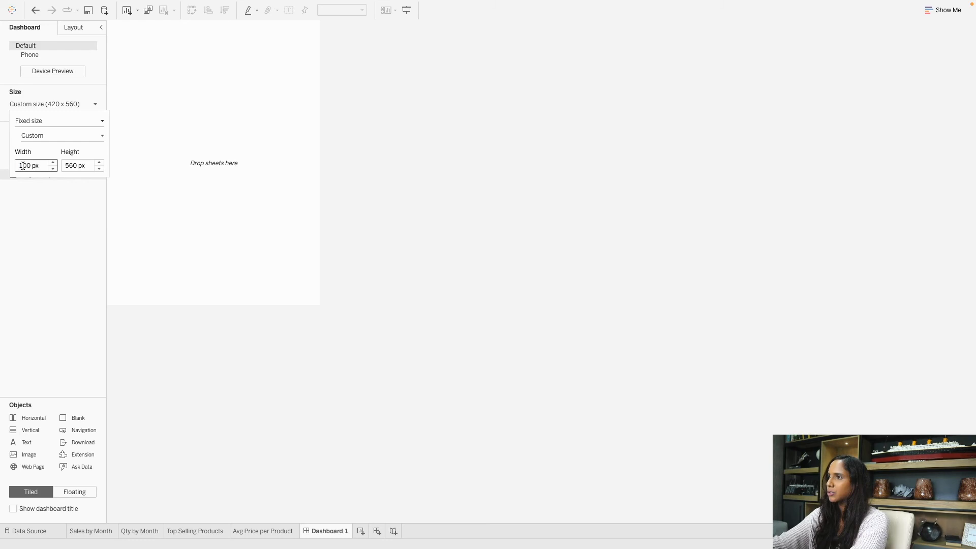
pyautogui.click(56, 203)
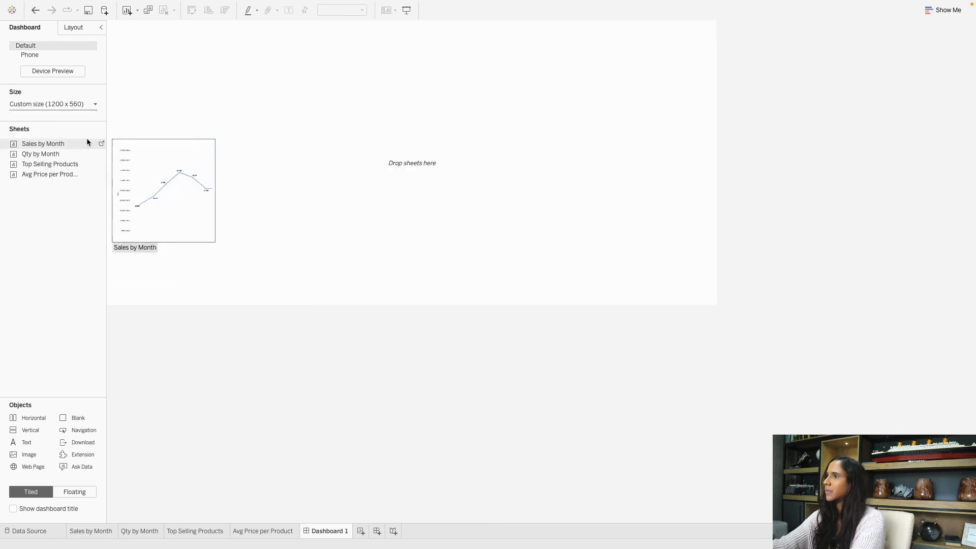
# Set the dashboard height to 800 px.
pyautogui.click(77, 104)
pyautogui.click(73, 166)
pyautogui.doubleClick(73, 166)
pyautogui.write('800')
pyautogui.press('Return')
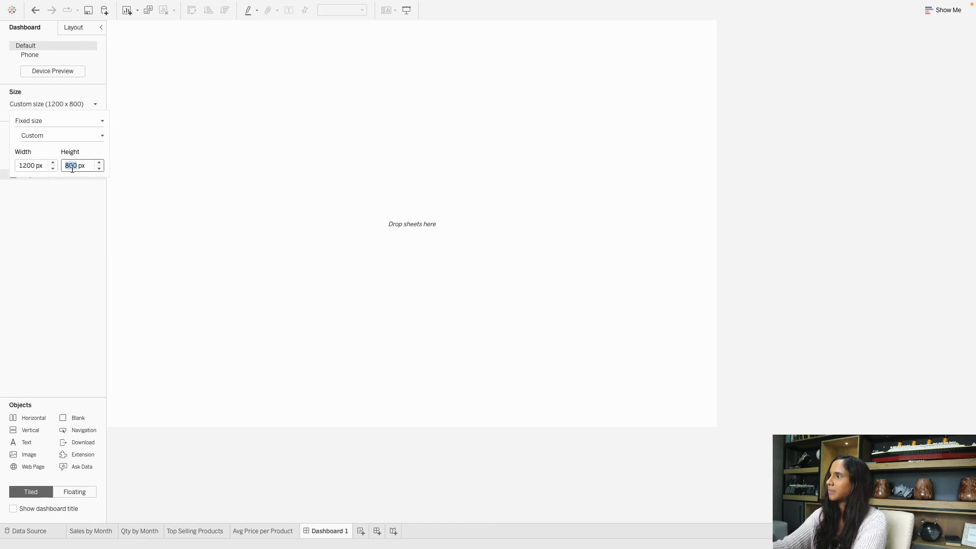
pyautogui.click(68, 259)
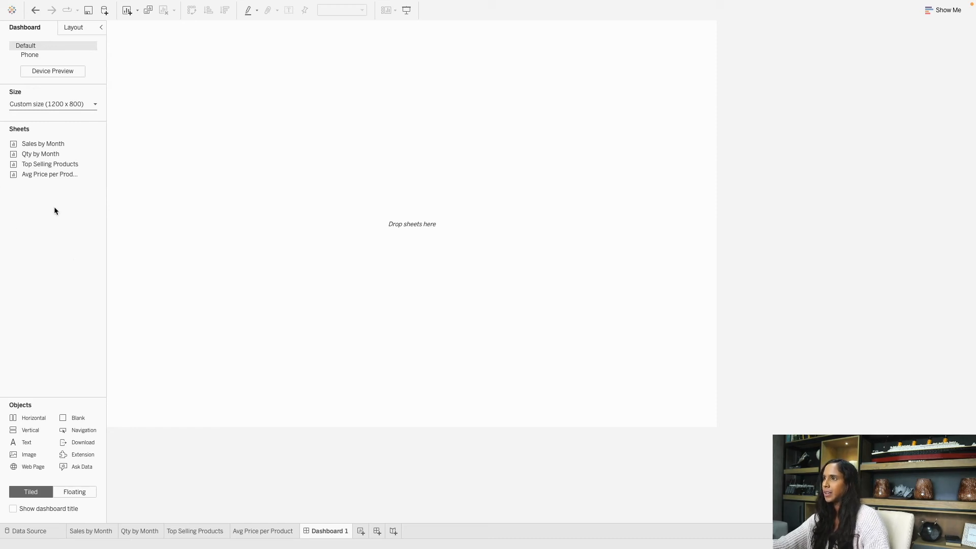
# Place Sales by Month top-left on the dashboard and Qty by Month to its right.
pyautogui.moveTo(57, 152)
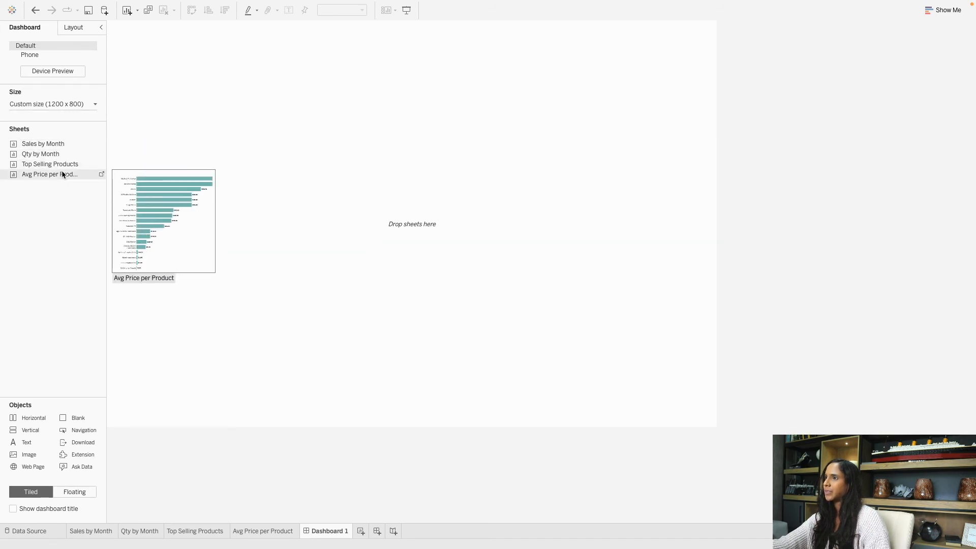
pyautogui.moveTo(44, 144); pyautogui.dragTo(116, 140)
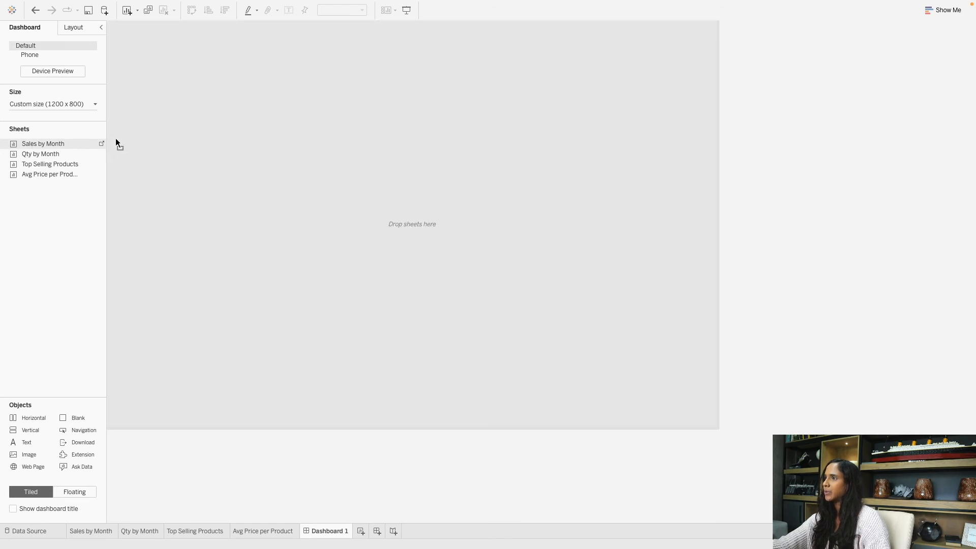
pyautogui.moveTo(232, 196); pyautogui.dragTo(230, 192)
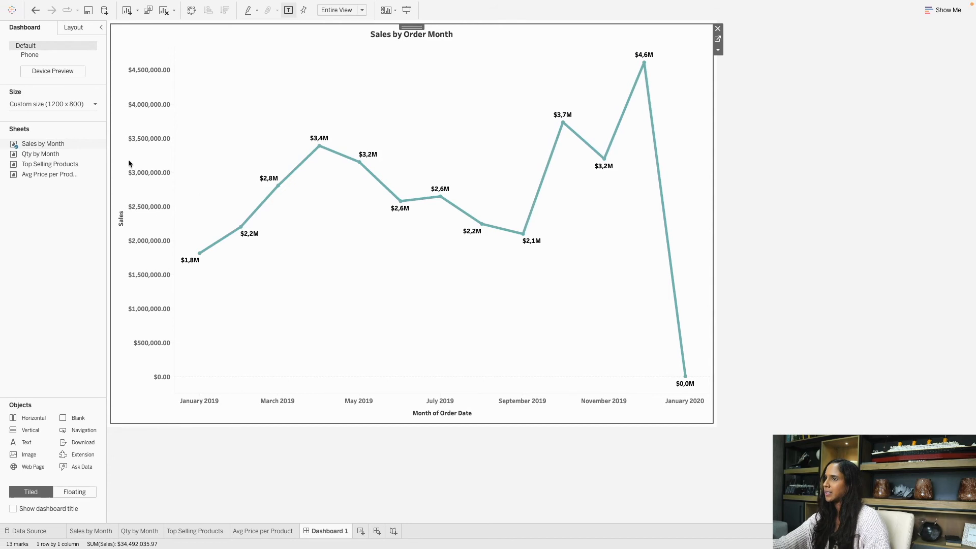
pyautogui.click(78, 155)
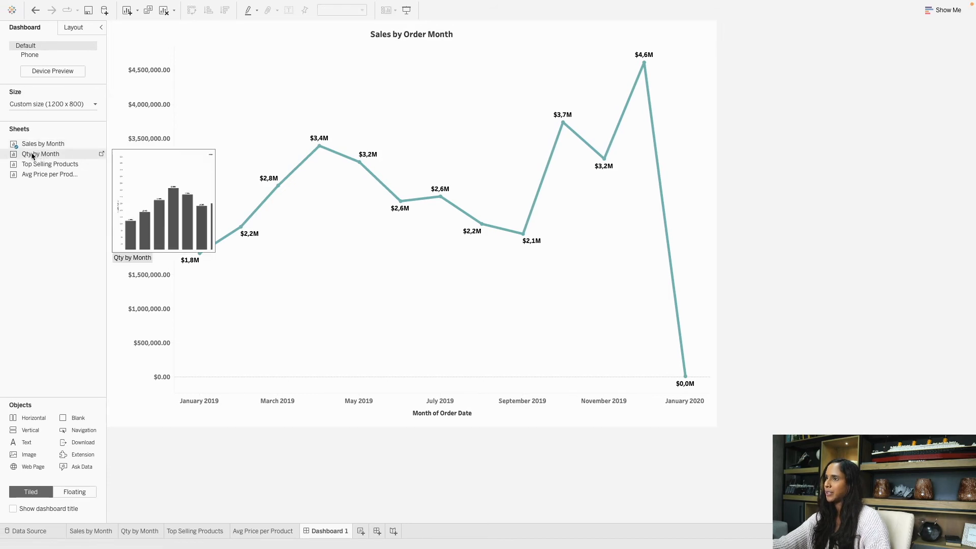
pyautogui.moveTo(47, 157); pyautogui.dragTo(163, 147)
pyautogui.moveTo(281, 140); pyautogui.dragTo(570, 203)
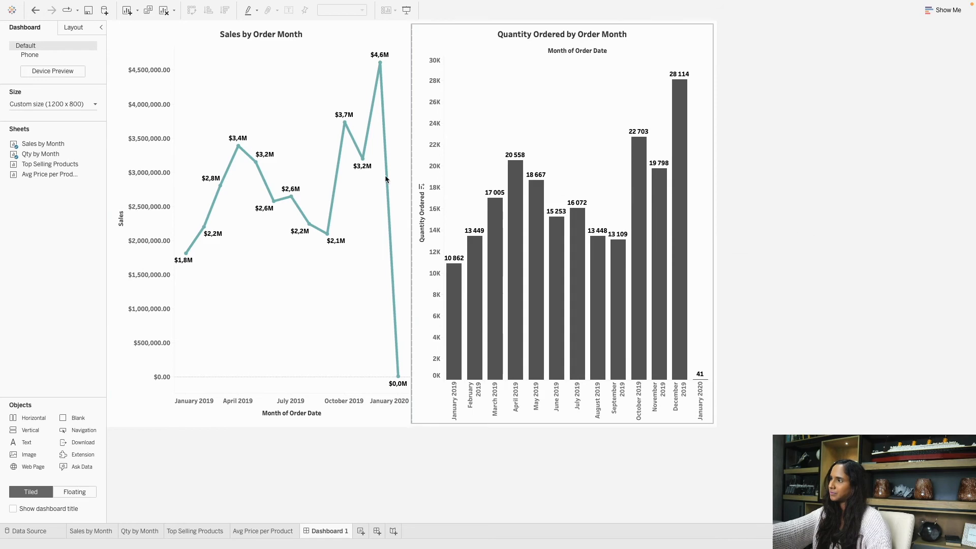
# Add Top Selling Products bottom-left and Avg Price per Product bottom-right.
pyautogui.moveTo(64, 165)
pyautogui.moveTo(39, 164); pyautogui.dragTo(257, 309)
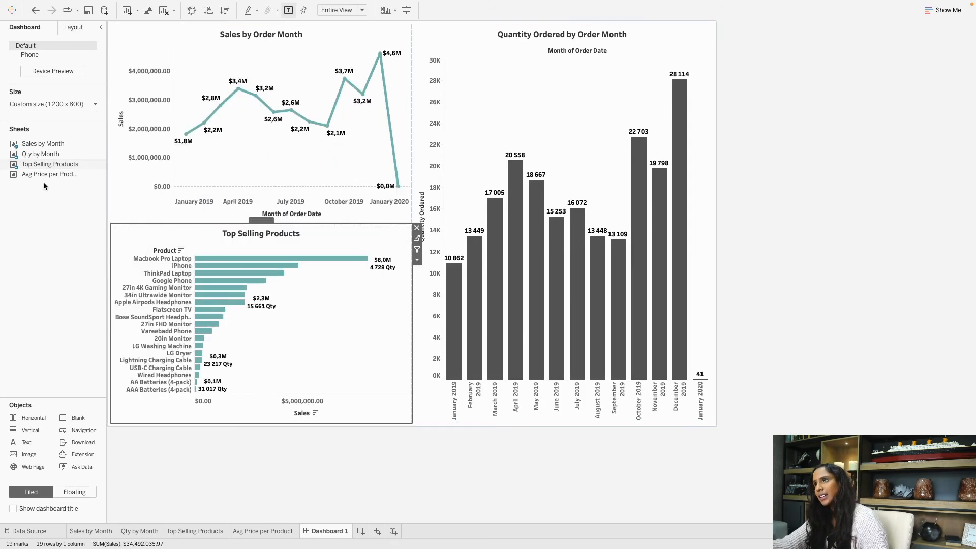
pyautogui.moveTo(38, 178)
pyautogui.moveTo(38, 177); pyautogui.dragTo(557, 267)
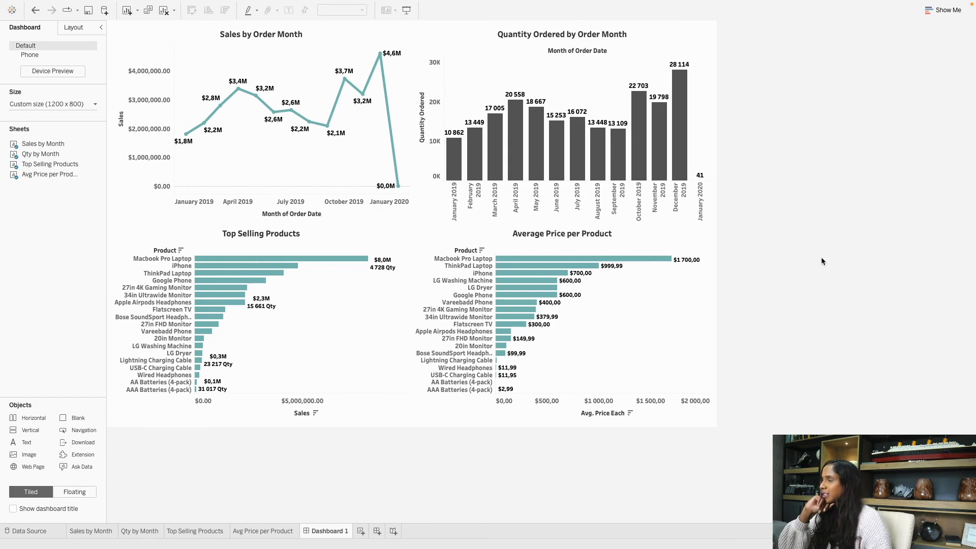
pyautogui.click(297, 334)
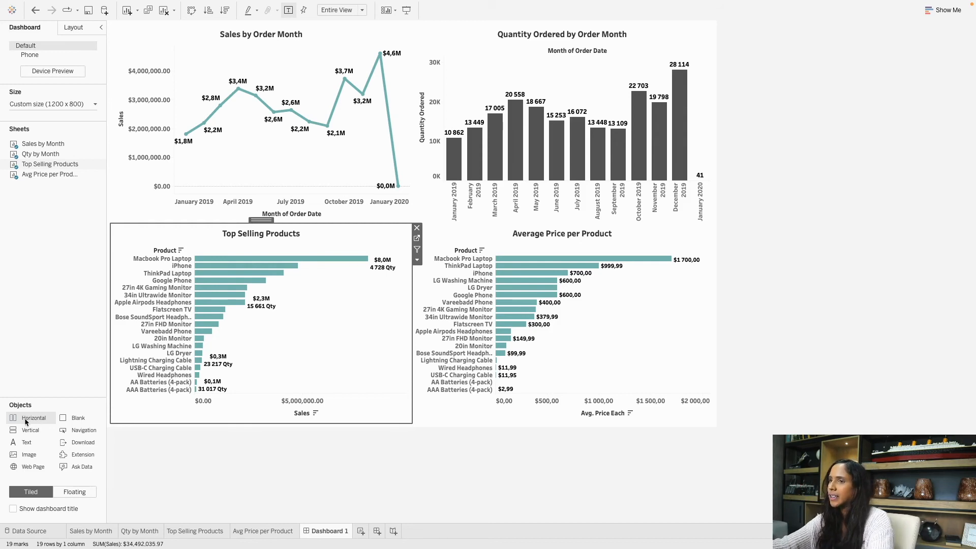
# Add a short horizontal header strip, then drag the monthly charts' lower borders down to enlarge them.
pyautogui.moveTo(27, 421); pyautogui.dragTo(411, 25)
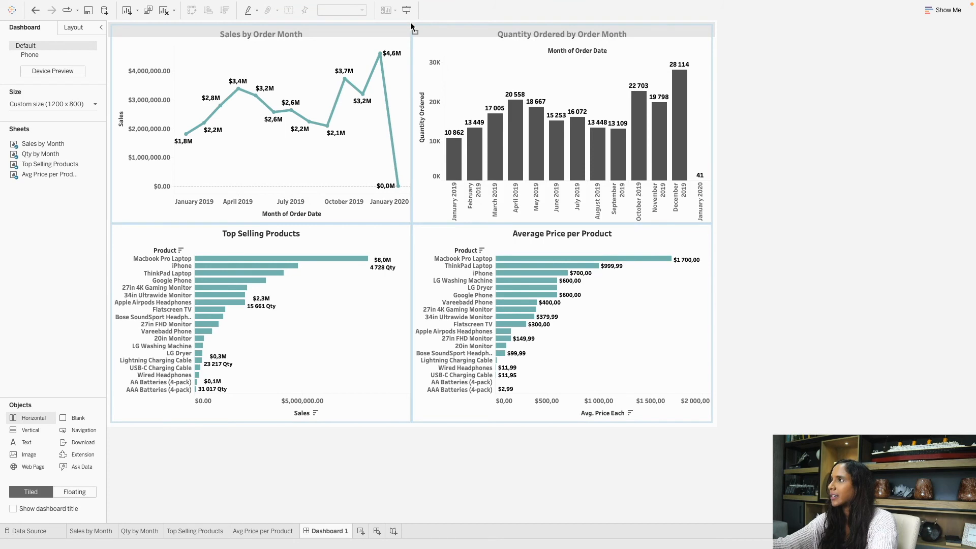
pyautogui.moveTo(358, 124); pyautogui.dragTo(357, 84)
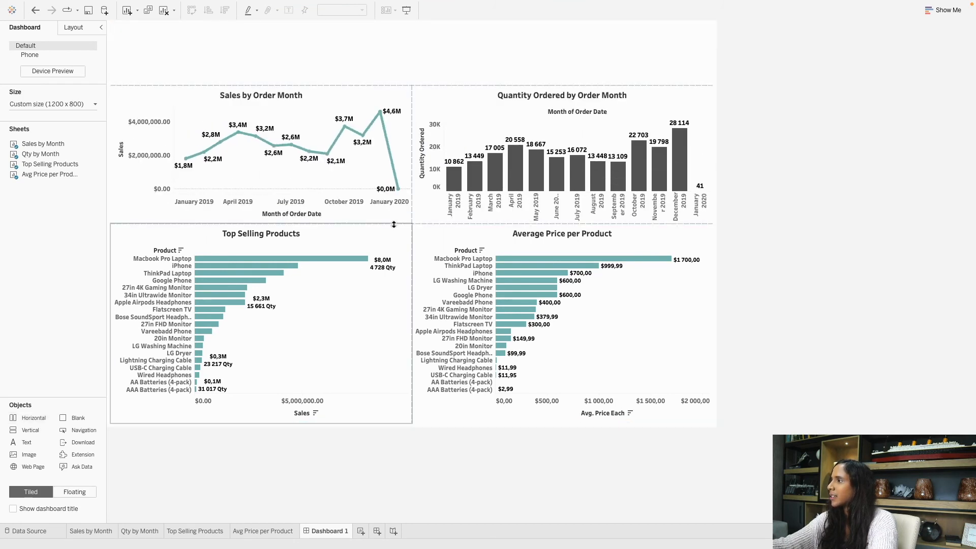
pyautogui.moveTo(394, 230); pyautogui.dragTo(349, 253)
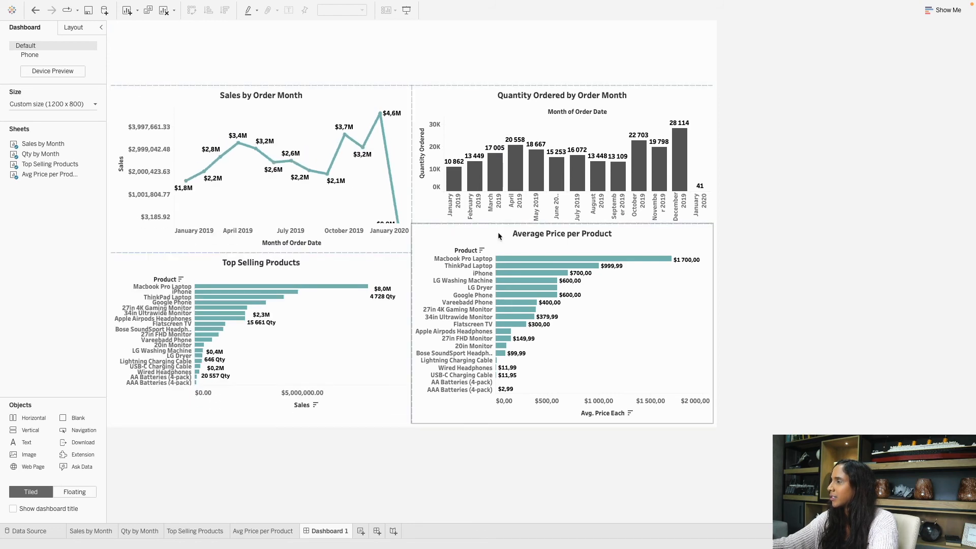
pyautogui.moveTo(467, 222); pyautogui.dragTo(465, 252)
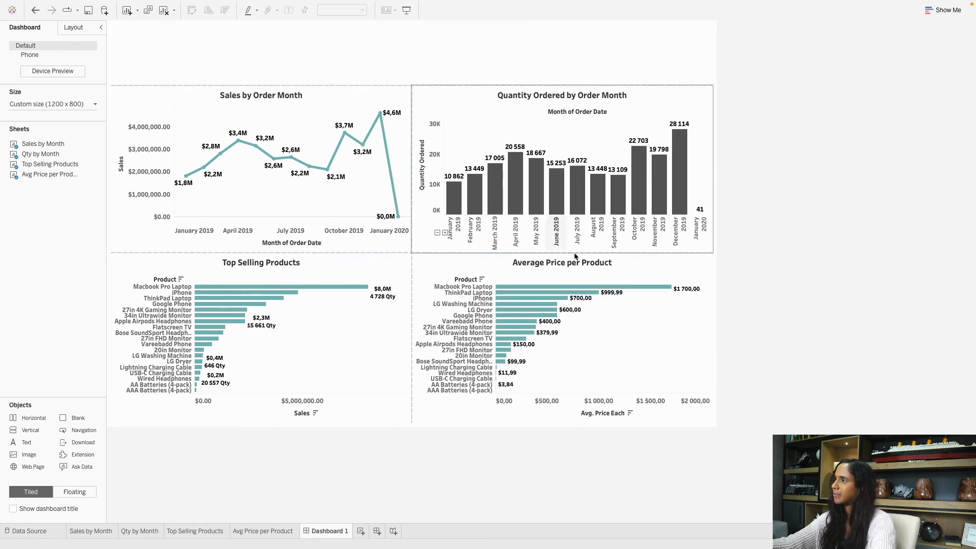
pyautogui.click(257, 71)
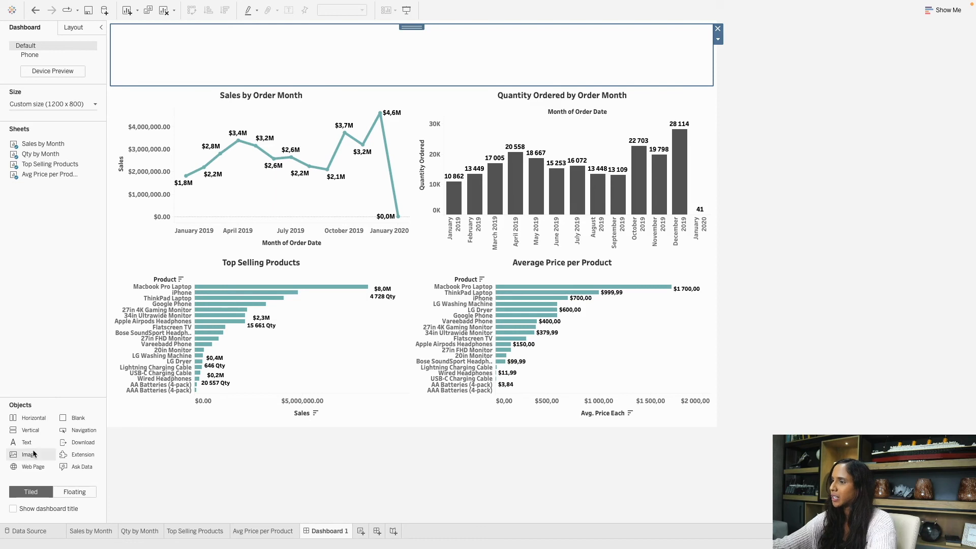
# Place a Text object in the header with font Tableau Bold, size 20.
pyautogui.moveTo(22, 446)
pyautogui.mouseDown()
pyautogui.moveTo(56, 442)
pyautogui.moveTo(130, 377)
pyautogui.moveTo(163, 151)
pyautogui.moveTo(157, 84)
pyautogui.moveTo(174, 113)
pyautogui.moveTo(177, 44)
pyautogui.moveTo(146, 44)
pyautogui.mouseUp()
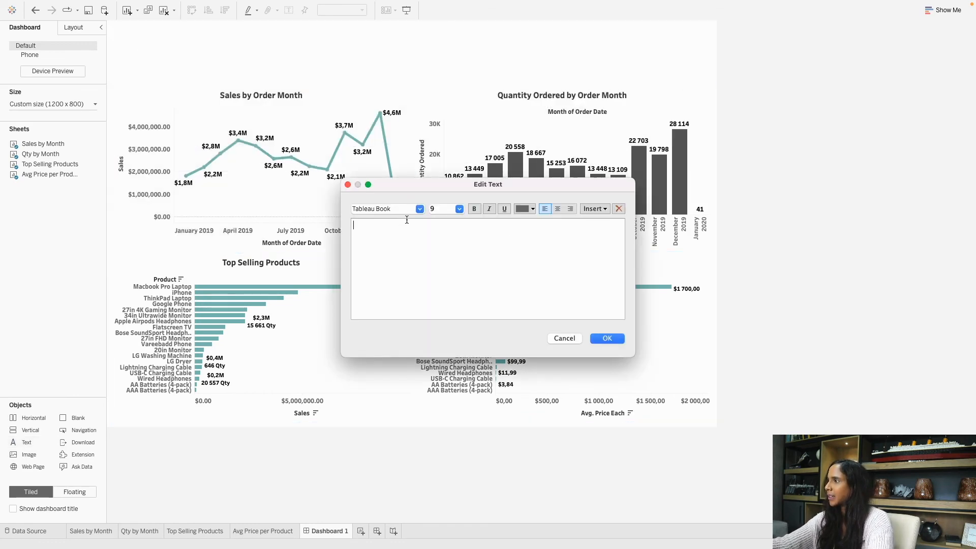
pyautogui.click(419, 209)
pyautogui.scroll(2, 392, 244)
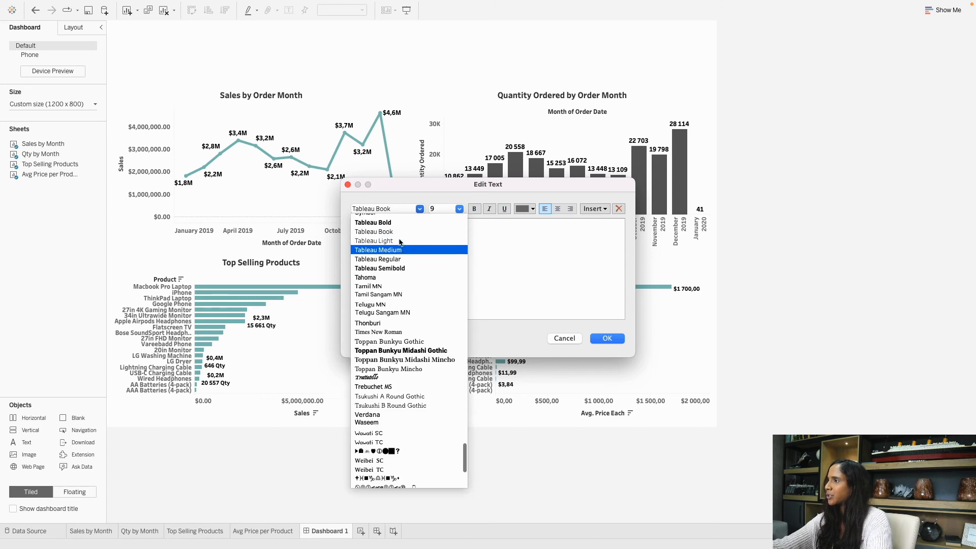
pyautogui.click(391, 235)
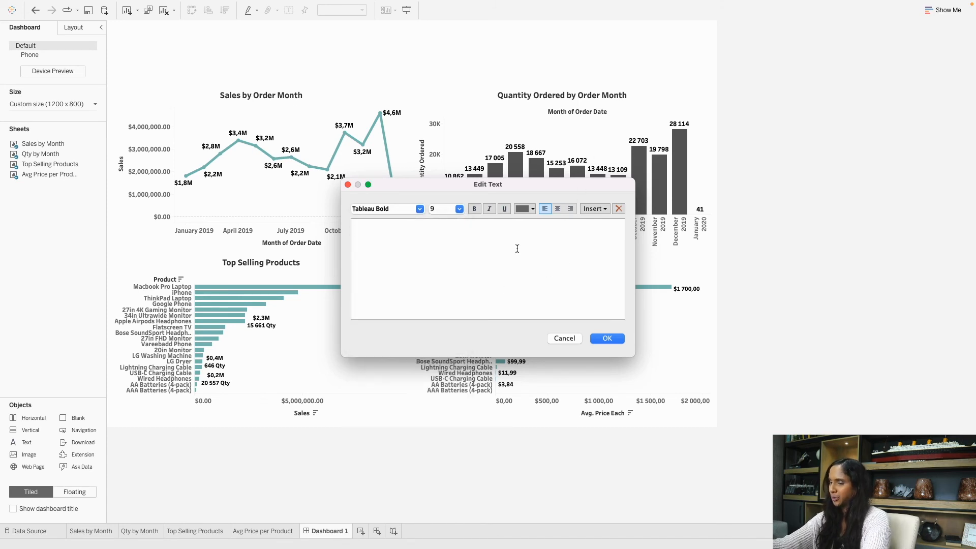
pyautogui.click(443, 208)
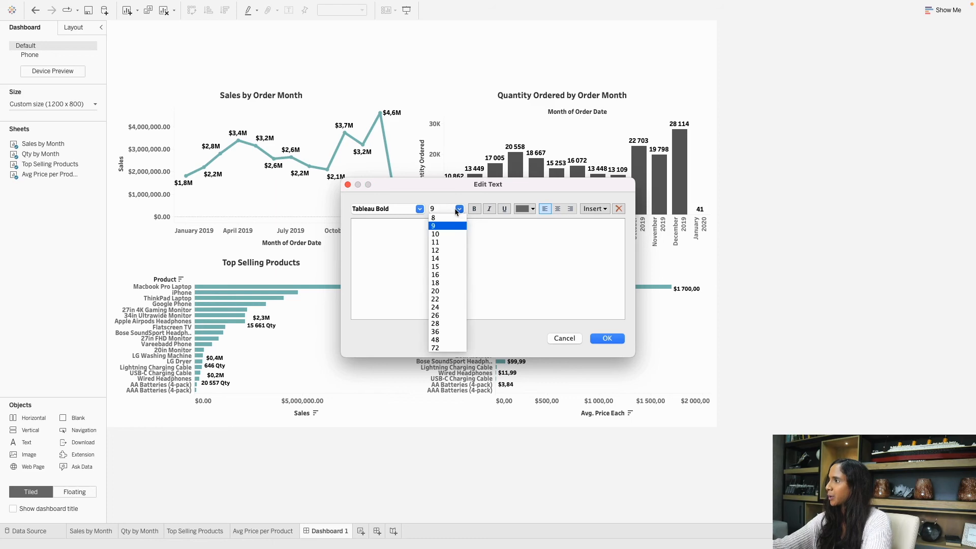
pyautogui.click(435, 291)
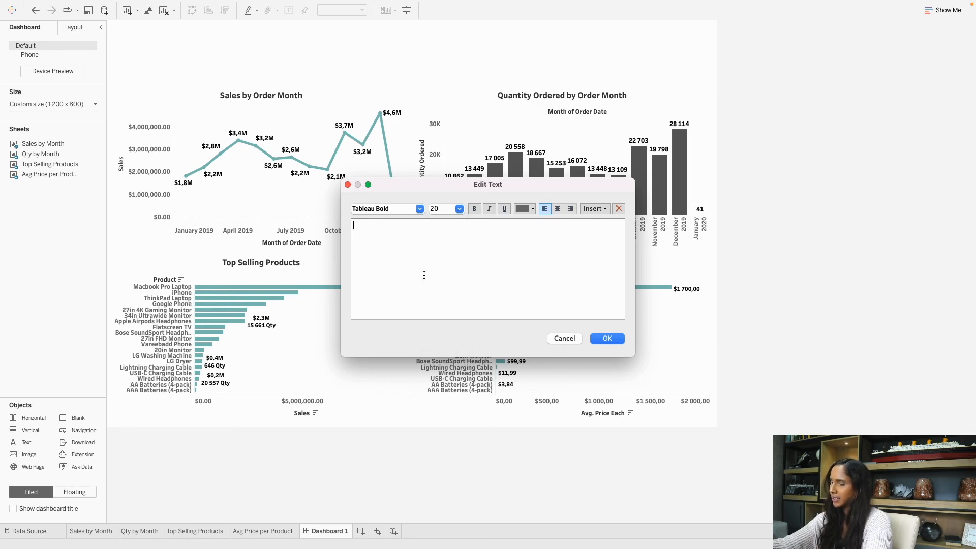
# Type the title SALES DASHBOARD, colour it black, and confirm.
pyautogui.write('SAL')
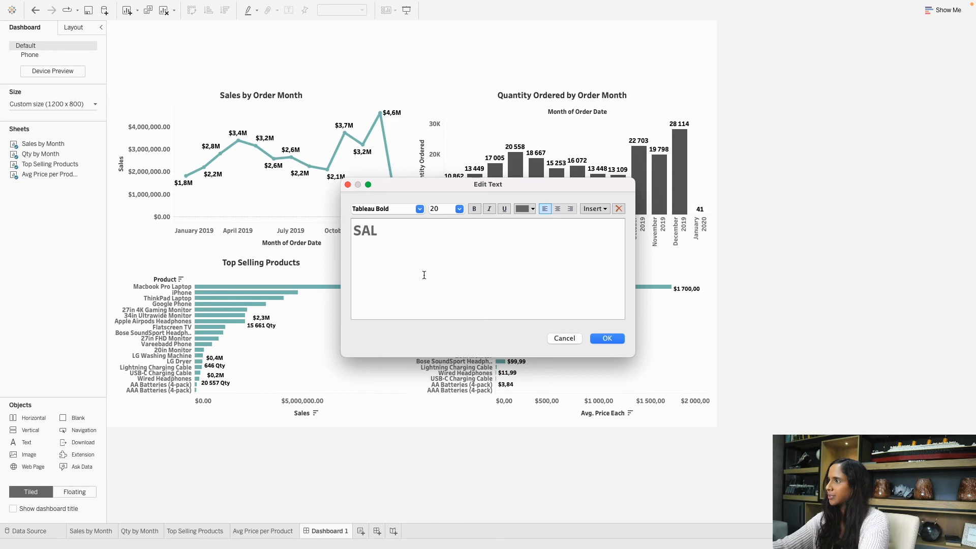
pyautogui.write('ES DASHB')
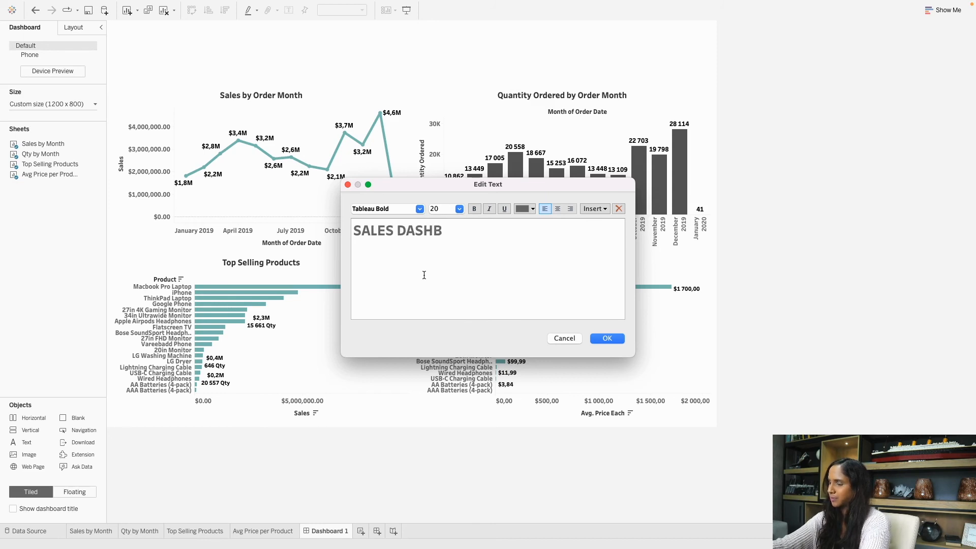
pyautogui.write('OARD')
pyautogui.press('BackSpace')
pyautogui.write('D')
pyautogui.press('super+a')
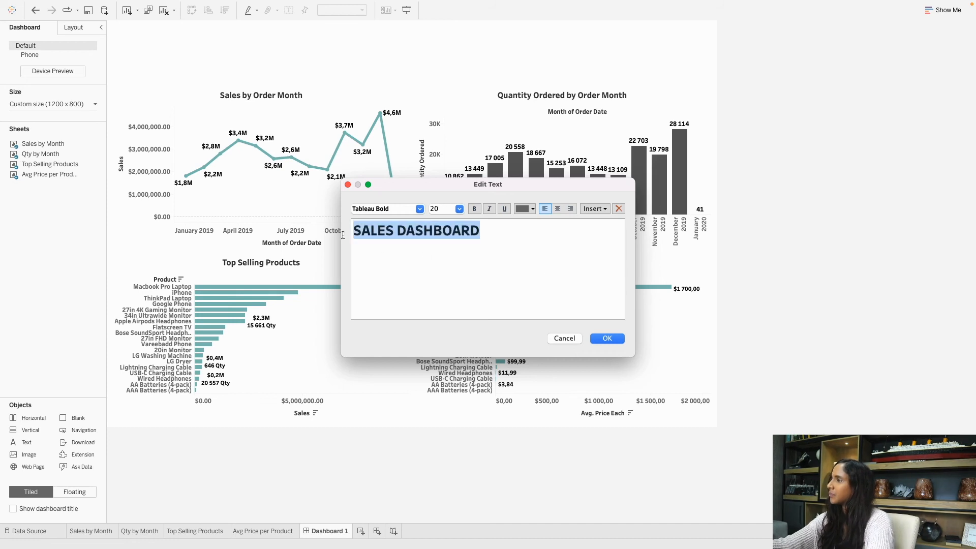
pyautogui.click(525, 213)
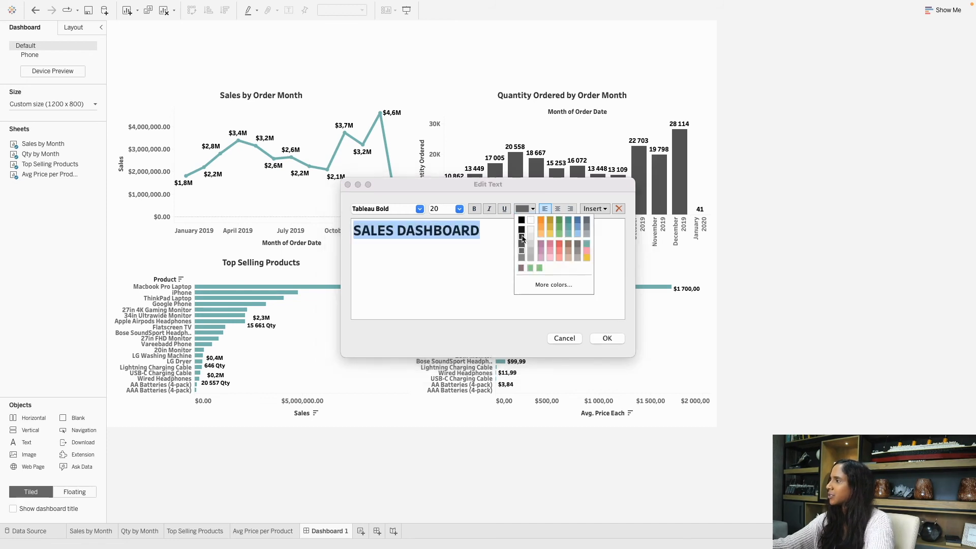
pyautogui.click(522, 235)
pyautogui.click(525, 210)
pyautogui.doubleClick(522, 235)
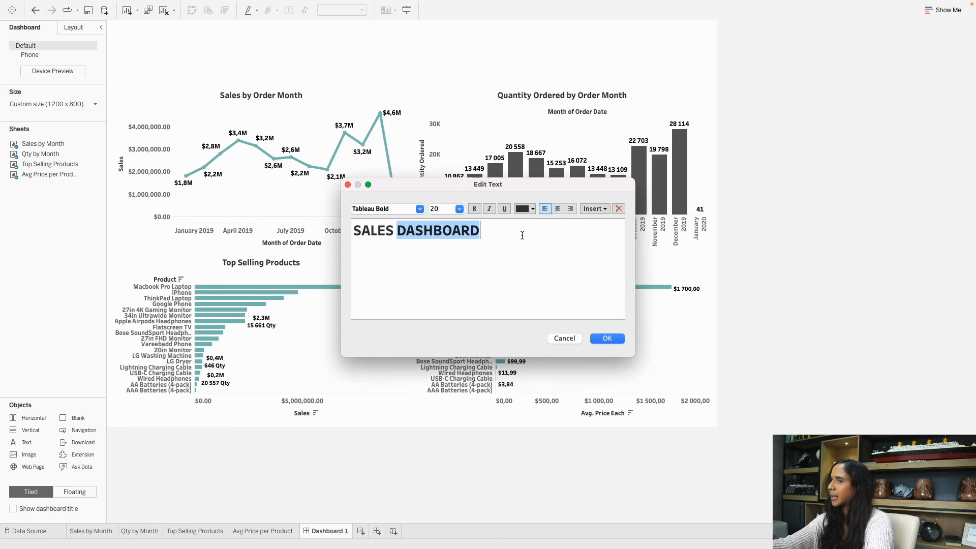
pyautogui.click(525, 212)
pyautogui.click(522, 237)
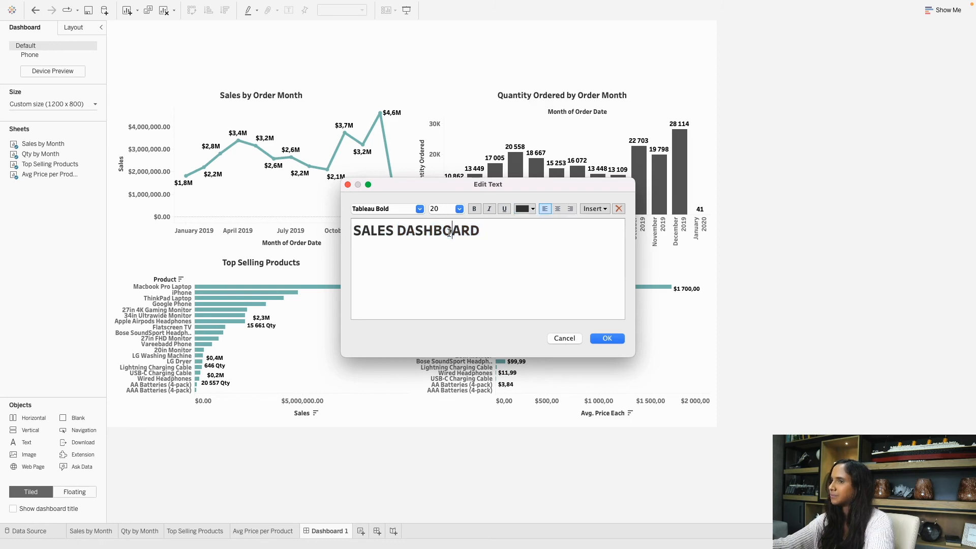
pyautogui.click(617, 336)
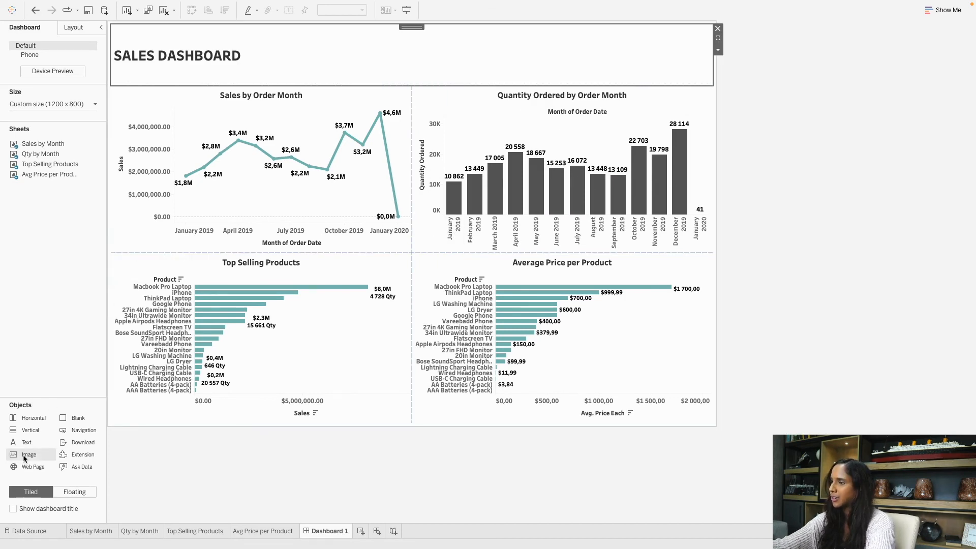
# Insert MyPaper.png as a fitted header image and narrow it so the title sits beside it.
pyautogui.moveTo(15, 458); pyautogui.dragTo(126, 54)
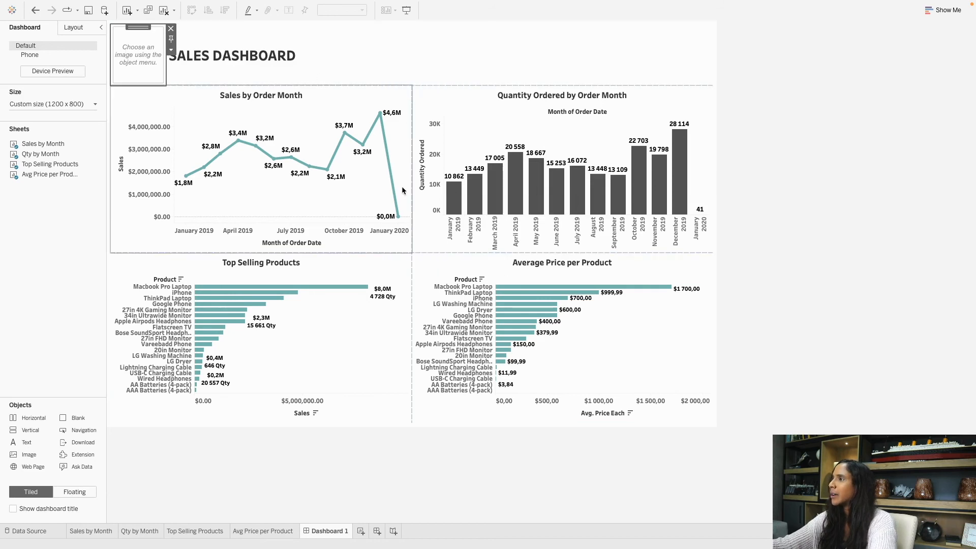
pyautogui.moveTo(463, 182); pyautogui.dragTo(388, 165)
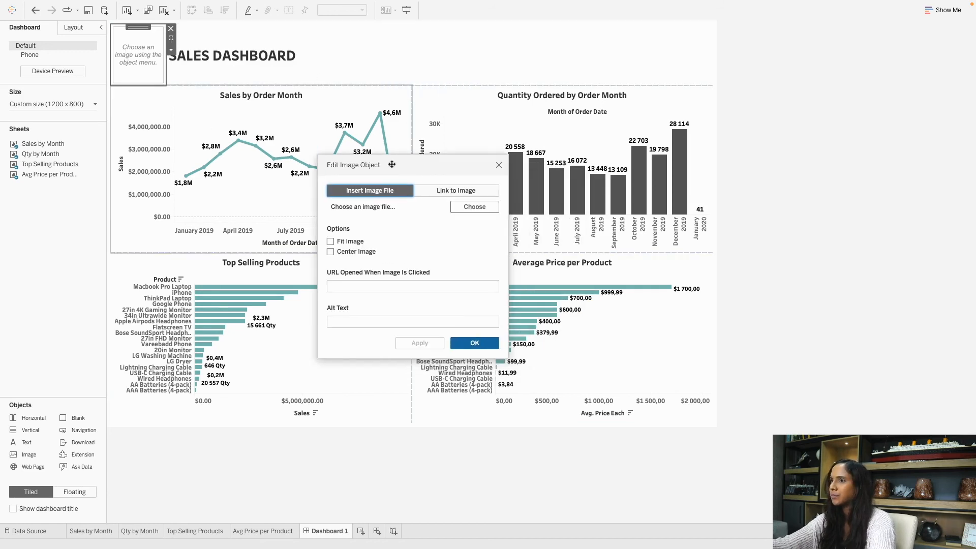
pyautogui.click(470, 209)
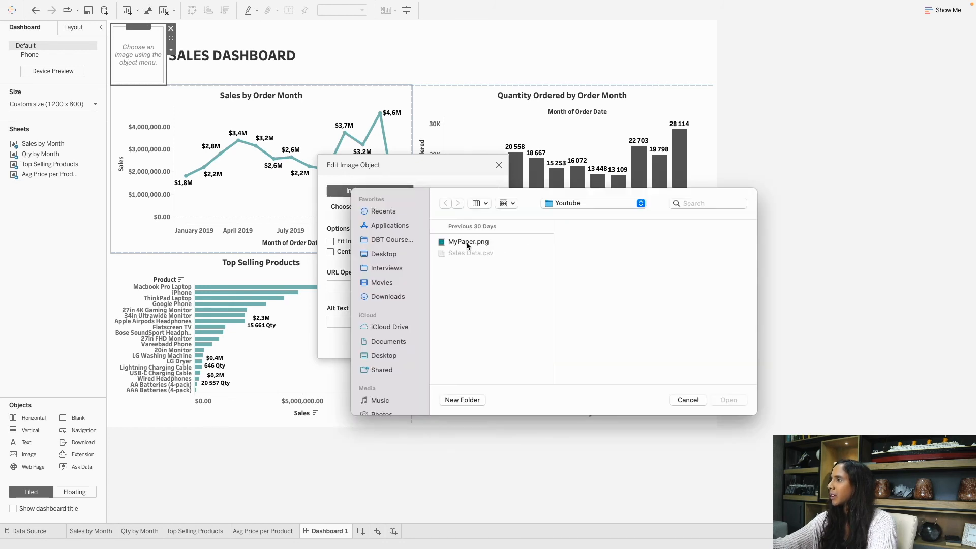
pyautogui.click(468, 242)
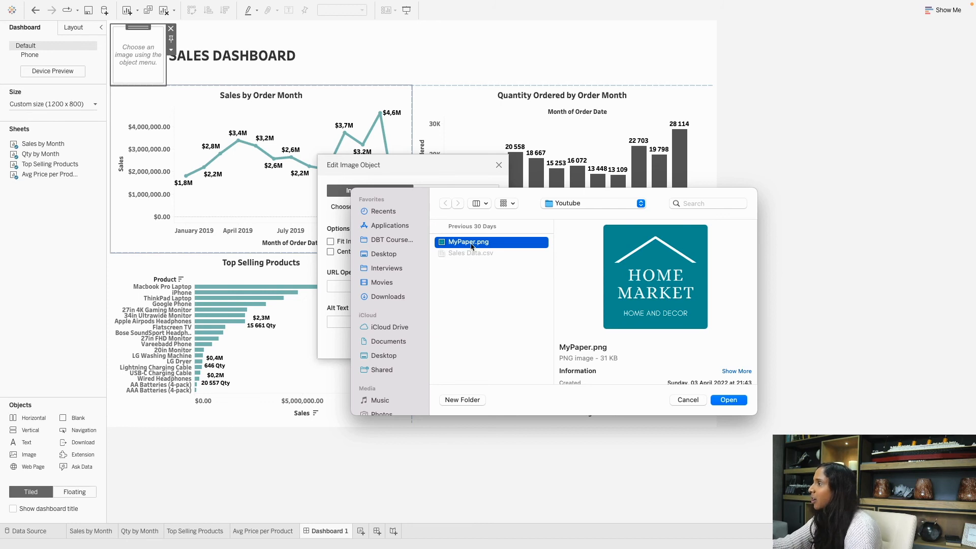
pyautogui.click(728, 400)
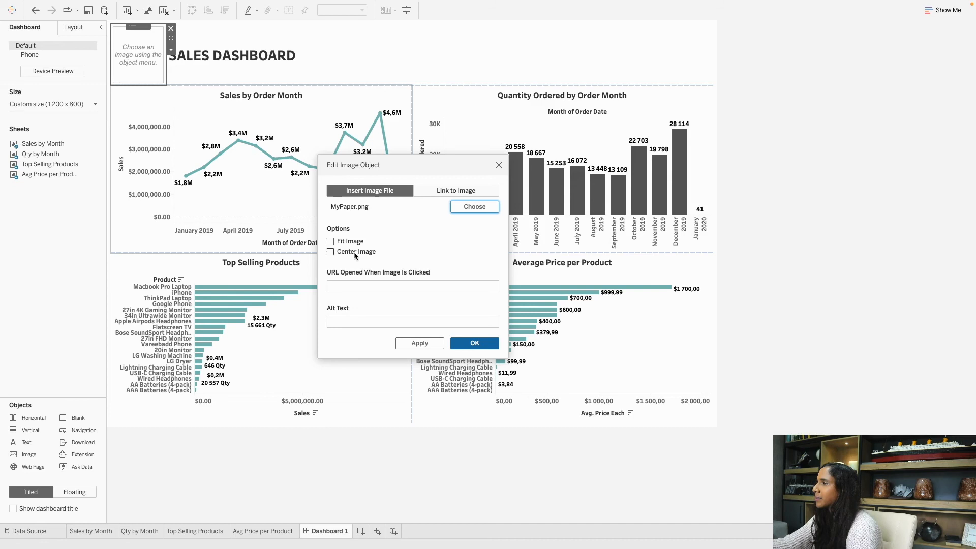
pyautogui.click(330, 241)
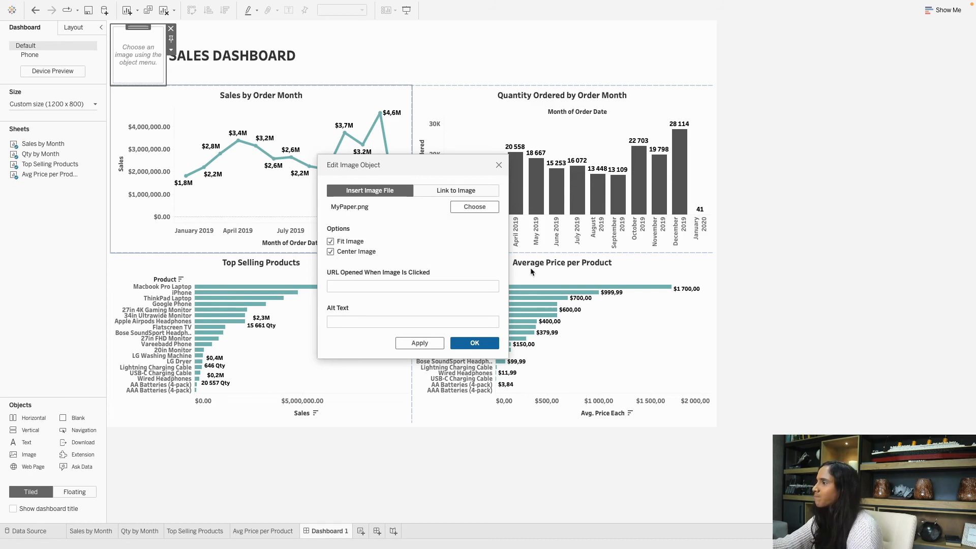
pyautogui.click(474, 342)
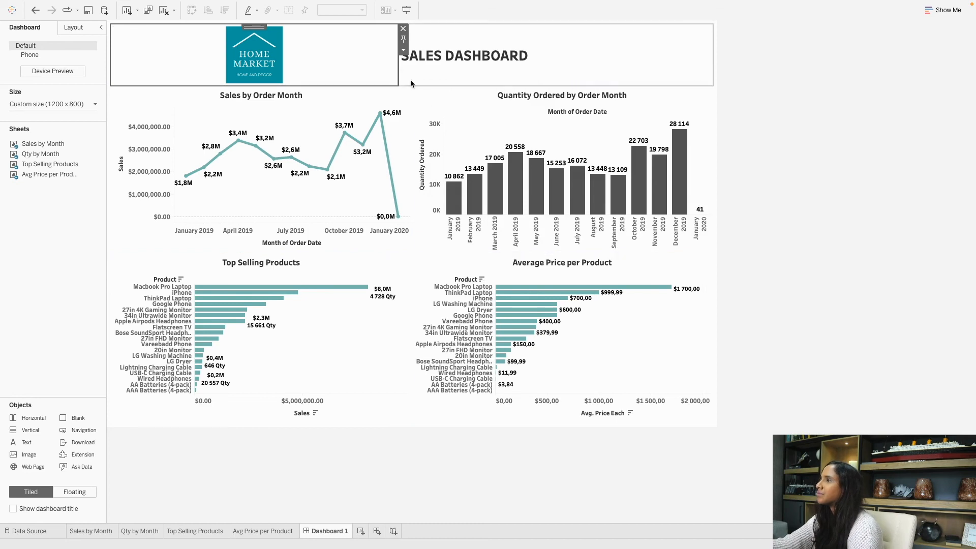
pyautogui.moveTo(399, 66); pyautogui.dragTo(175, 58)
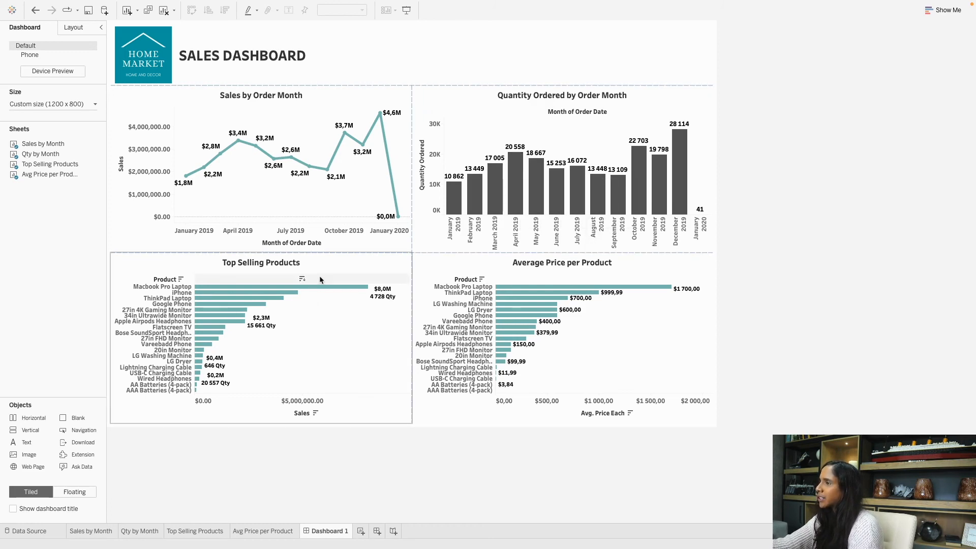
# Add a Month of Order Date filter from the Sales by Order Month chart beside the title.
pyautogui.click(354, 269)
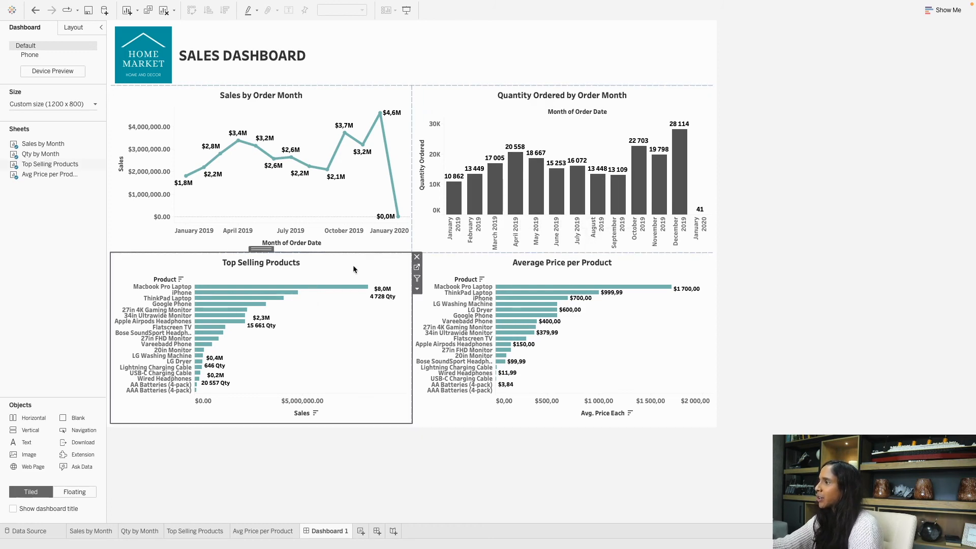
pyautogui.click(401, 100)
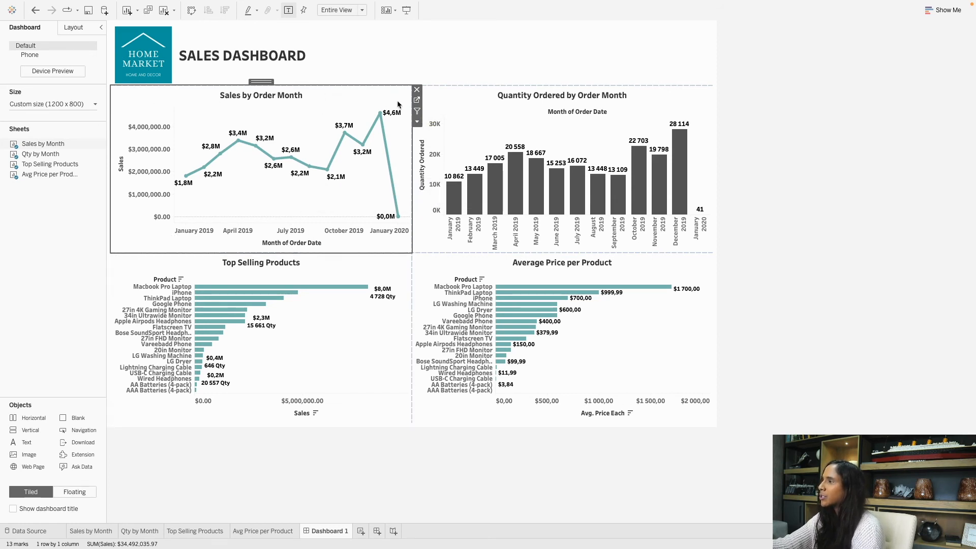
pyautogui.click(417, 124)
pyautogui.moveTo(453, 196)
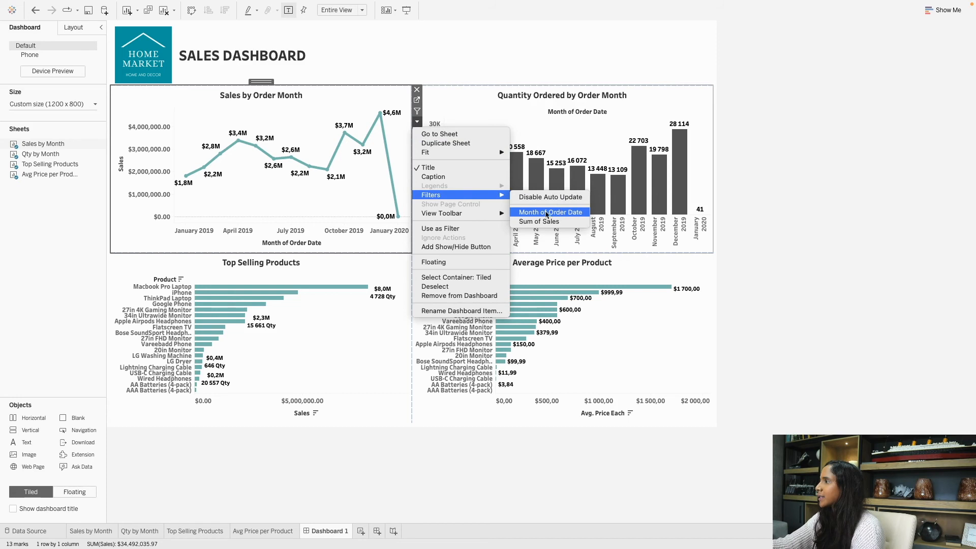
pyautogui.click(548, 213)
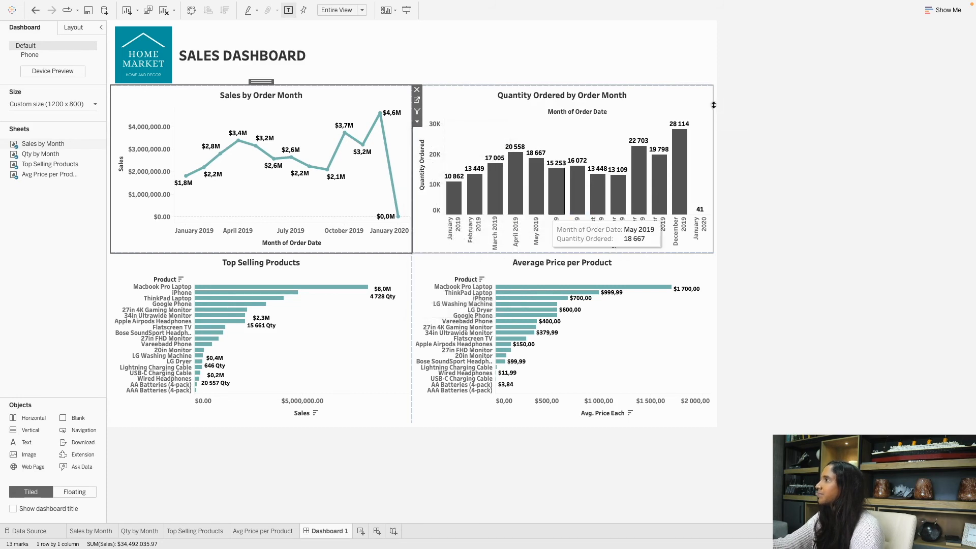
pyautogui.click(679, 74)
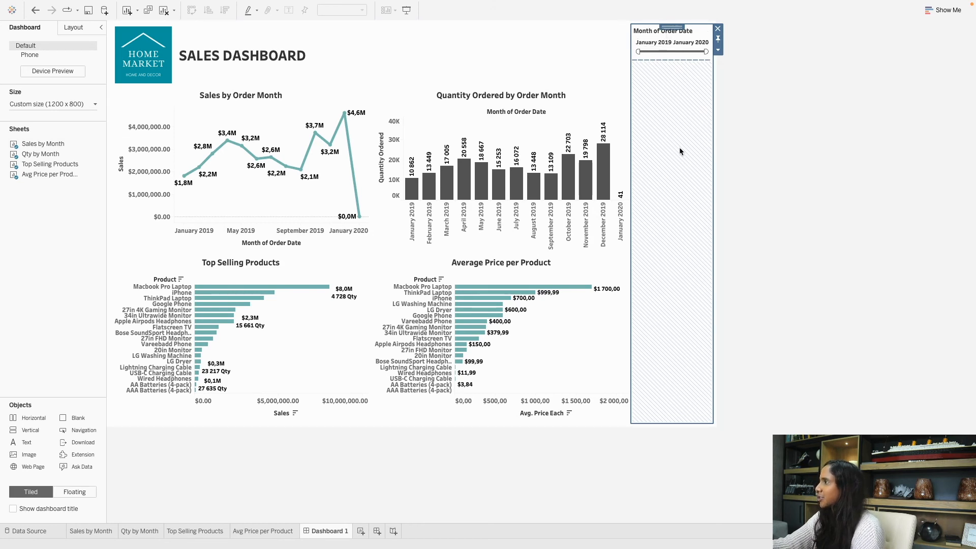
pyautogui.moveTo(672, 25); pyautogui.dragTo(596, 47)
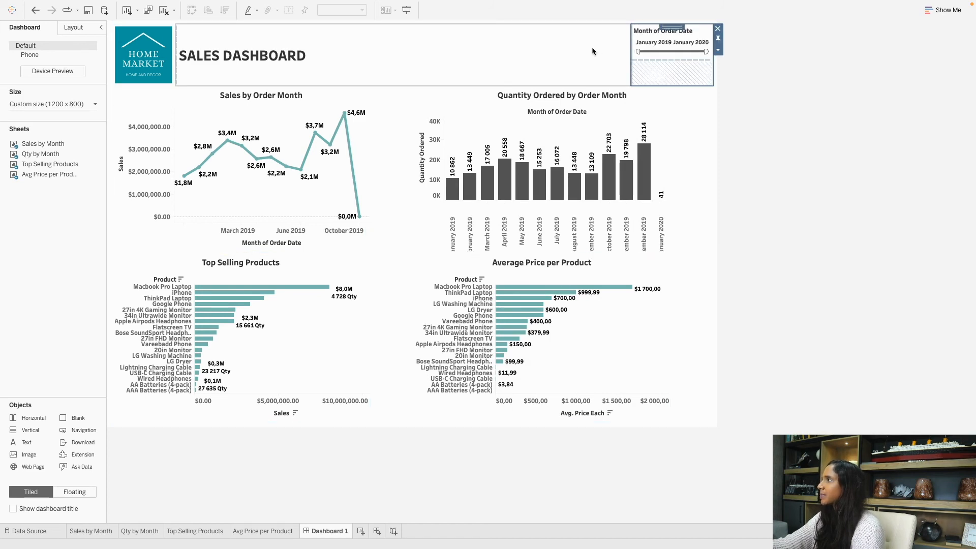
pyautogui.click(784, 83)
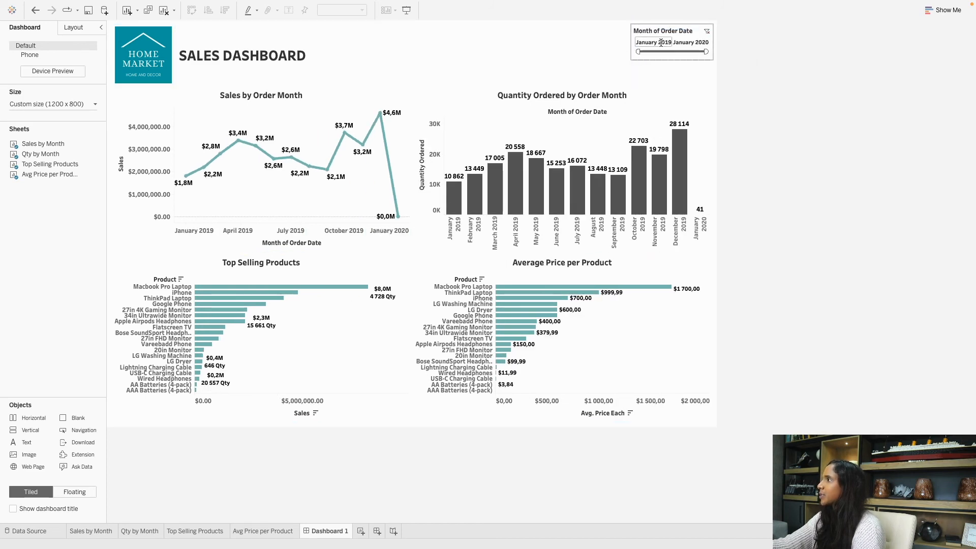
# Keep the January 2019–January 2020 range and apply the filter to All Using This Data Source.
pyautogui.moveTo(638, 51); pyautogui.dragTo(674, 51)
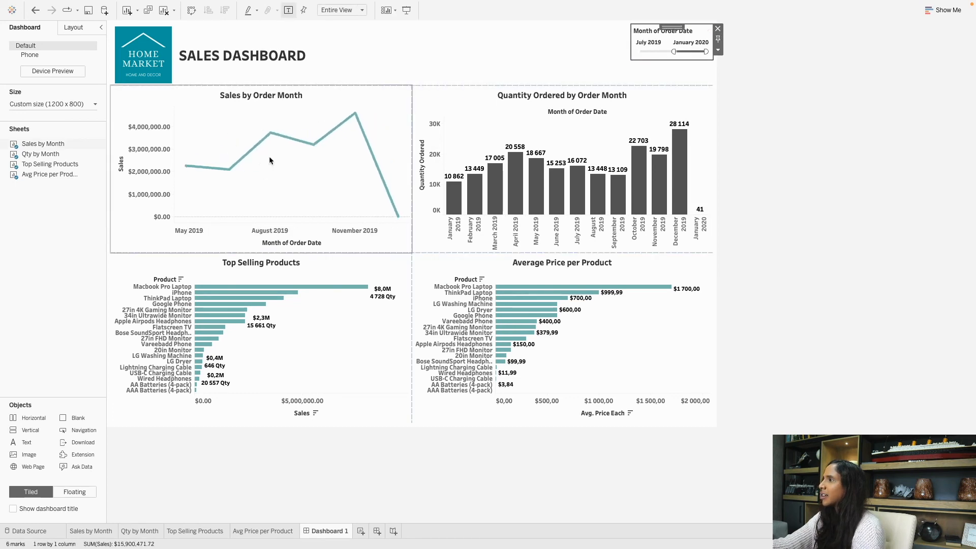
pyautogui.moveTo(677, 52); pyautogui.dragTo(684, 53)
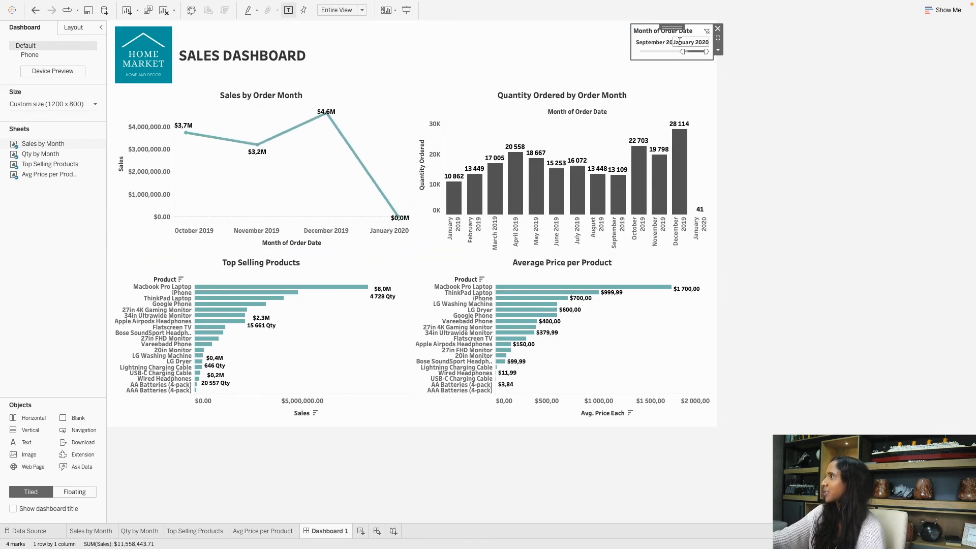
pyautogui.moveTo(683, 51); pyautogui.dragTo(584, 52)
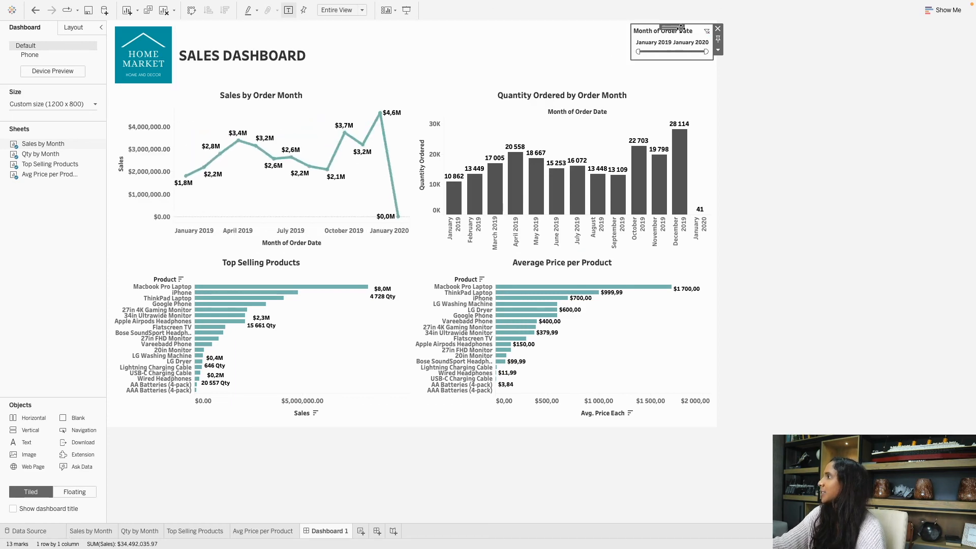
pyautogui.click(718, 52)
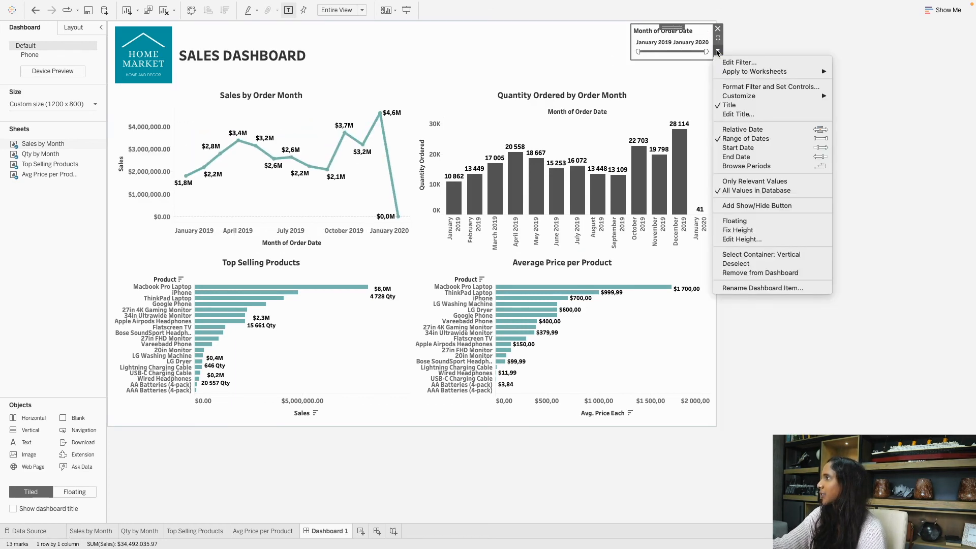
pyautogui.moveTo(768, 76)
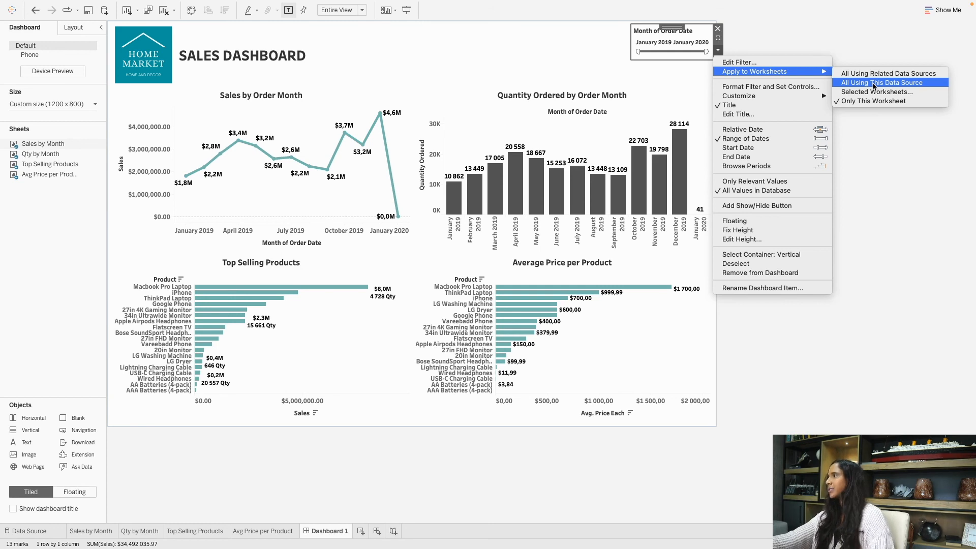
pyautogui.click(874, 85)
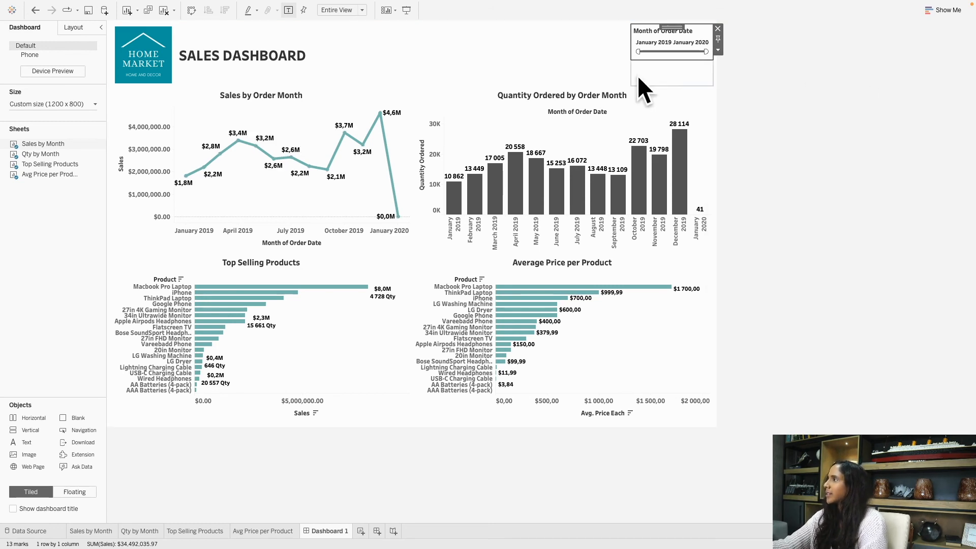
pyautogui.moveTo(639, 52)
pyautogui.mouseDown()
pyautogui.moveTo(677, 52)
pyautogui.moveTo(639, 52)
pyautogui.mouseUp()
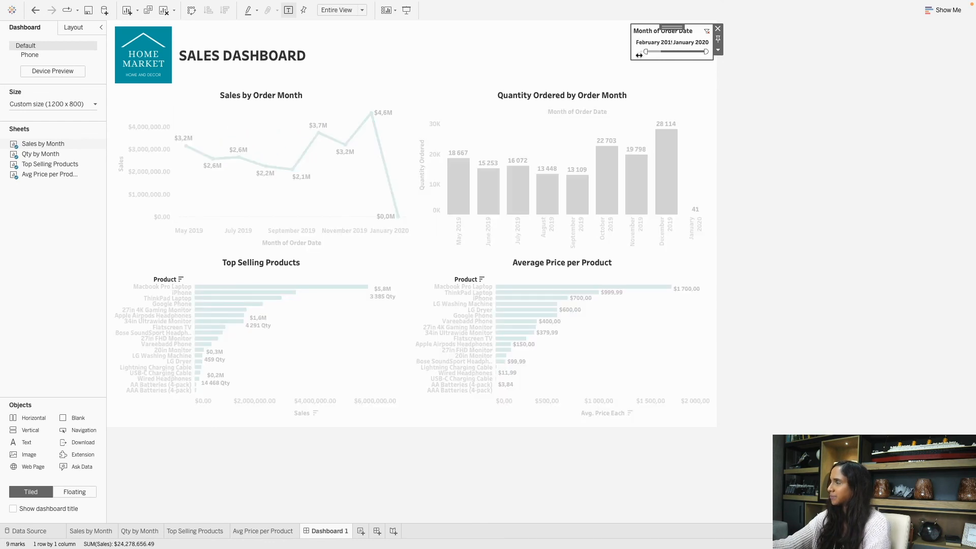
pyautogui.click(816, 103)
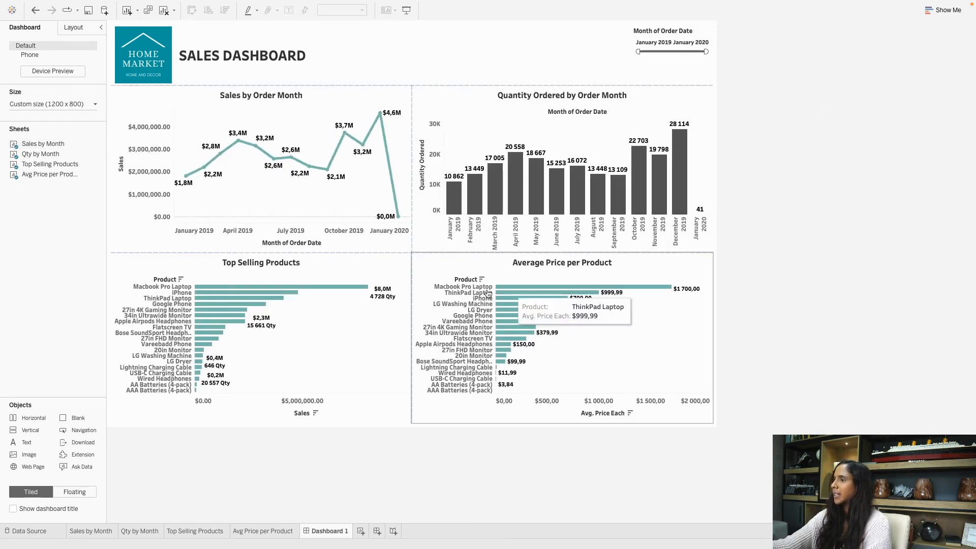
# Show a Product filter from Top Selling Products' options and open the new card's menu.
pyautogui.click(371, 267)
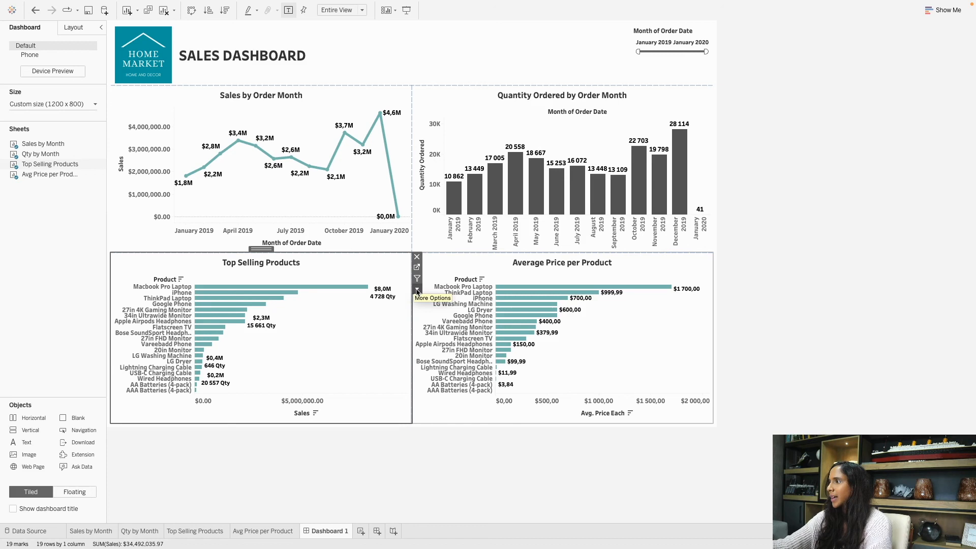
pyautogui.click(417, 289)
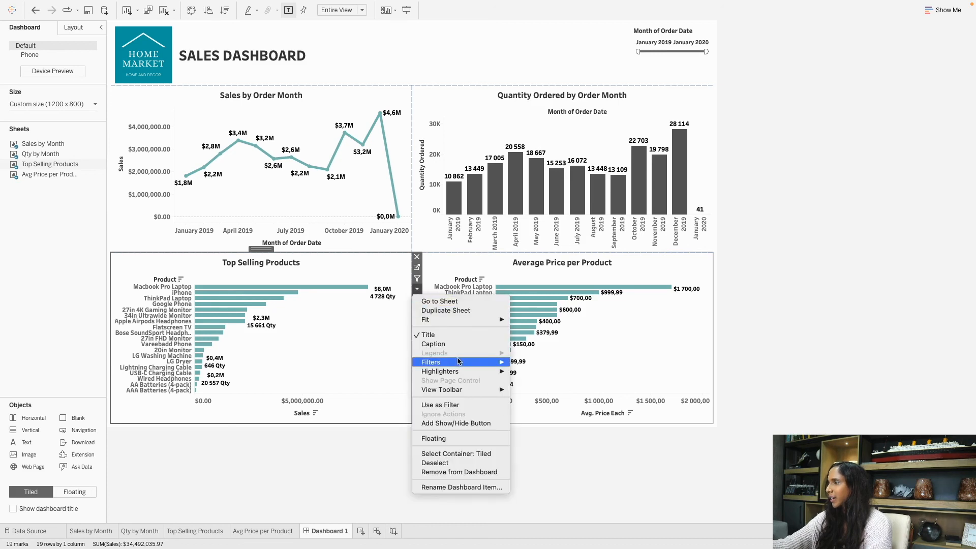
pyautogui.moveTo(461, 364)
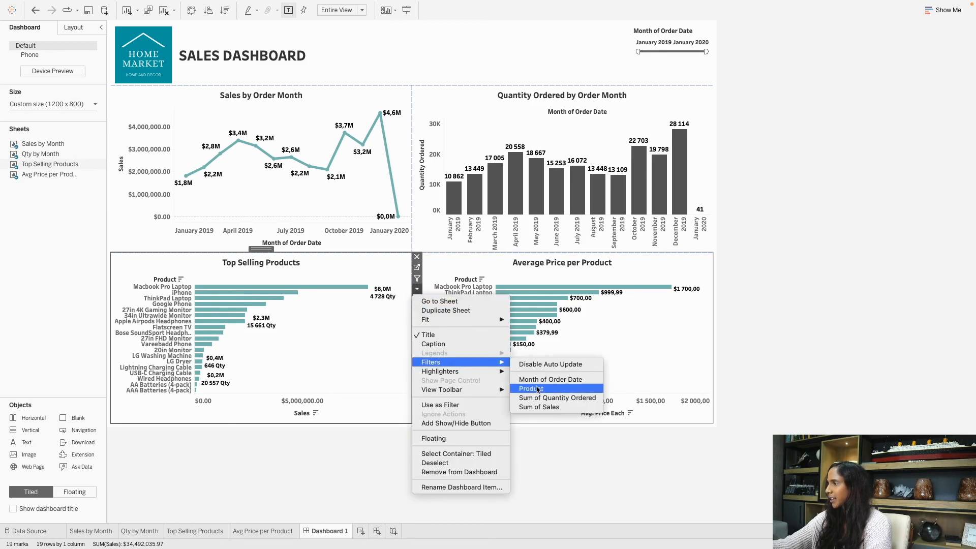
pyautogui.click(535, 390)
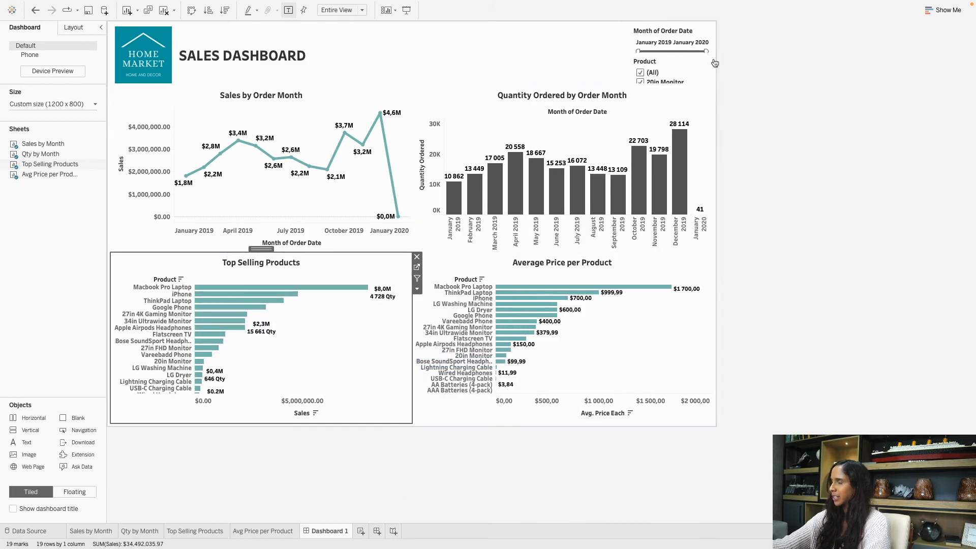
pyautogui.click(686, 73)
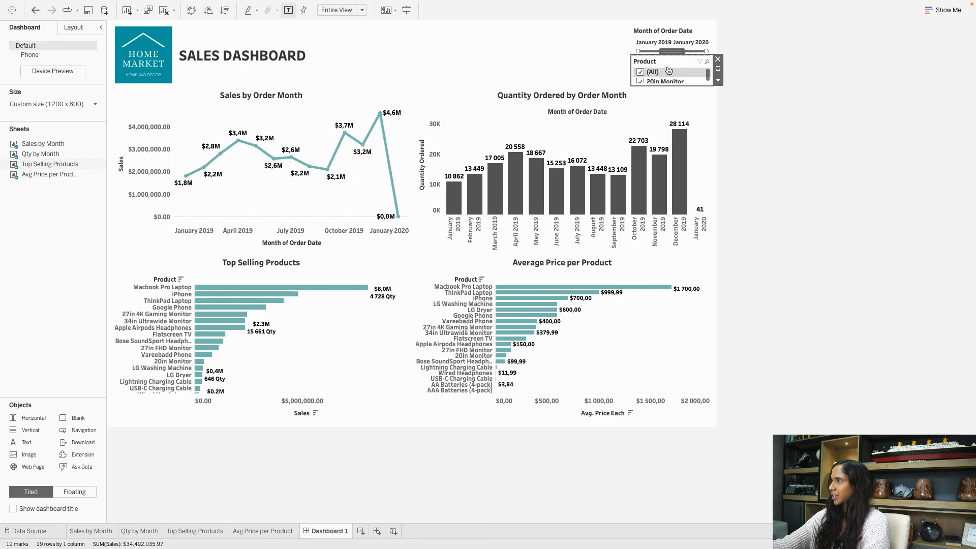
pyautogui.scroll(-5, 657, 78)
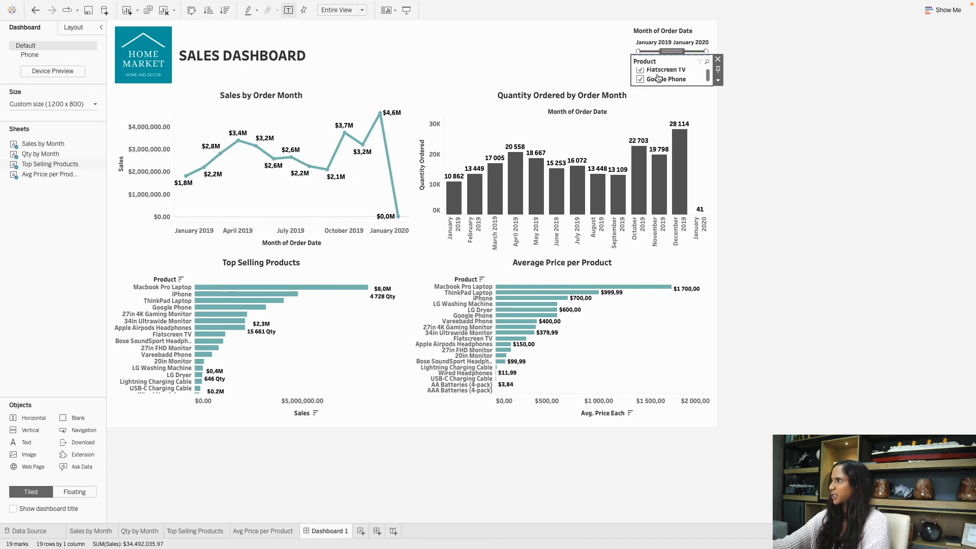
pyautogui.scroll(-2, 658, 78)
pyautogui.scroll(2, 655, 79)
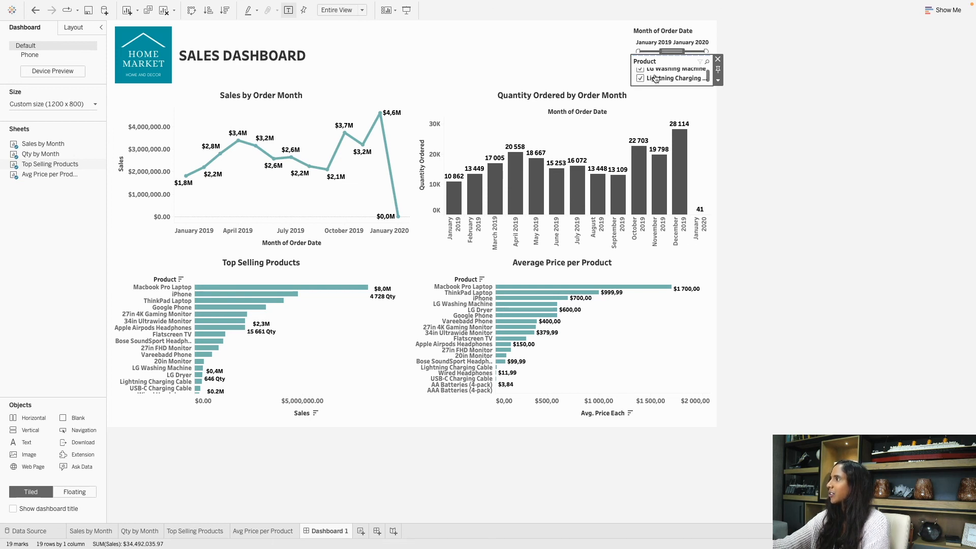
pyautogui.scroll(2, 656, 79)
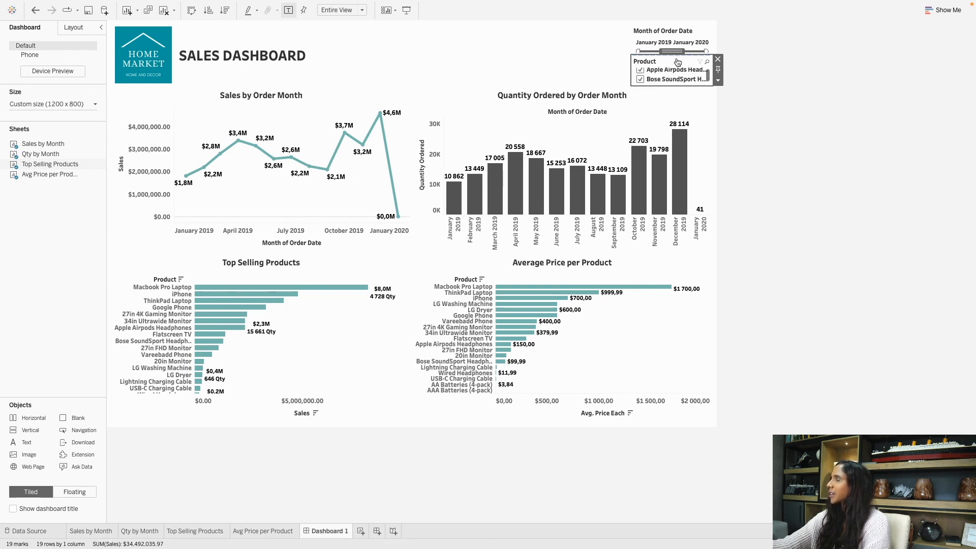
pyautogui.click(719, 81)
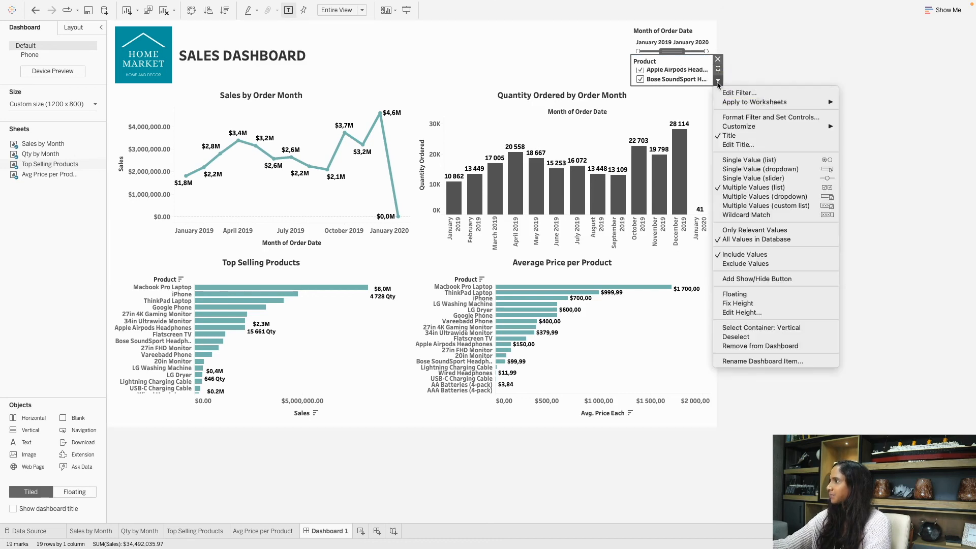
# Make the Product filter a Multiple Values dropdown and test it with the three monitors.
pyautogui.click(766, 197)
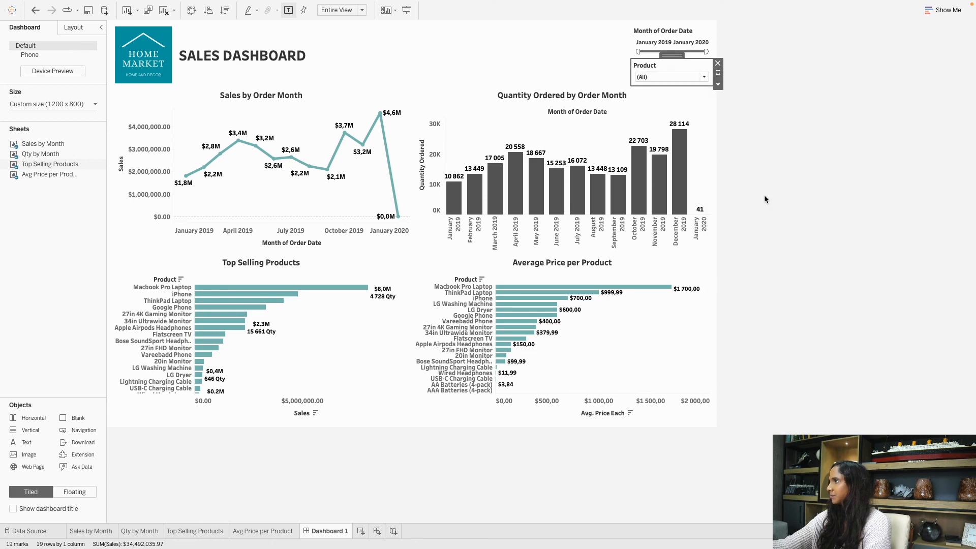
pyautogui.click(678, 79)
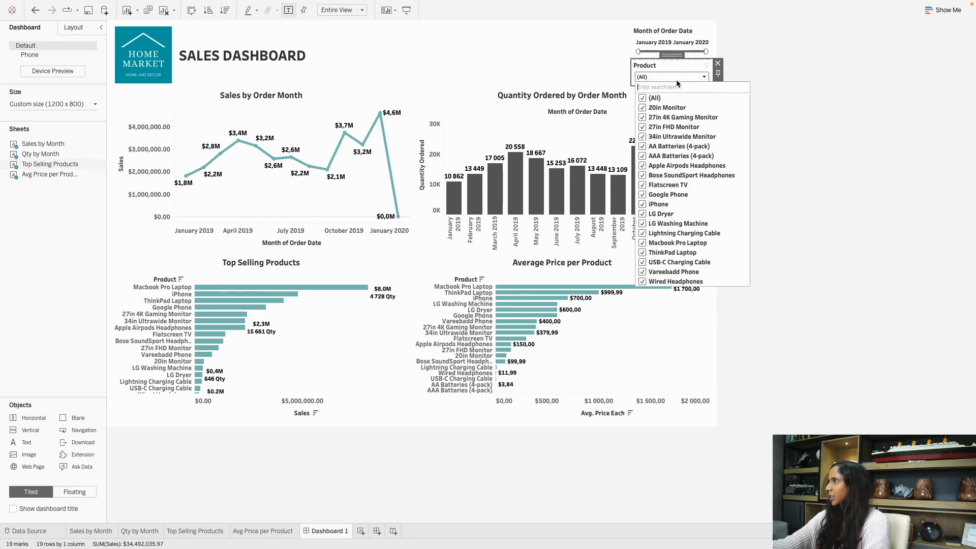
pyautogui.click(643, 98)
pyautogui.click(643, 118)
pyautogui.click(642, 126)
pyautogui.click(643, 136)
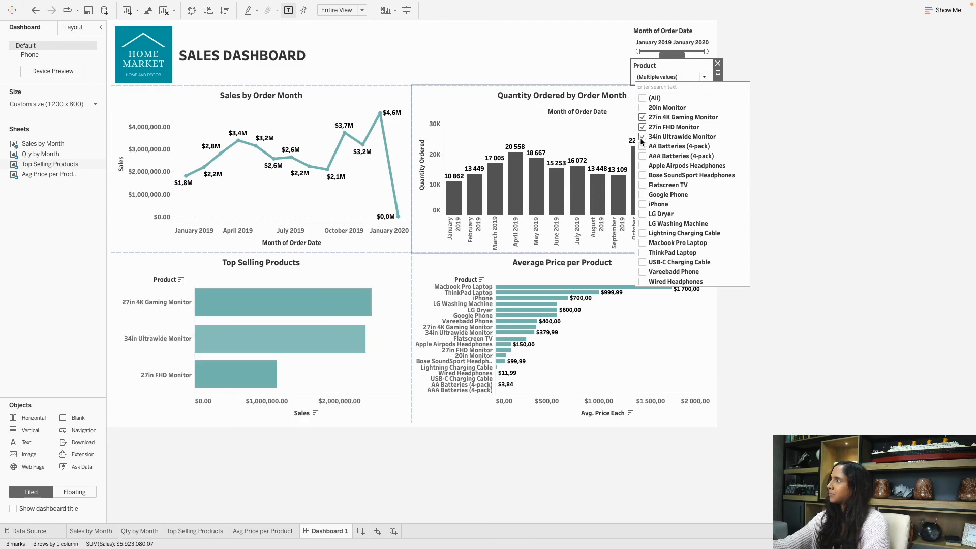
pyautogui.click(853, 108)
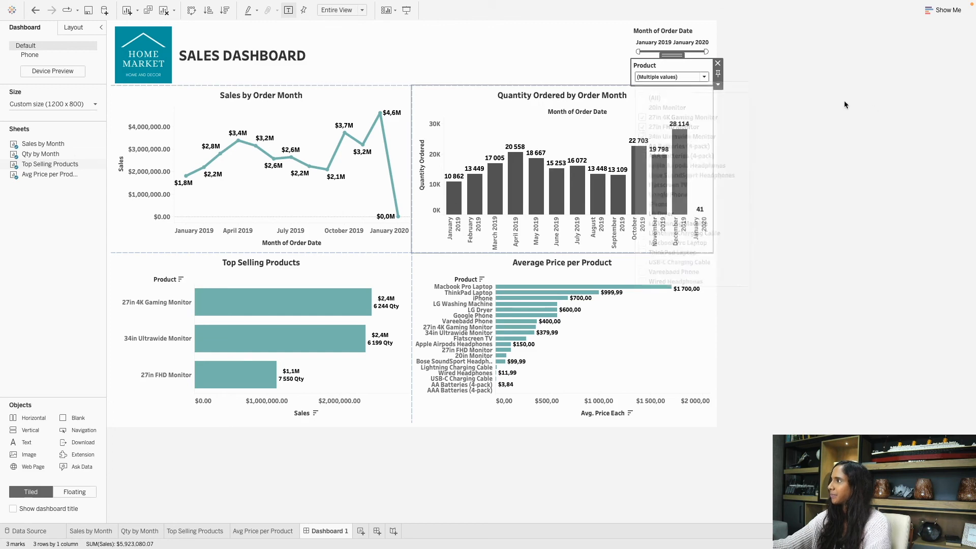
# Apply the Product filter to All Using This Data Source and reset it to (All).
pyautogui.click(719, 86)
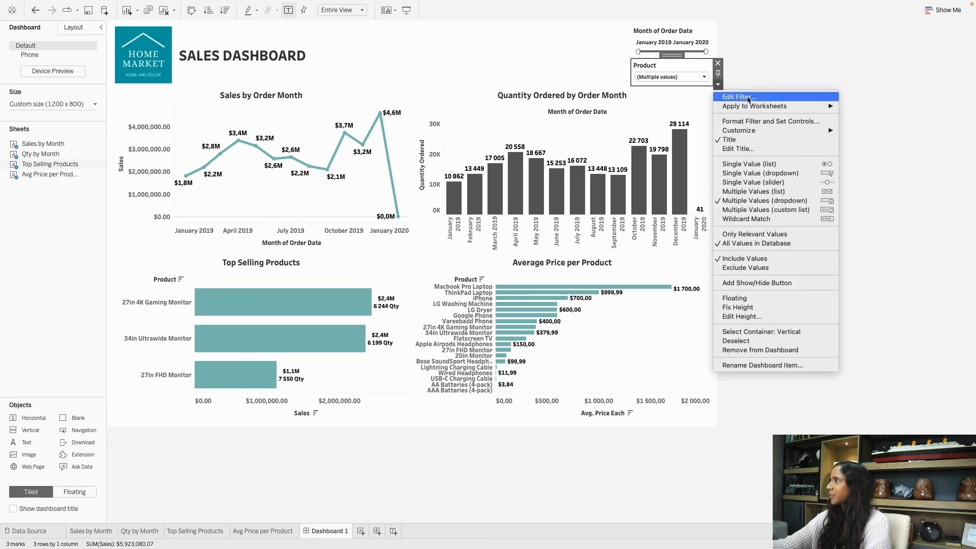
pyautogui.moveTo(750, 105)
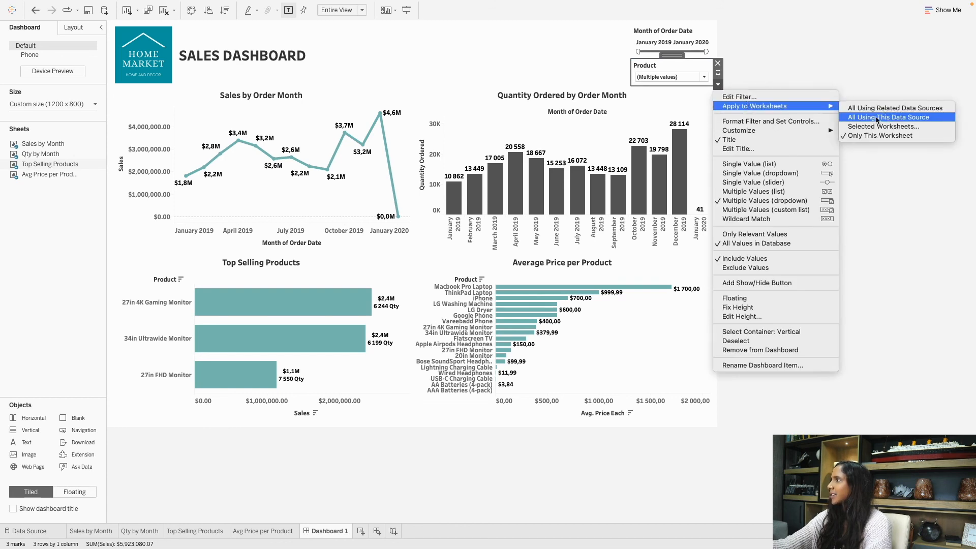
pyautogui.click(873, 118)
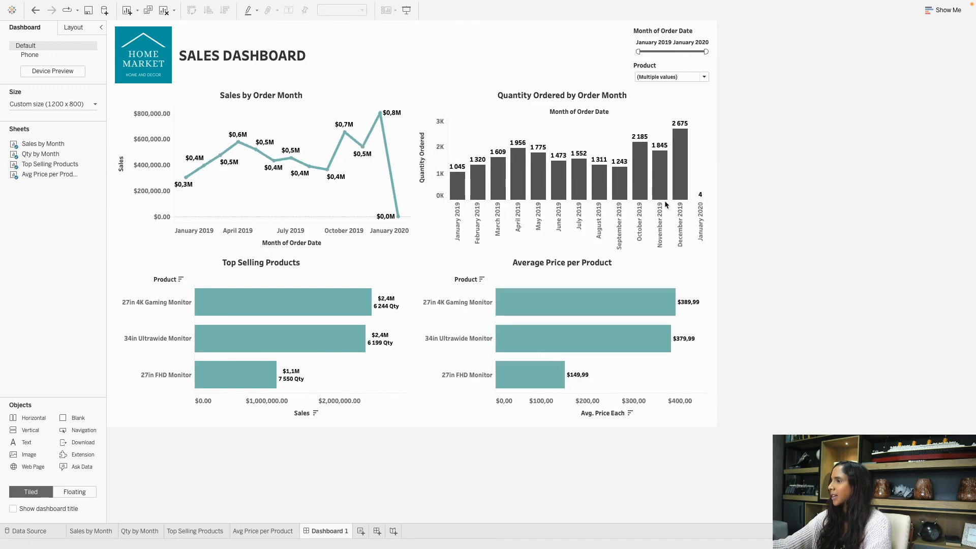
pyautogui.click(643, 77)
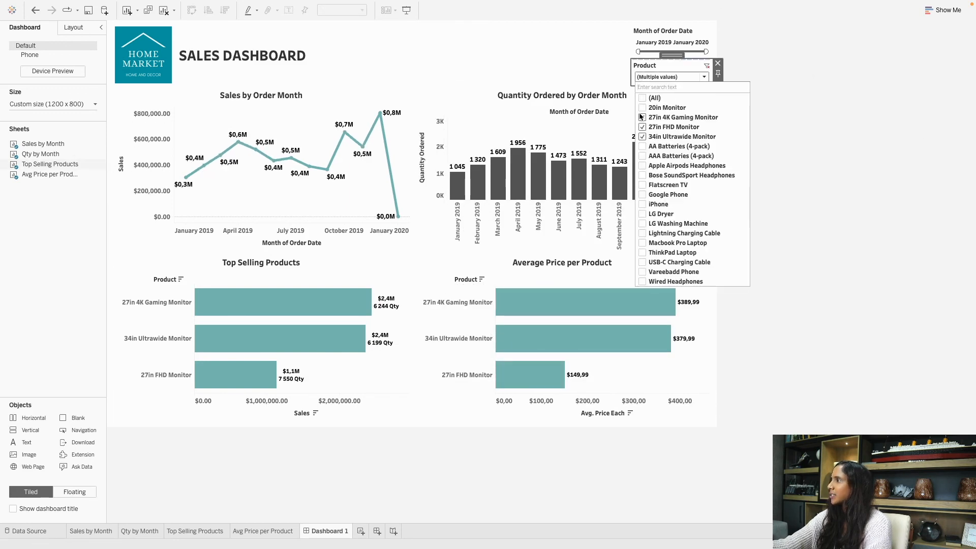
pyautogui.click(824, 149)
pyautogui.click(331, 104)
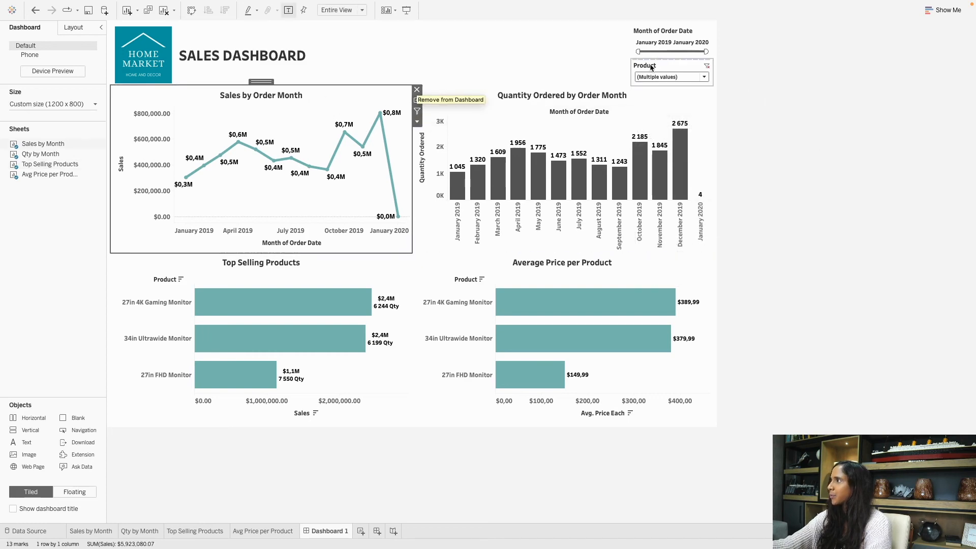
pyautogui.click(650, 77)
pyautogui.click(650, 77)
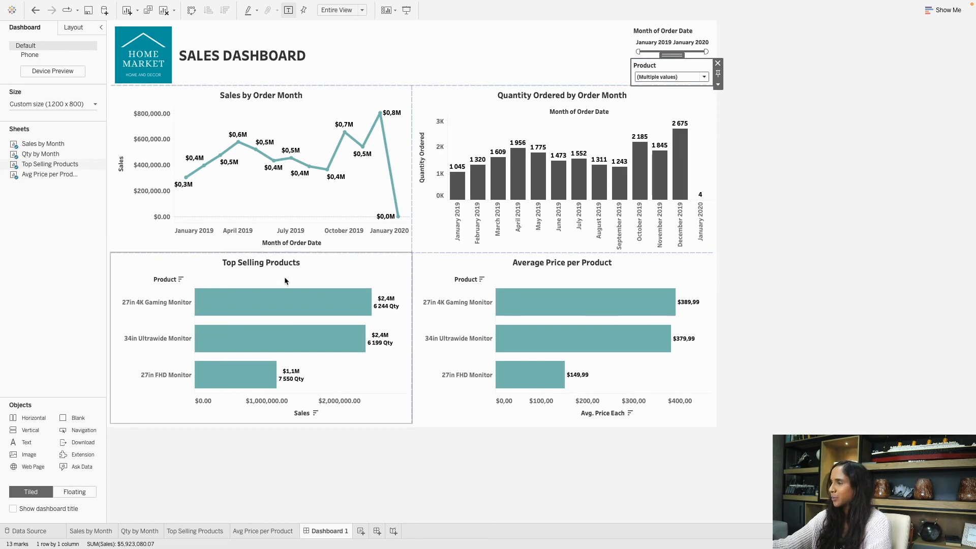
pyautogui.click(815, 61)
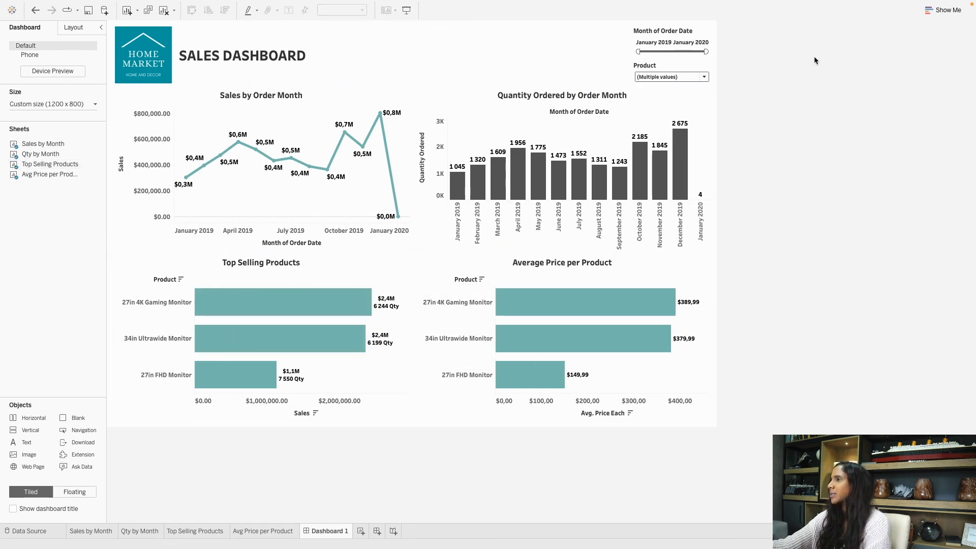
pyautogui.click(676, 79)
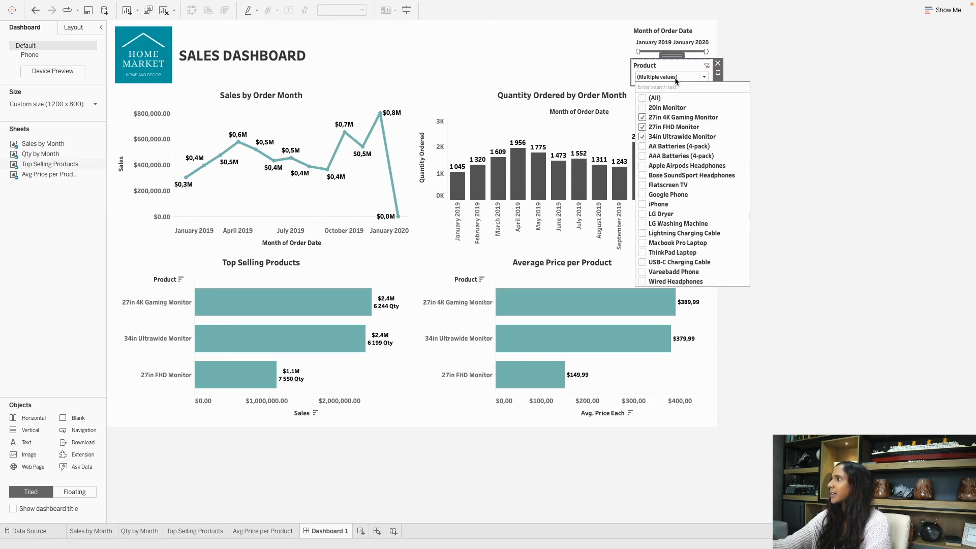
pyautogui.click(643, 96)
pyautogui.click(837, 67)
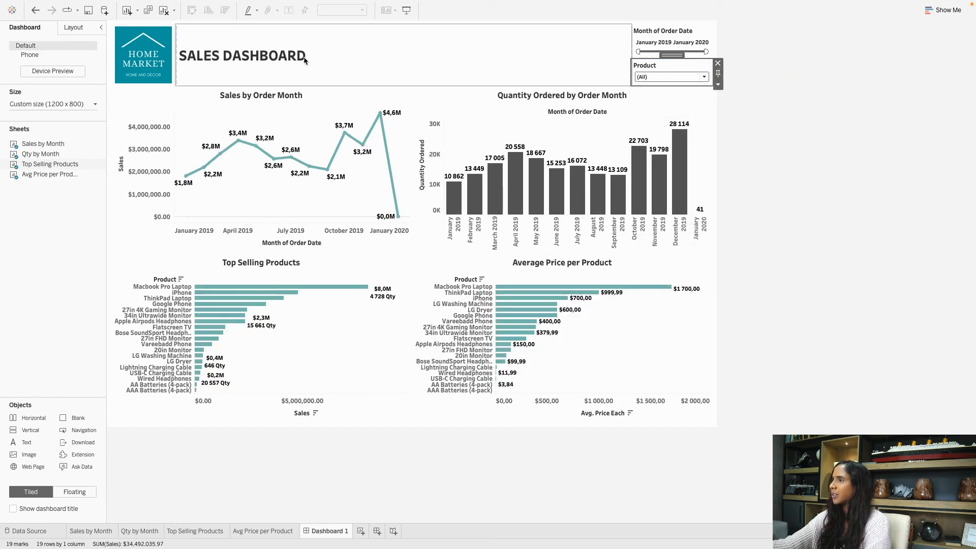
# Centre the SALES DASHBOARD title and enlarge it to size 26.
pyautogui.doubleClick(272, 60)
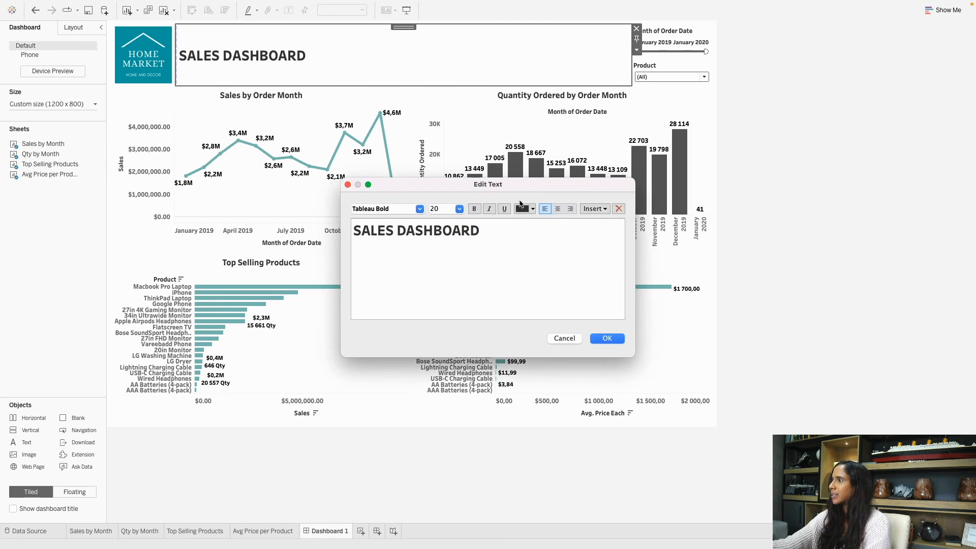
pyautogui.click(558, 209)
pyautogui.moveTo(552, 233); pyautogui.dragTo(422, 238)
pyautogui.click(459, 209)
pyautogui.click(440, 290)
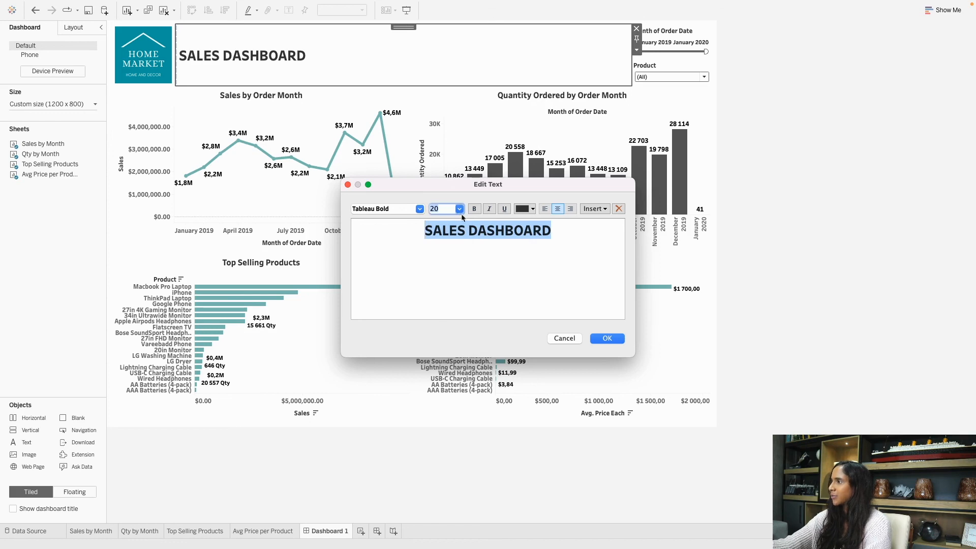
pyautogui.click(459, 209)
pyautogui.click(442, 312)
pyautogui.click(559, 292)
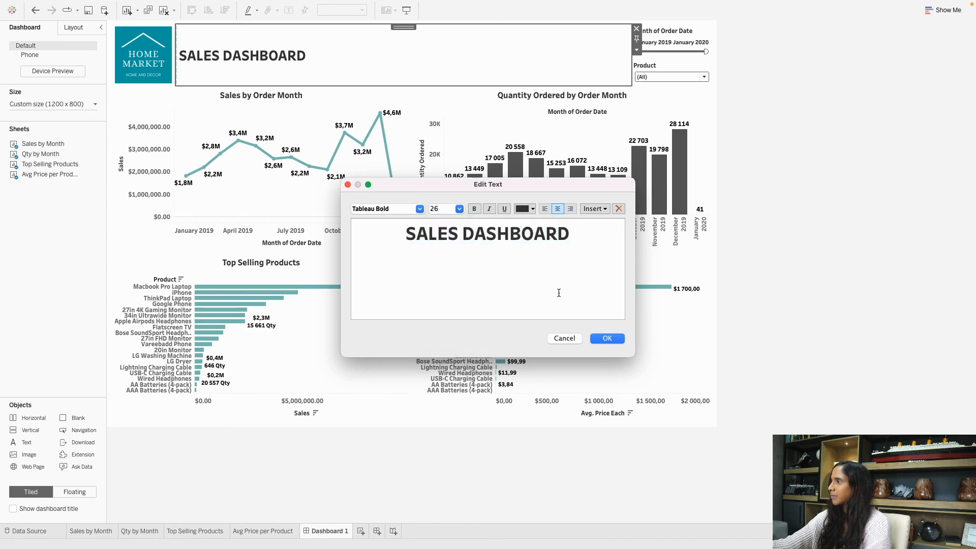
pyautogui.click(609, 339)
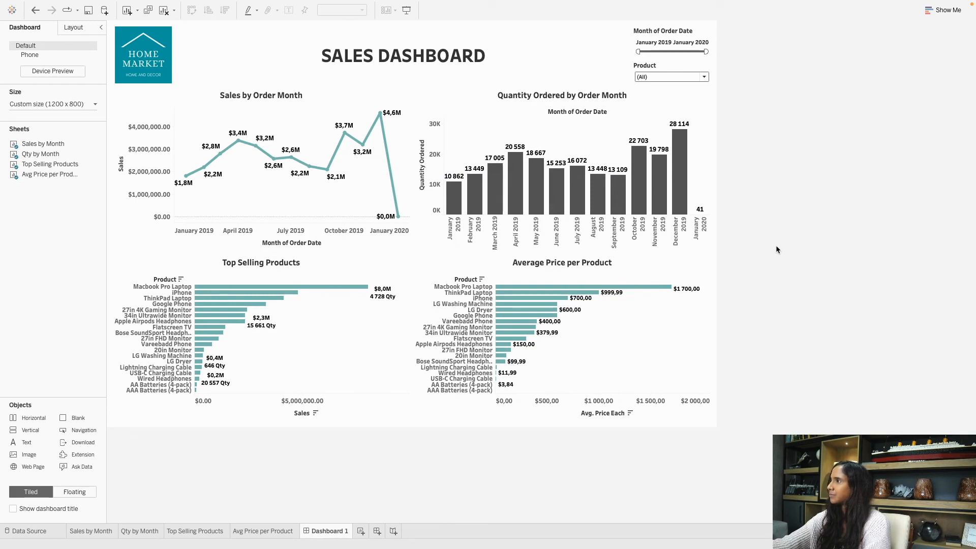
# Add a size-15 second line reading 'By' plus the author's name.
pyautogui.click(384, 57)
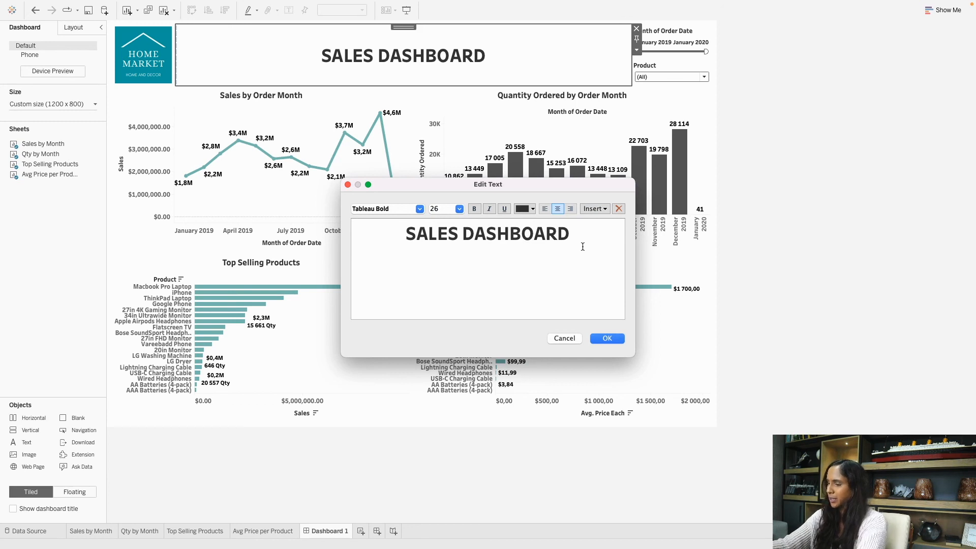
pyautogui.press('Return')
pyautogui.write('DEE NAIDOO')
pyautogui.moveTo(542, 258); pyautogui.dragTo(437, 259)
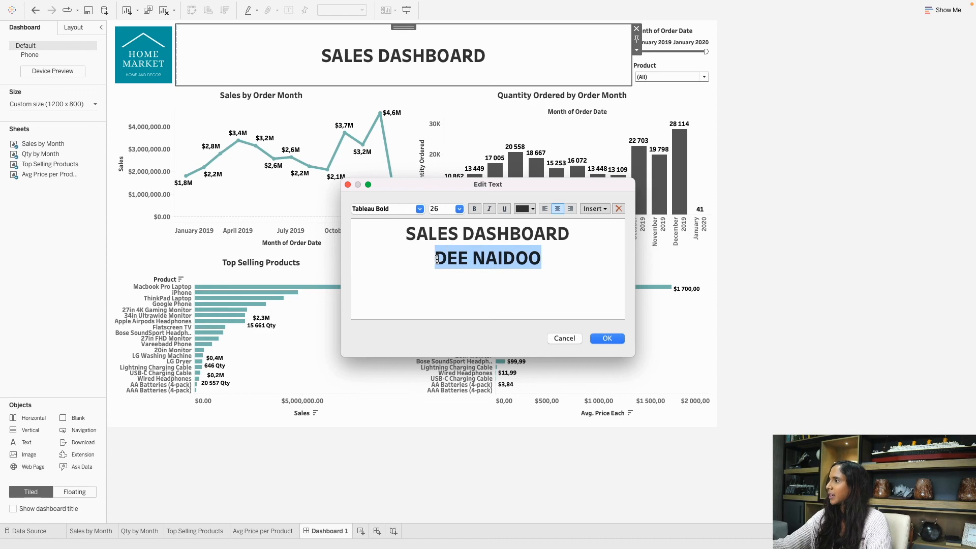
pyautogui.click(458, 210)
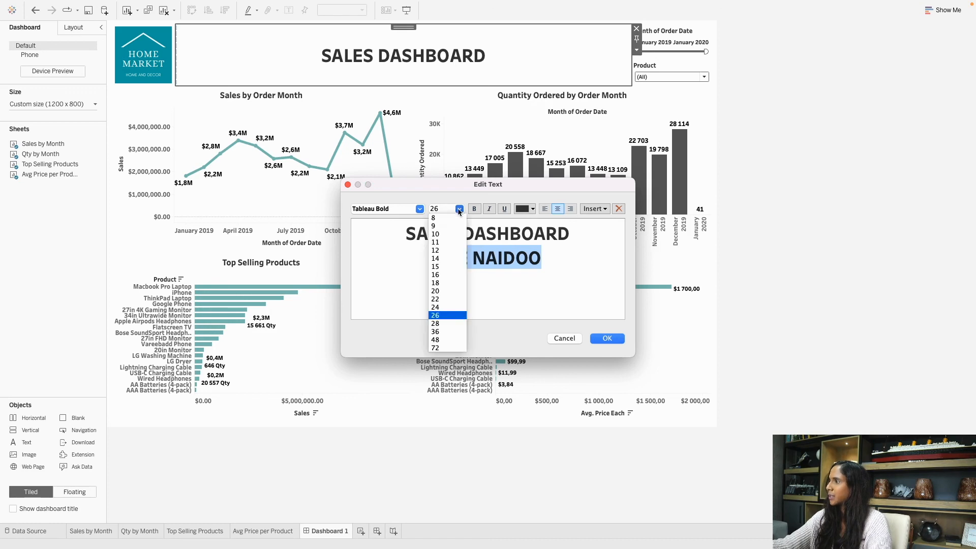
pyautogui.click(449, 267)
pyautogui.click(565, 254)
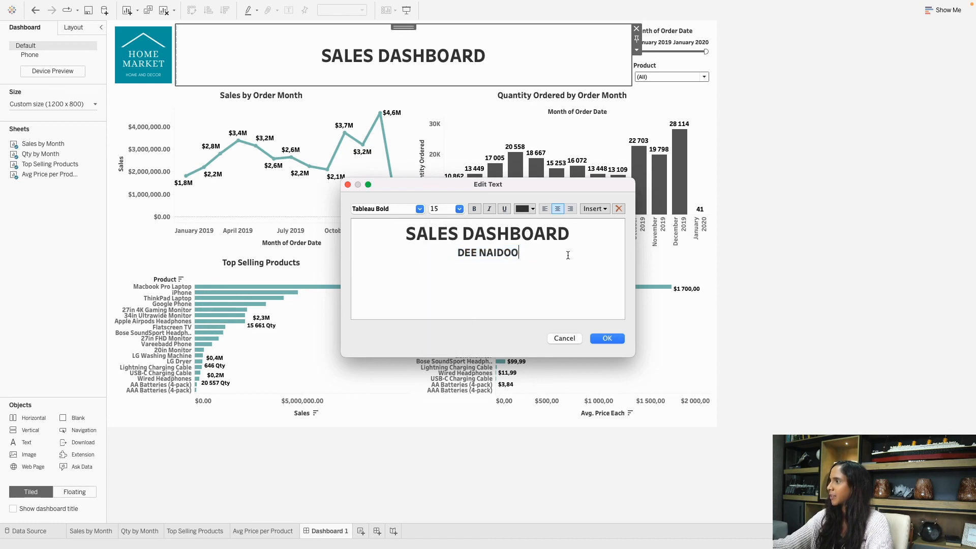
pyautogui.click(454, 250)
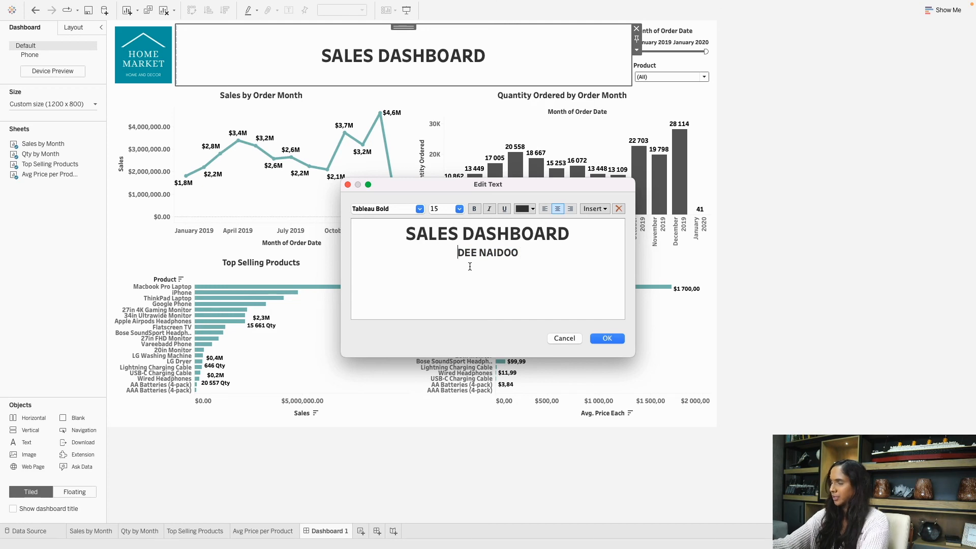
pyautogui.write('BY')
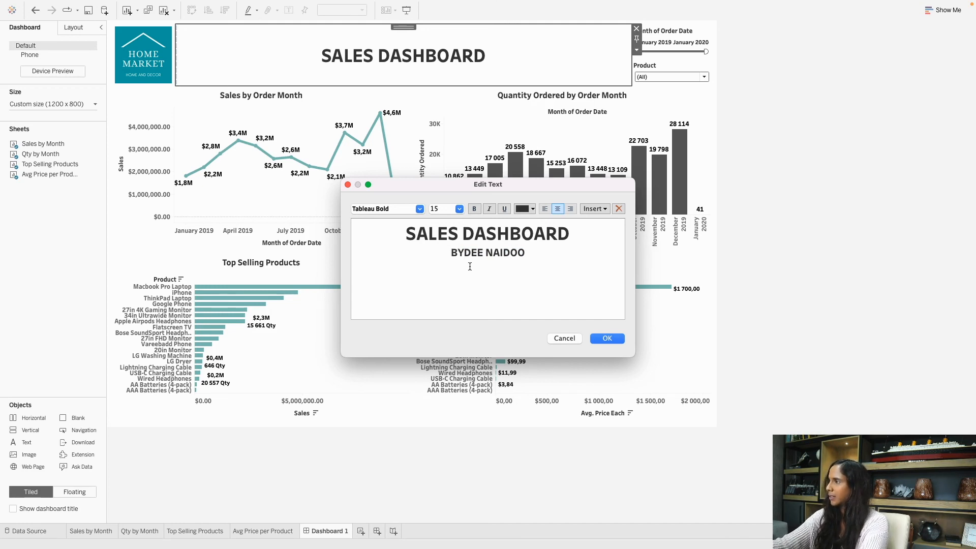
pyautogui.moveTo(529, 262); pyautogui.dragTo(453, 255)
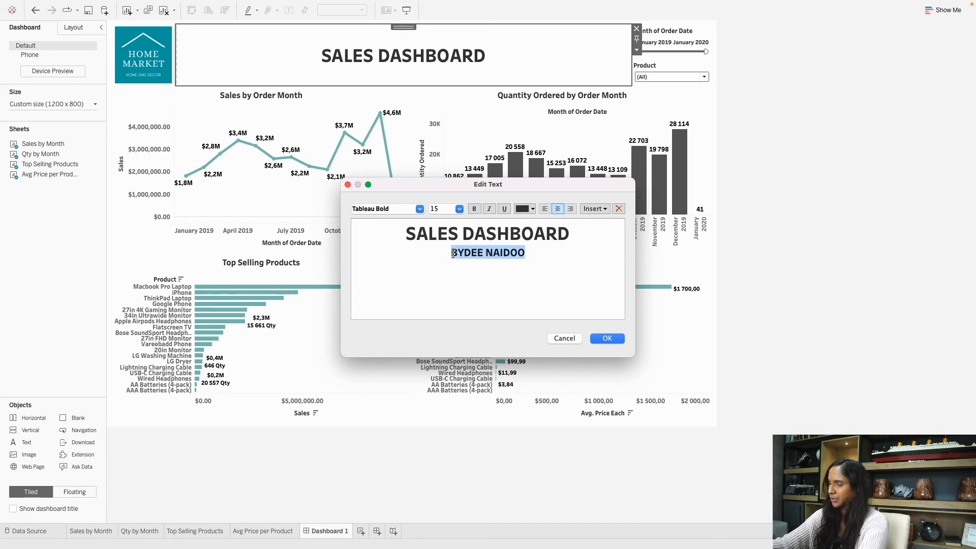
pyautogui.press('BackSpace')
pyautogui.write('By')
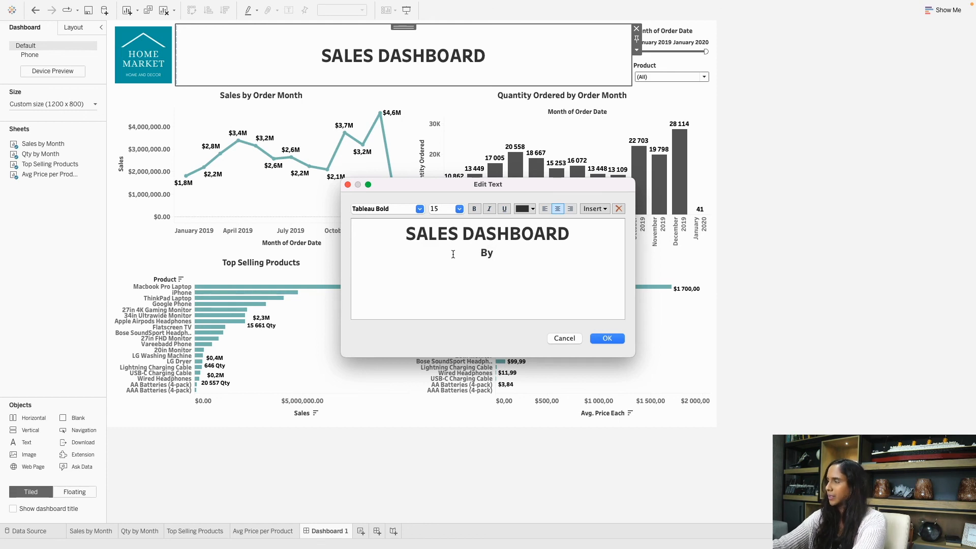
pyautogui.write(' Dee Naidoo')
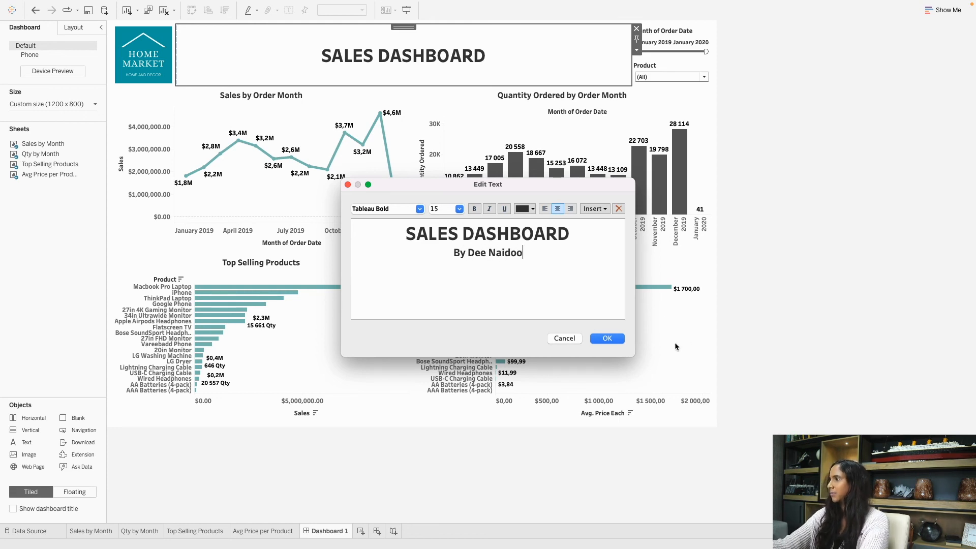
pyautogui.click(613, 338)
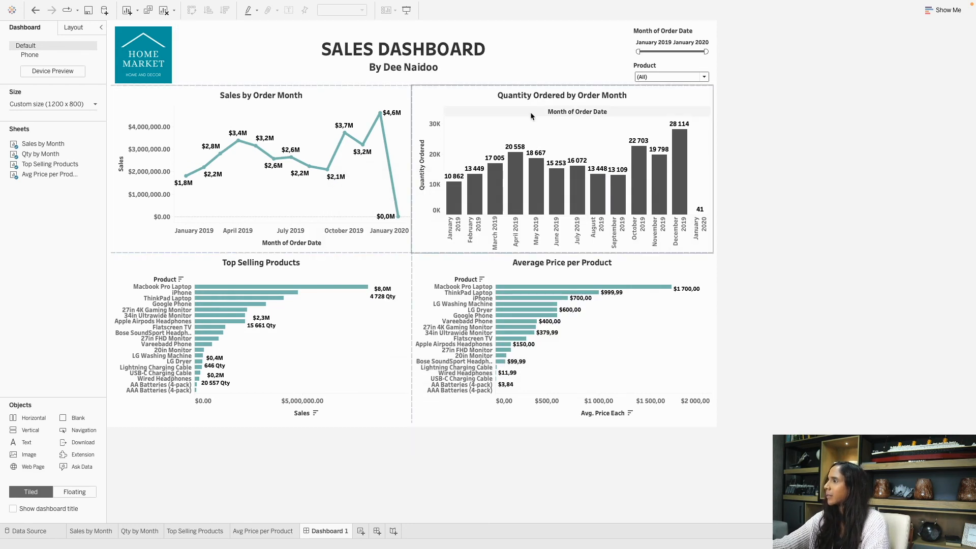
pyautogui.click(464, 98)
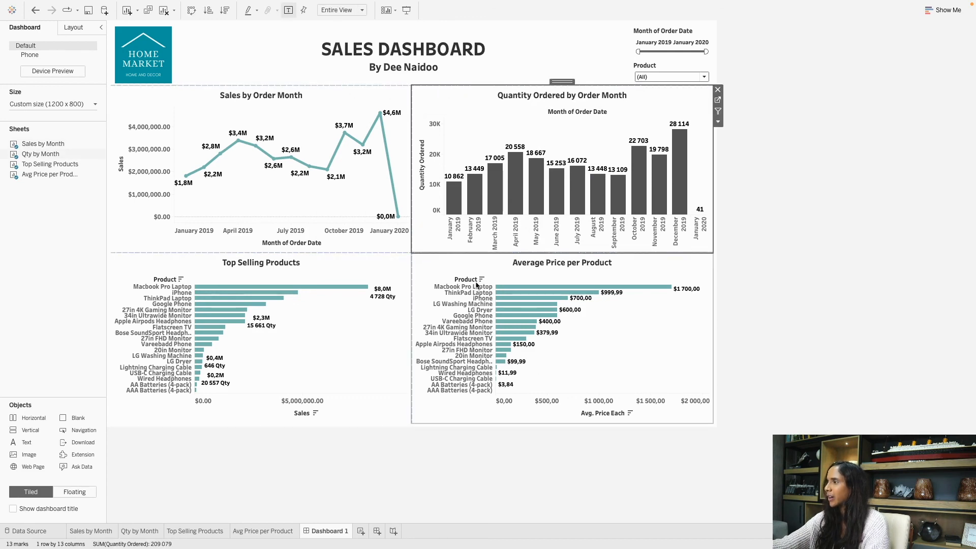
pyautogui.moveTo(474, 213)
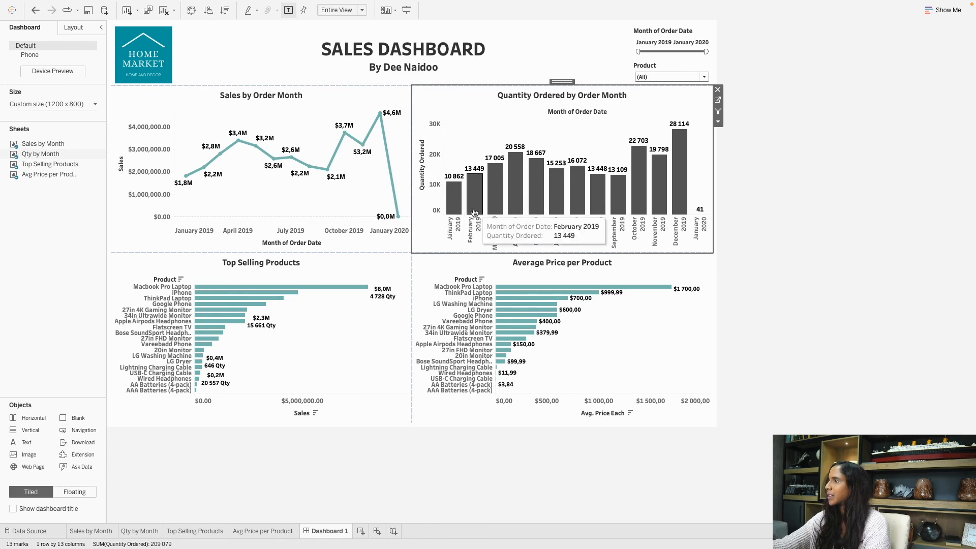
pyautogui.click(473, 195)
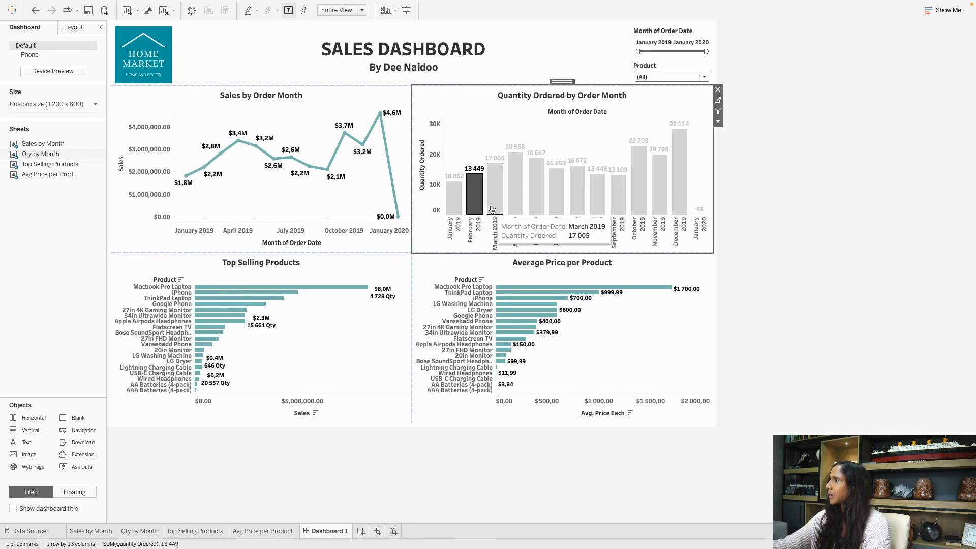
pyautogui.click(584, 136)
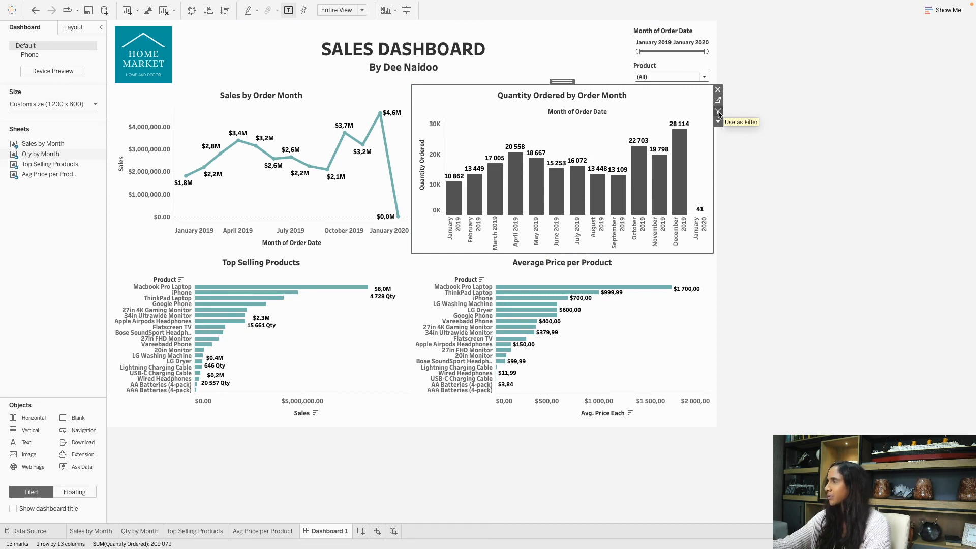
# Enable Use as Filter on the Quantity Ordered chart, test with August 2019, then clear it.
pyautogui.click(719, 112)
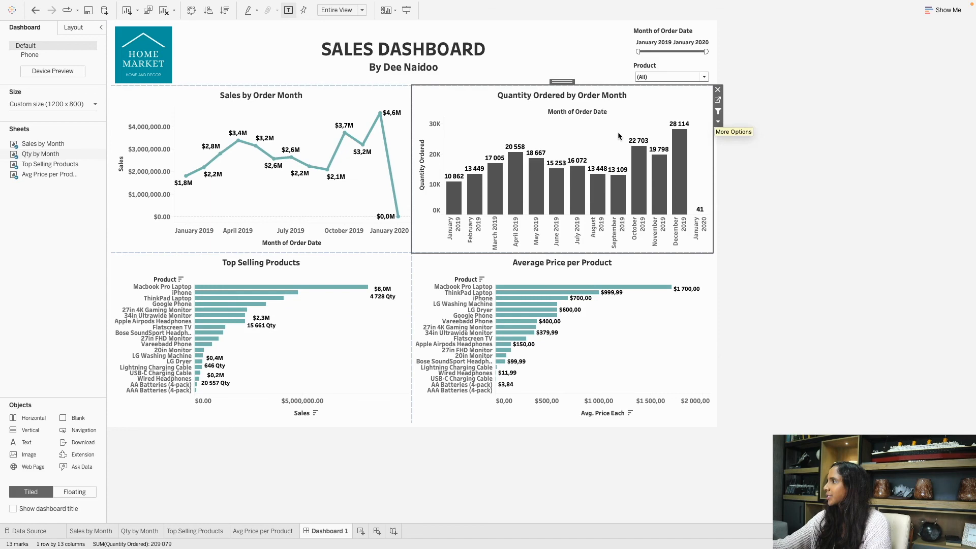
pyautogui.moveTo(598, 204)
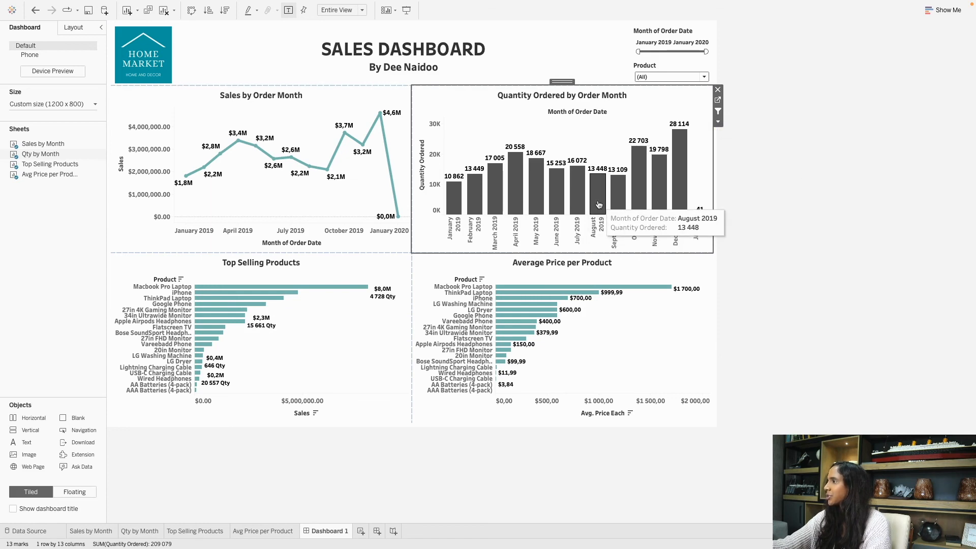
pyautogui.click(599, 205)
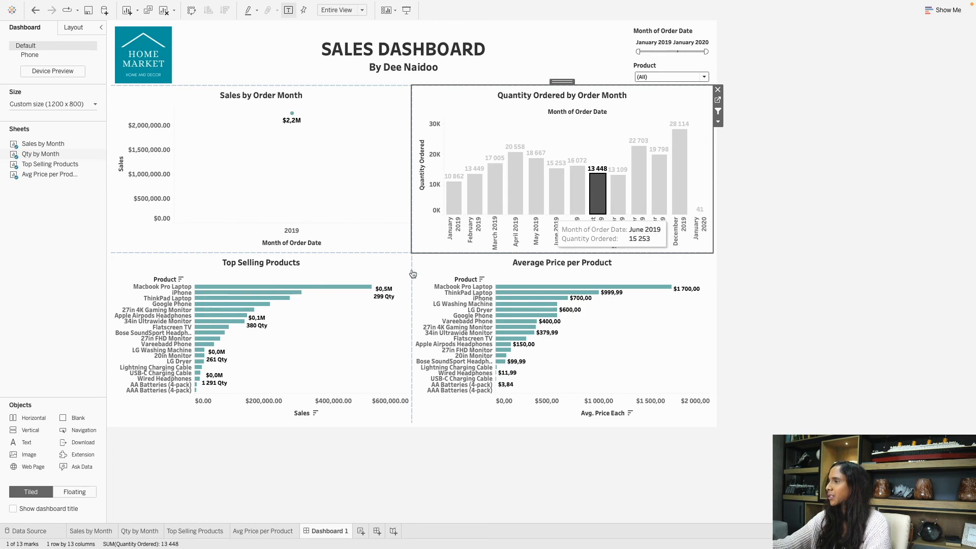
pyautogui.moveTo(595, 194)
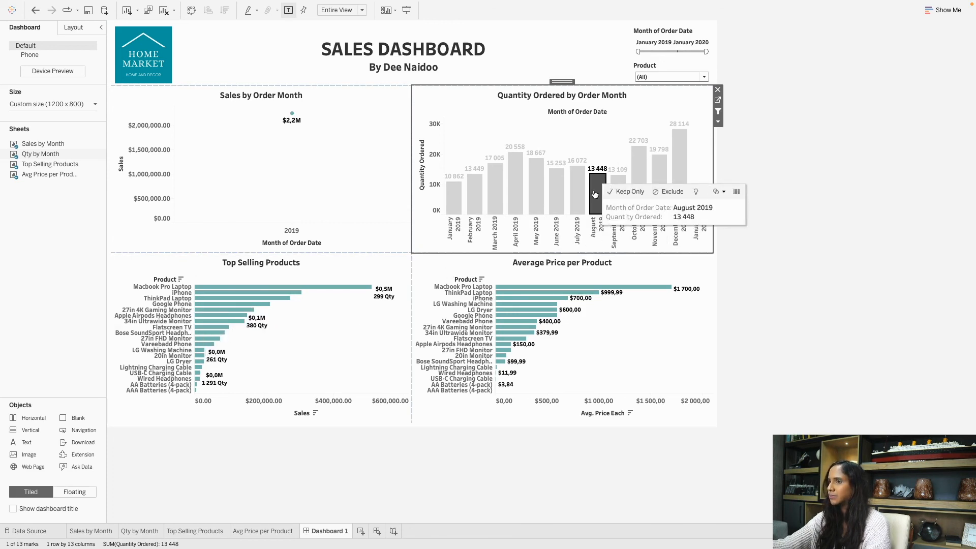
pyautogui.click(595, 195)
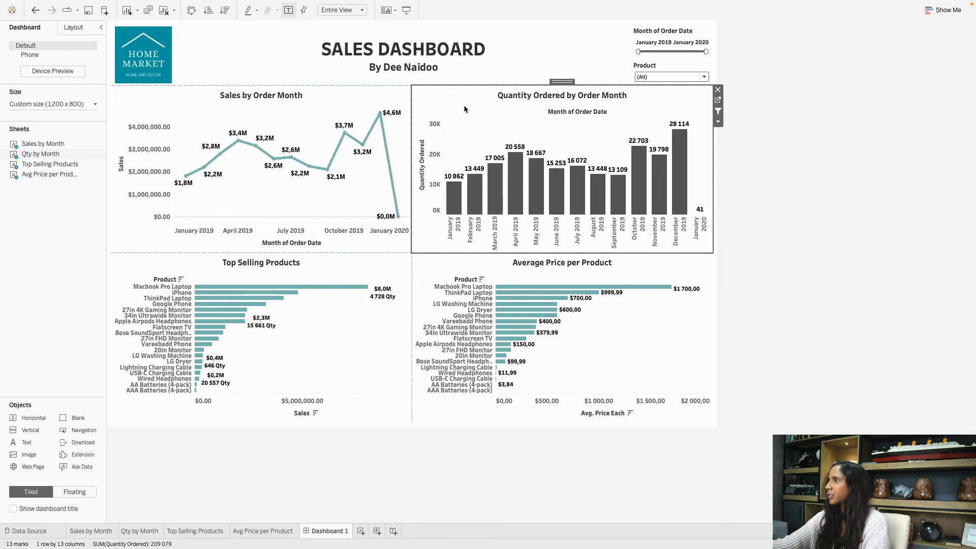
pyautogui.click(362, 270)
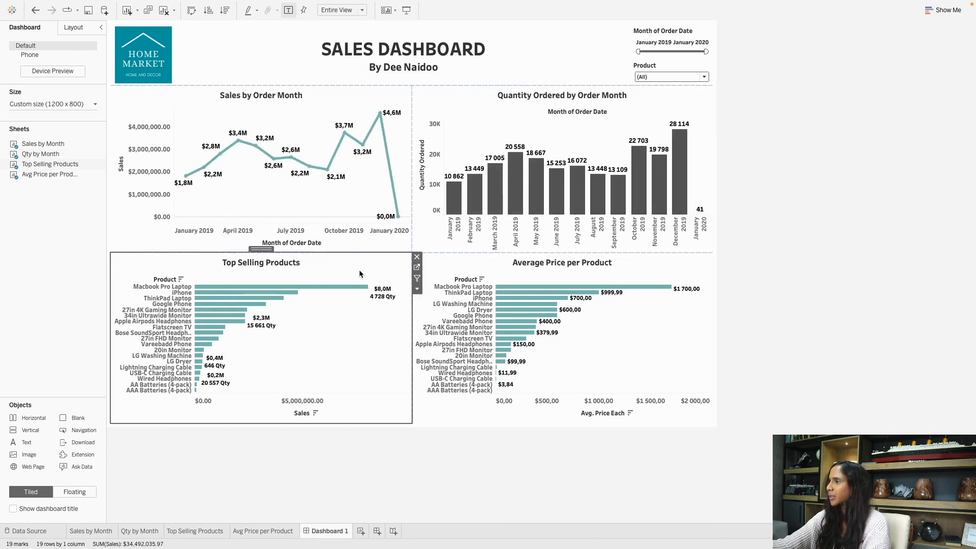
# Enable Use as Filter on Top Selling Products, test with ThinkPad Laptop, then clear it.
pyautogui.click(417, 278)
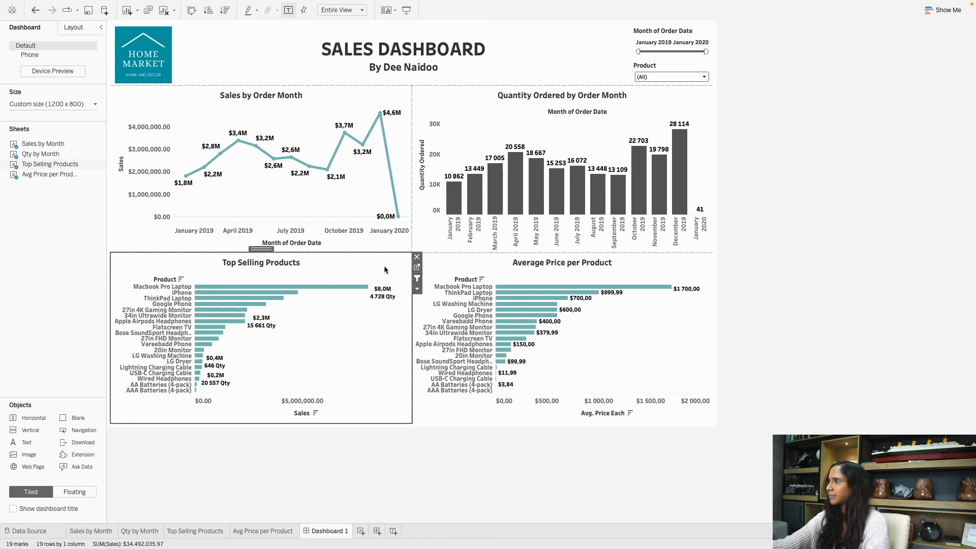
pyautogui.click(500, 269)
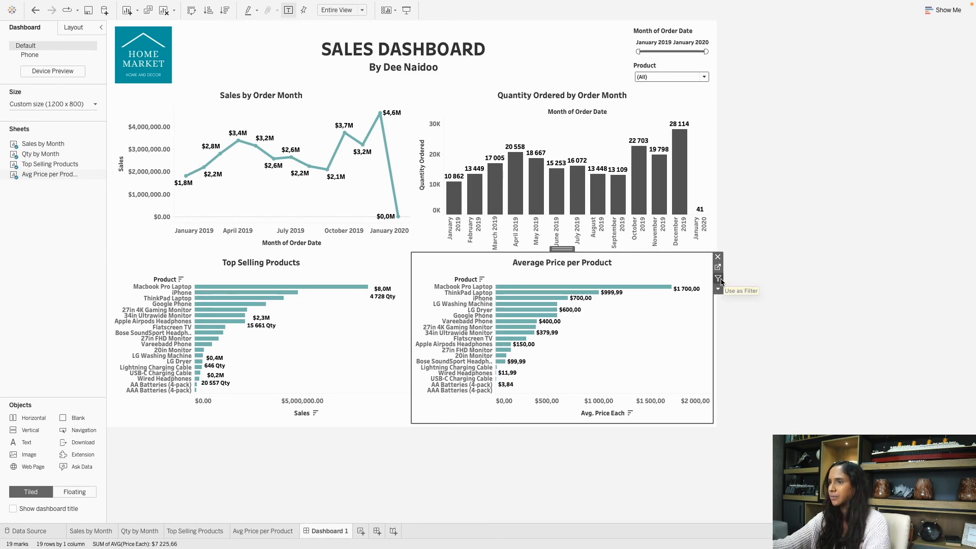
pyautogui.click(762, 327)
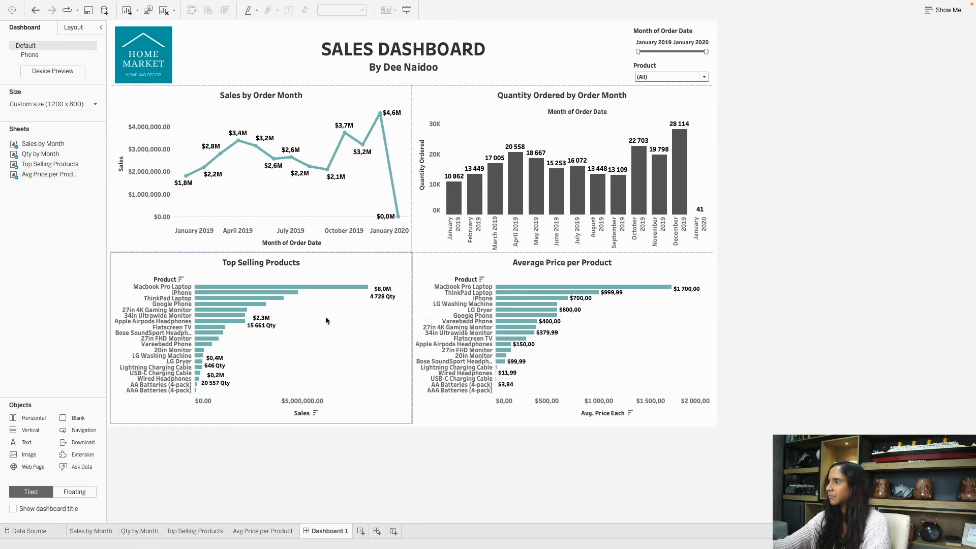
pyautogui.click(167, 301)
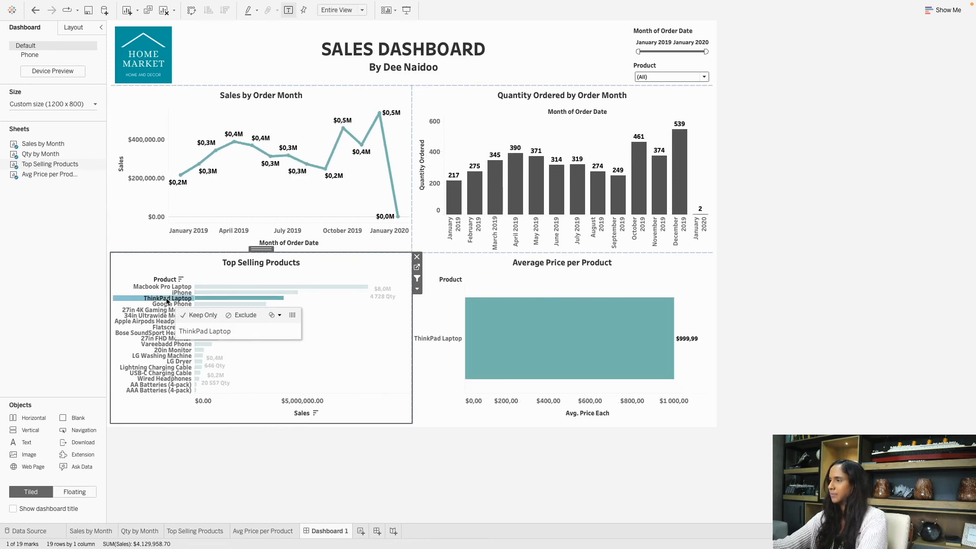
pyautogui.click(166, 300)
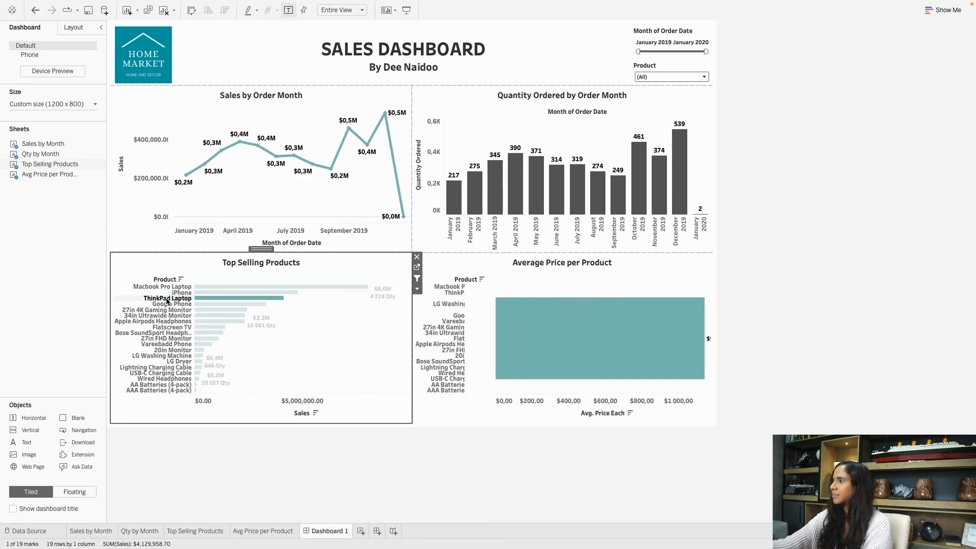
pyautogui.click(940, 262)
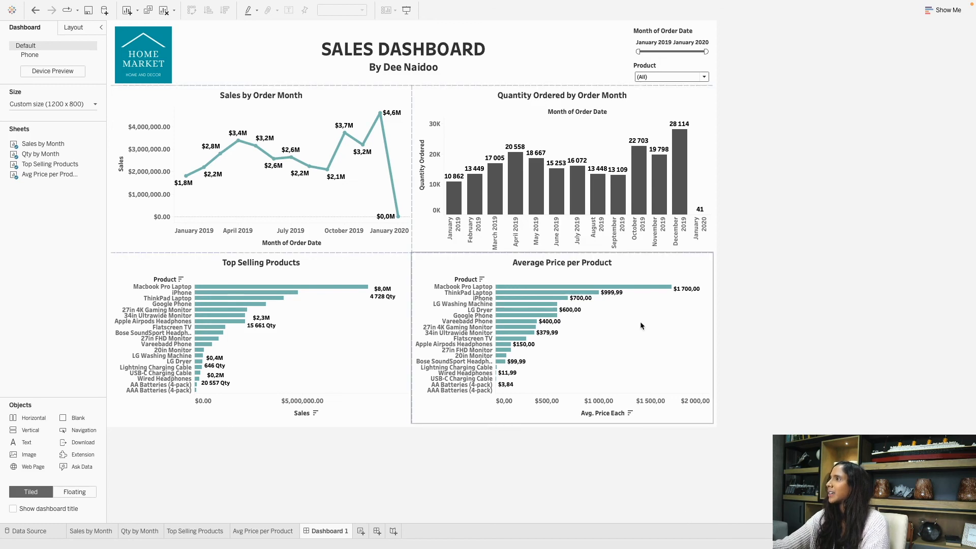
# Browse the menu bar and bring up the File menu's Save to Tableau Public As command.
pyautogui.moveTo(382, 4)
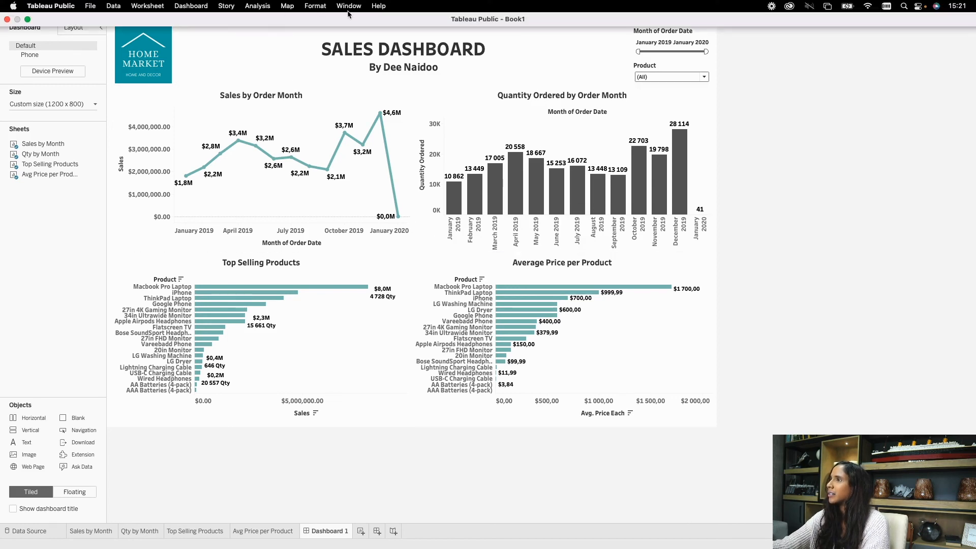
pyautogui.click(254, 6)
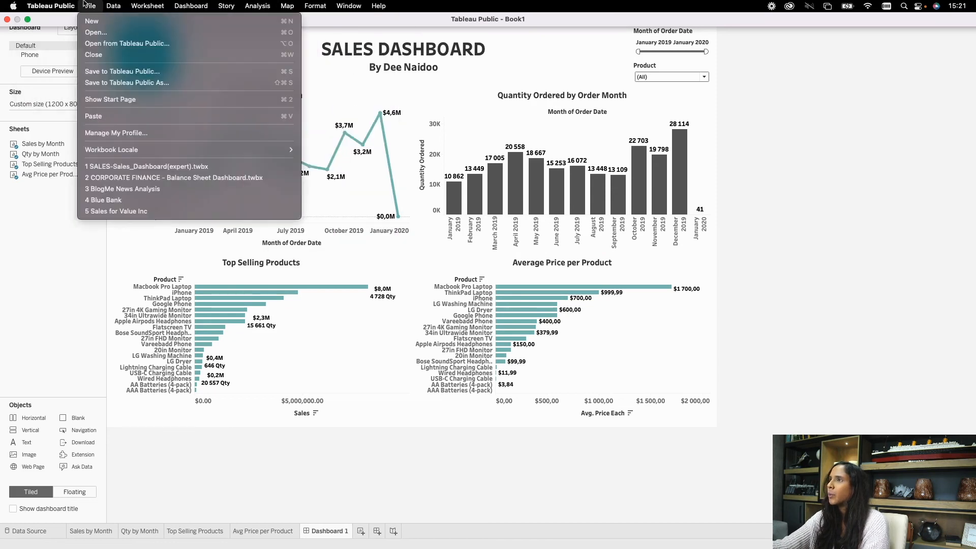
pyautogui.moveTo(71, 5)
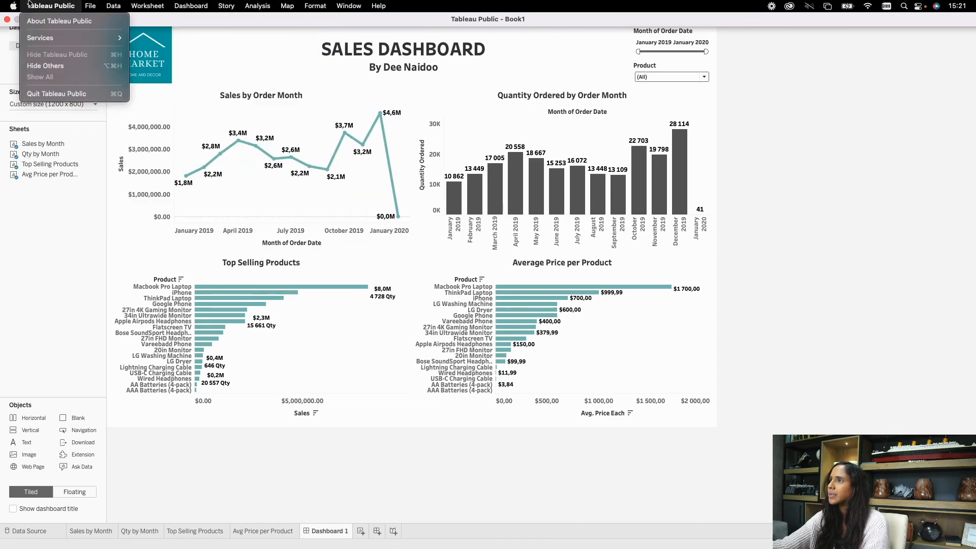
pyautogui.moveTo(13, 6)
pyautogui.moveTo(327, 7)
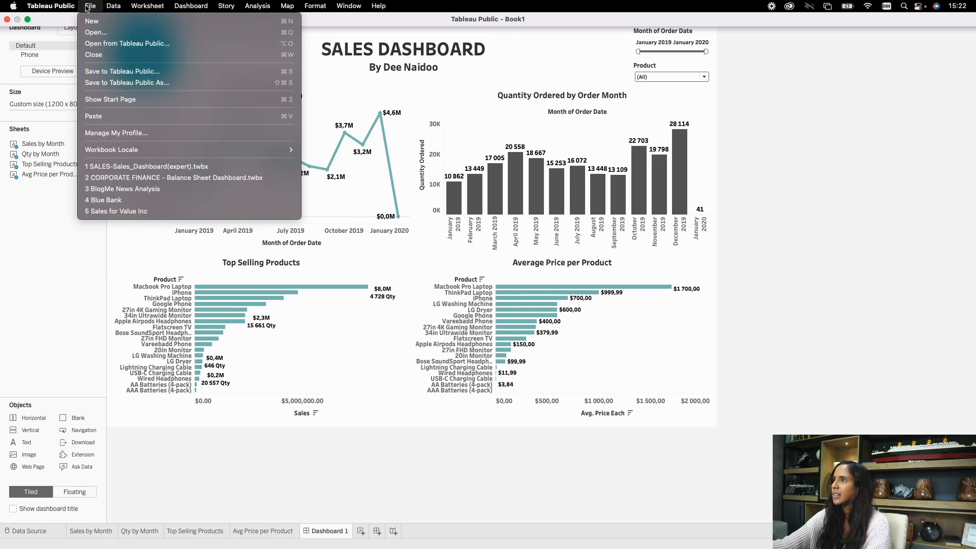
# Choose Save to Tableau Public As and sign in with the account e-mail and password.
pyautogui.click(176, 83)
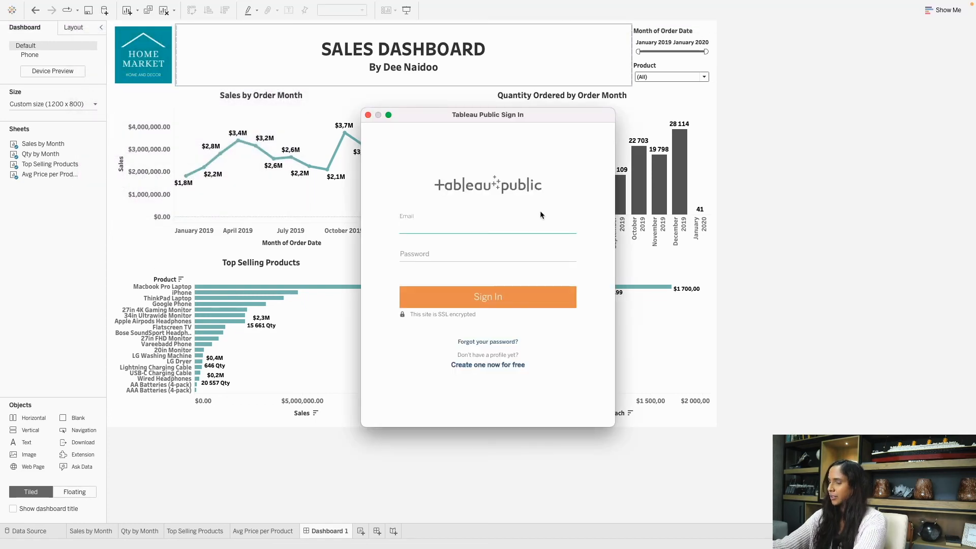
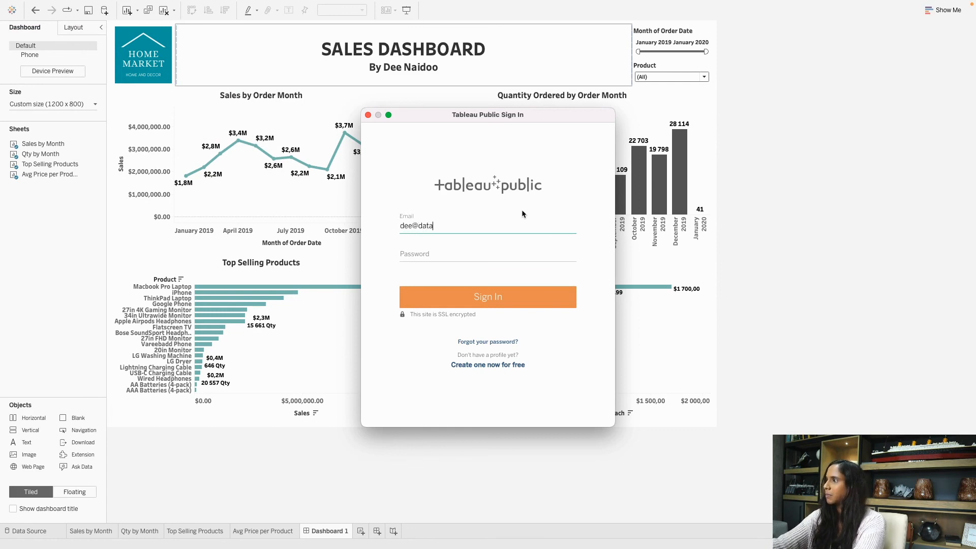
pyautogui.press('Tab')
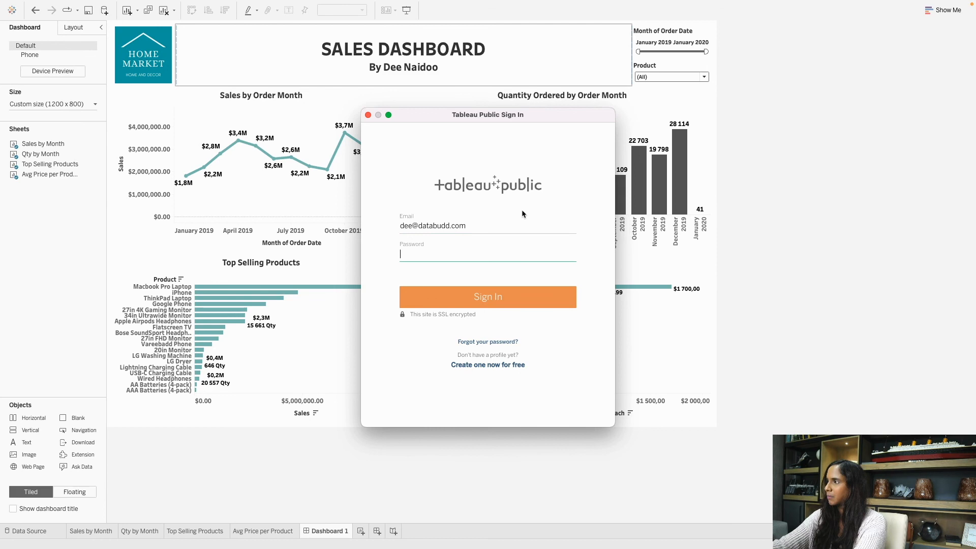
pyautogui.write('****')
pyautogui.press('Return')
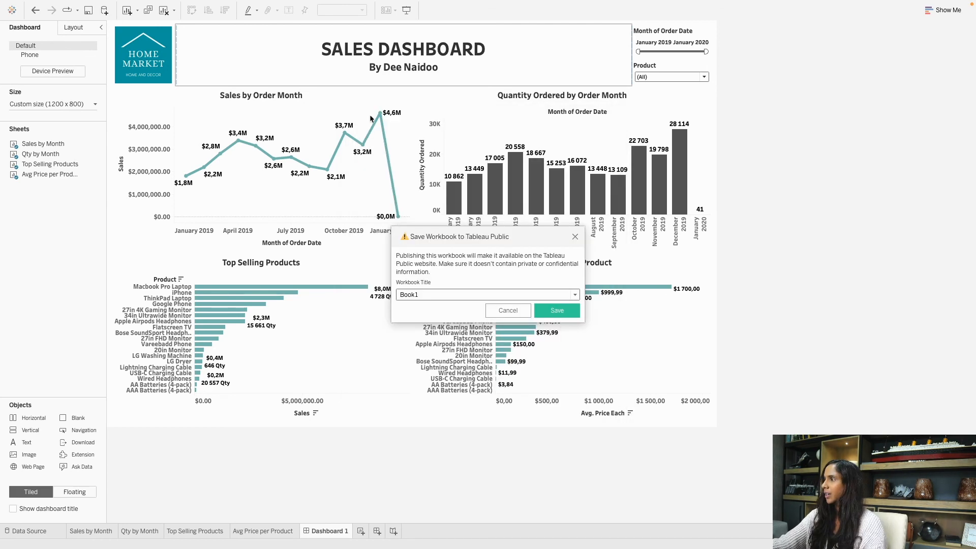
# Rename the workbook from Book1 to 'Sales Dashboard for Home Market' and save it online.
pyautogui.moveTo(452, 238); pyautogui.dragTo(453, 227)
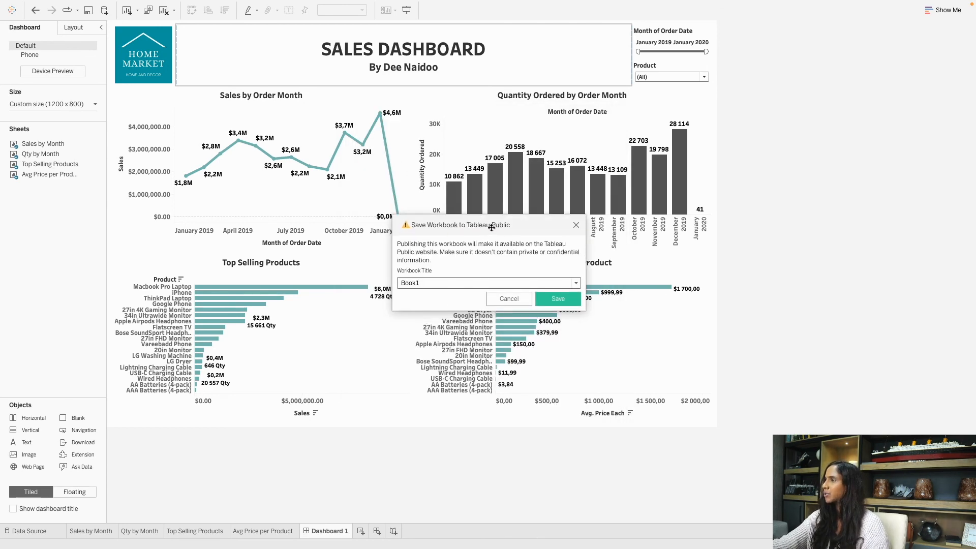
pyautogui.doubleClick(461, 284)
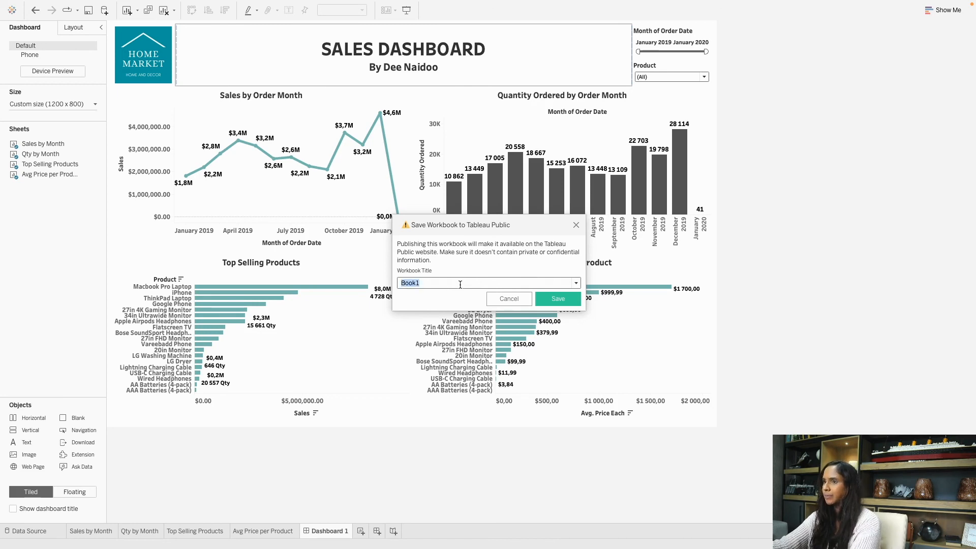
pyautogui.press('BackSpace')
pyautogui.write('Sal')
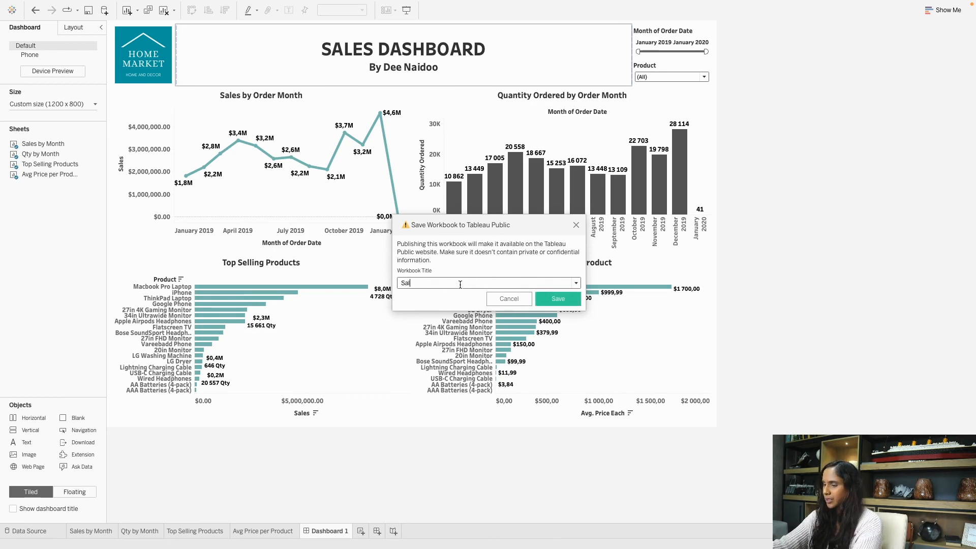
pyautogui.write('es Dashboard for Home')
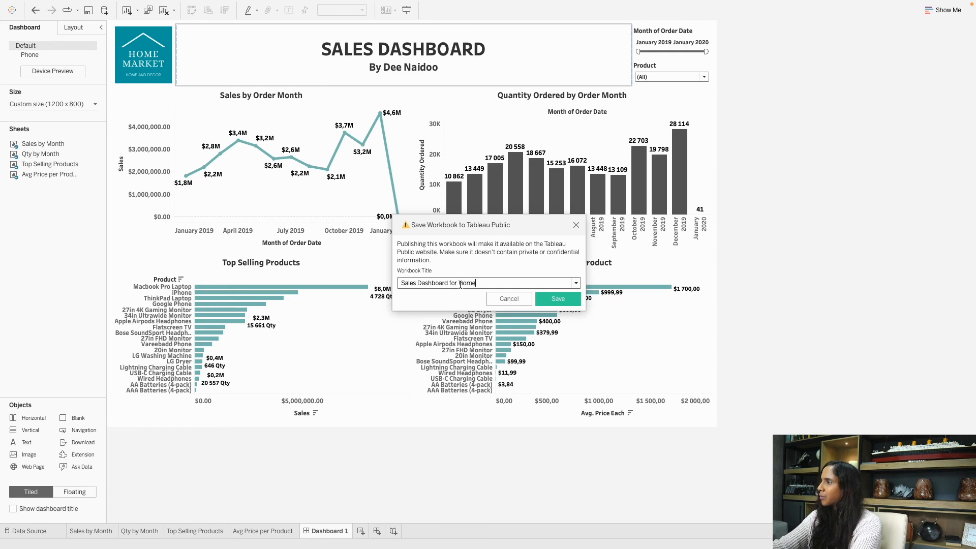
pyautogui.write('arket')
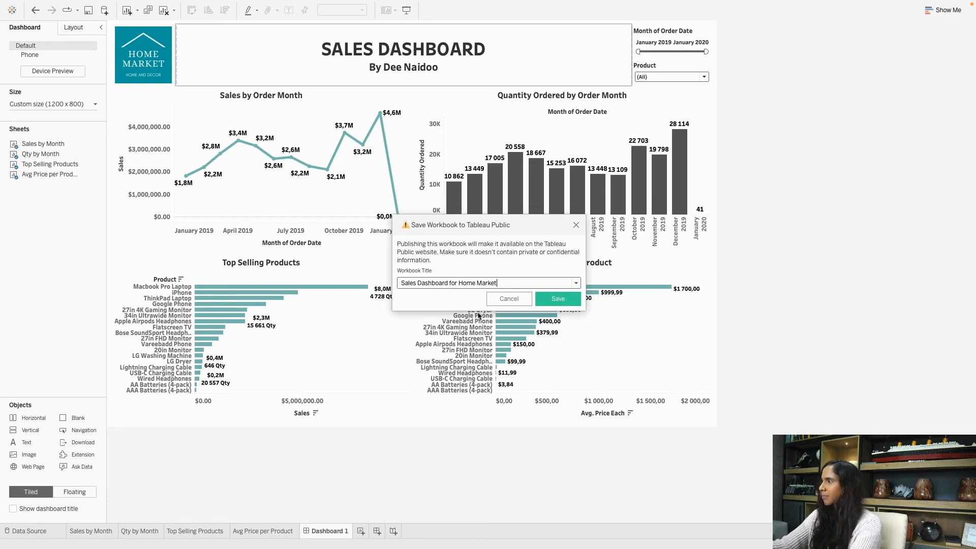
pyautogui.click(549, 300)
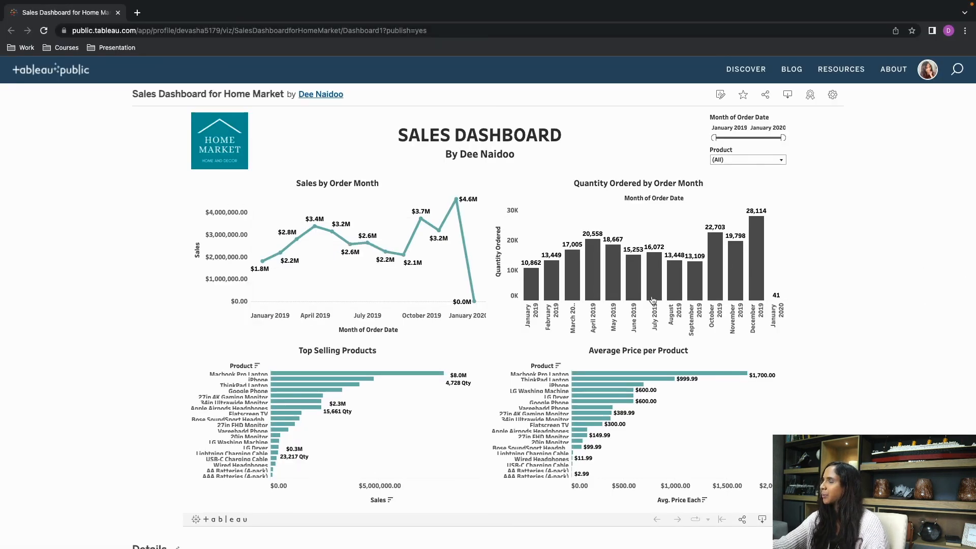
pyautogui.click(761, 261)
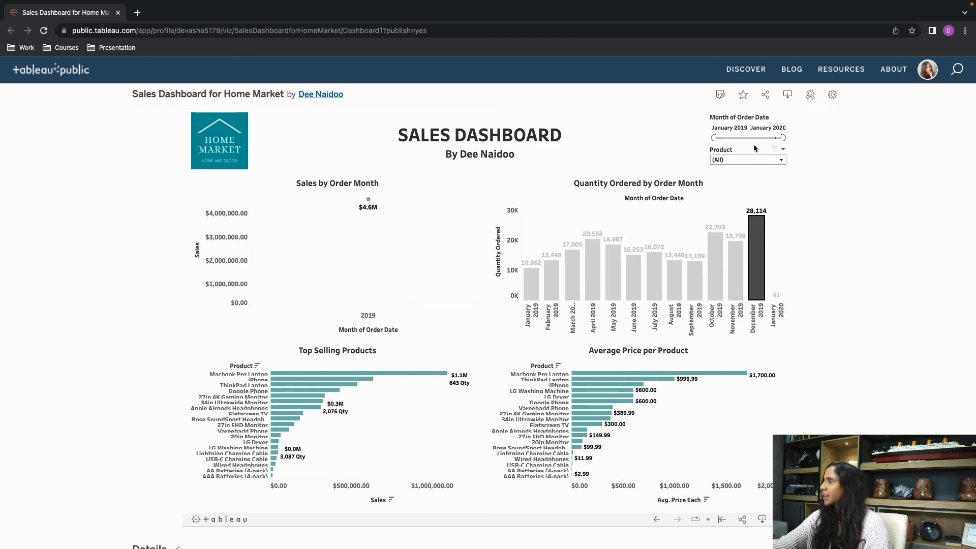
pyautogui.scroll(-1, 779, 252)
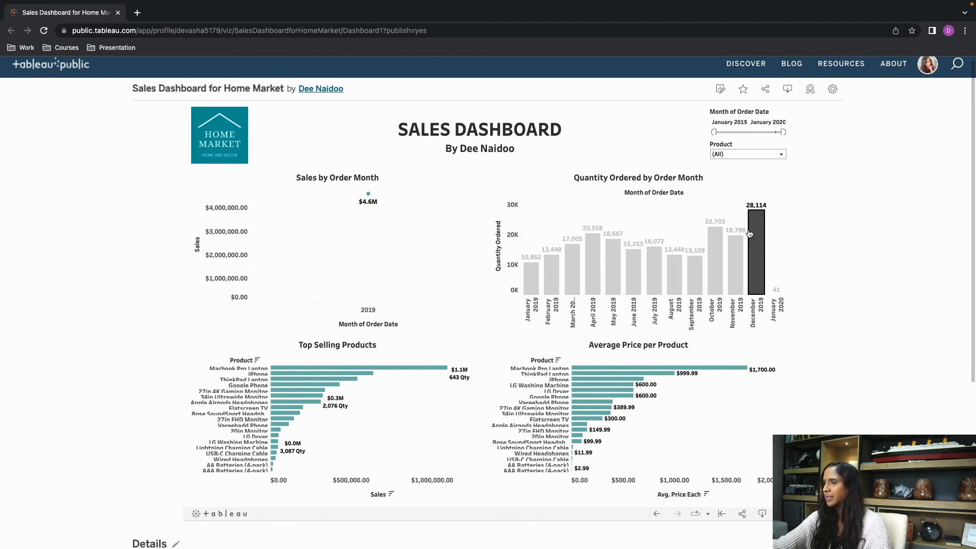
pyautogui.moveTo(750, 233)
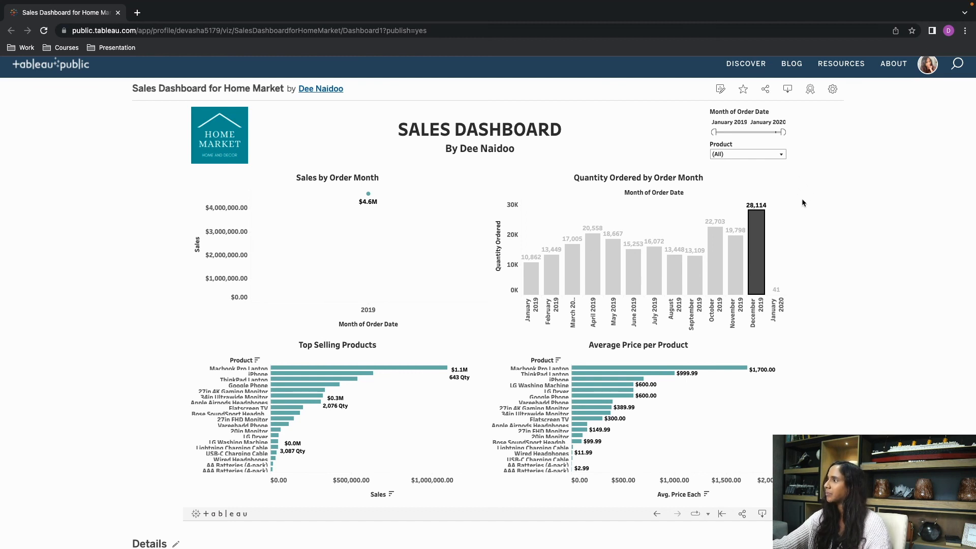
pyautogui.click(775, 227)
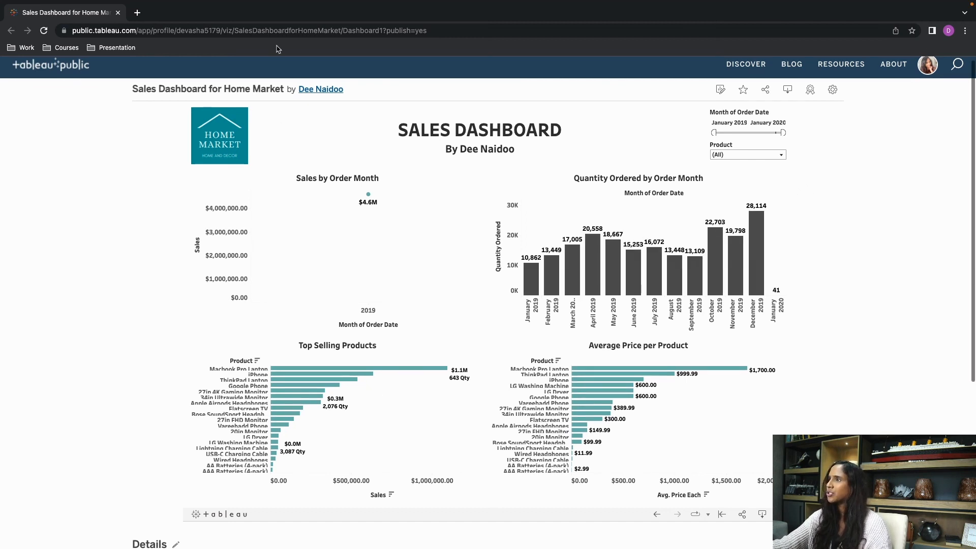
pyautogui.click(259, 33)
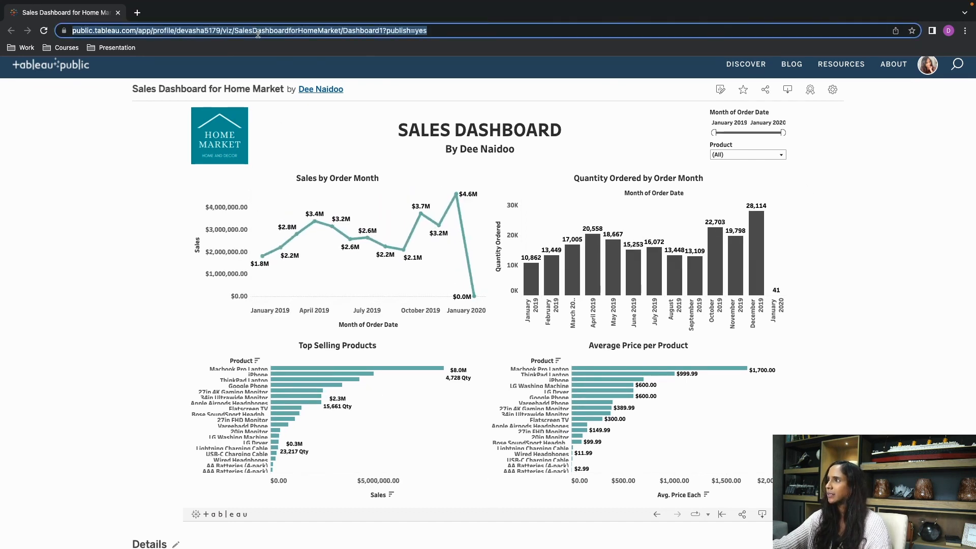
pyautogui.click(147, 231)
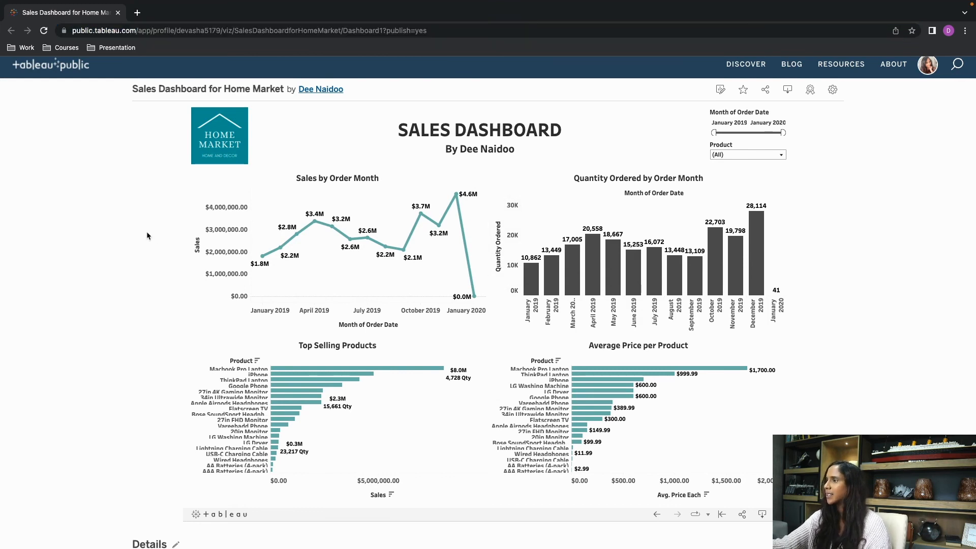
pyautogui.scroll(-1, 147, 235)
pyautogui.scroll(1, 146, 236)
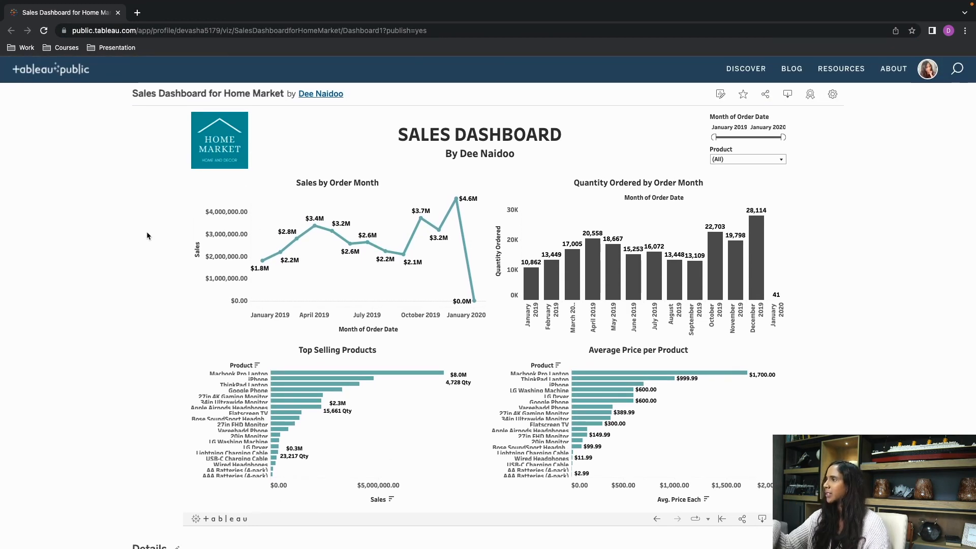
pyautogui.scroll(-1, 146, 230)
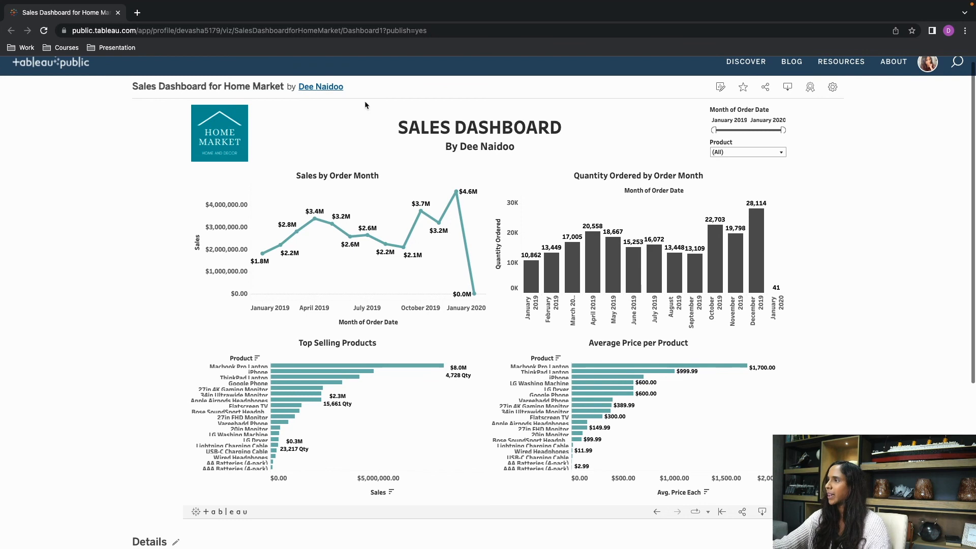
# Go to the author's profile and scroll the Vizzes gallery, where Sales Dashboard for Home Market is newest of 26.
pyautogui.click(322, 90)
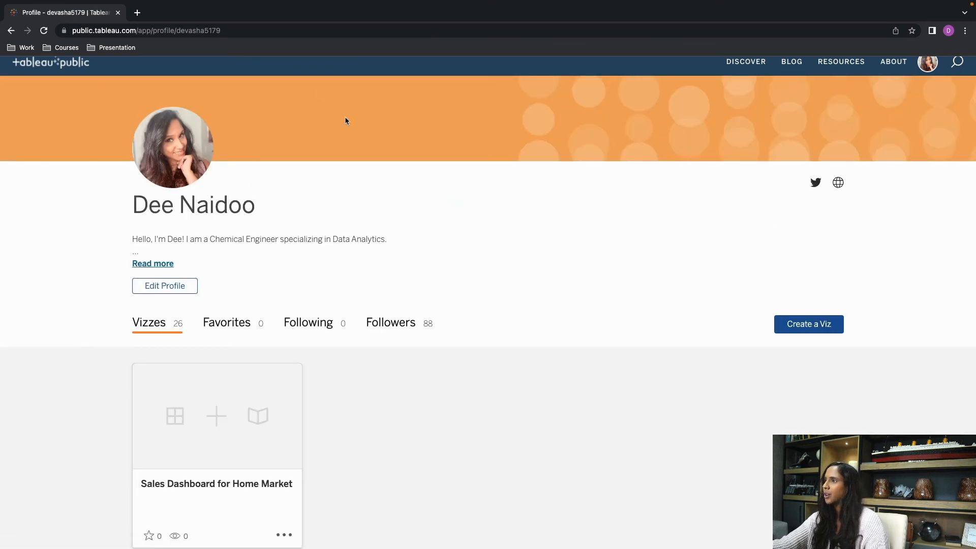
pyautogui.scroll(-3, 371, 177)
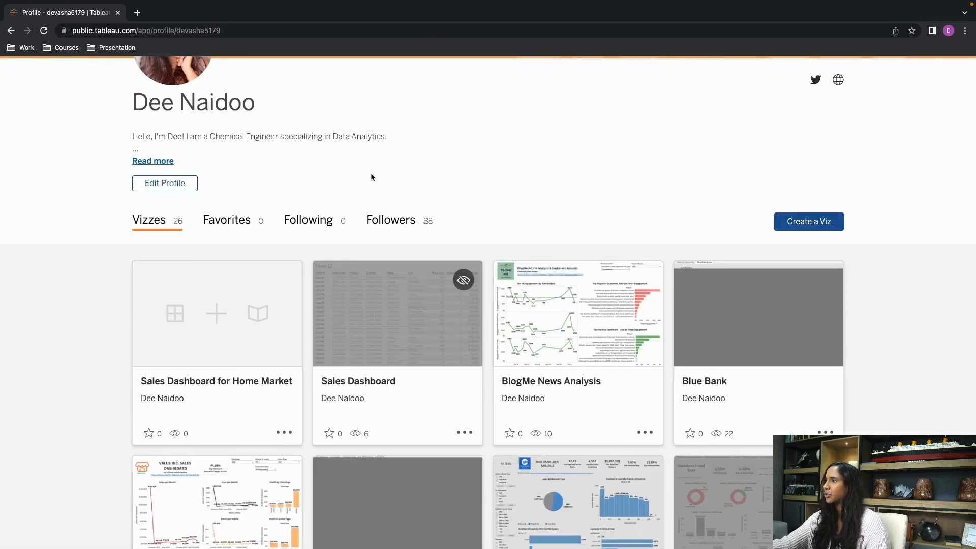
pyautogui.scroll(-6, 372, 177)
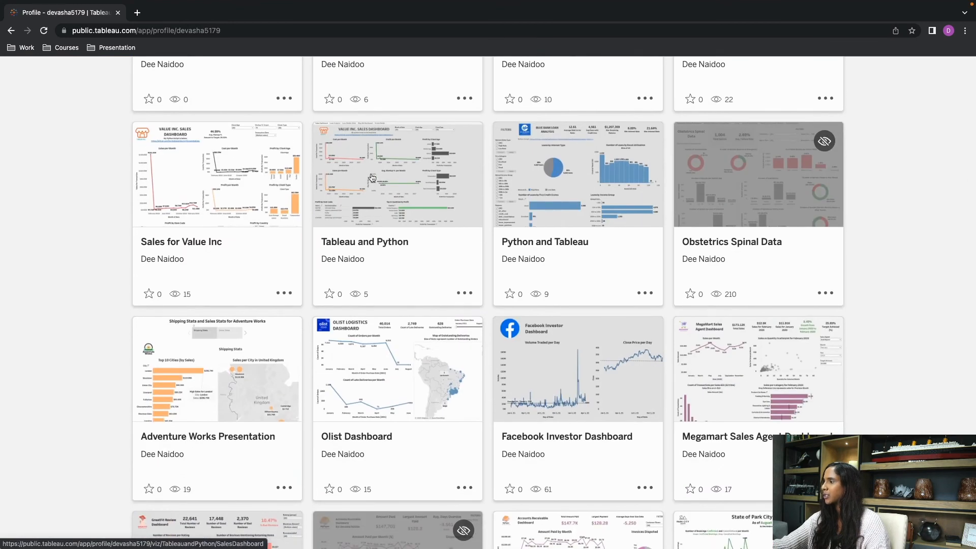
pyautogui.scroll(-6, 371, 177)
pyautogui.scroll(-4, 371, 177)
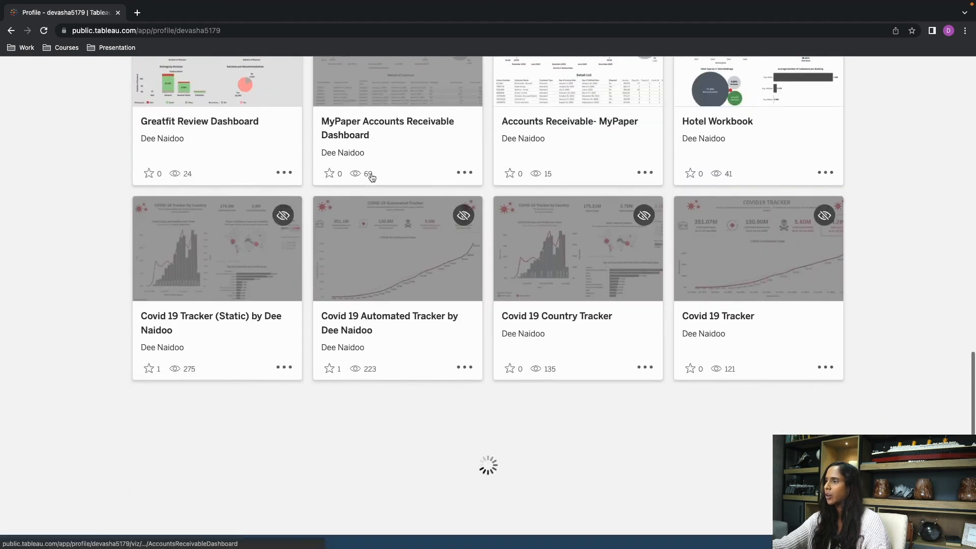
pyautogui.scroll(18, 371, 177)
pyautogui.click(252, 27)
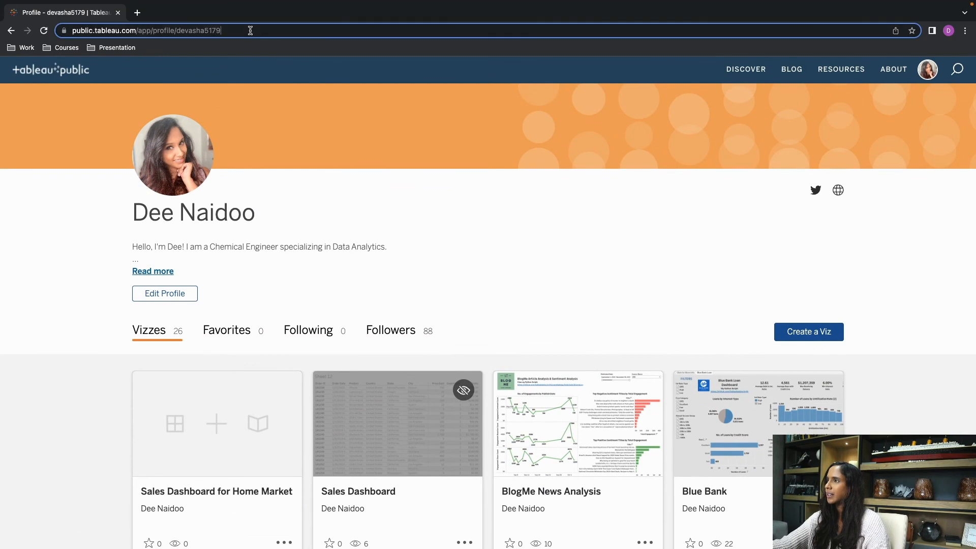
pyautogui.click(341, 126)
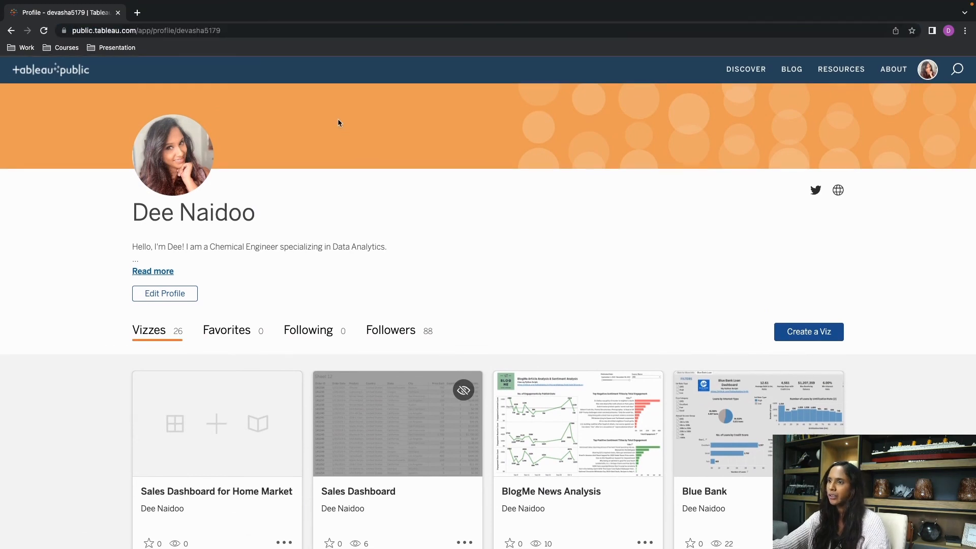